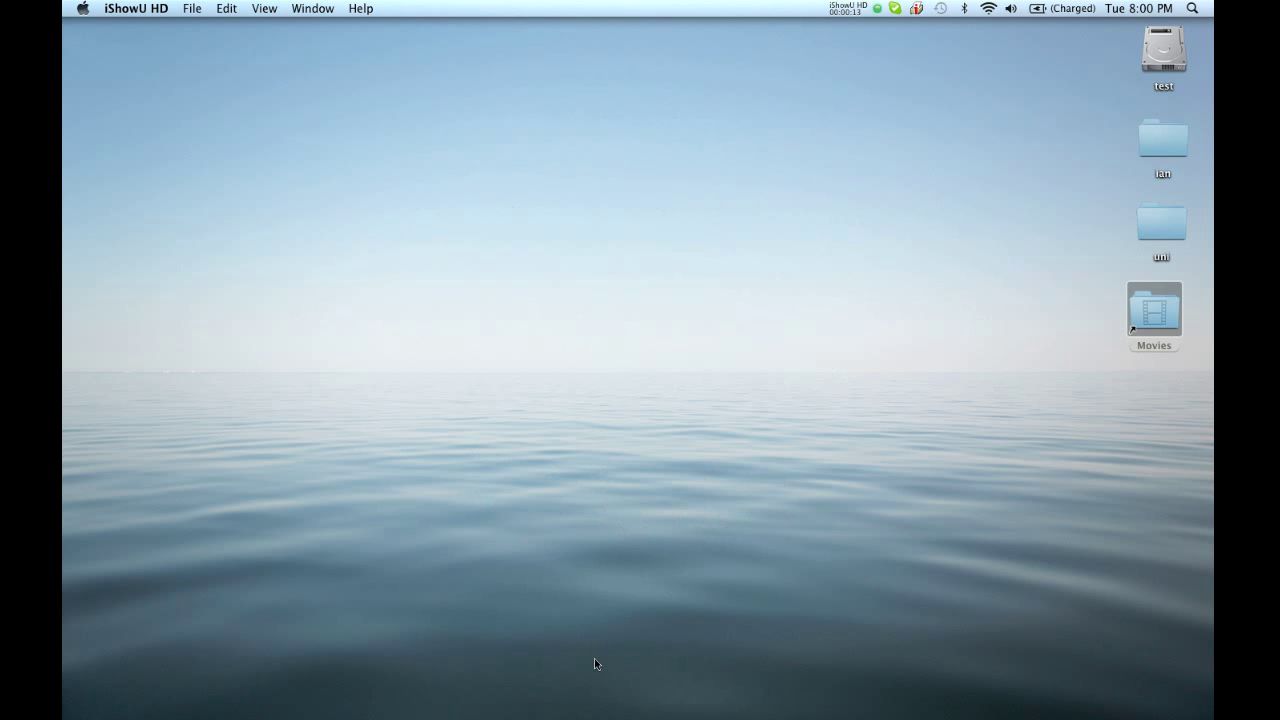
- Launch CoGe and move the Master Mixer and Main Output windows apart so they no longer overlap
mouse_move(577, 715)
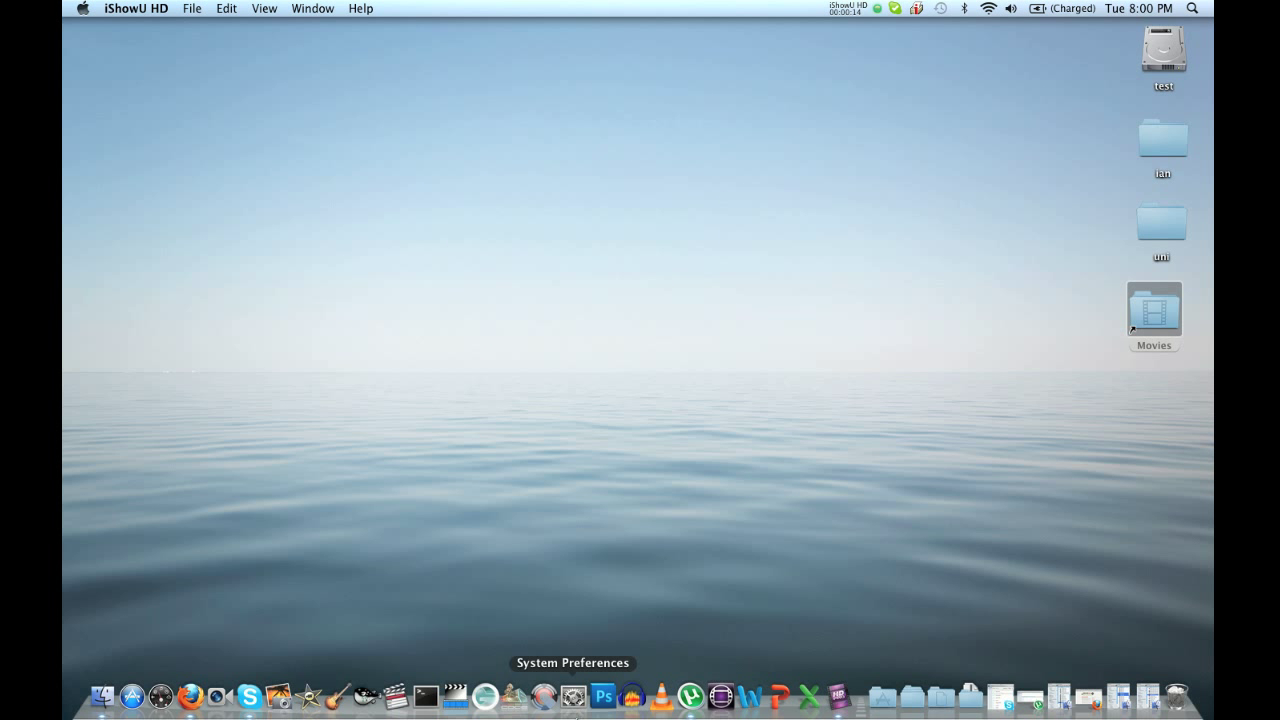
left_click(512, 697)
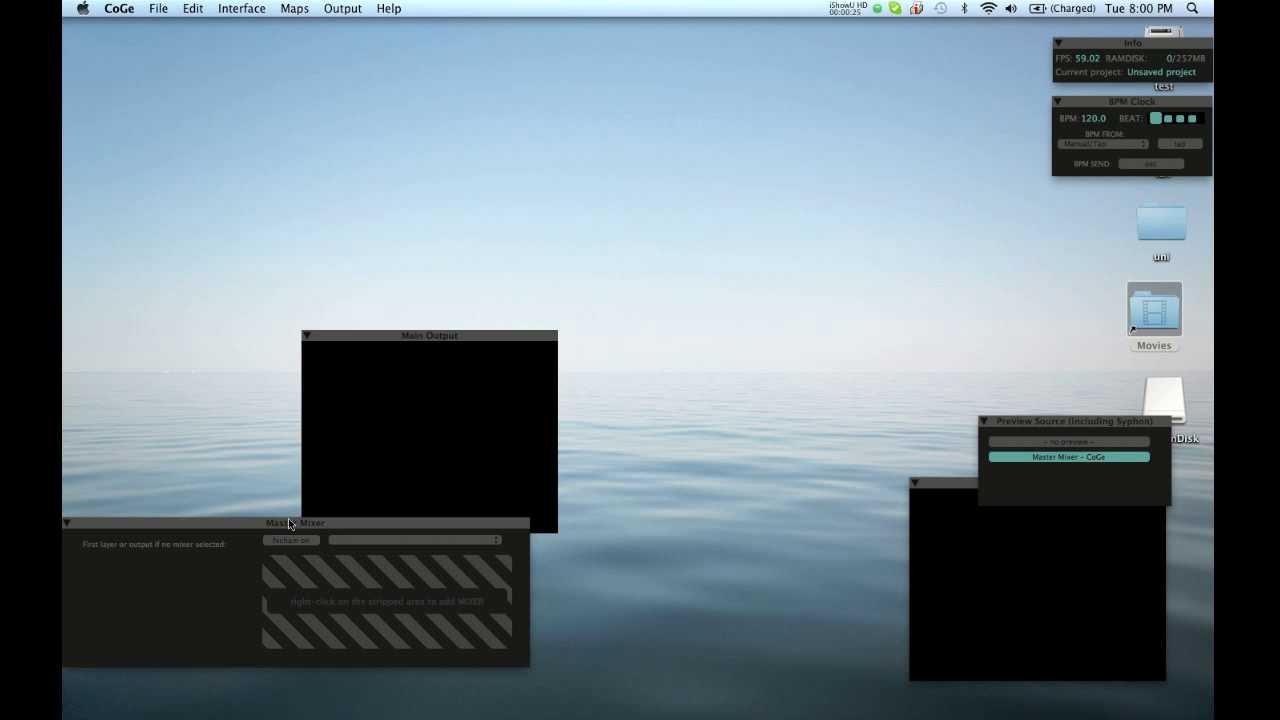
left_click_drag(289, 523, 343, 550)
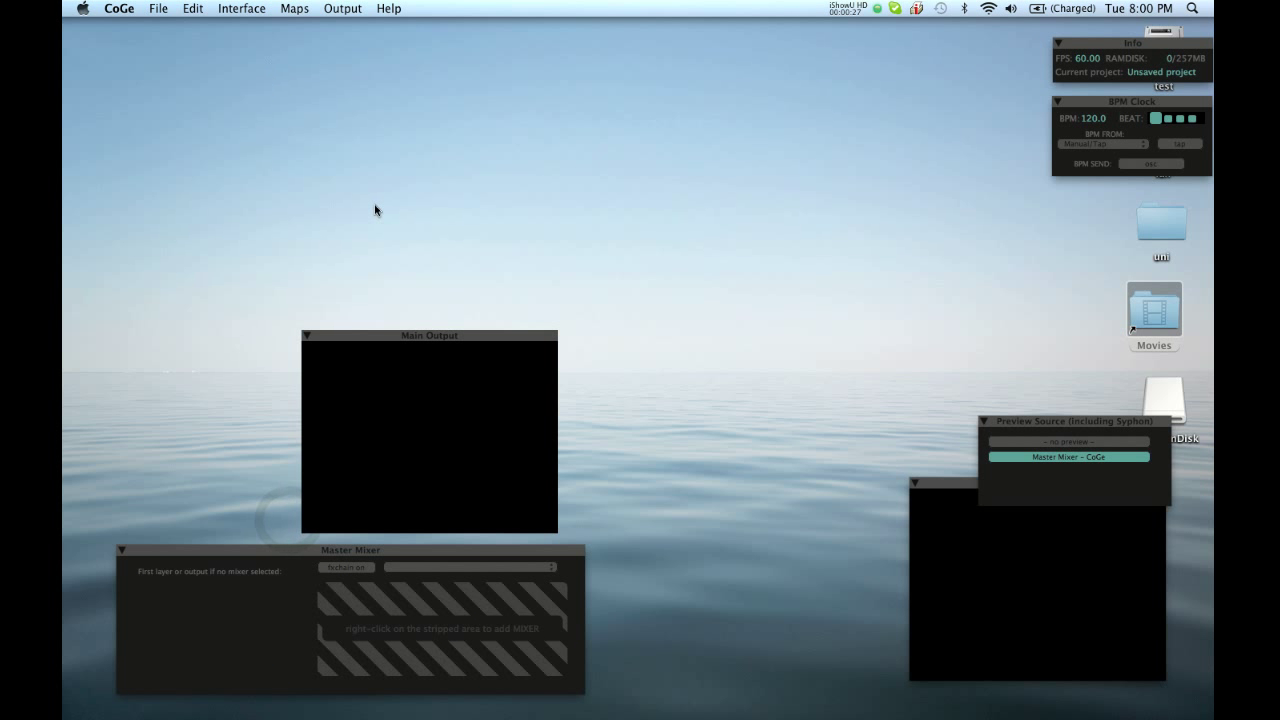
left_click_drag(454, 335, 792, 478)
- Collapse the Preview and Preview Source windows and stack their title bars one above the other
left_click(944, 483)
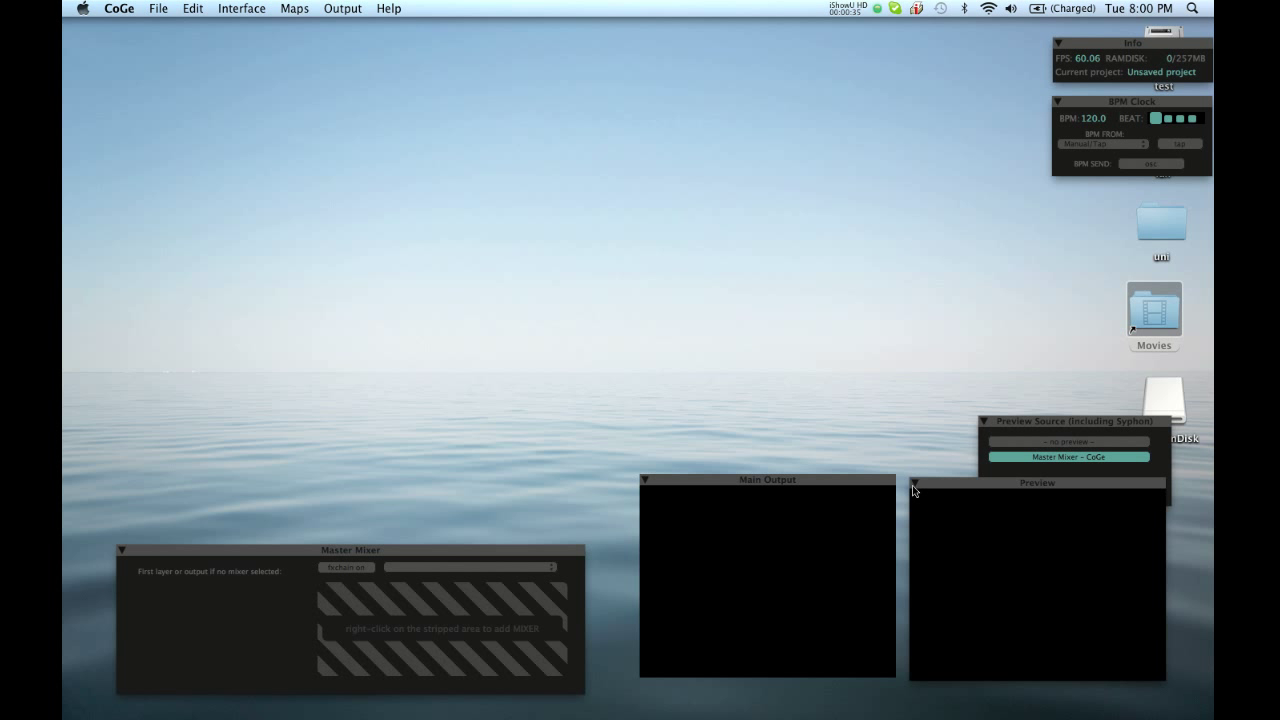
left_click(913, 485)
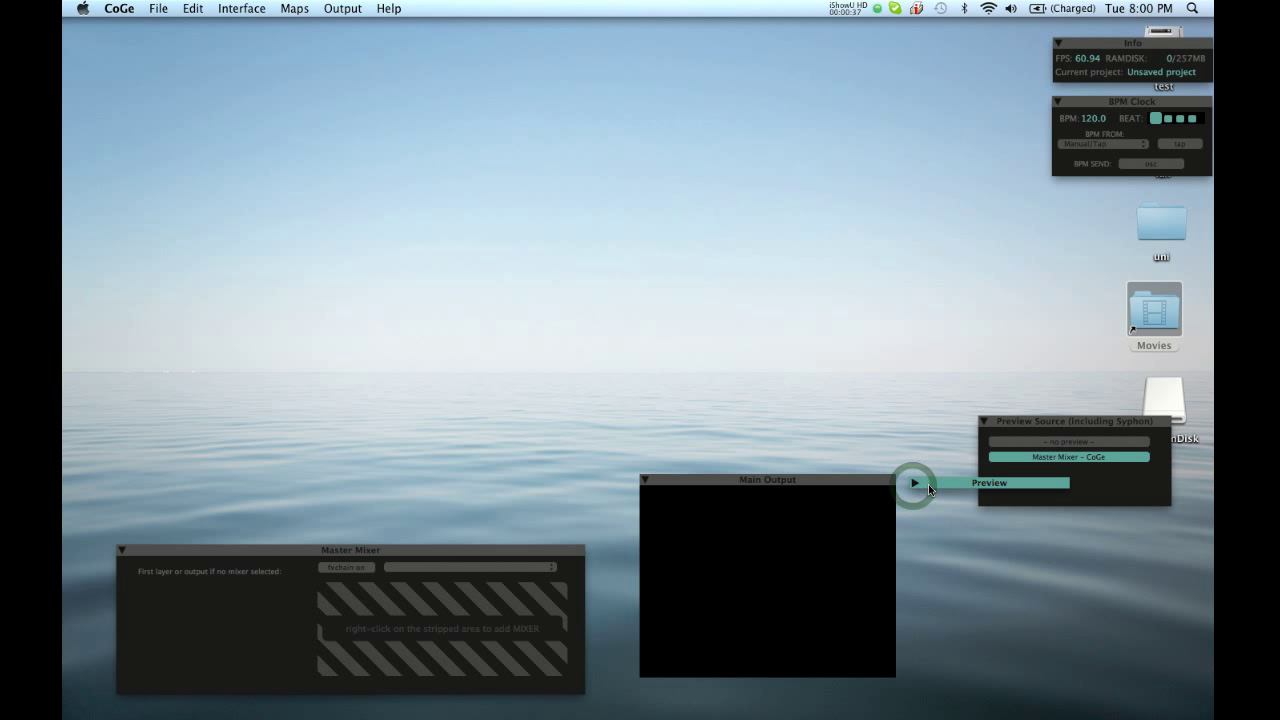
left_click_drag(928, 484, 988, 395)
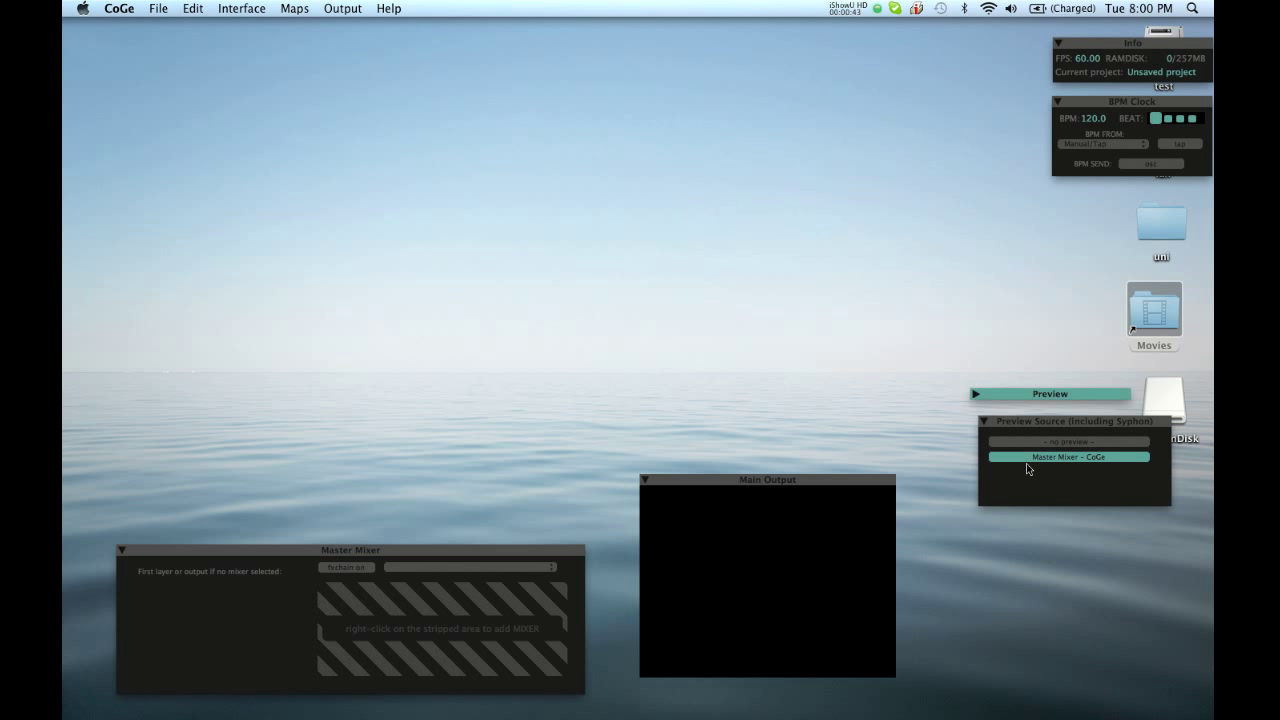
left_click(983, 421)
mouse_move(983, 423)
left_mouse_down()
mouse_move(1006, 422)
mouse_move(995, 418)
left_mouse_up()
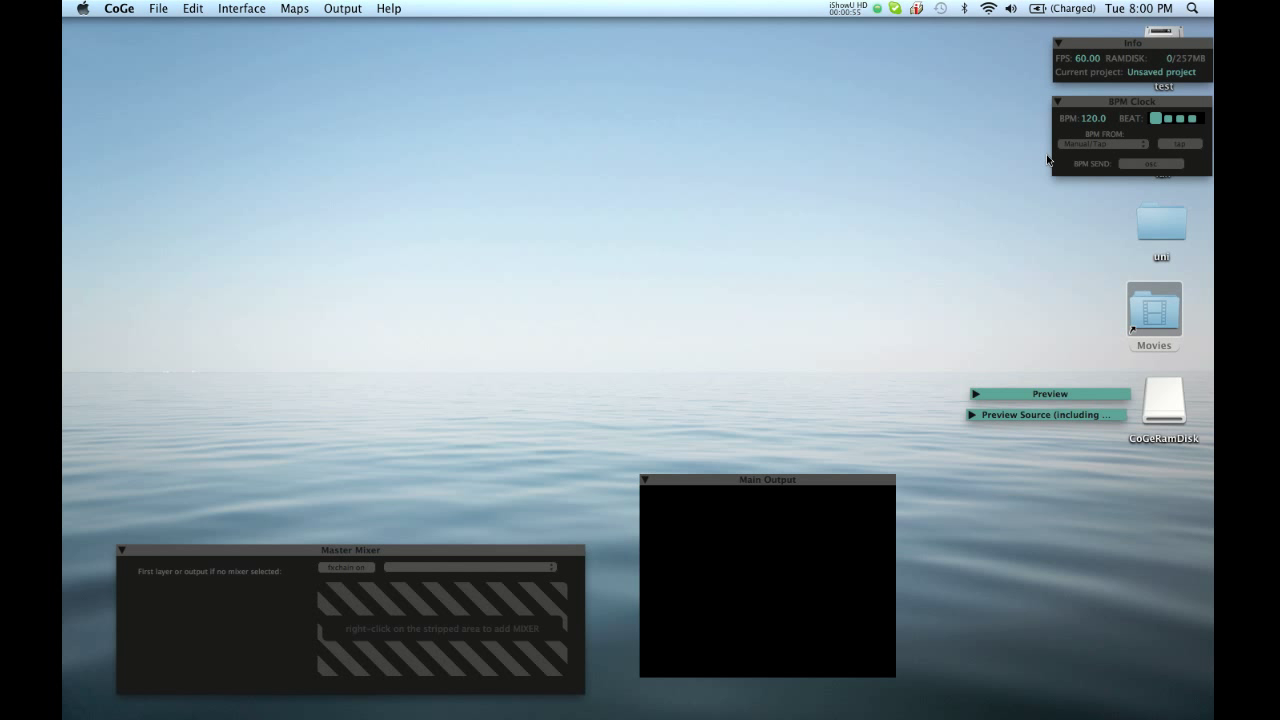
- Set the BPM Clock tempo to 80
left_click(1094, 118)
type("80")
key("Return")
- Nudge the BPM Clock up, place Main Output below the collapsed preview windows, and raise the Master Mixer slightly
left_click_drag(1084, 102, 1080, 97)
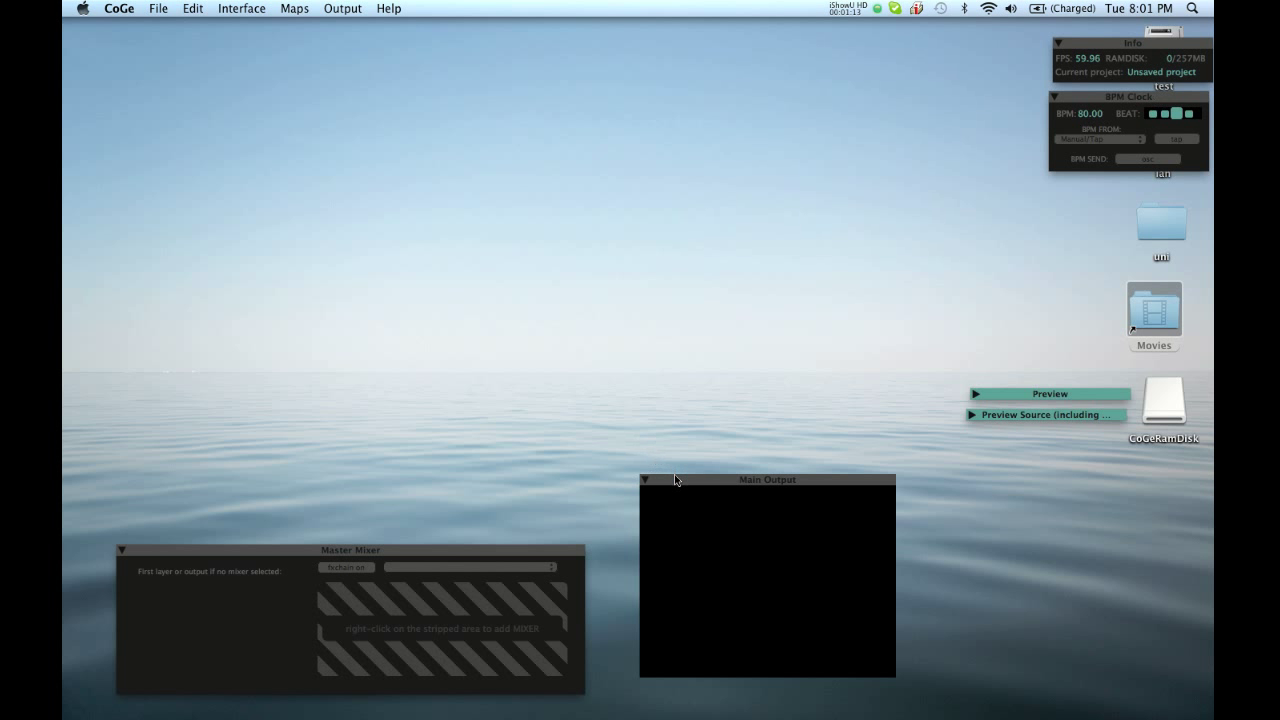
left_click_drag(675, 480, 965, 468)
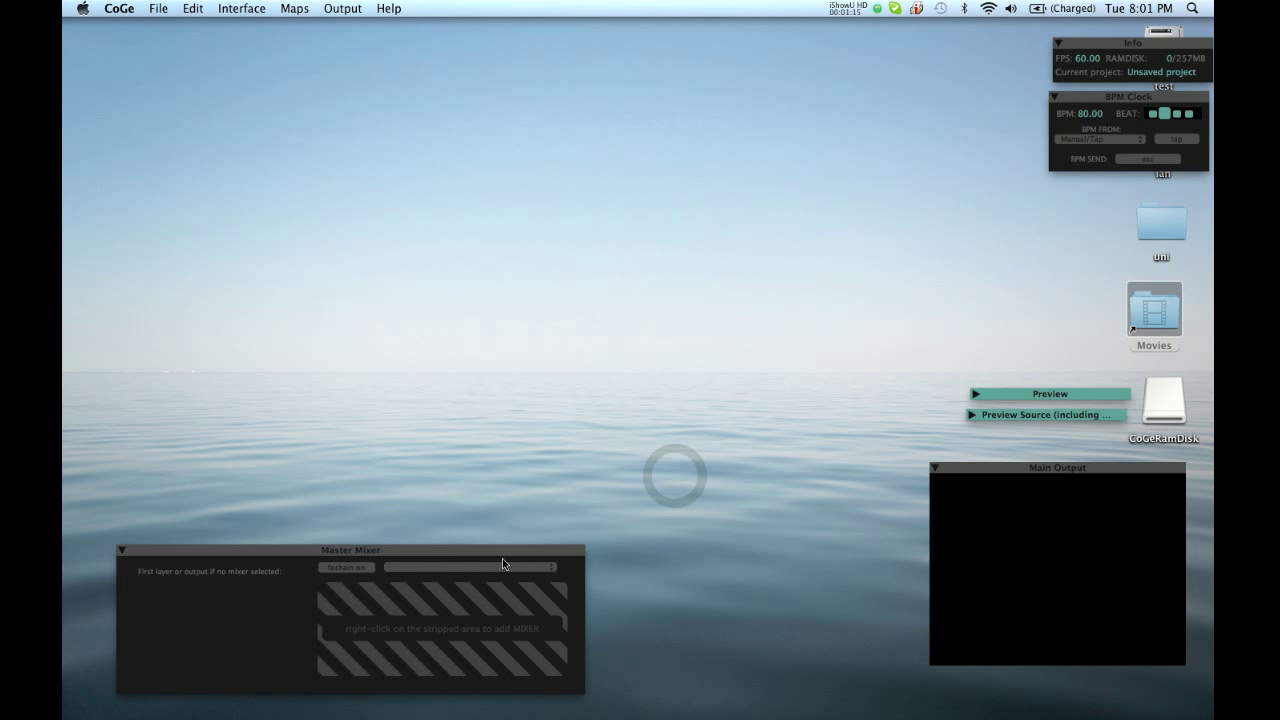
left_click_drag(490, 553, 492, 517)
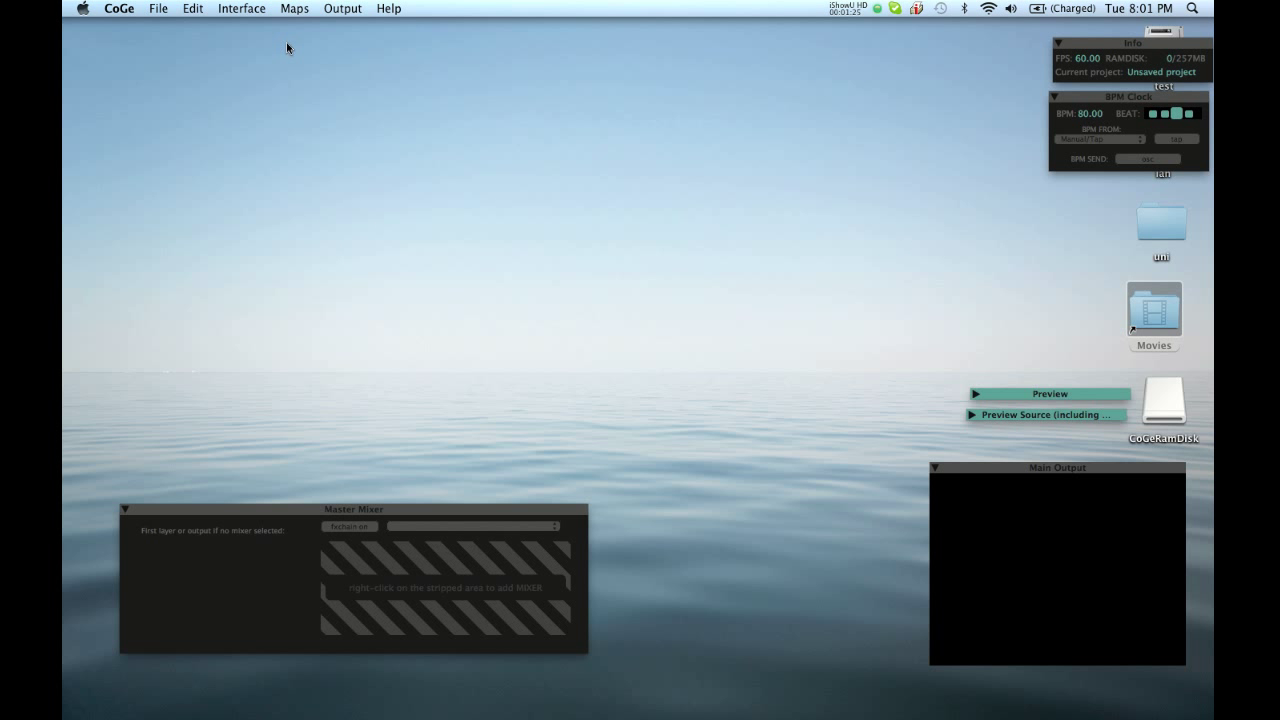
- Create a new ClipSynth and position its window in the upper-left corner of the desktop
left_click(250, 8)
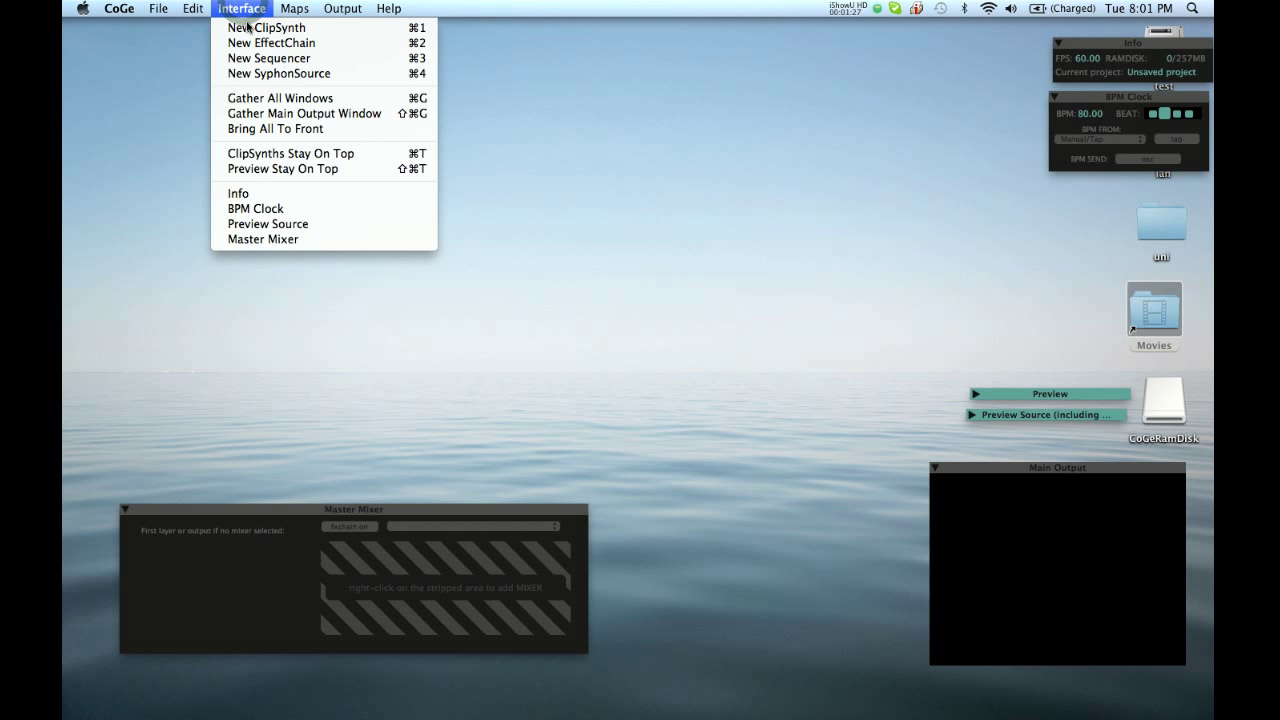
left_click(249, 27)
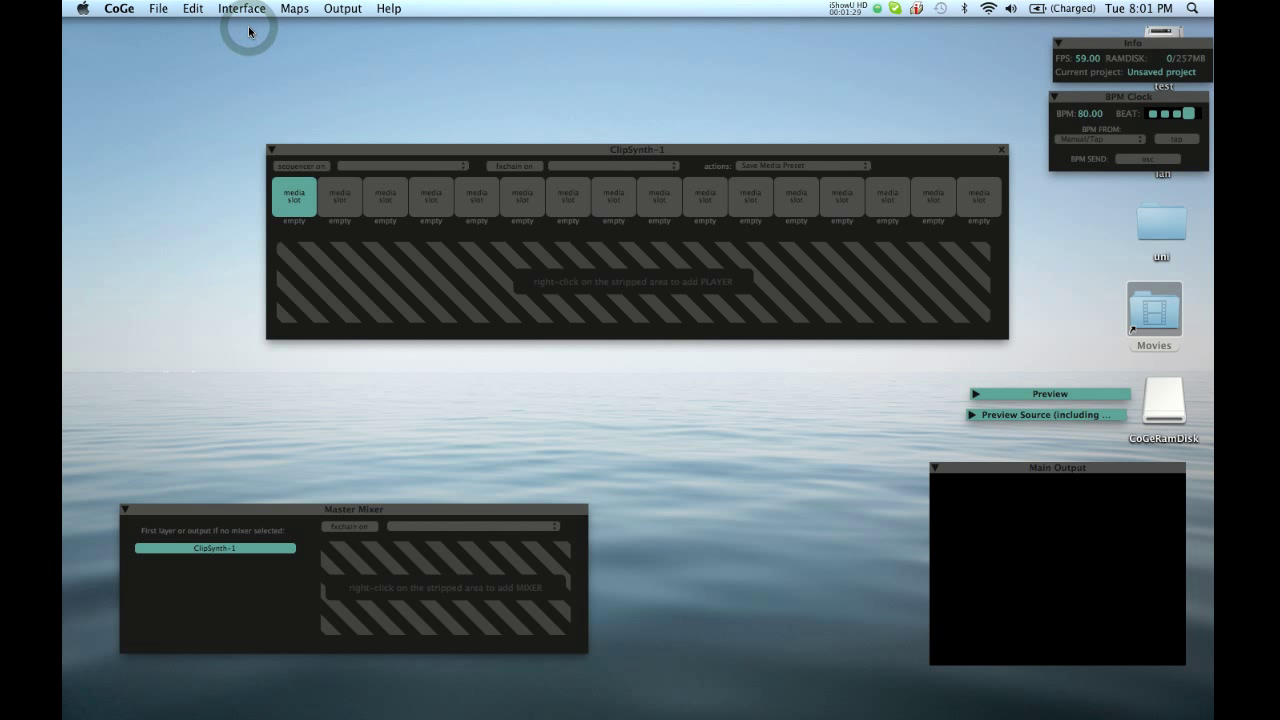
left_click_drag(334, 153, 146, 41)
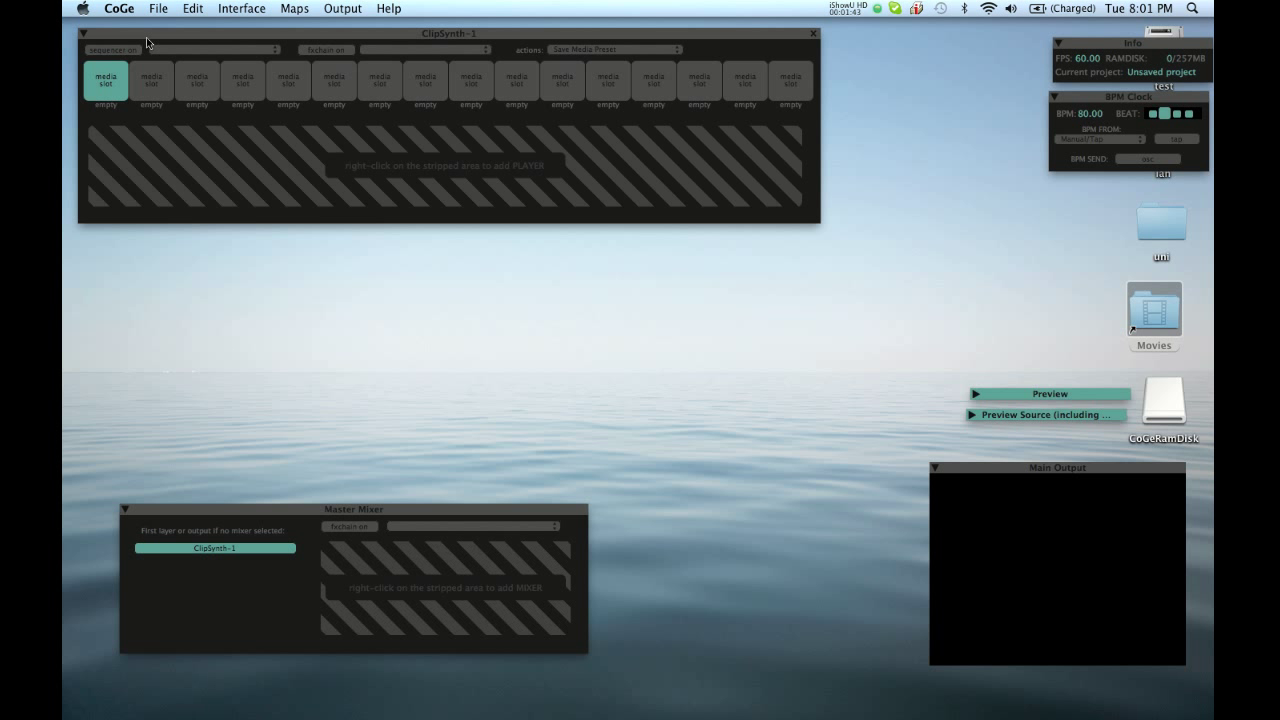
- Open the vj columbo folder inside Movies and load co4piano1.mov into the first ClipSynth-1 media slot
double_click(1149, 318)
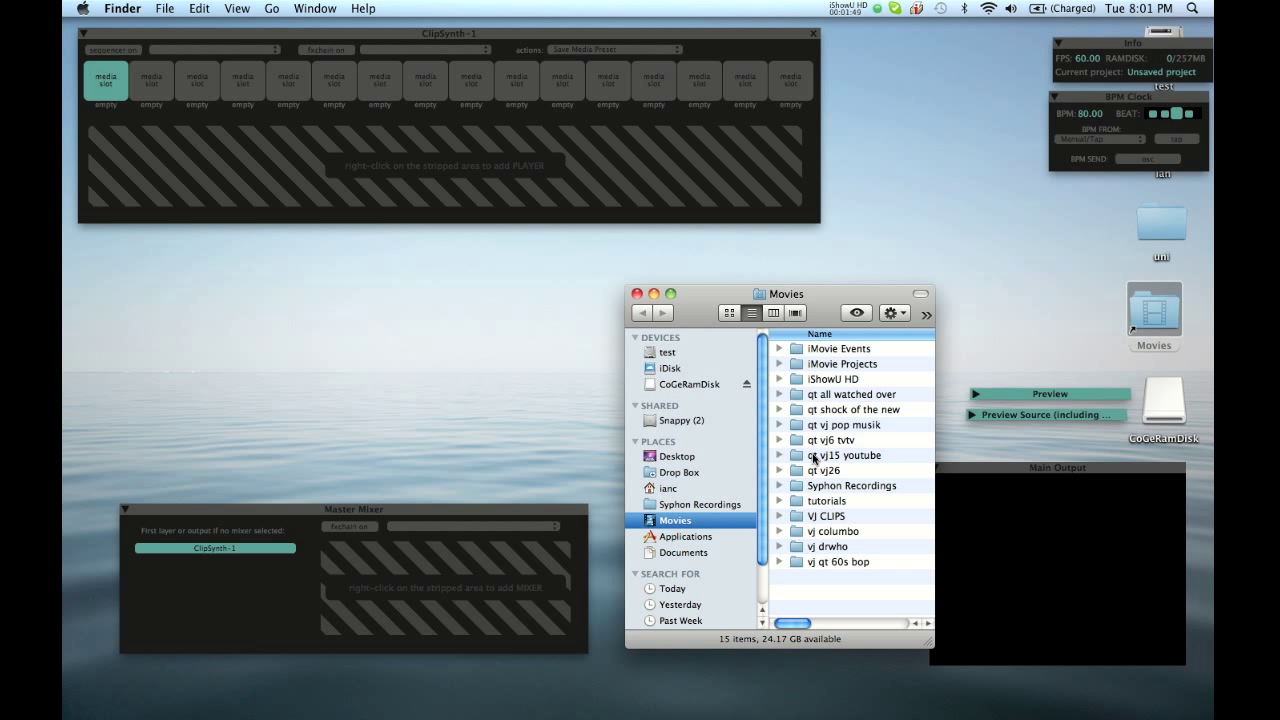
double_click(818, 531)
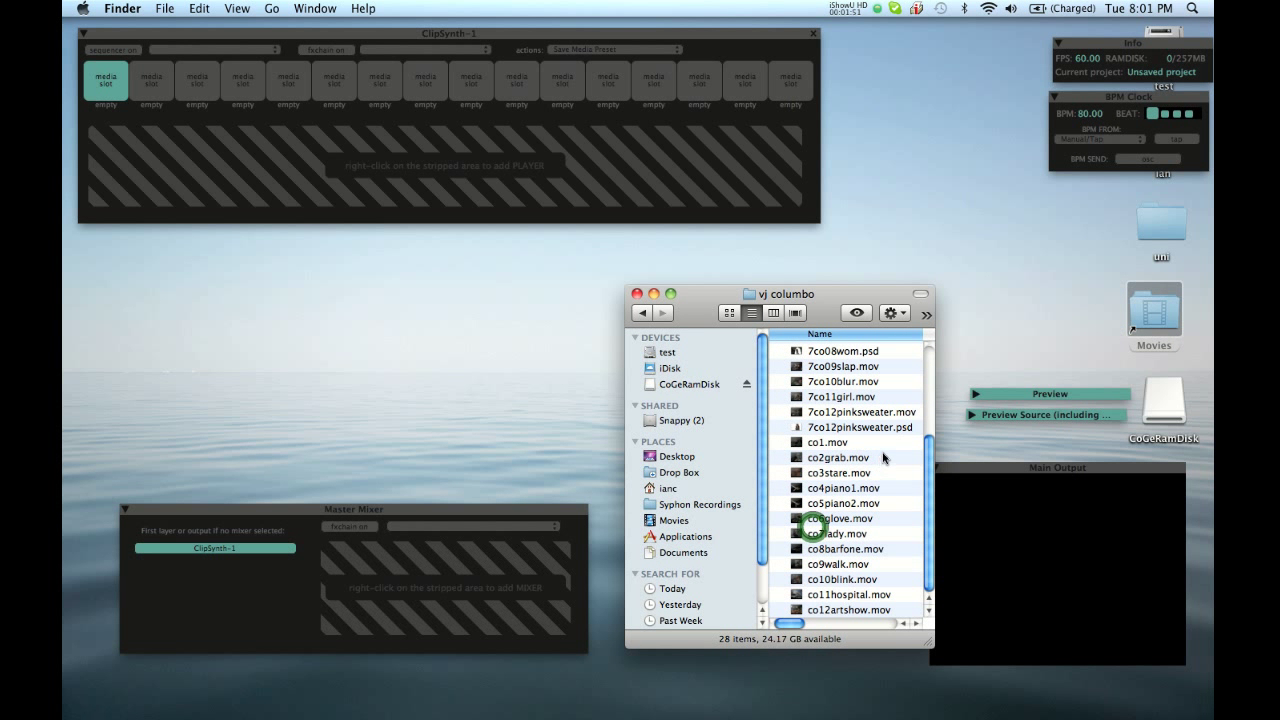
left_click(838, 487)
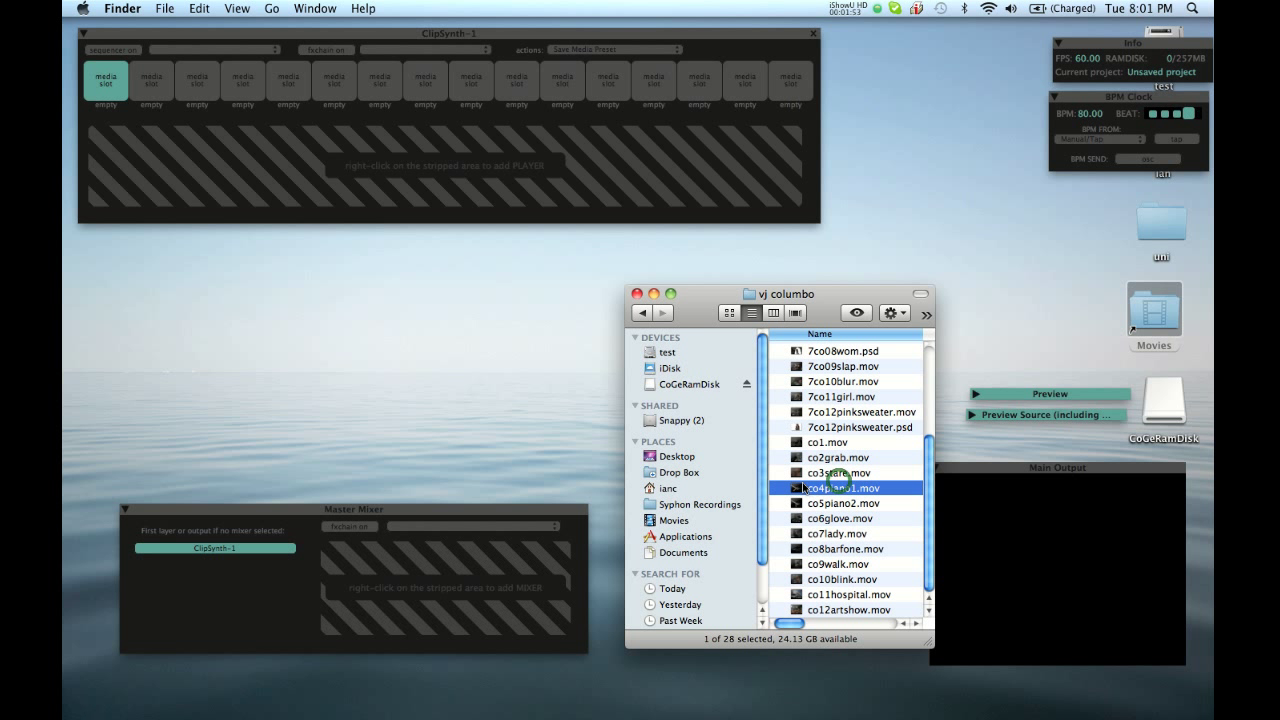
left_click_drag(796, 489, 104, 79)
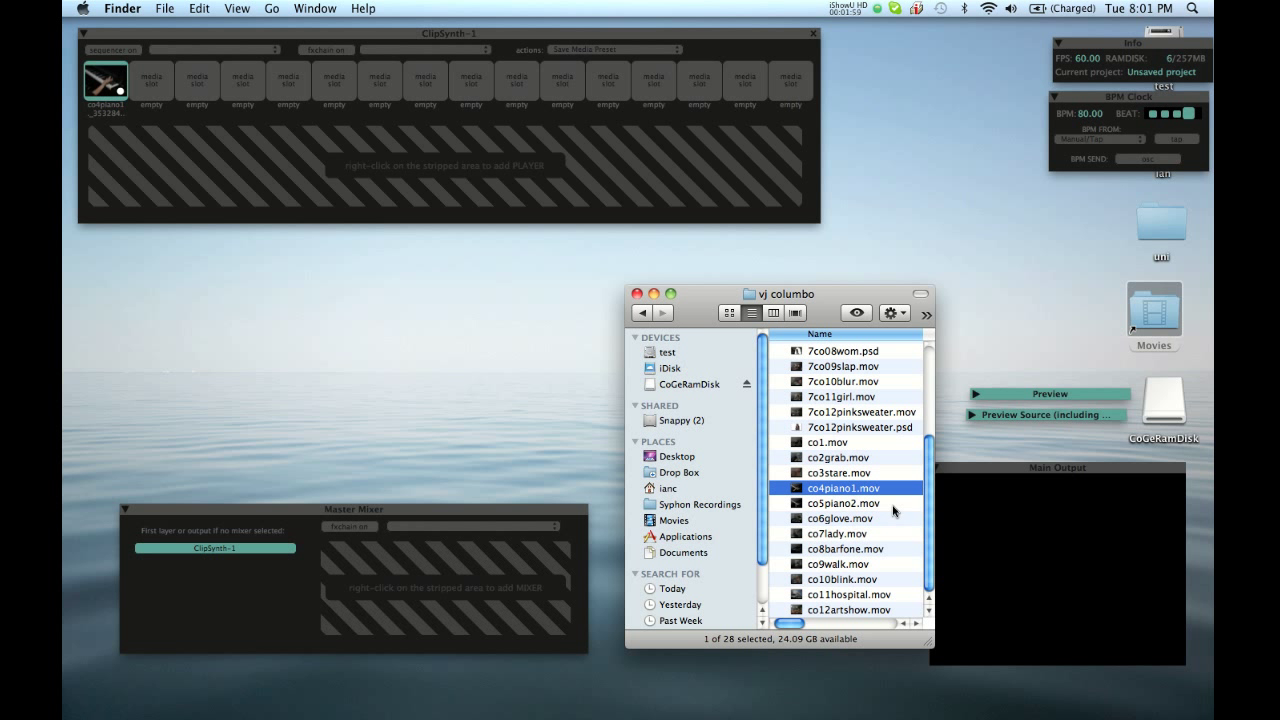
- Fill the next twelve media slots with co5piano2.mov through co10blink.mov and clips from qt vj6 tvtv, then close the folder window
left_click_drag(870, 503, 154, 76)
left_click_drag(905, 522, 852, 574)
left_click_drag(816, 523, 207, 79)
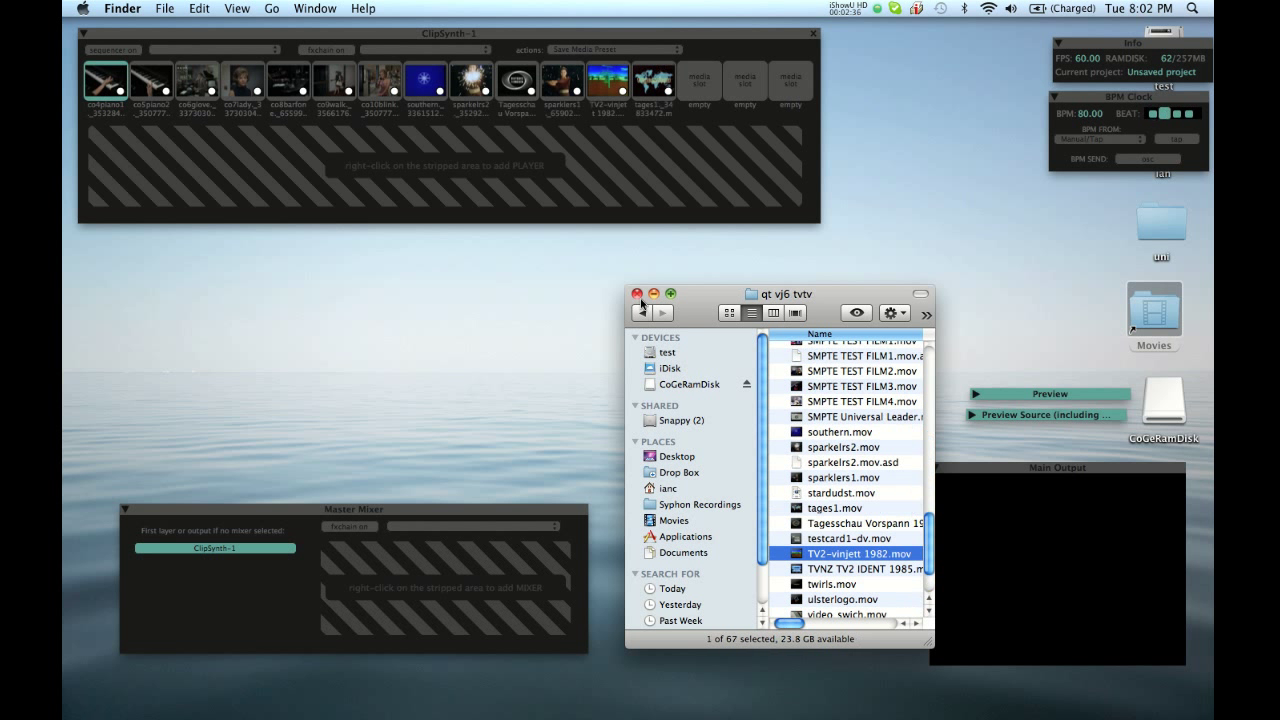
left_click(637, 293)
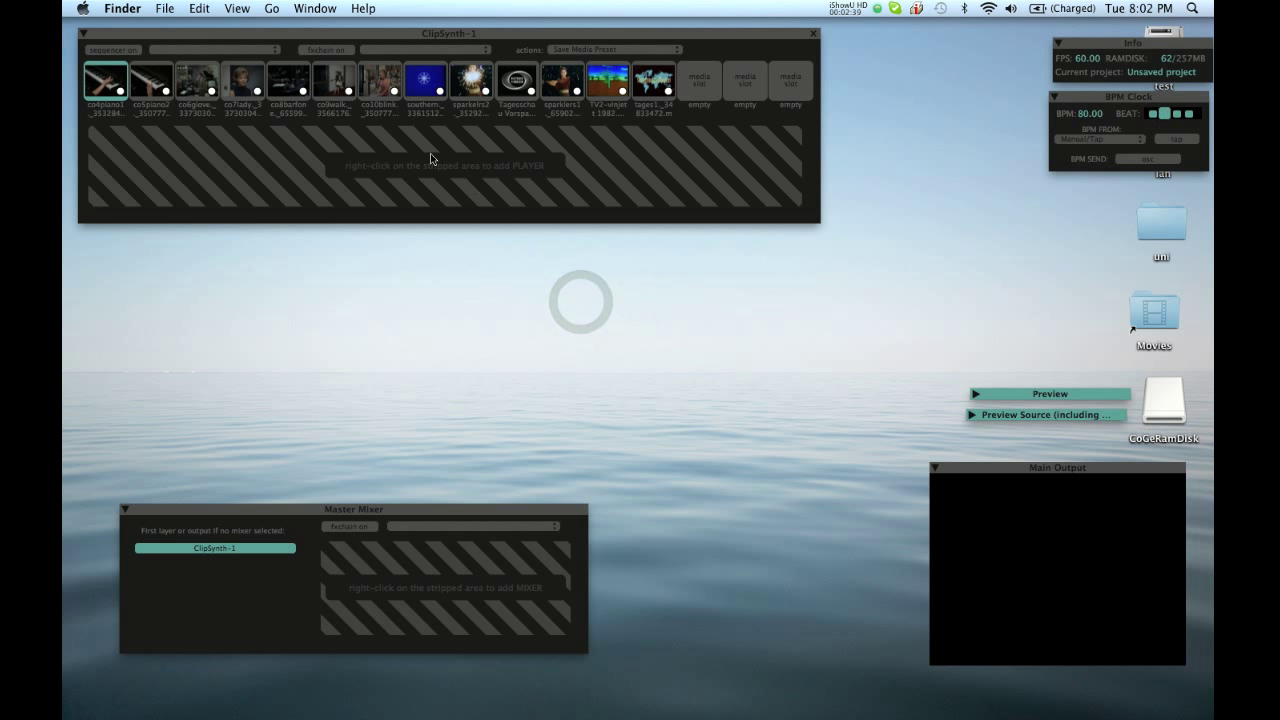
- Switch among the second to fifth media slots of ClipSynth-1, ending on the co5piano2 clip
left_click(147, 88)
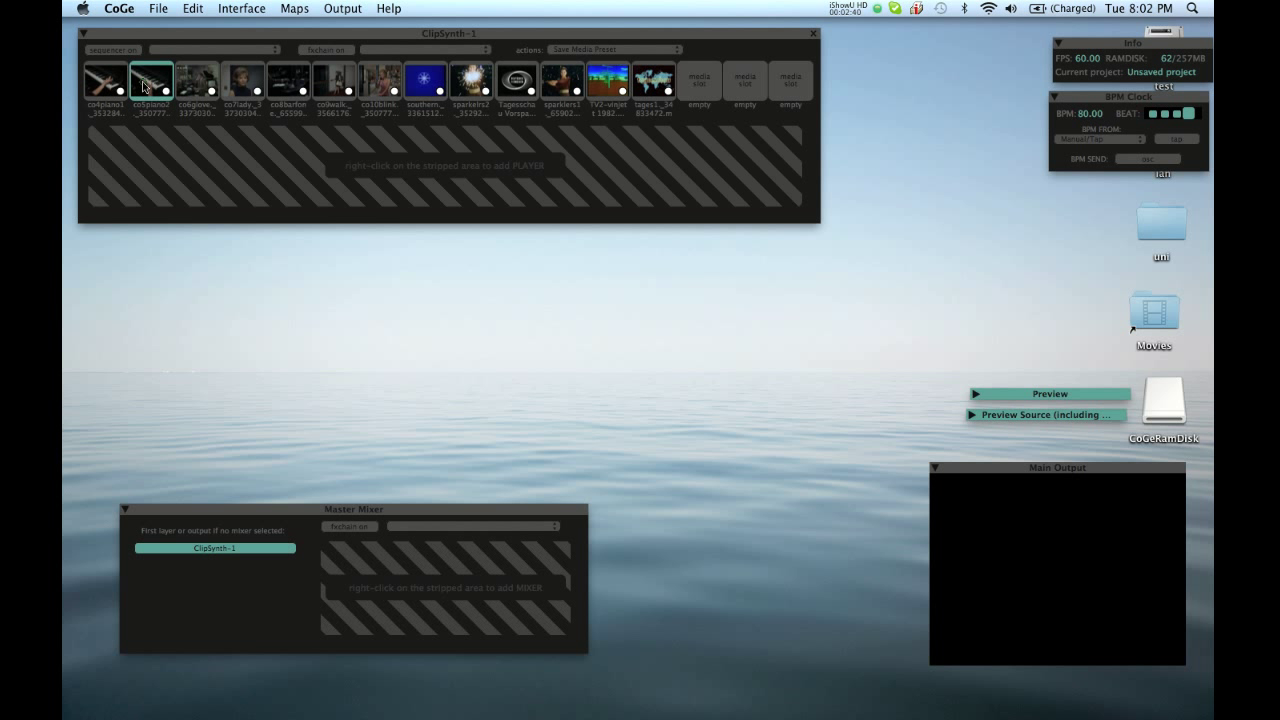
left_click(198, 86)
left_click(243, 84)
left_click(288, 84)
left_click(197, 84)
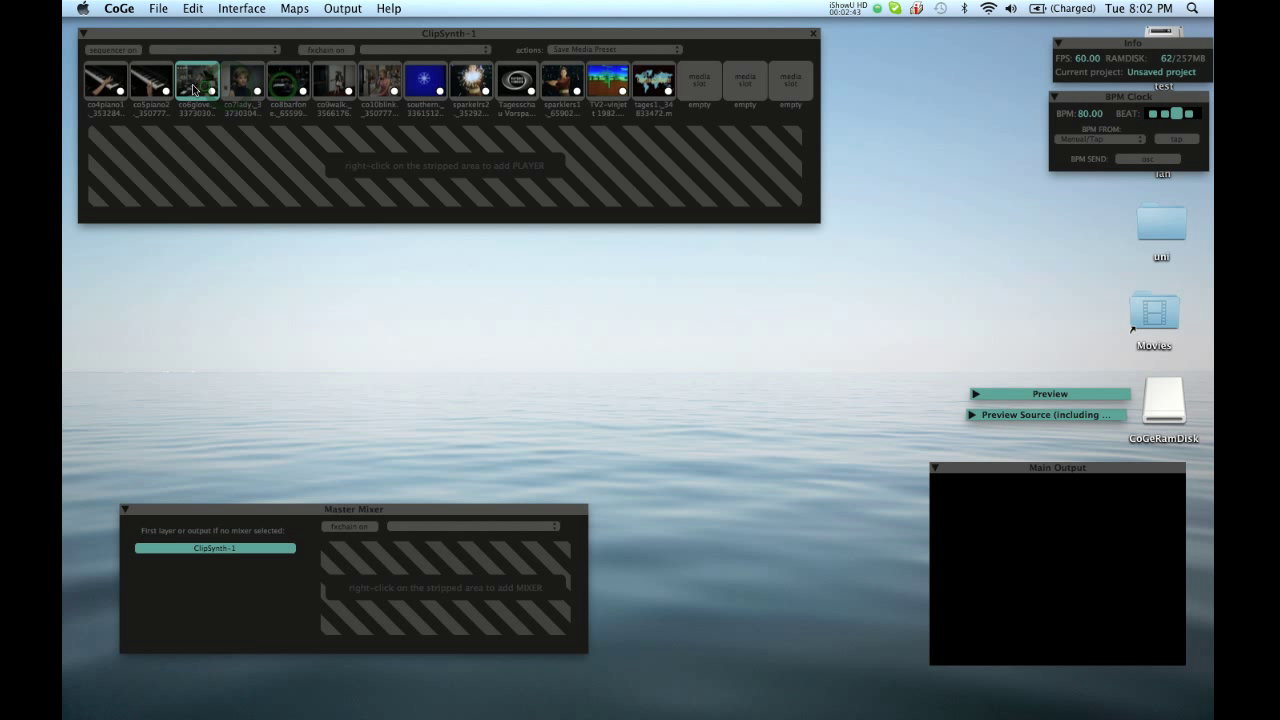
left_click(143, 89)
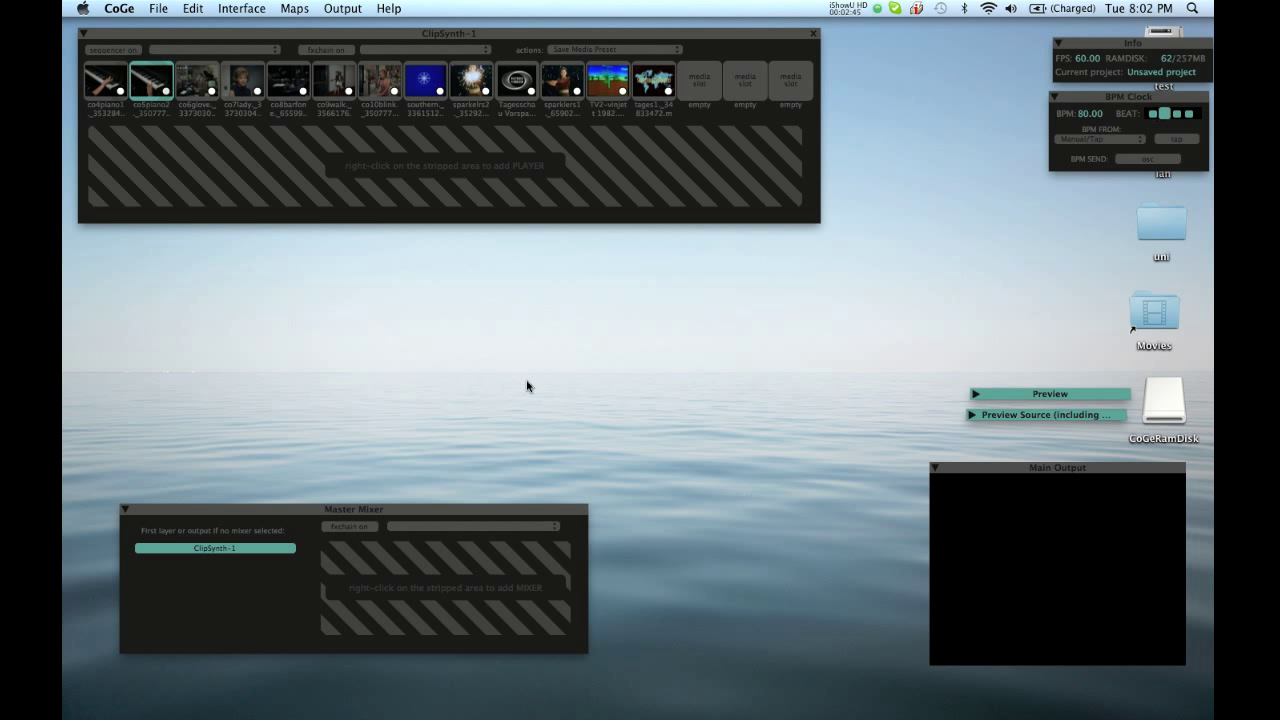
- Add the Suppa Playa movie player to ClipSynth-1 and enable it
right_click(244, 151)
mouse_move(291, 186)
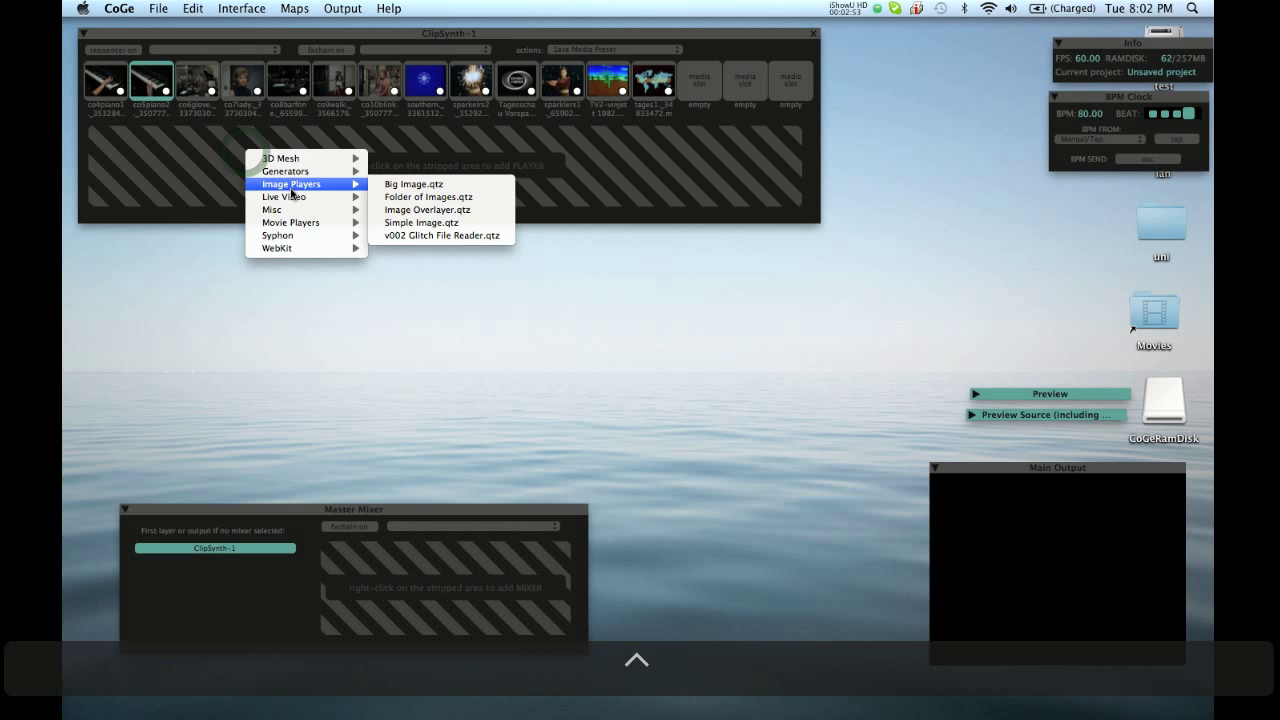
mouse_move(300, 222)
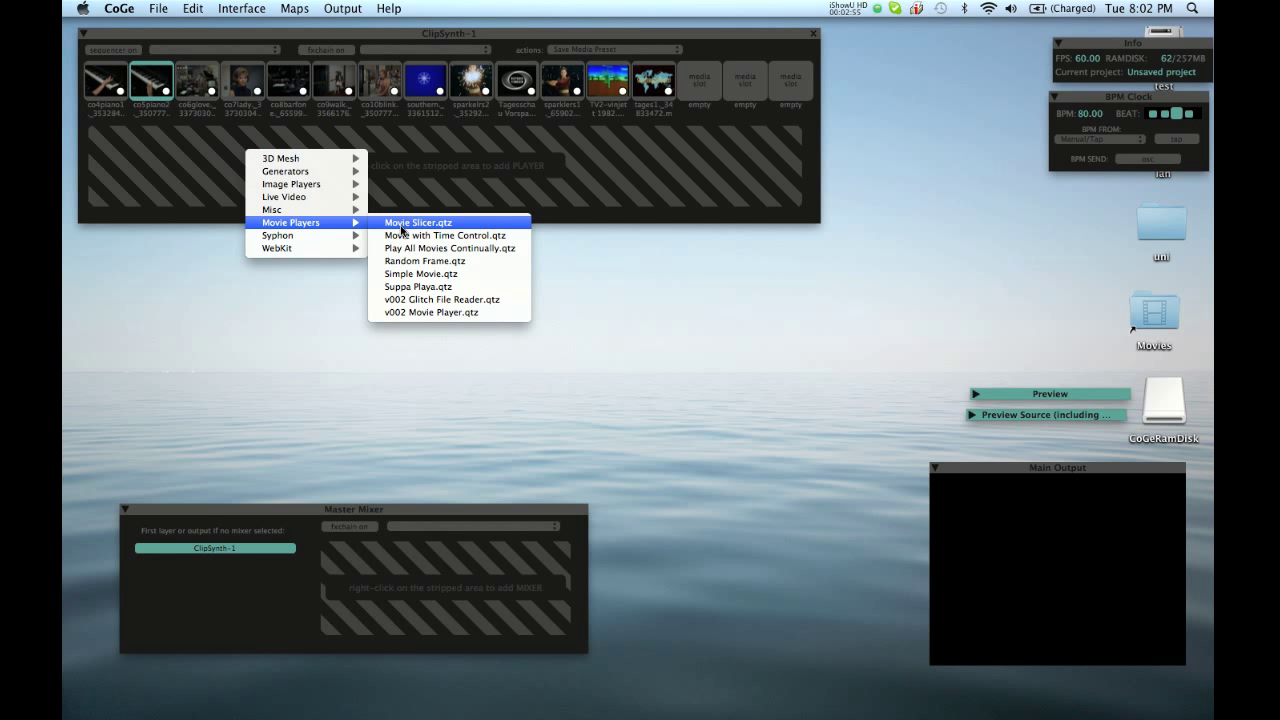
left_click(444, 288)
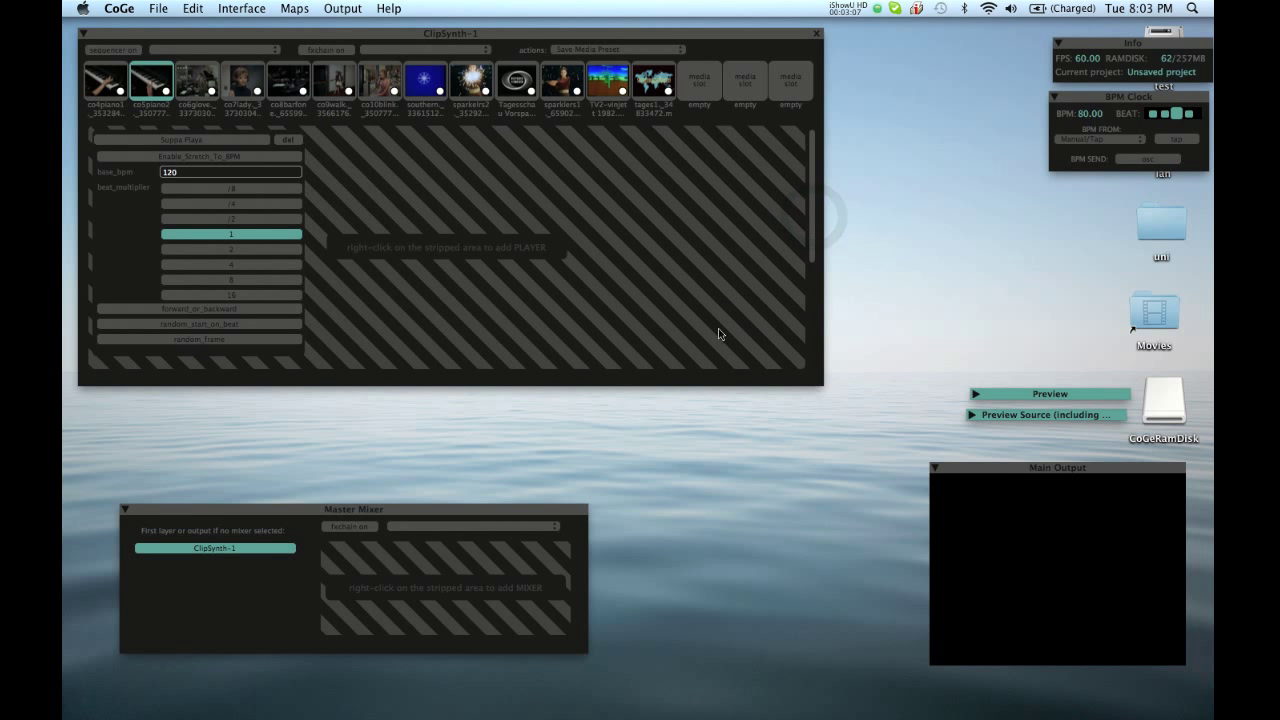
left_click(184, 140)
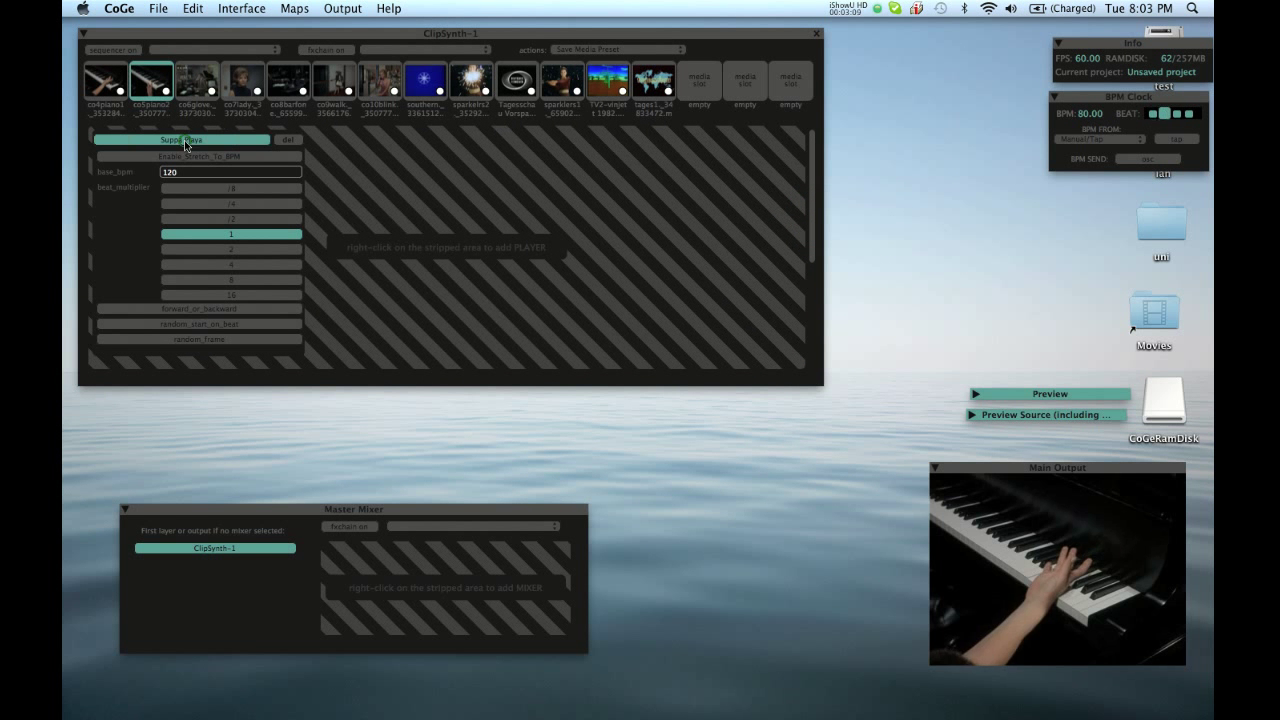
- Play the co6glove, co7lady, co8barfone, co9walk and co10blink clips in turn, and return to co9walk
left_click(212, 86)
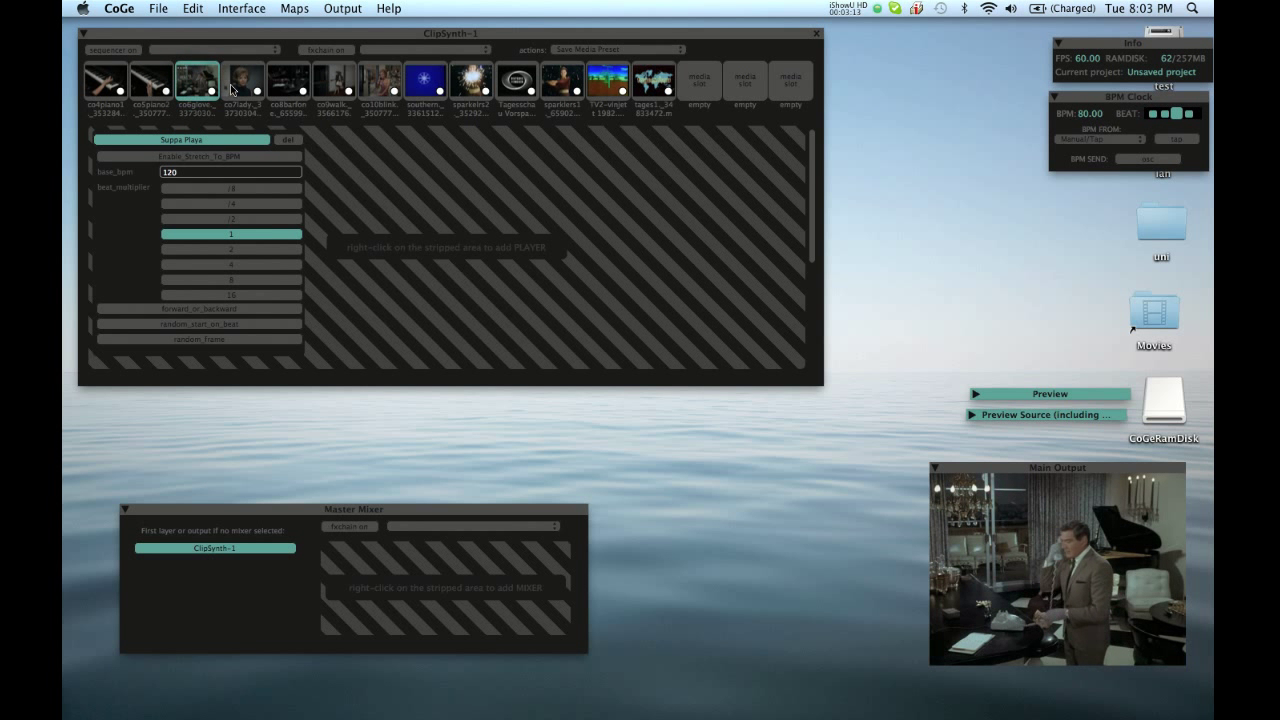
left_click(238, 90)
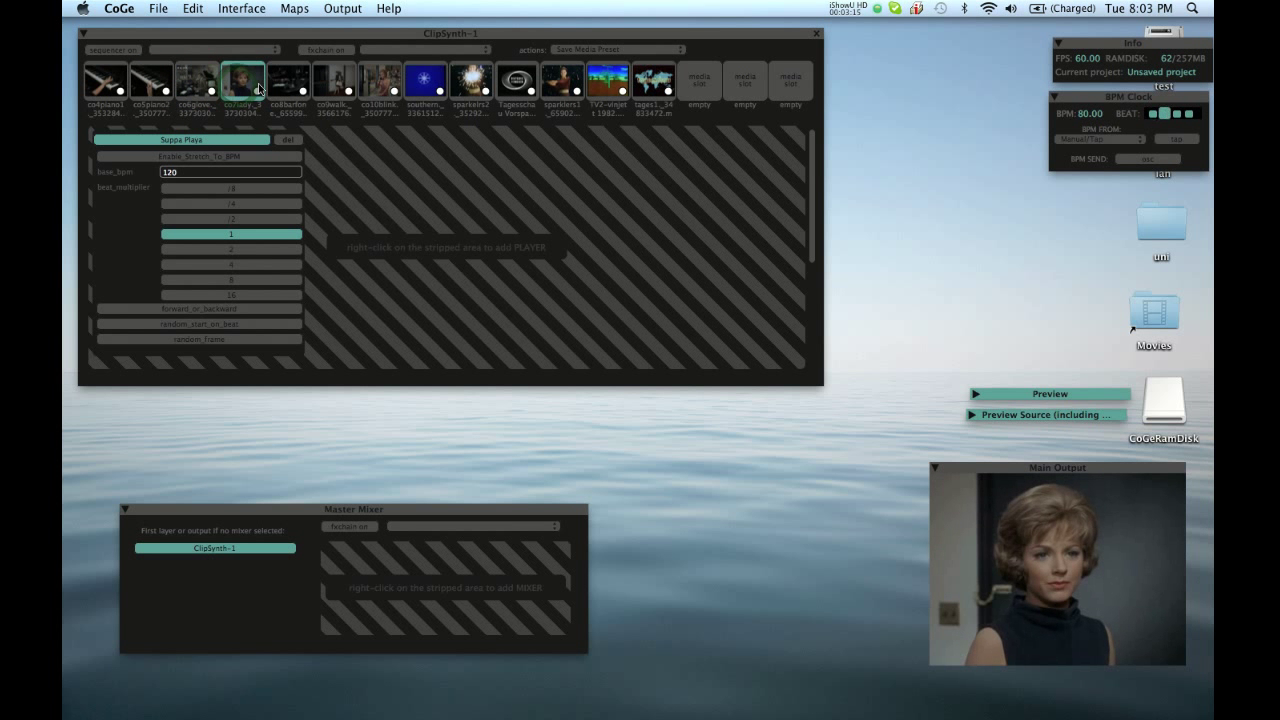
left_click(266, 90)
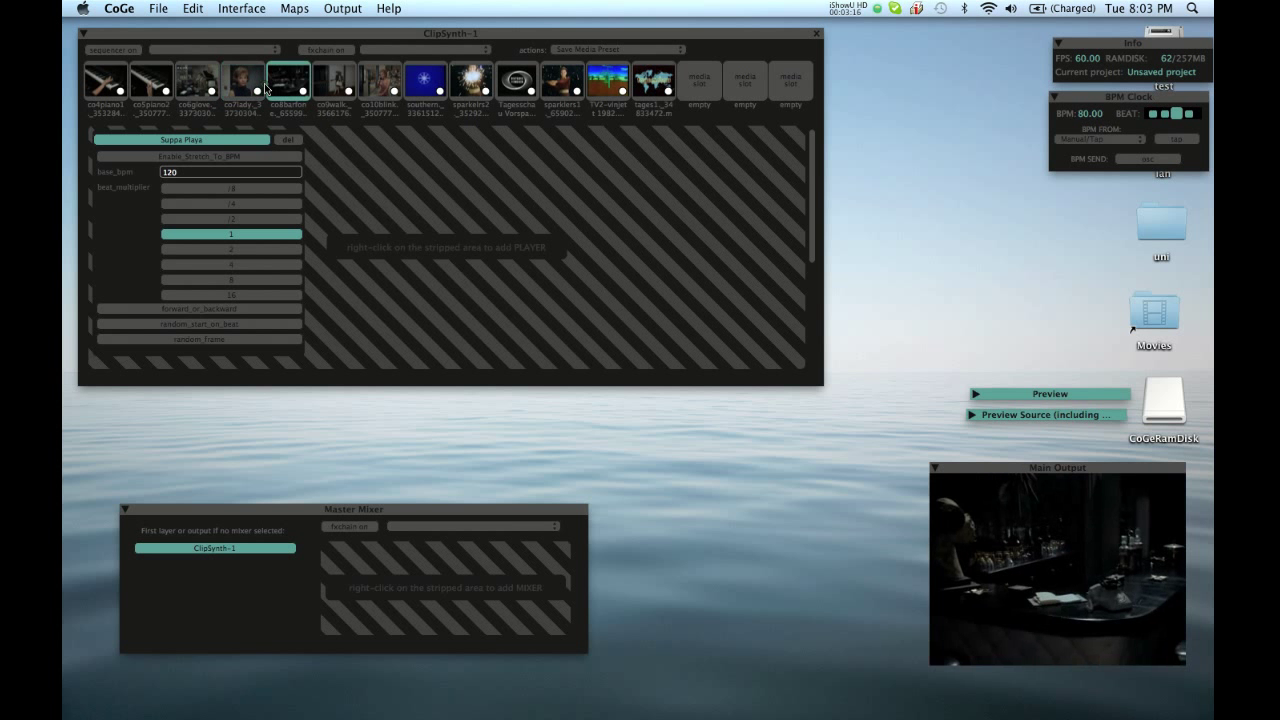
left_click(324, 88)
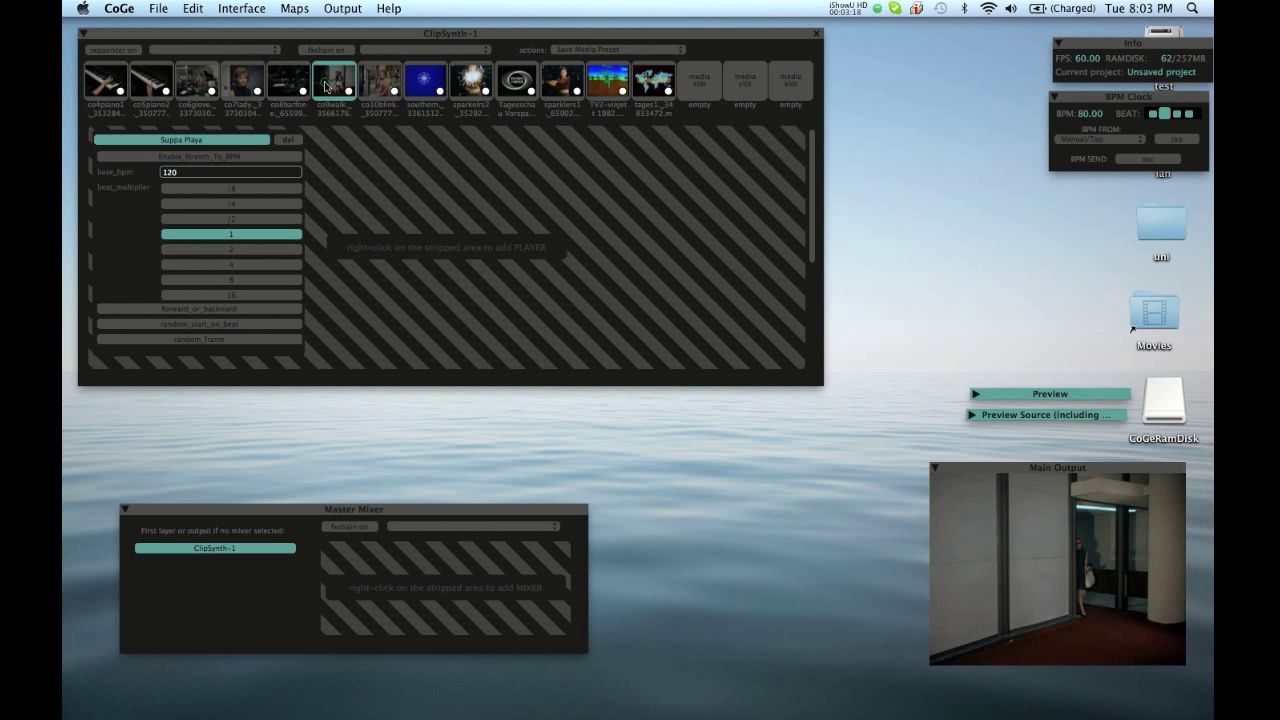
left_click(379, 92)
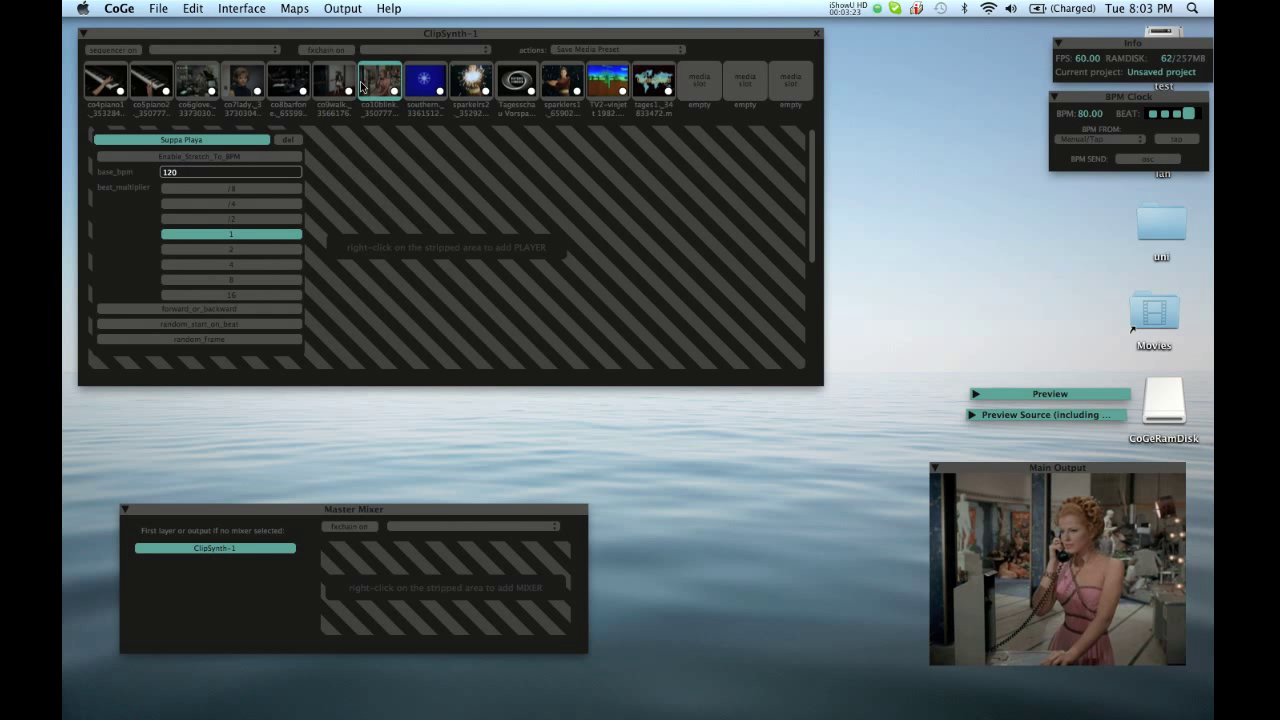
left_click(336, 84)
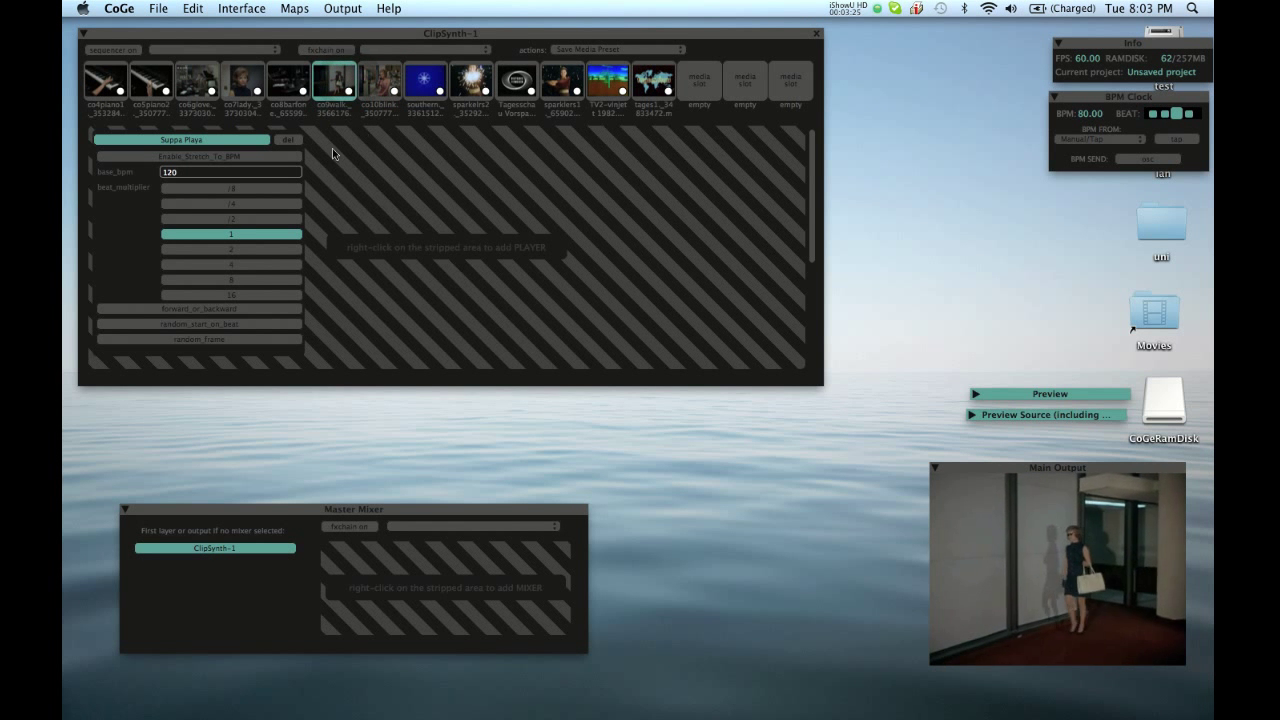
- Try Suppa Playa beat multipliers of /2 and /4, and set the multiplier to 4
left_click(240, 217)
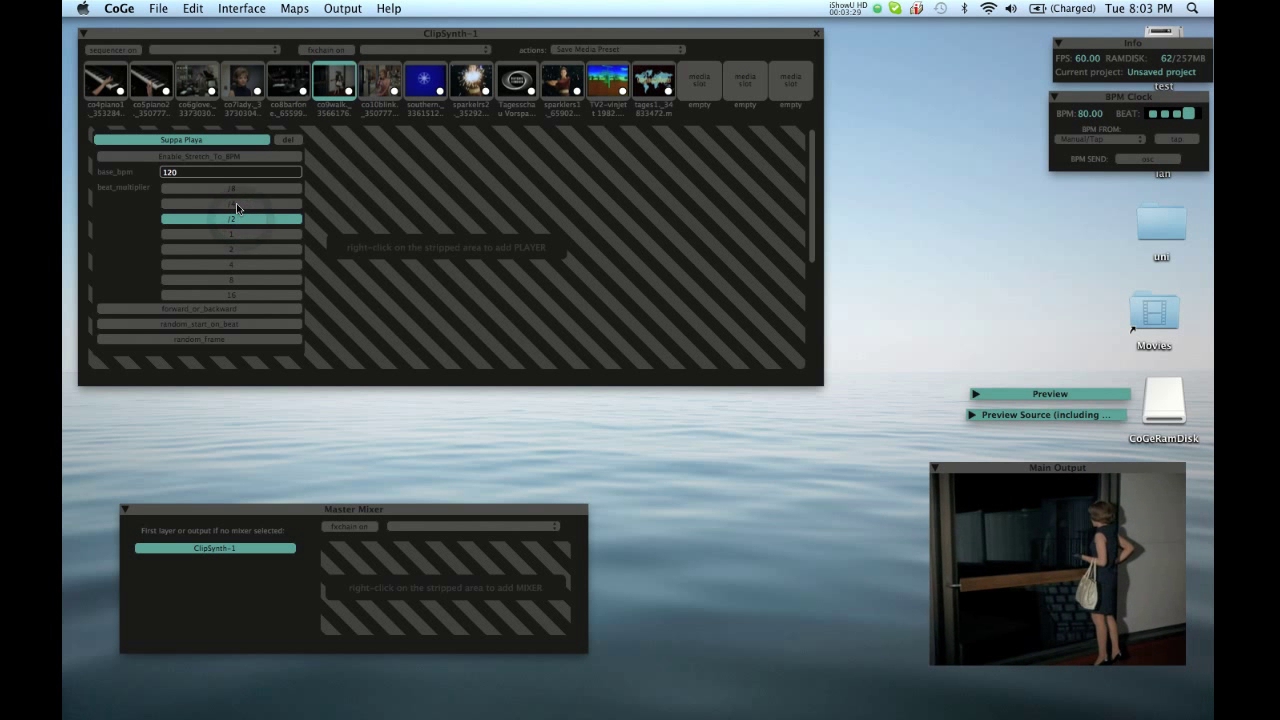
left_click(236, 204)
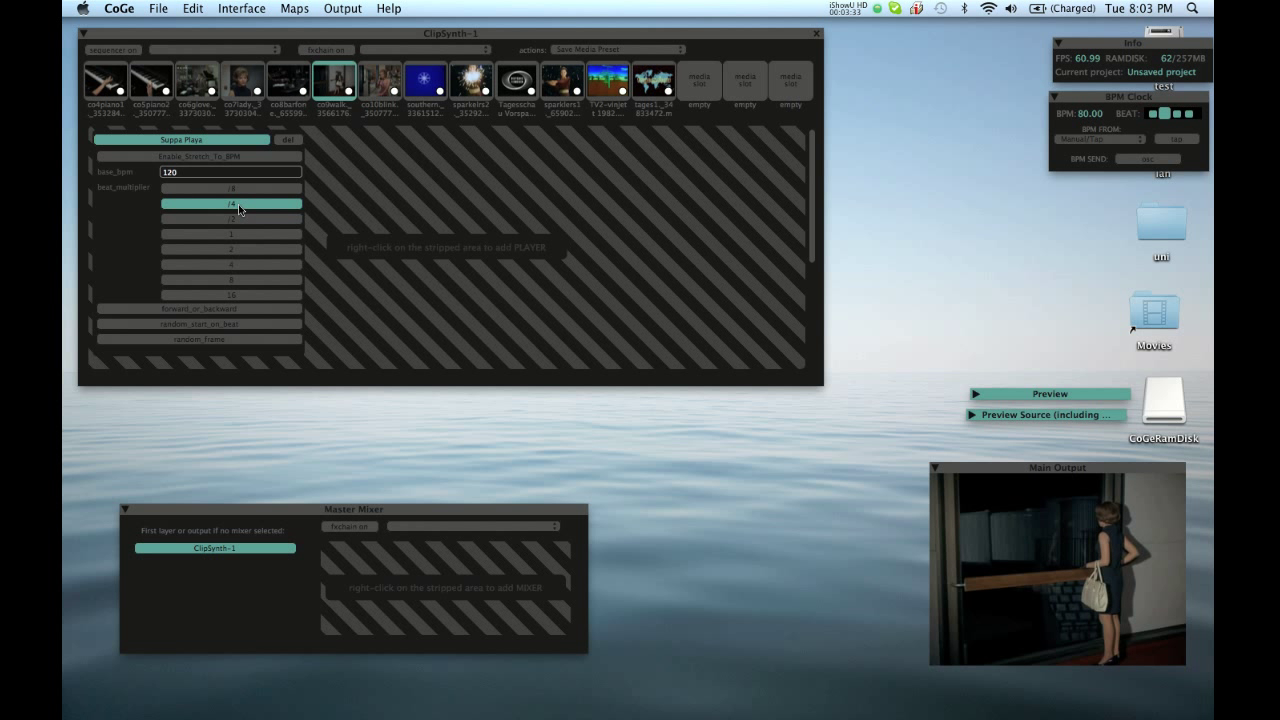
left_click(236, 264)
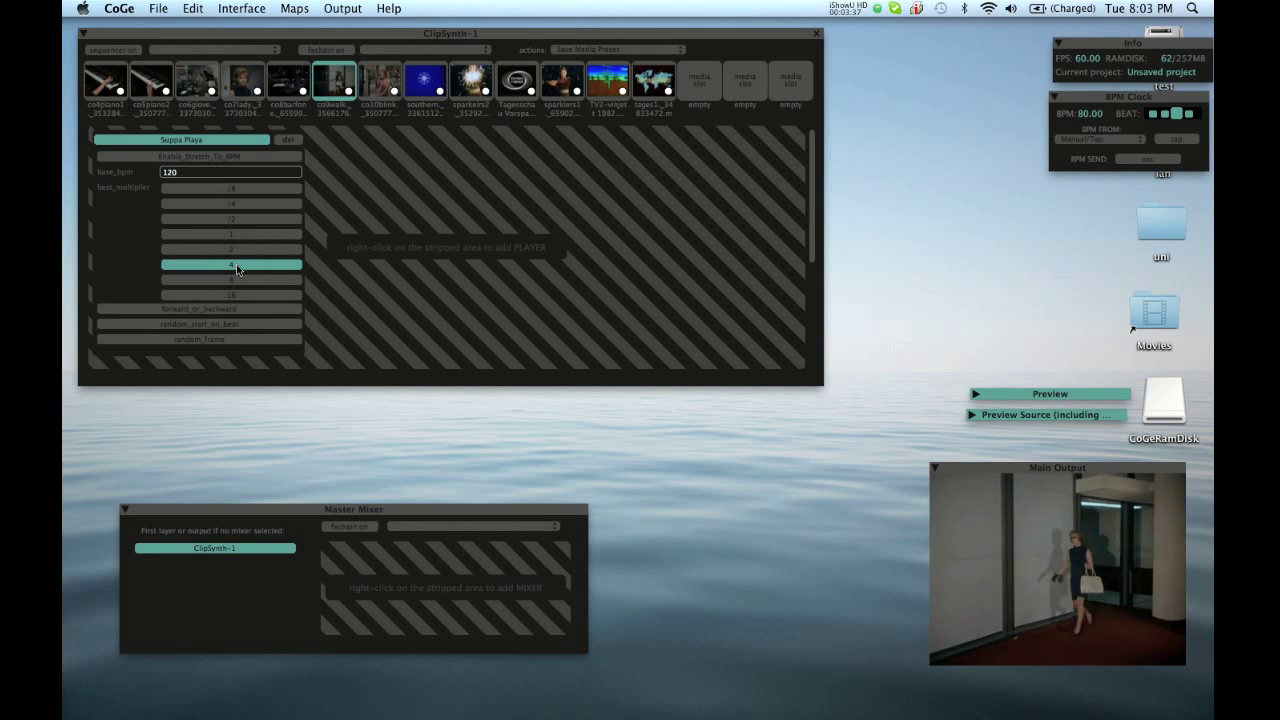
- Toggle forward_or_backward on and off in Suppa Playa, try a beat multiplier of 16, and set the multiplier to 1
left_click(239, 307)
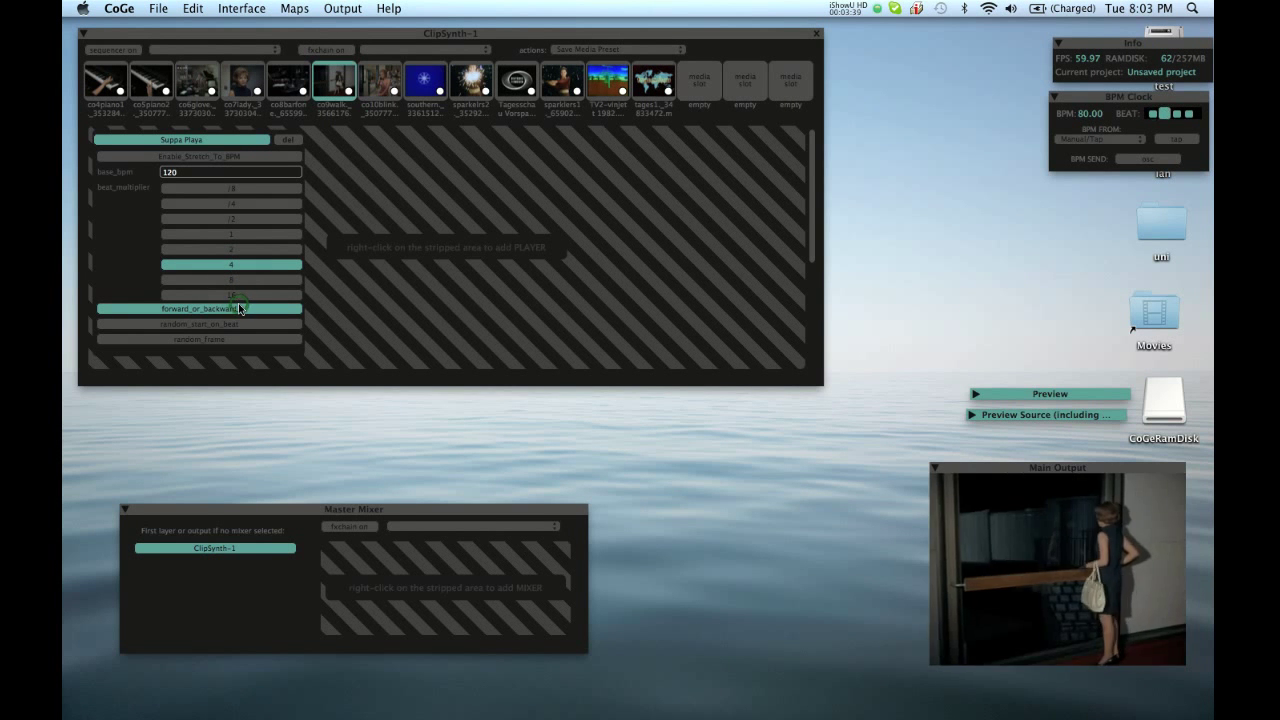
left_click(238, 307)
left_click(238, 296)
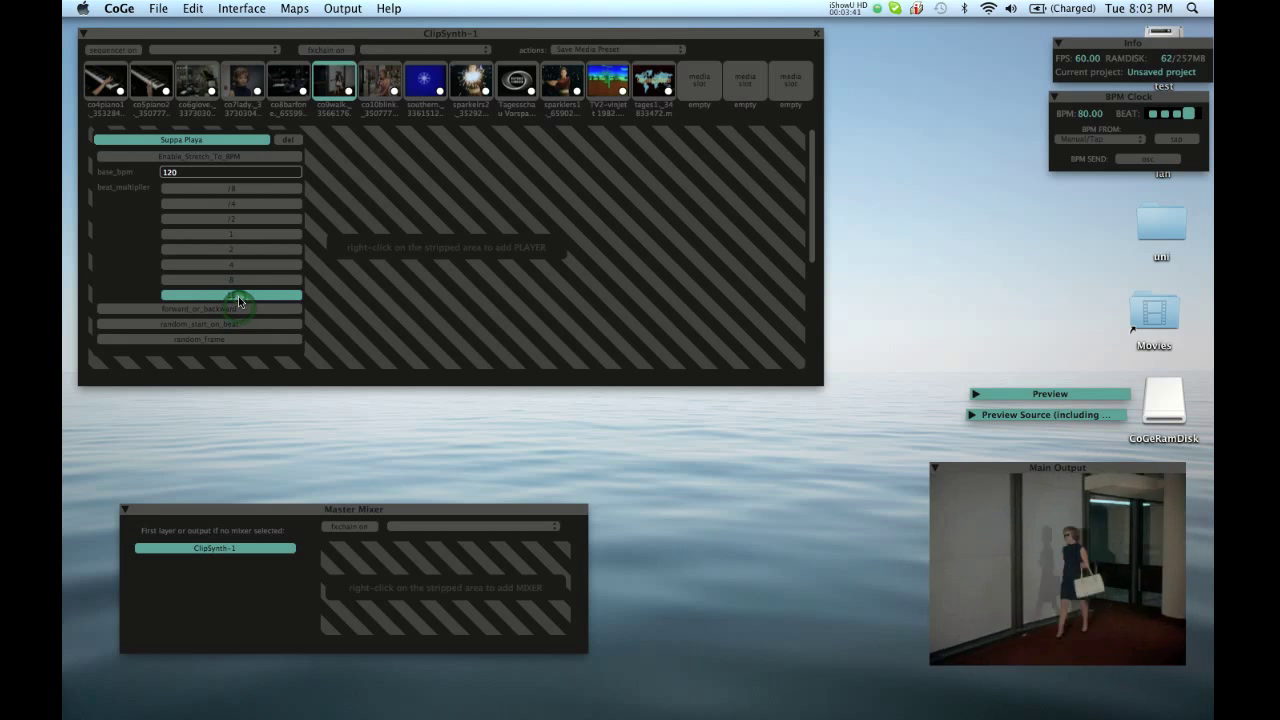
left_click(234, 237)
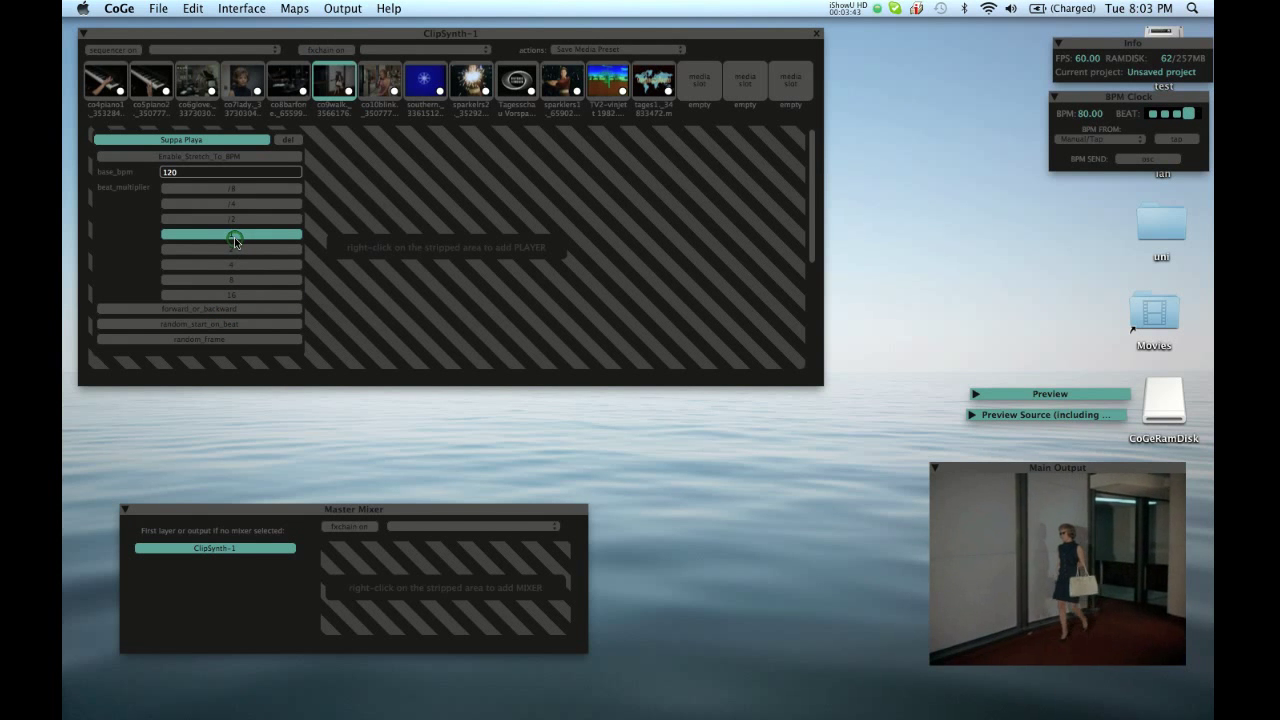
- Toggle forward_or_backward and leave it enabled, then try random_start_on_beat and switch it off again
left_click(212, 309)
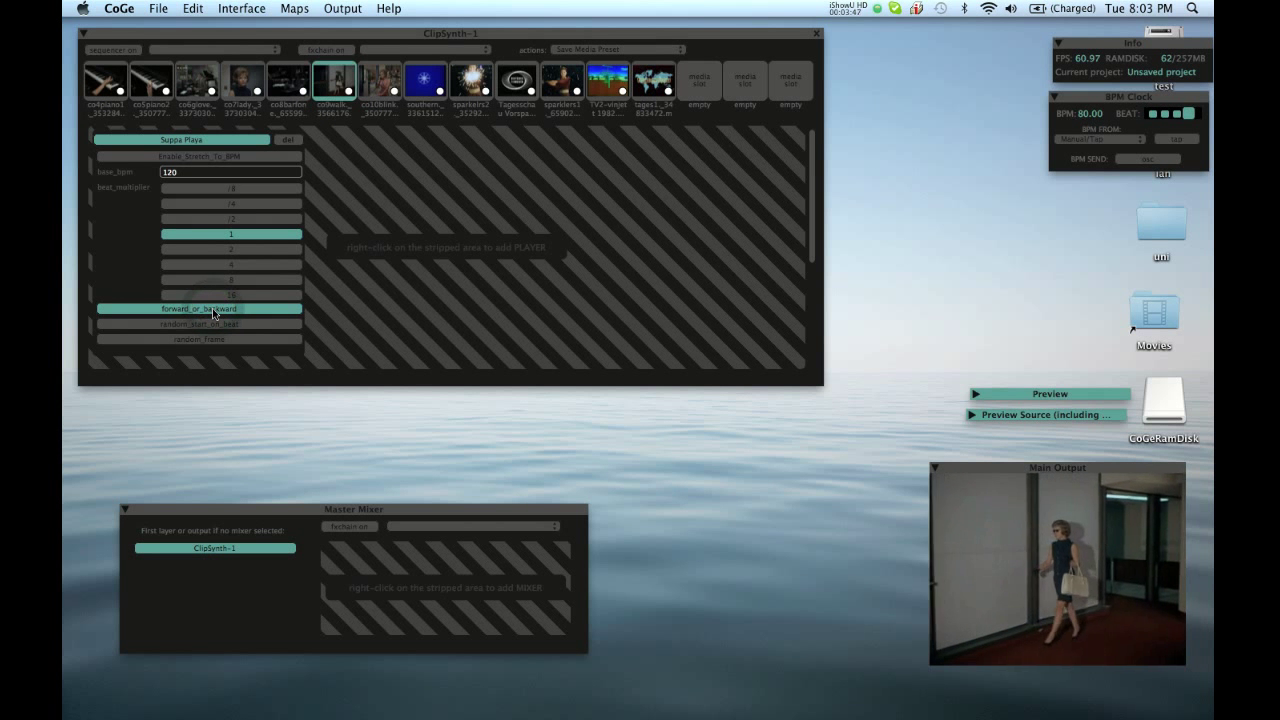
left_click(212, 309)
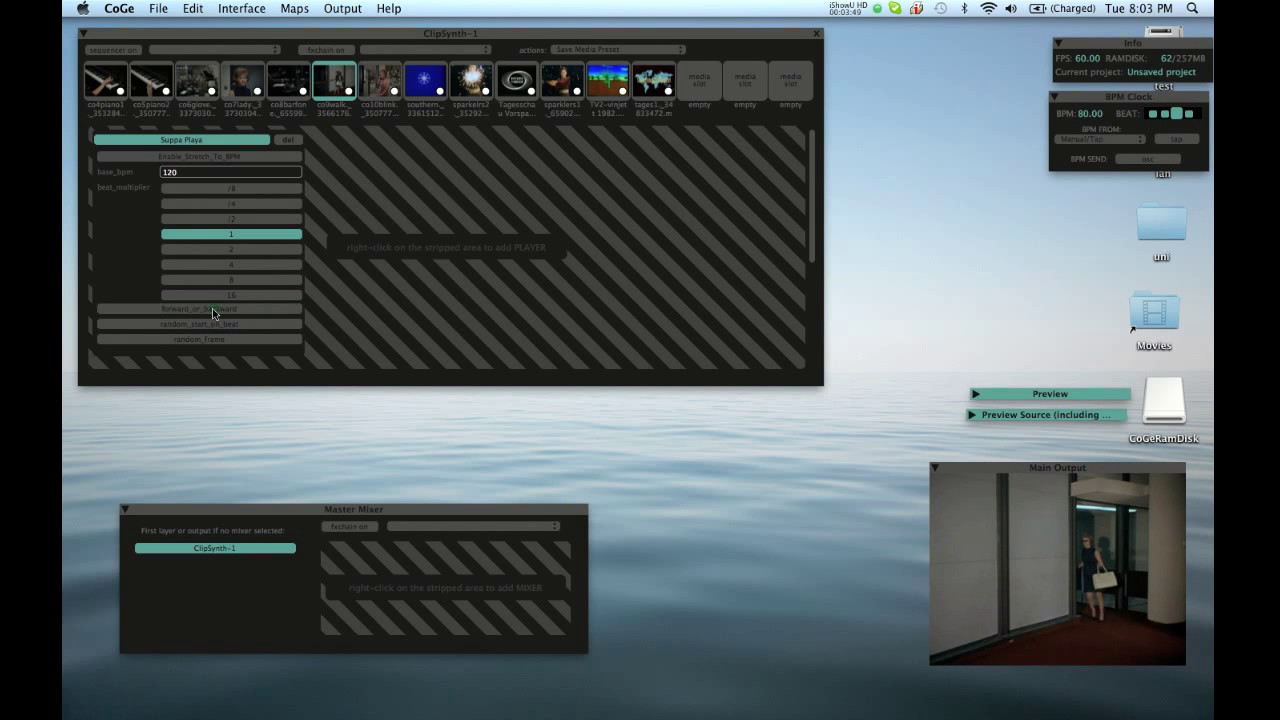
left_click(212, 308)
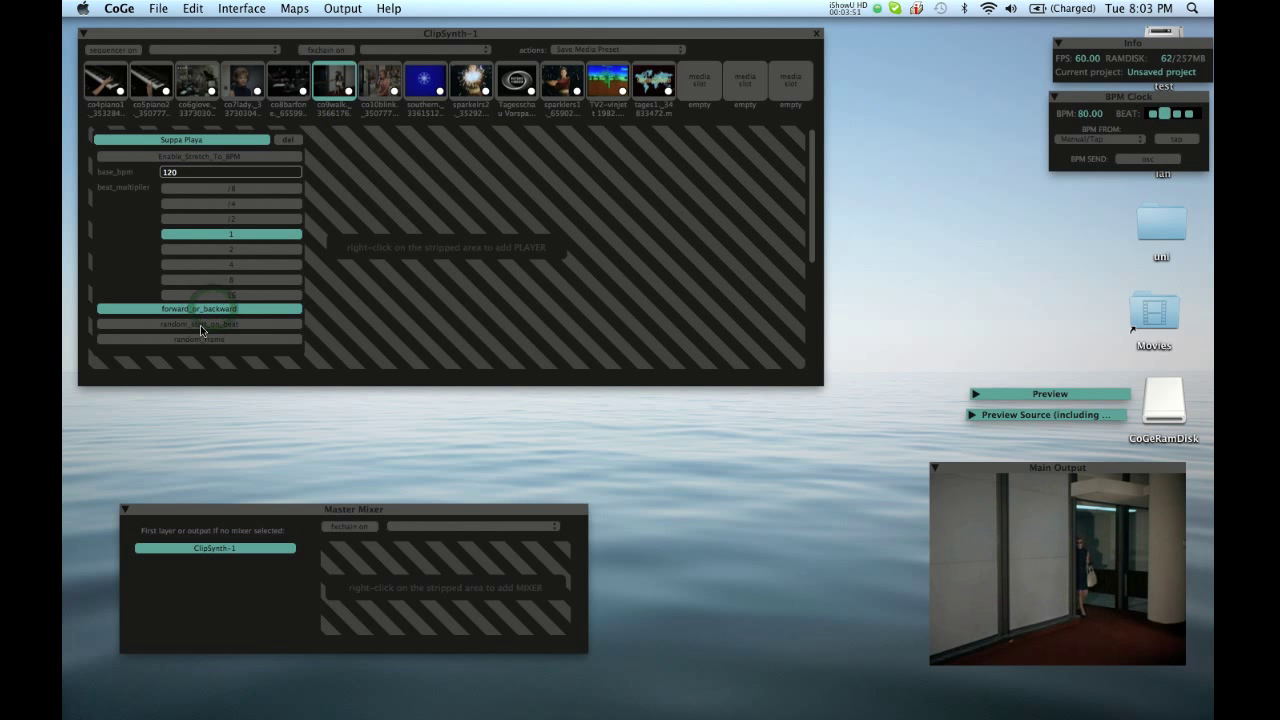
left_click(202, 323)
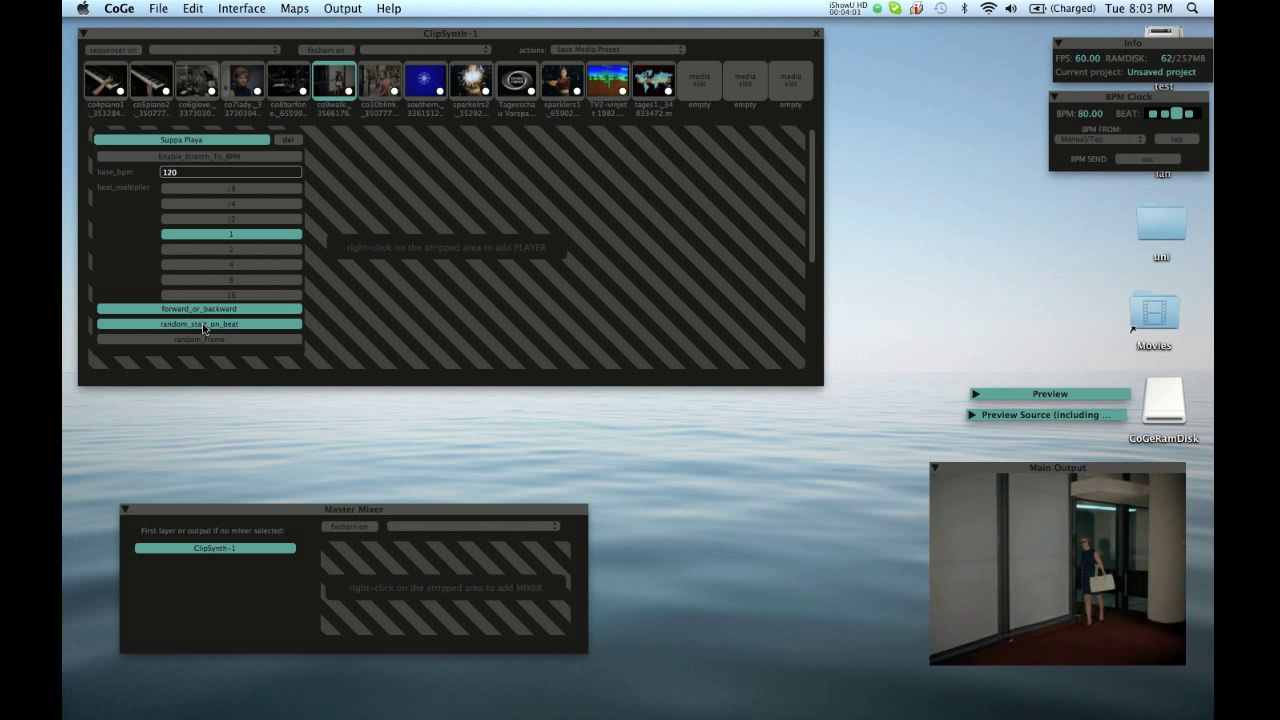
left_click(202, 323)
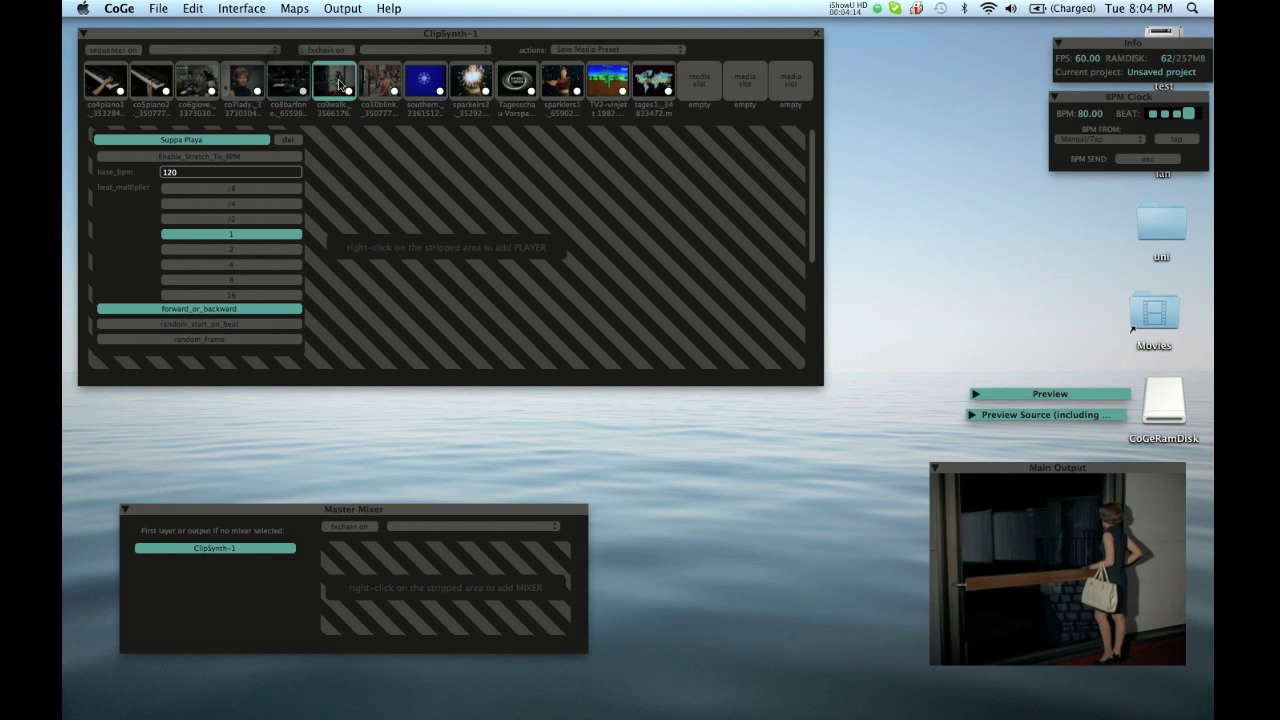
- Shorten the ClipSynth-1 window, create a new EffectChain, and place it directly beneath, enlarged to about the same width
left_click_drag(818, 384, 744, 176)
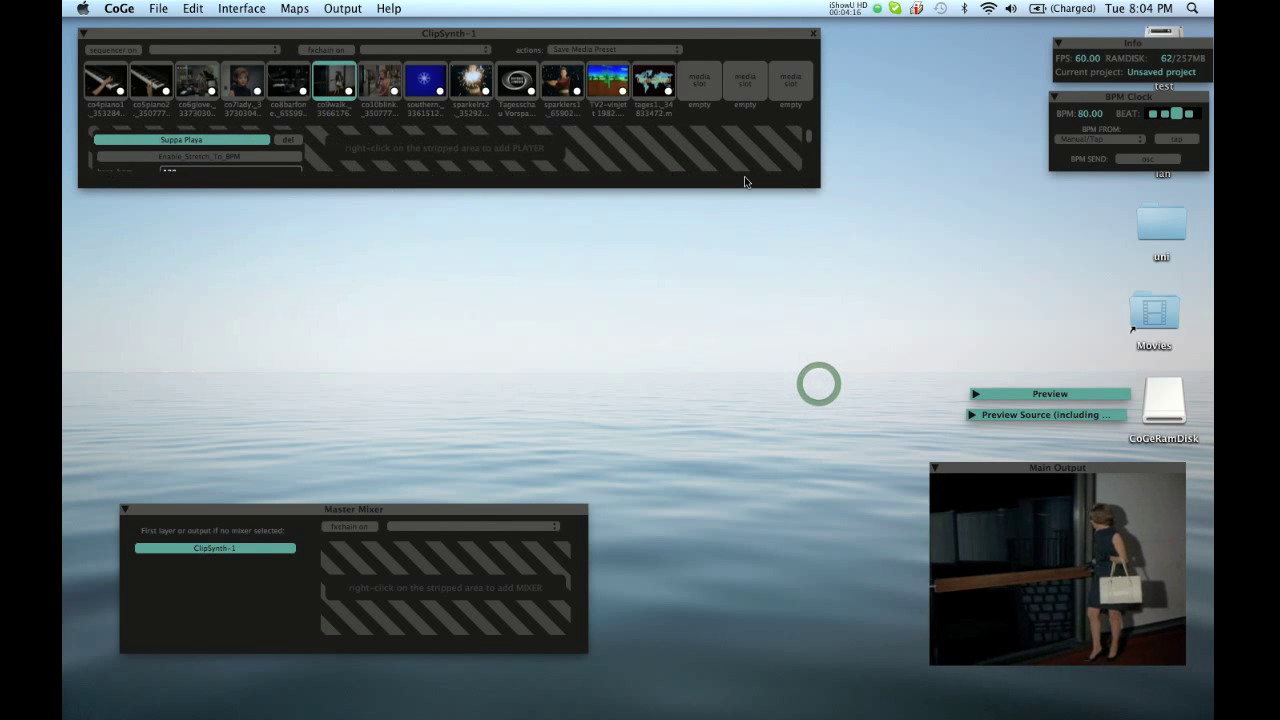
left_click(246, 8)
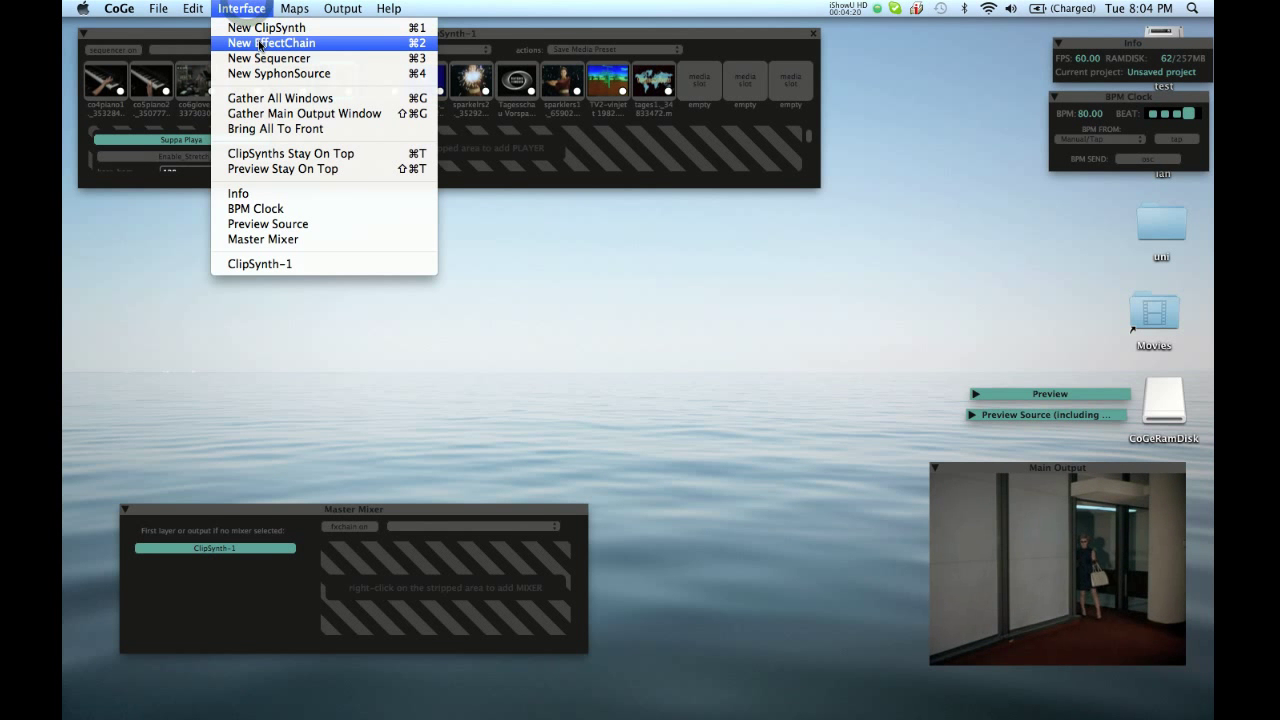
left_click(259, 44)
left_click_drag(546, 172, 122, 192)
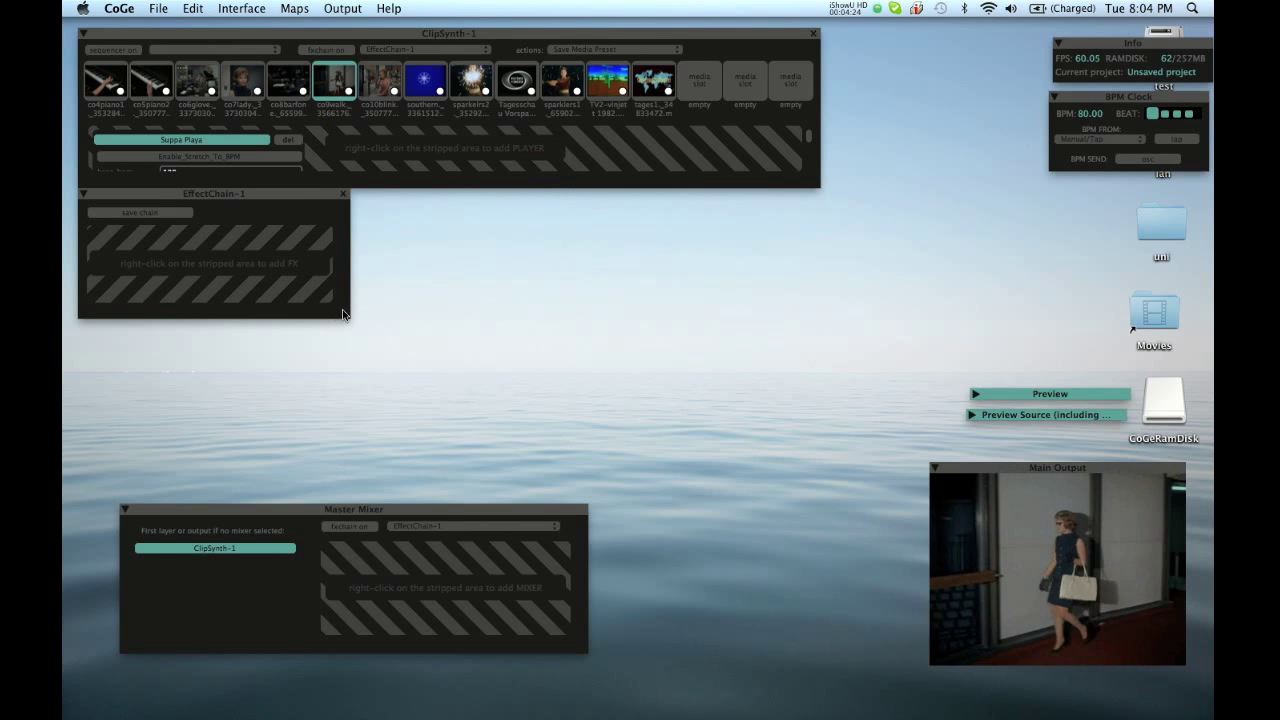
left_click_drag(342, 311, 816, 442)
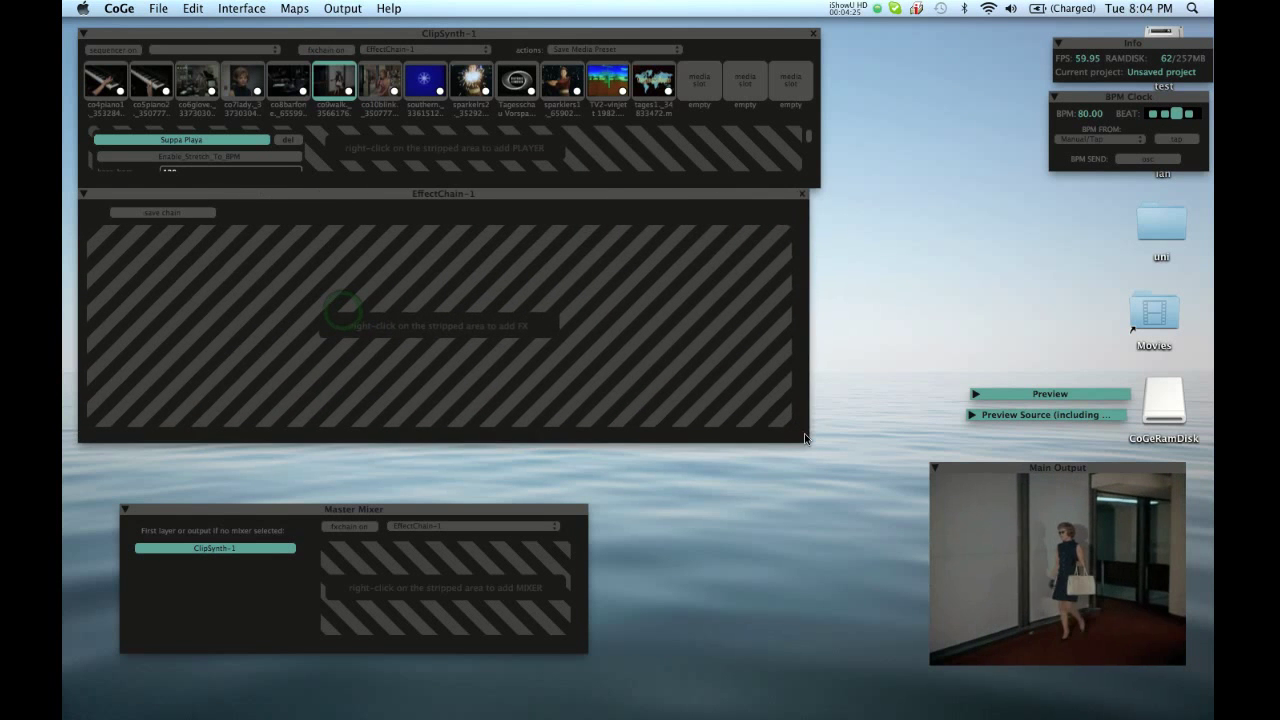
- Add the Bad TV.qtz effect from the MSA category to the empty EffectChain-1
left_click(163, 327)
key("alt")
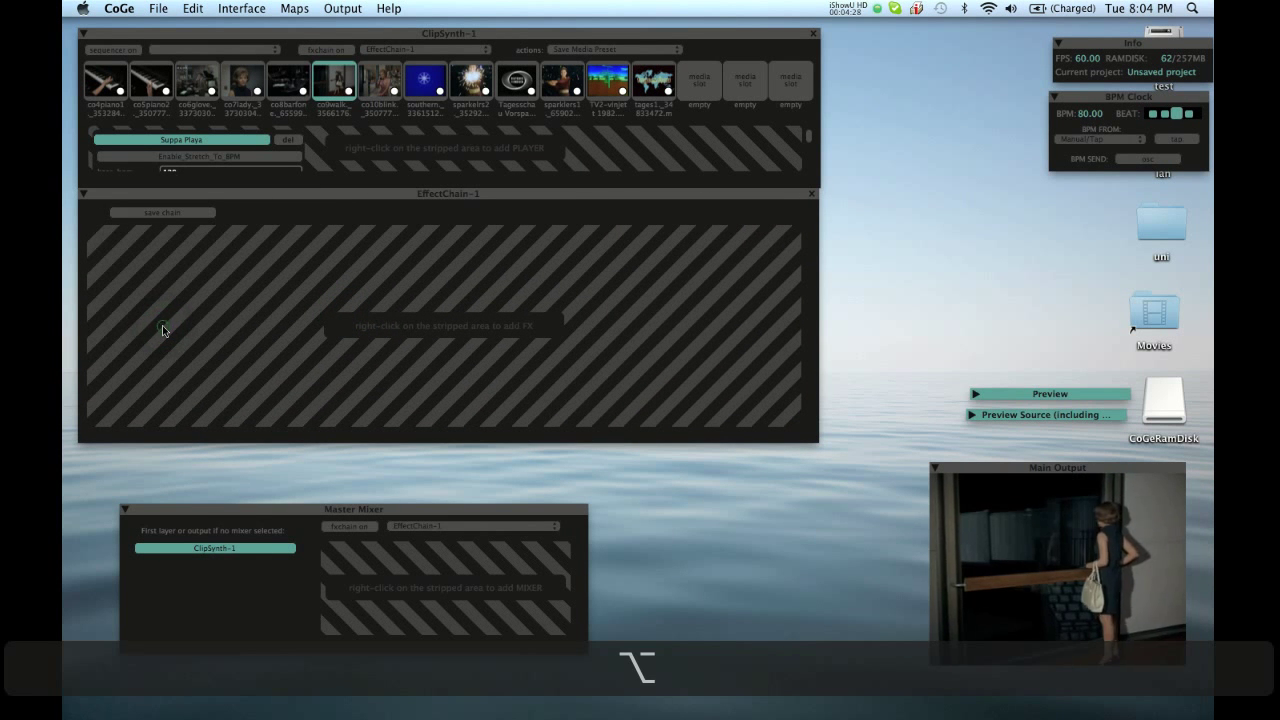
left_click(162, 326, "ctrl+alt")
mouse_move(185, 331)
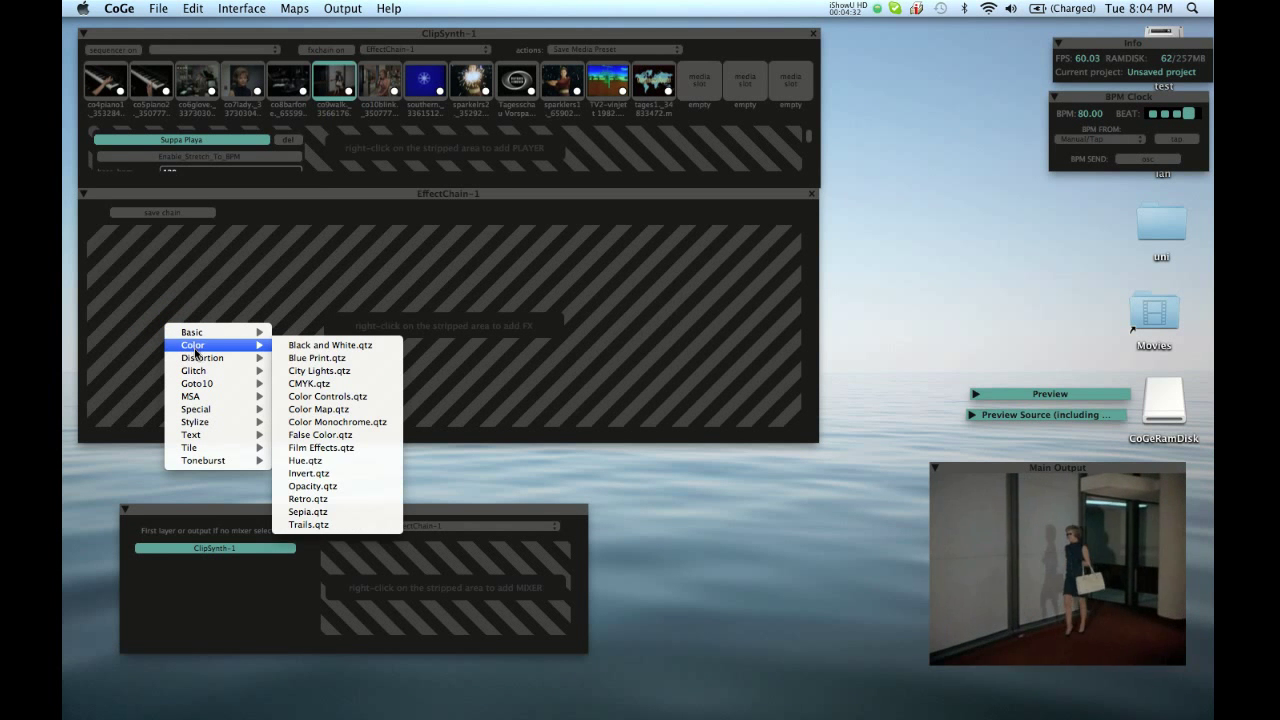
mouse_move(203, 450)
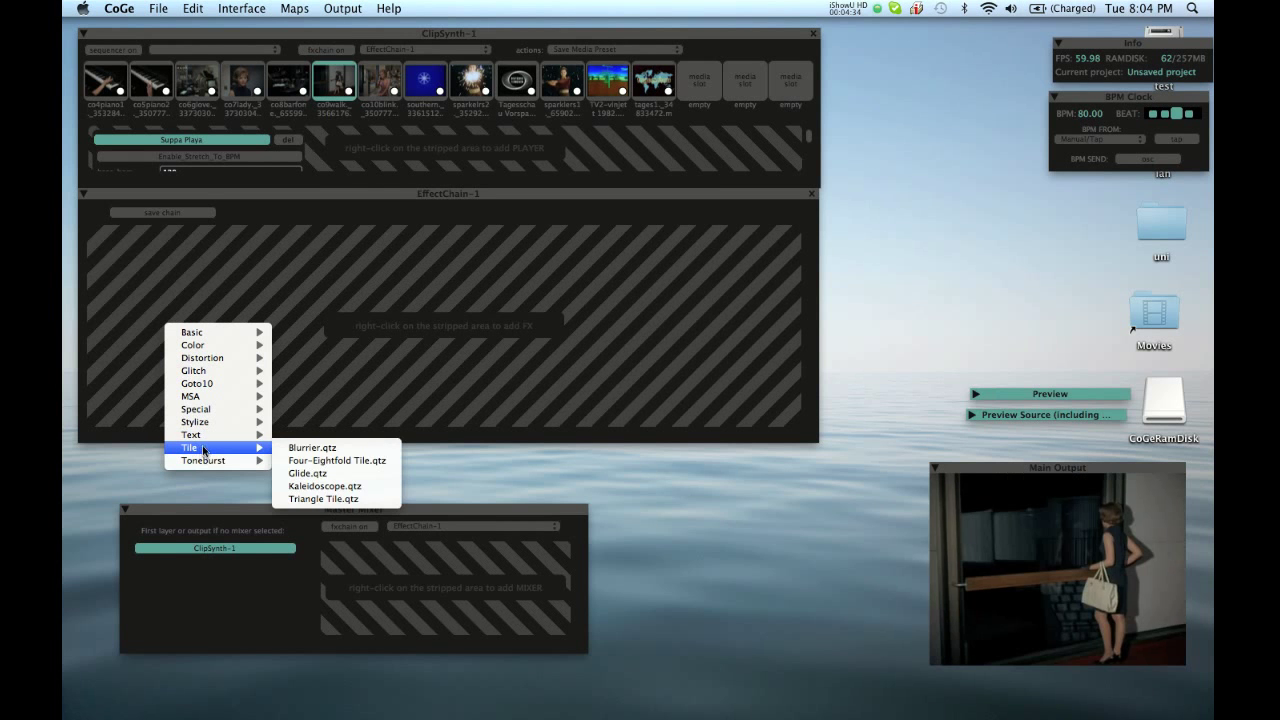
mouse_move(209, 399)
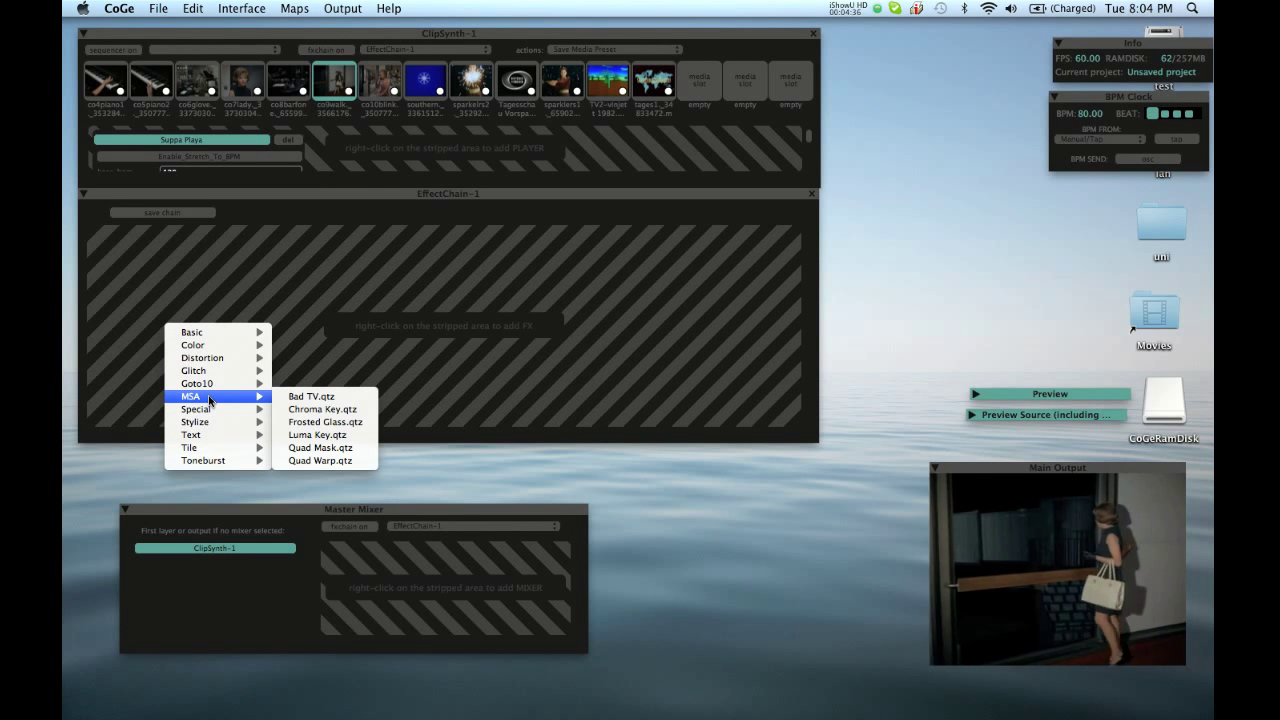
left_click(294, 395)
left_click(128, 258)
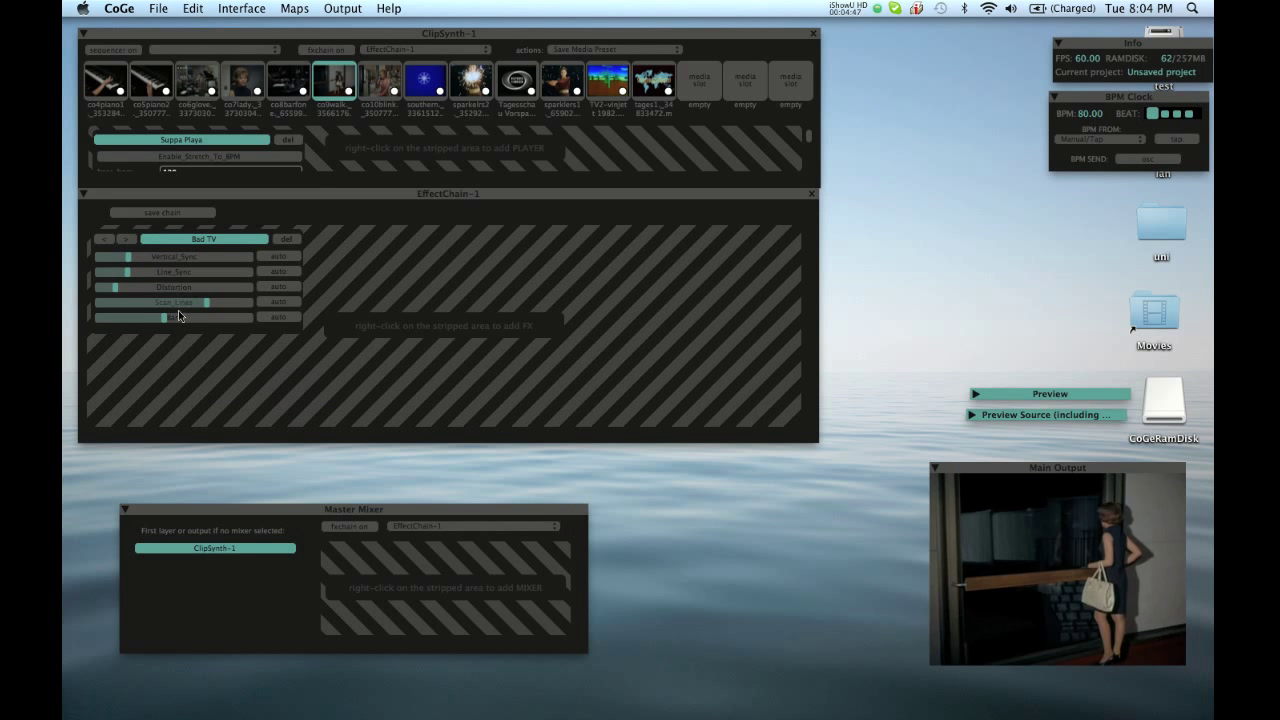
- Toggle the Bad TV effect, switch on the effect chain for ClipSynth-1, and leave Bad TV enabled
left_click(184, 245)
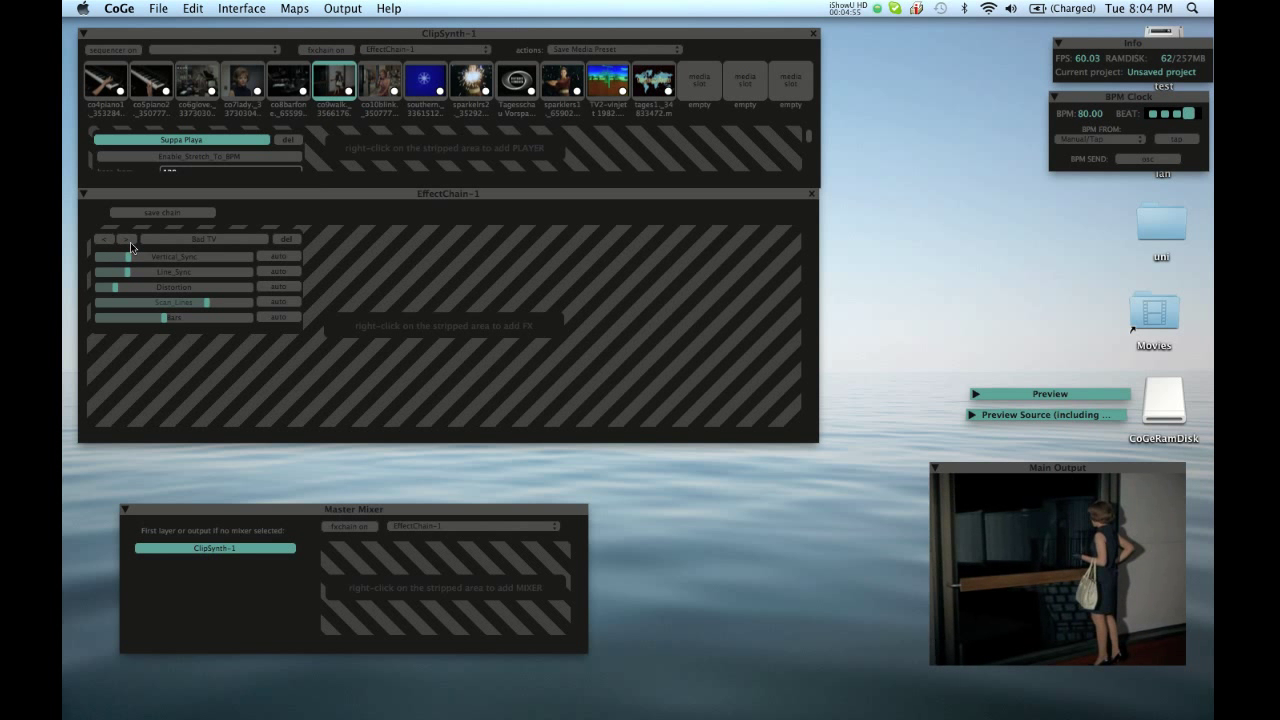
left_click(182, 241)
left_click(182, 241)
left_click(182, 243)
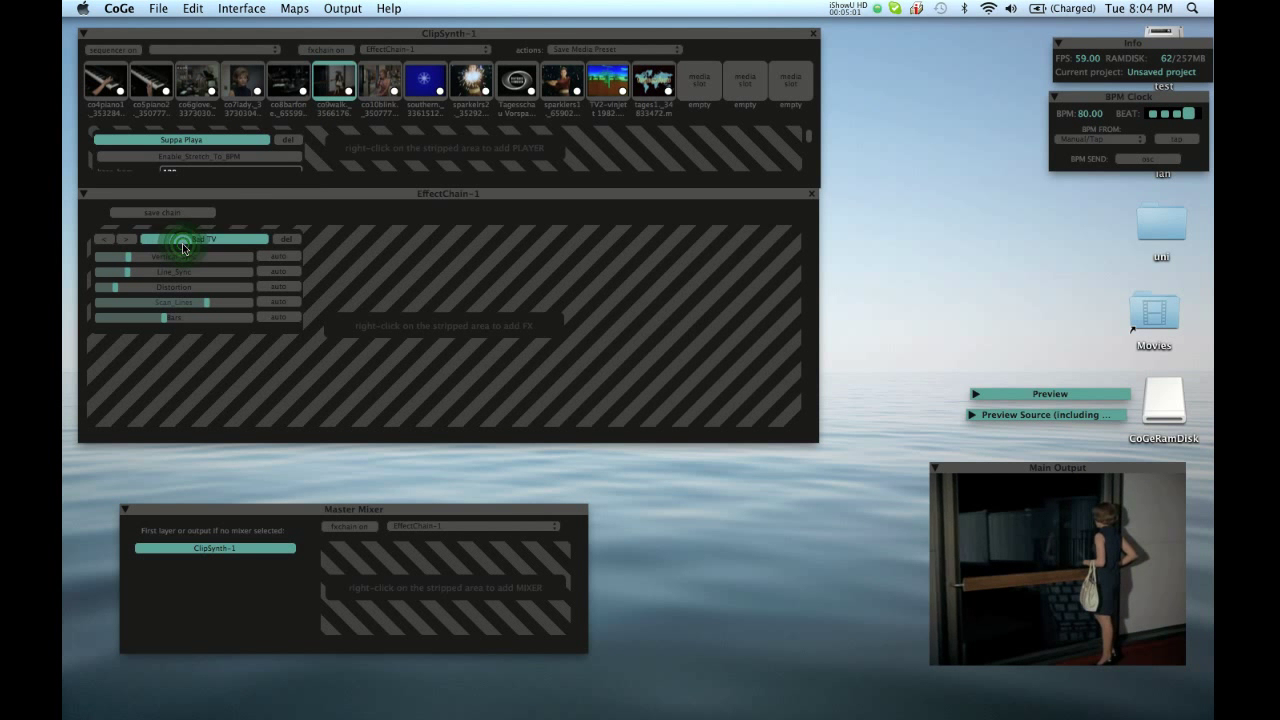
left_click(336, 51)
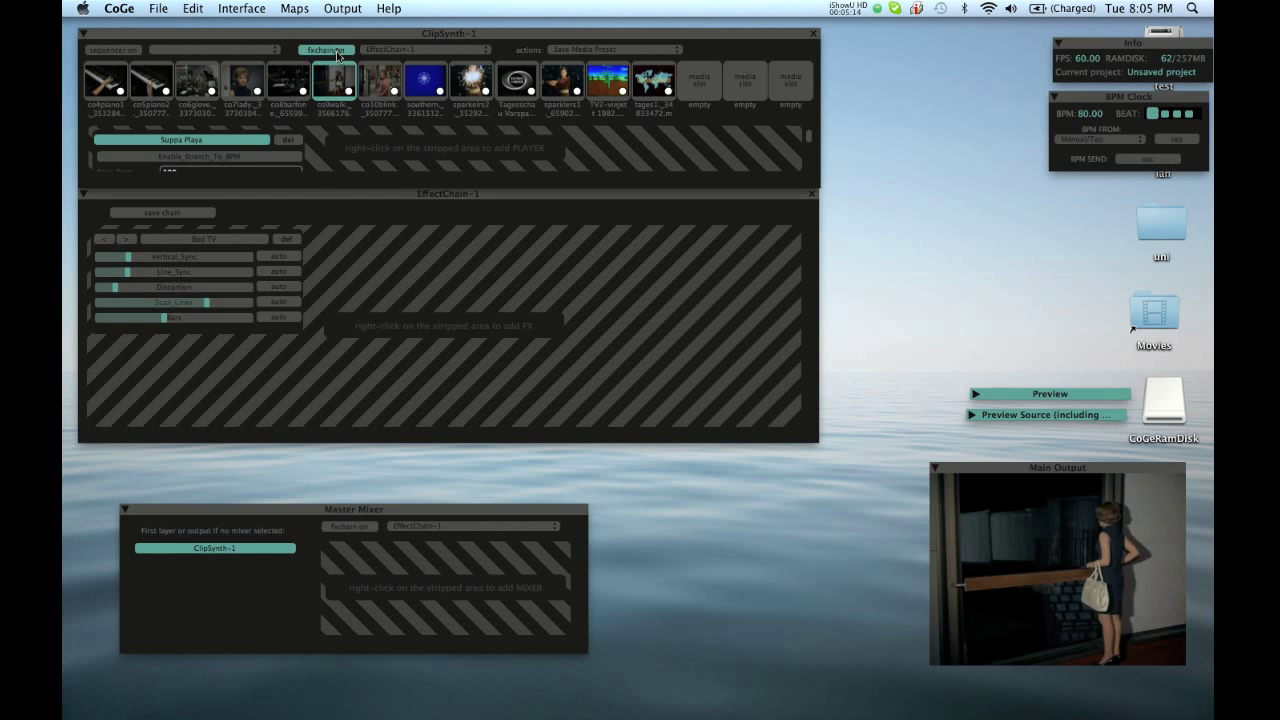
left_click(202, 238)
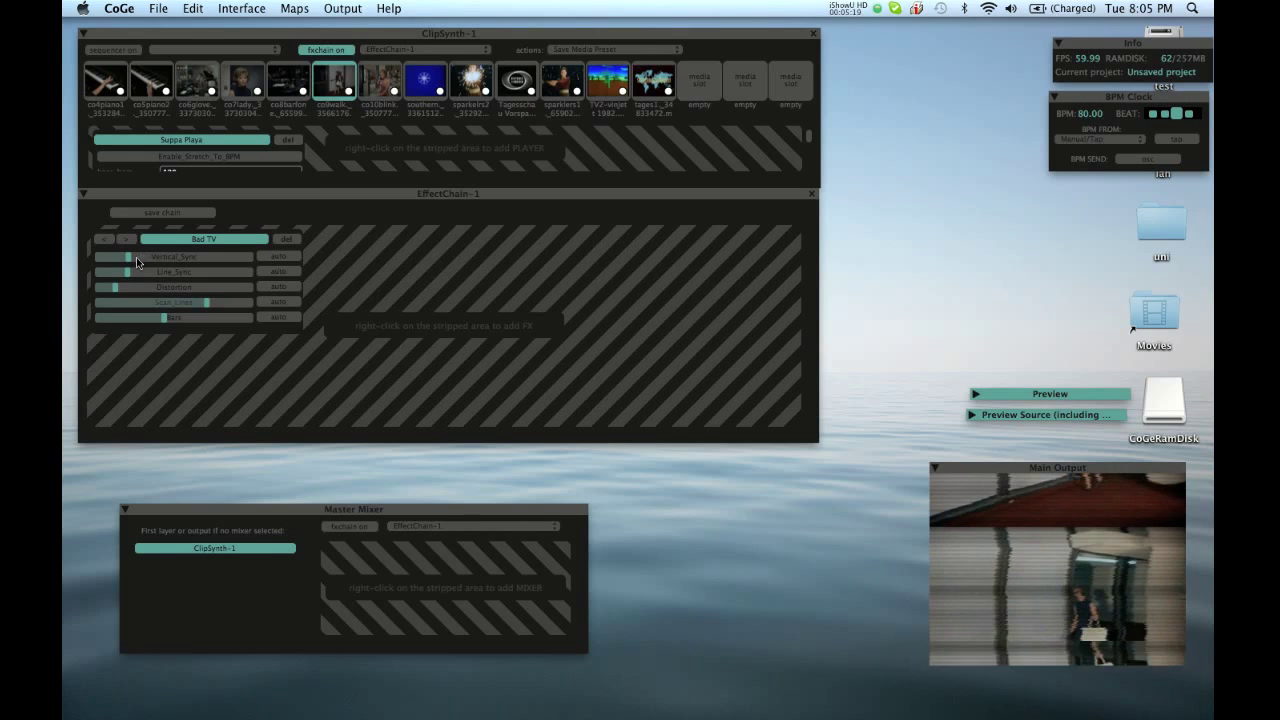
- Raise Bad TV's Vertical_Sync, lower Line_Sync, raise Bars slightly, and reduce Scan_Lines
left_click_drag(122, 254, 208, 260)
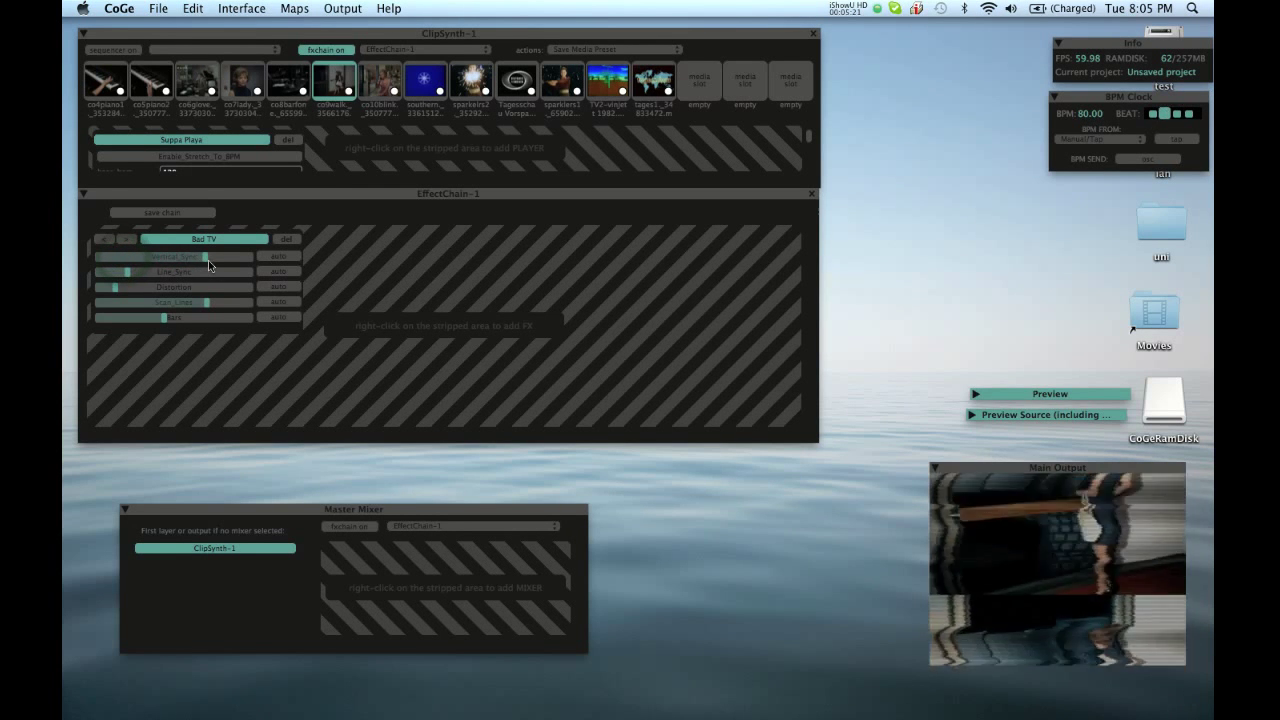
left_click(114, 273)
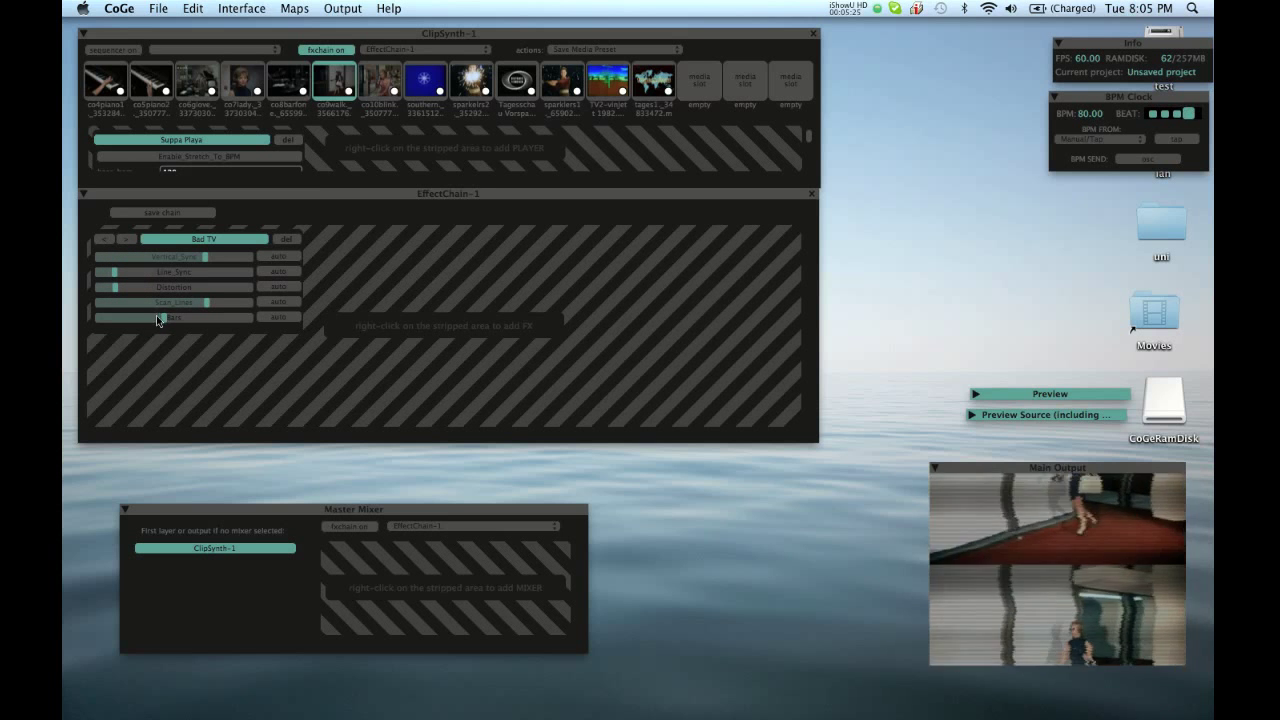
mouse_move(164, 317)
left_mouse_down()
mouse_move(90, 318)
mouse_move(194, 318)
mouse_move(168, 318)
left_mouse_up()
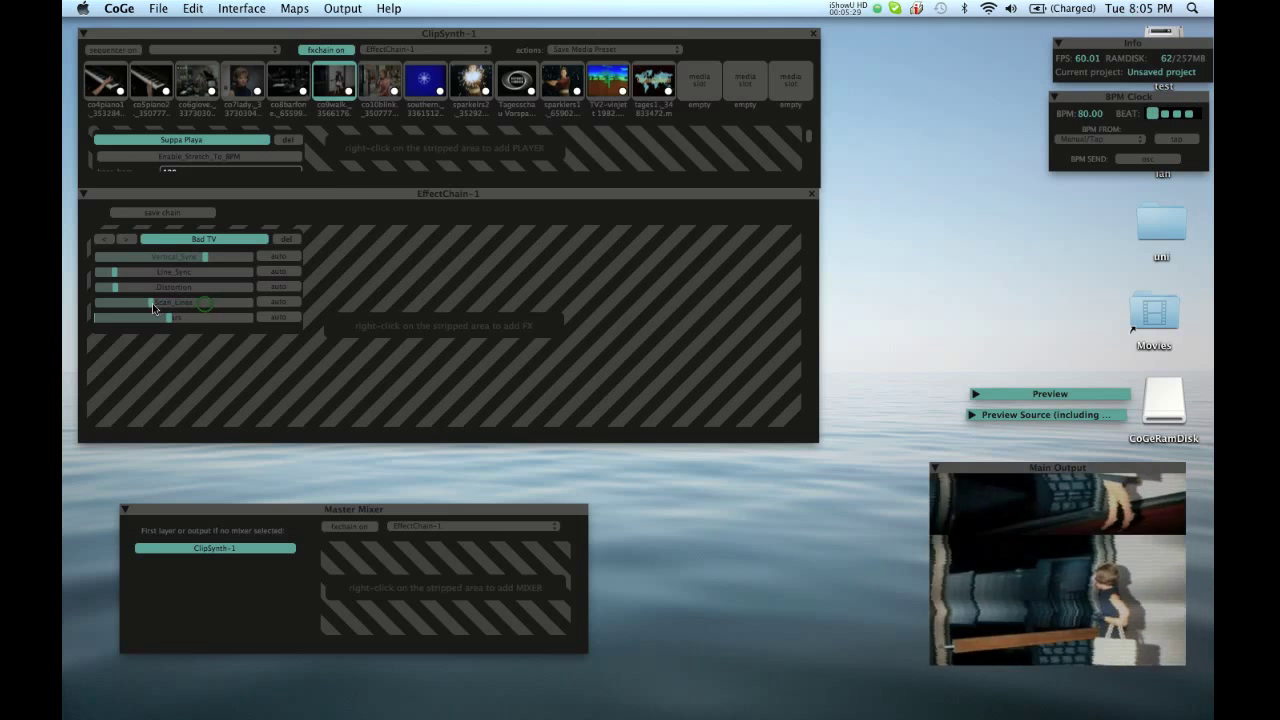
left_click(148, 301)
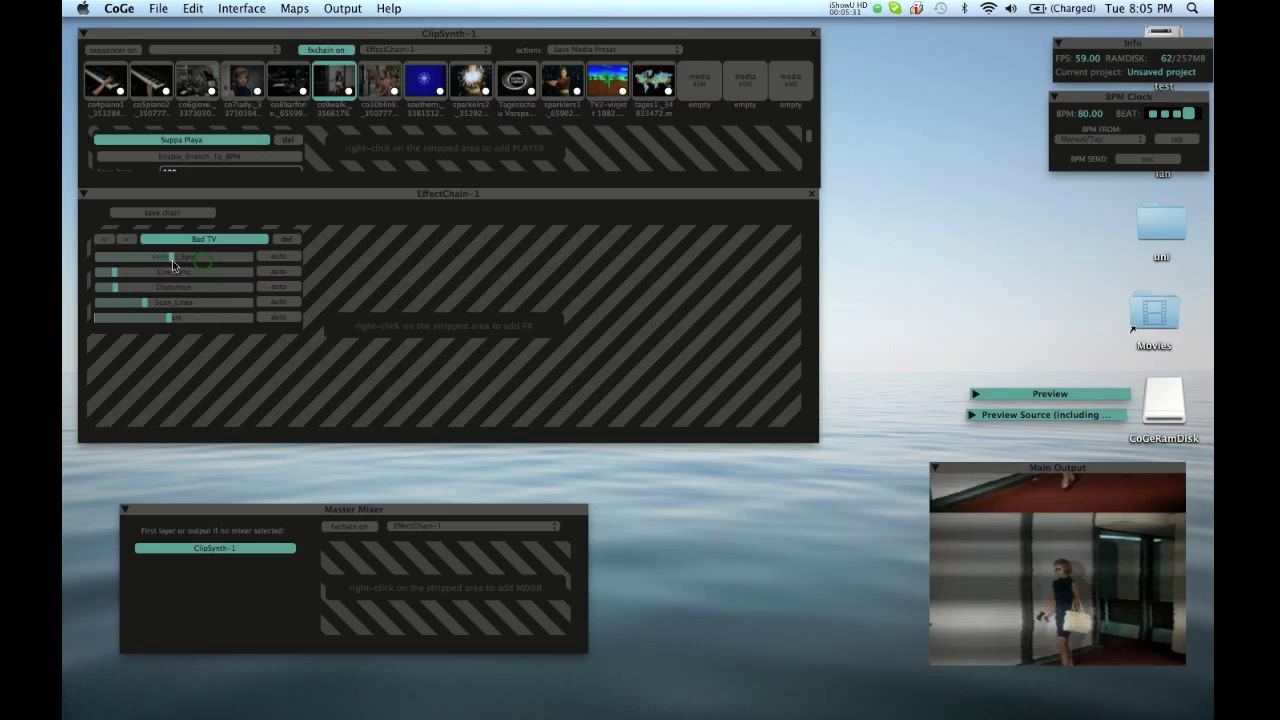
- Lower Bad TV's Vertical_Sync to near its minimum, vary Line_Sync, and raise Distortion to nearly halfway
left_click_drag(172, 260, 106, 252)
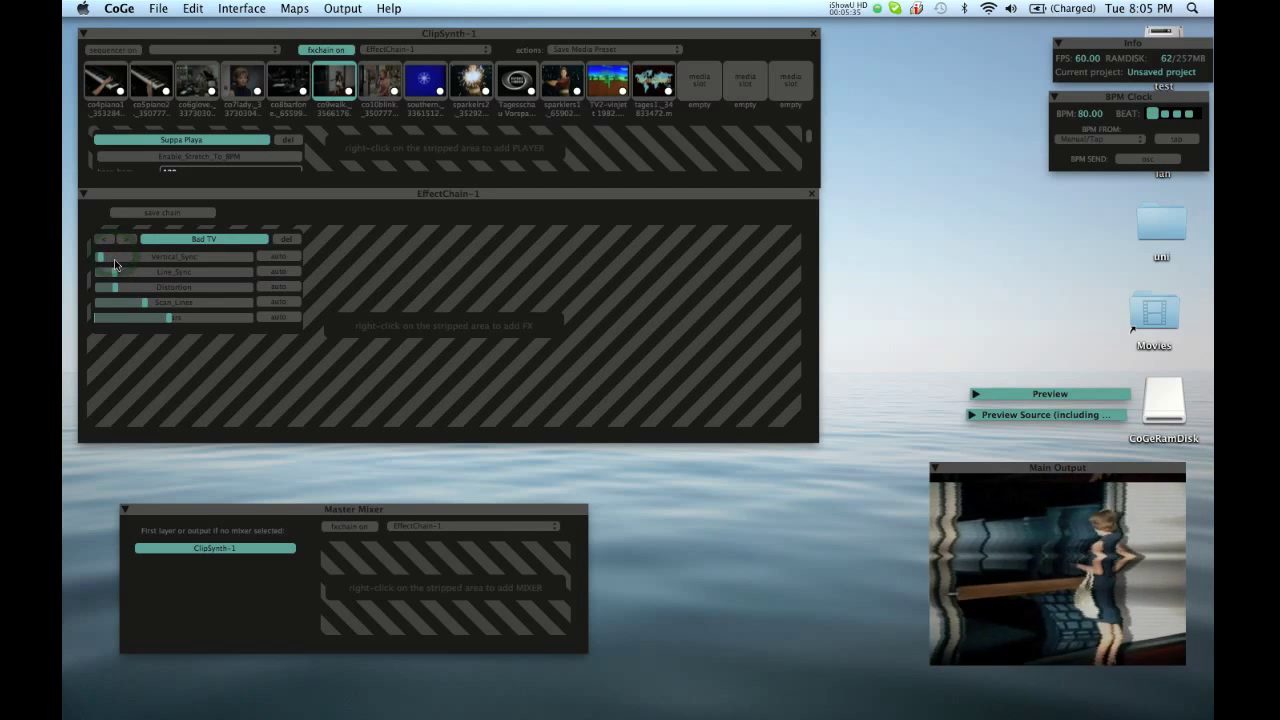
left_click_drag(112, 271, 226, 271)
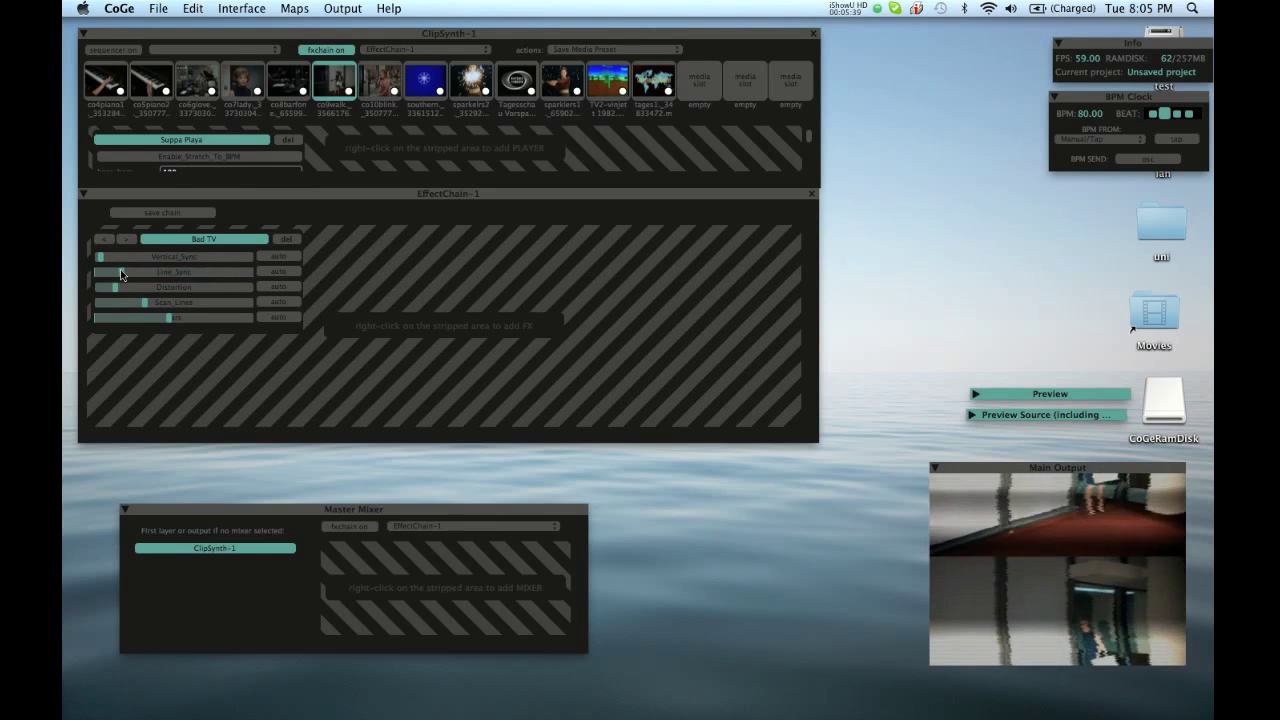
left_click_drag(116, 287, 166, 287)
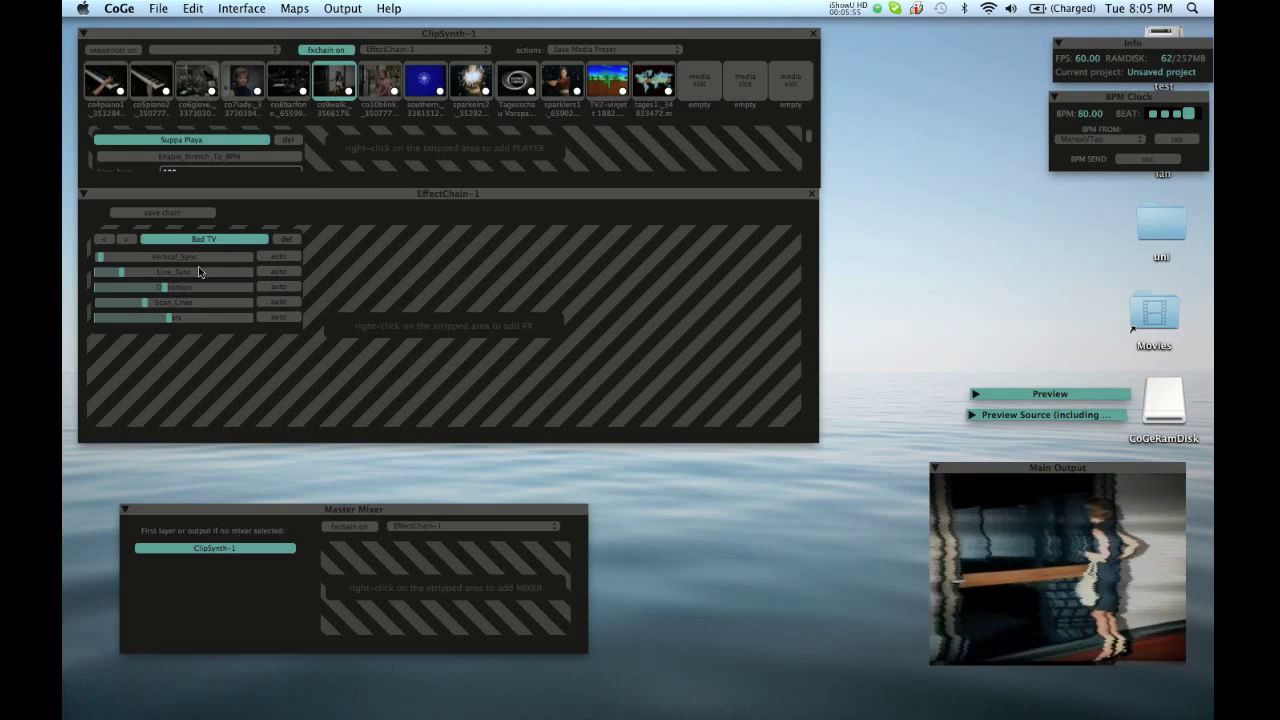
- Show the MIDI map for editing control assignments
left_click(283, 8)
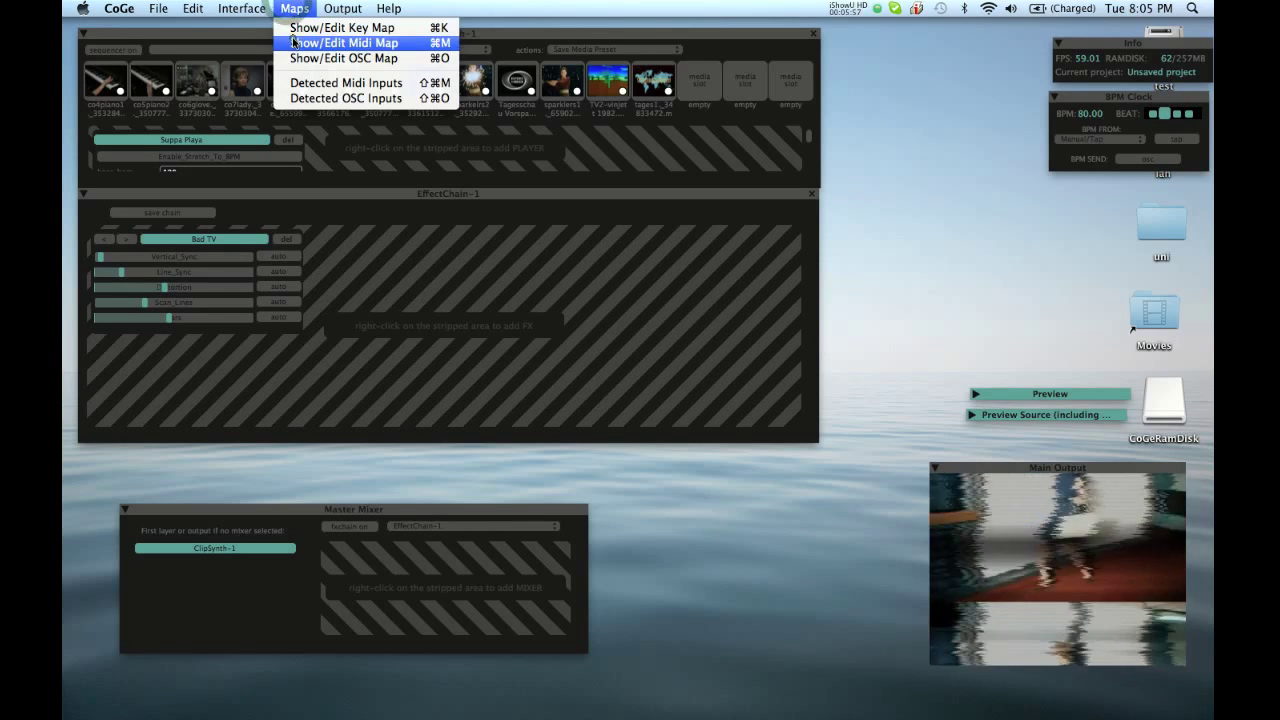
left_click(293, 41)
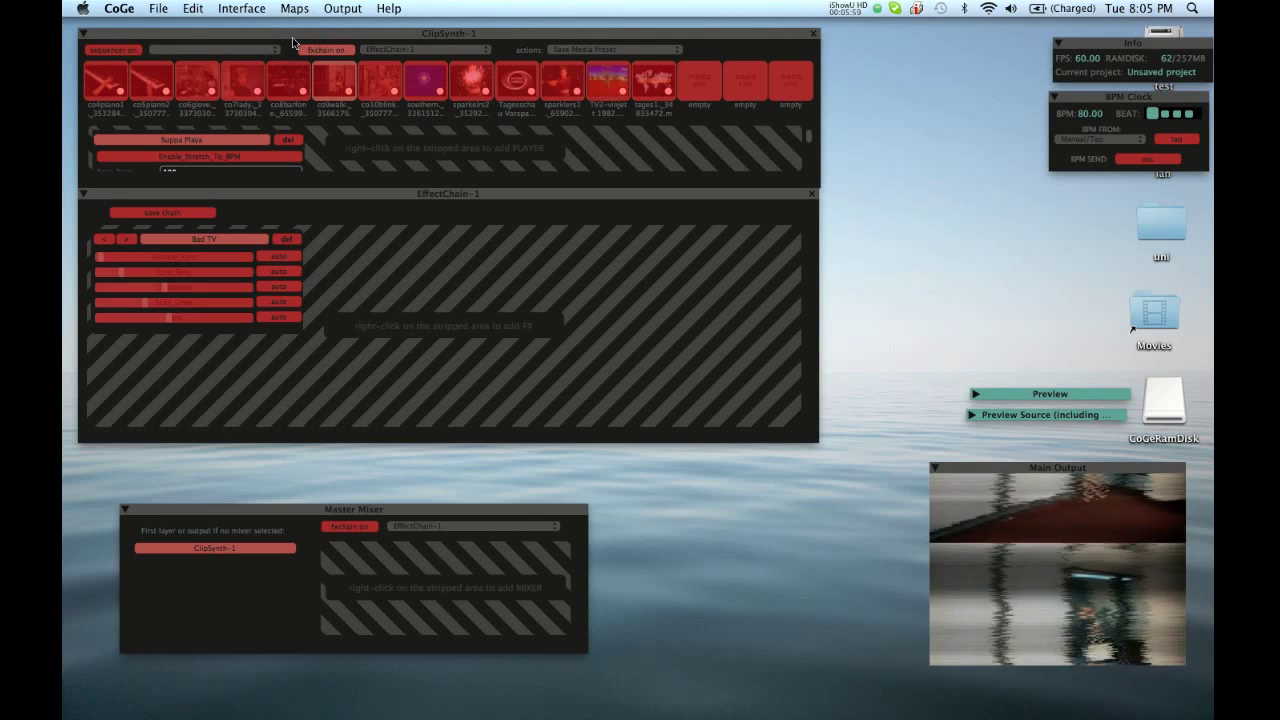
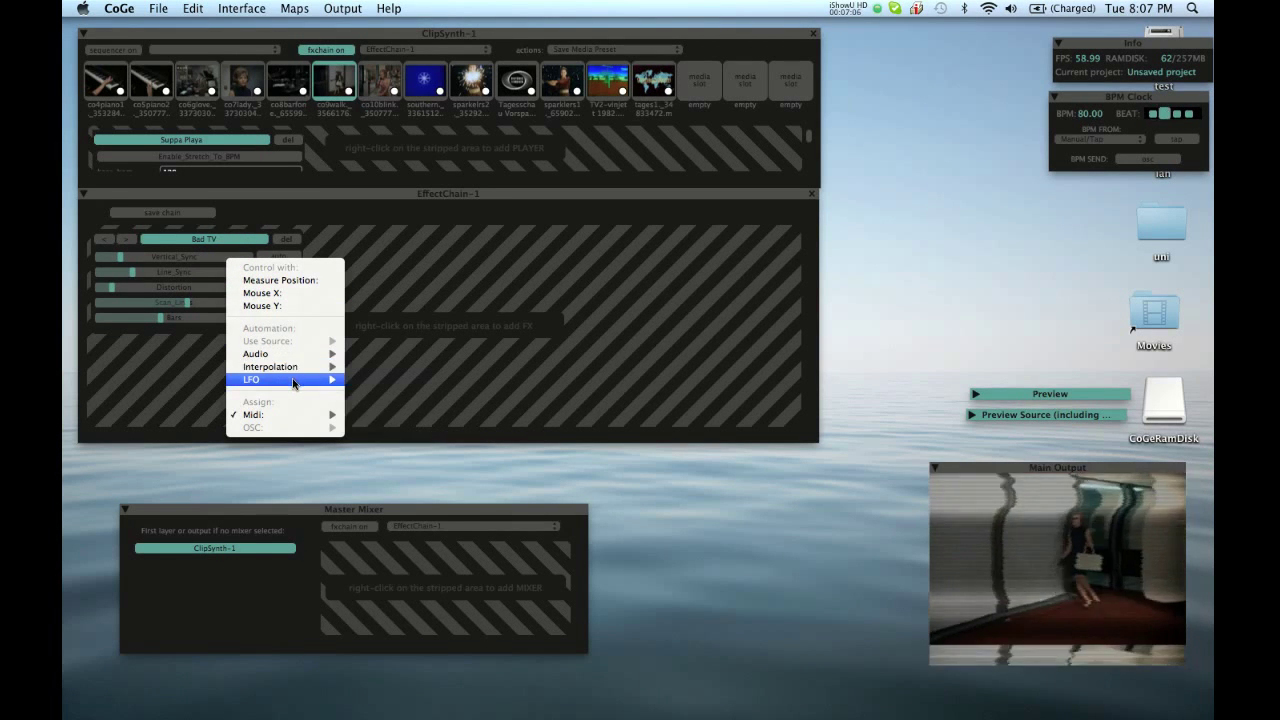
- Assign the Sawup8.qtz LFO to Bad TV's Vertical_Sync and turn its automation on
mouse_move(294, 370)
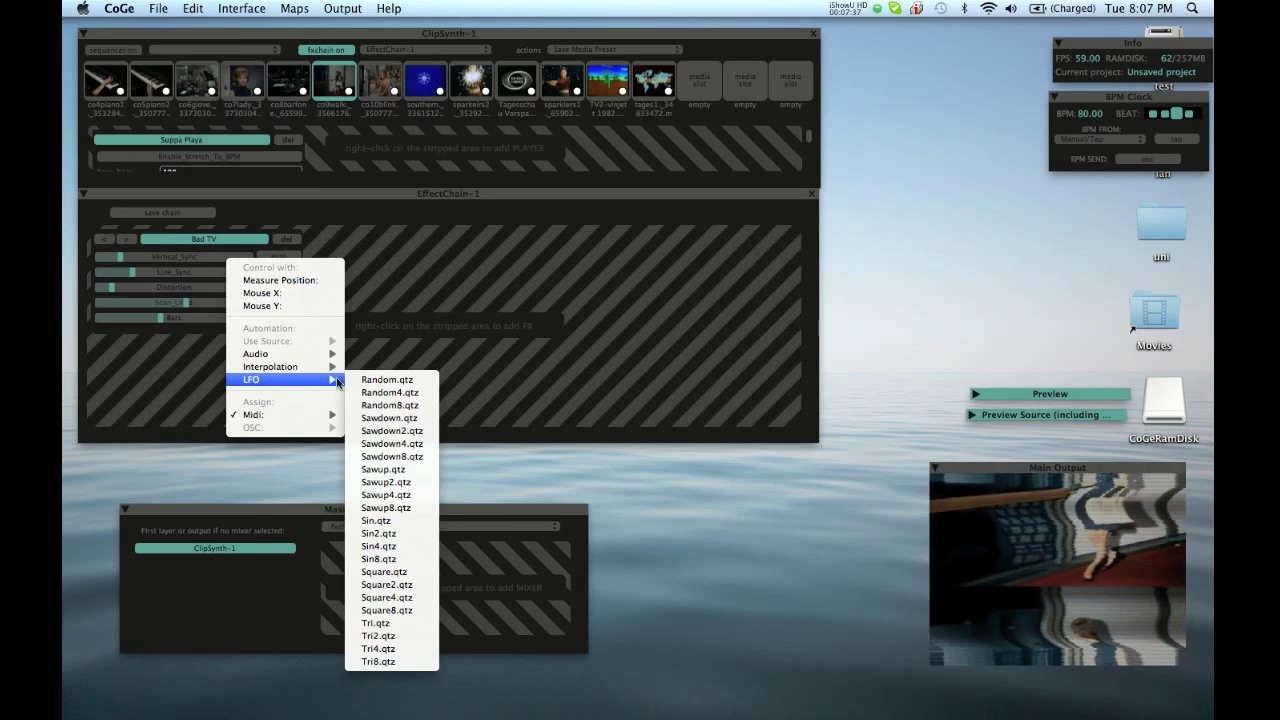
left_click(396, 508)
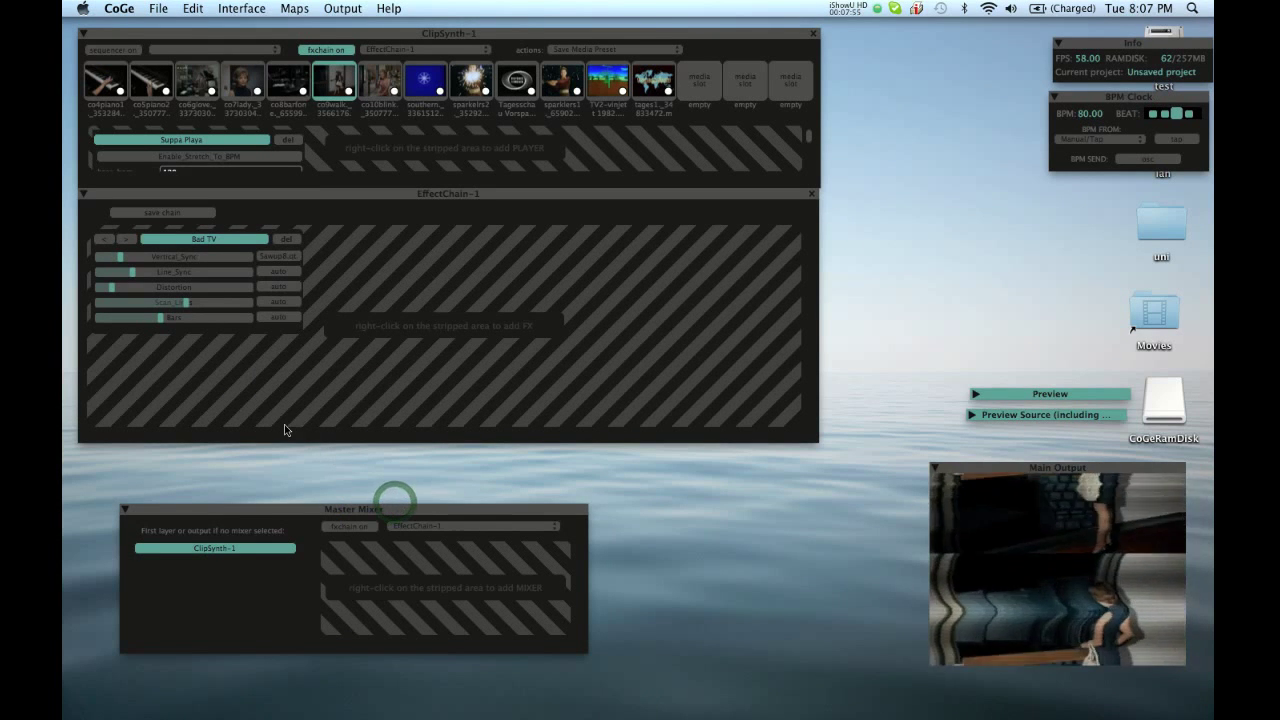
left_click(284, 256)
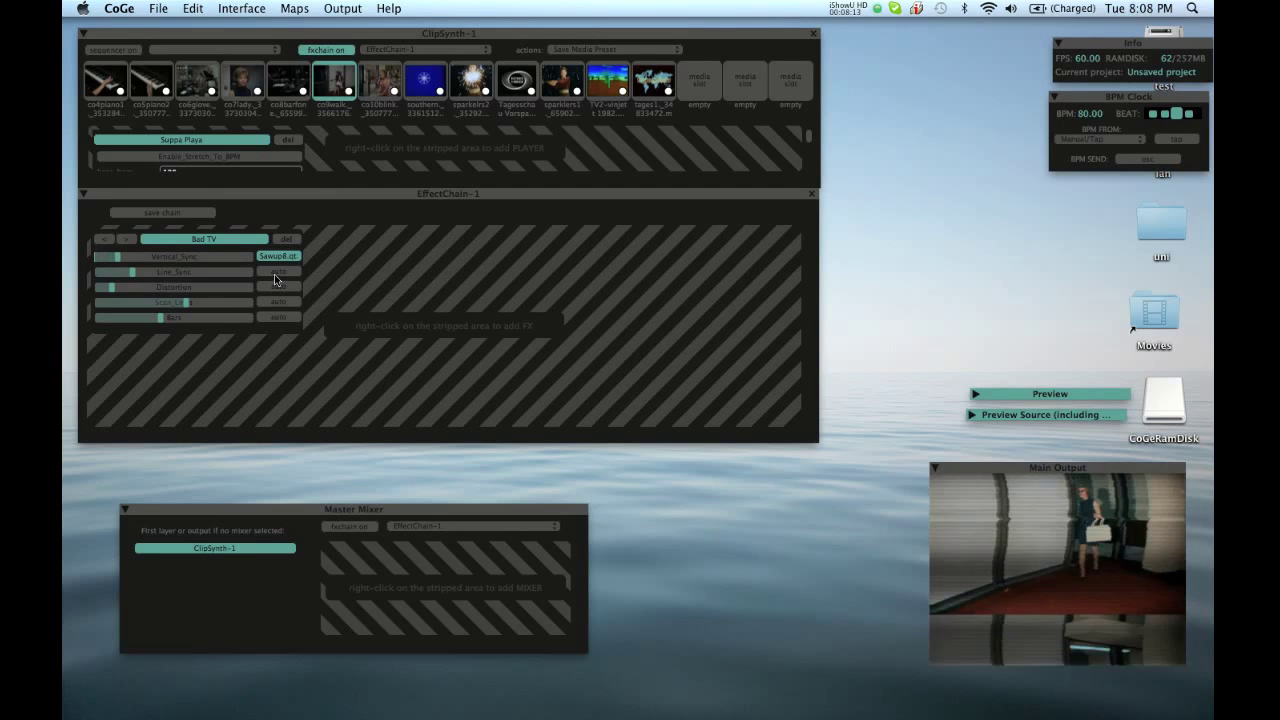
- Assign the Cubic.qtz interpolation to Bad TV's Vertical_Sync and the Linear.qtz interpolation to its Line_Sync
right_click(208, 261)
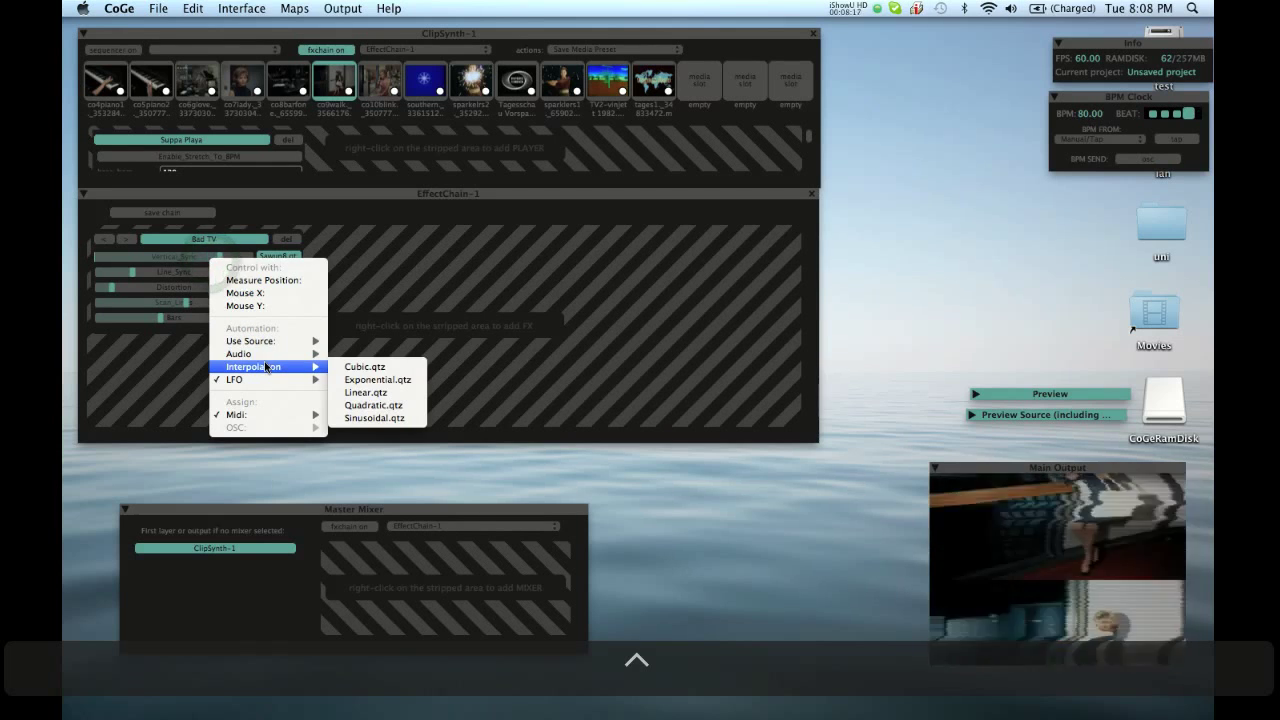
left_click(362, 367)
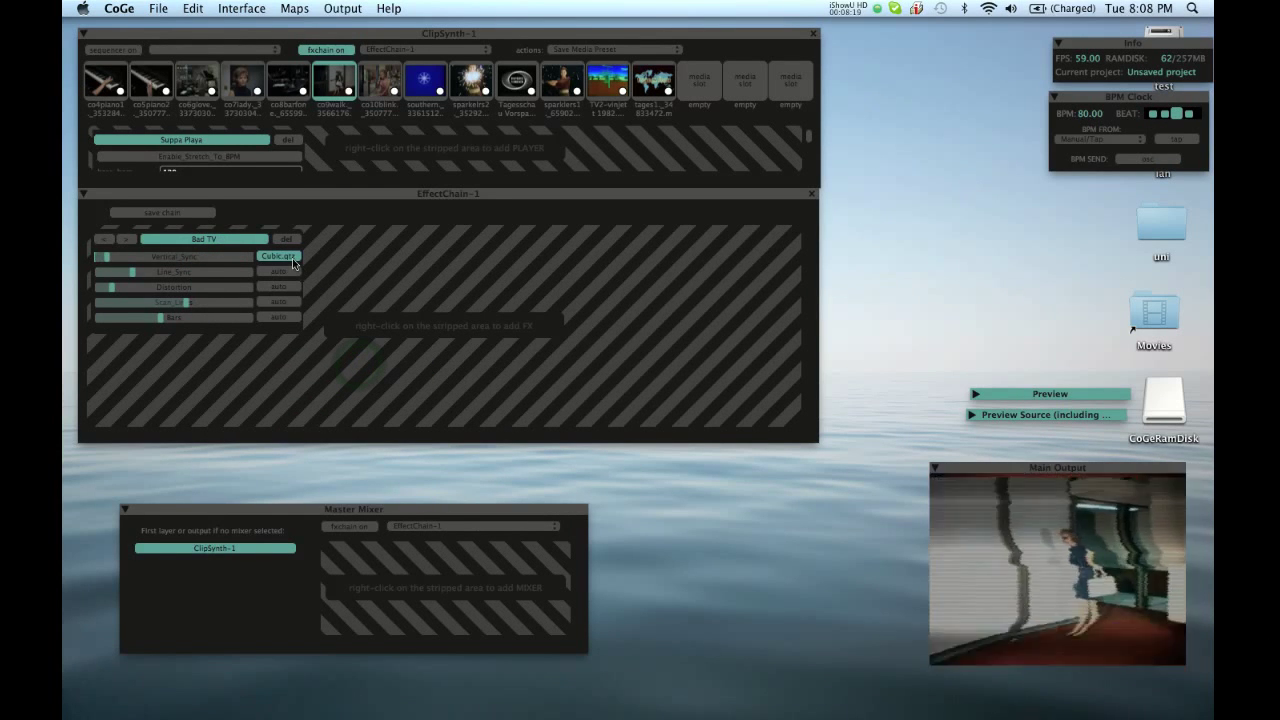
right_click(218, 265)
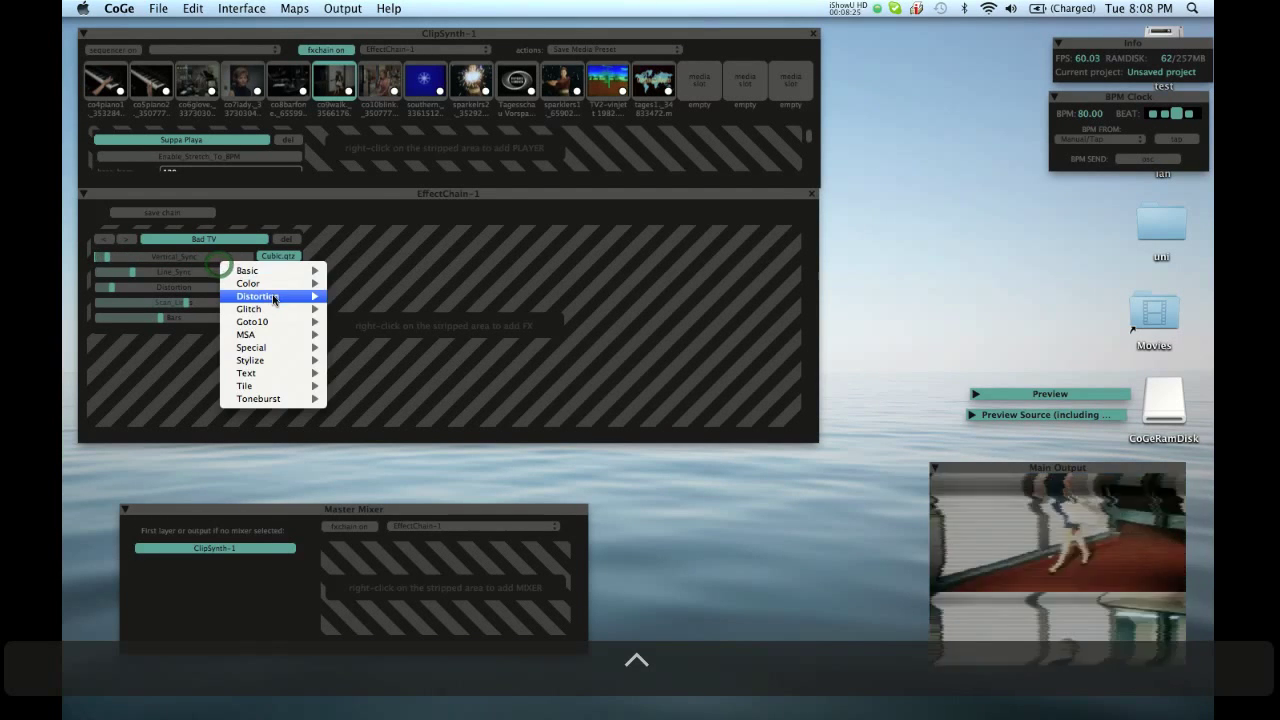
left_click(192, 273)
right_click(192, 273)
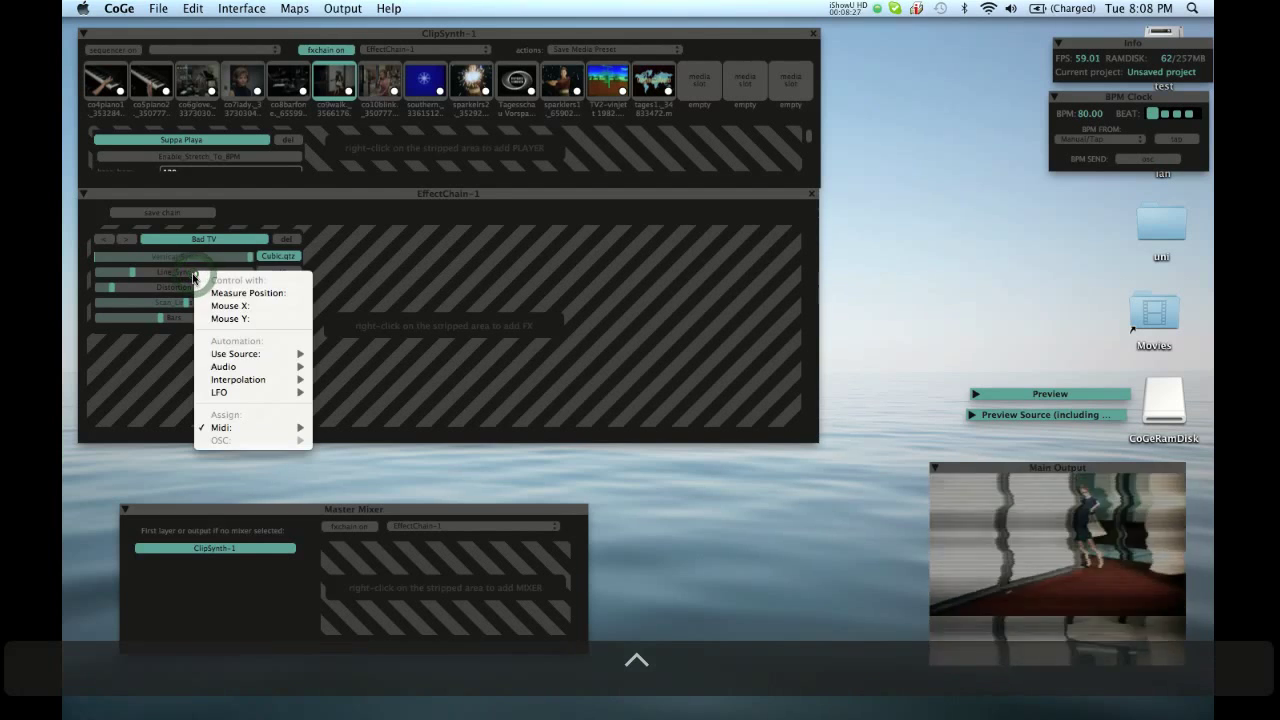
mouse_move(240, 379)
left_click(355, 403)
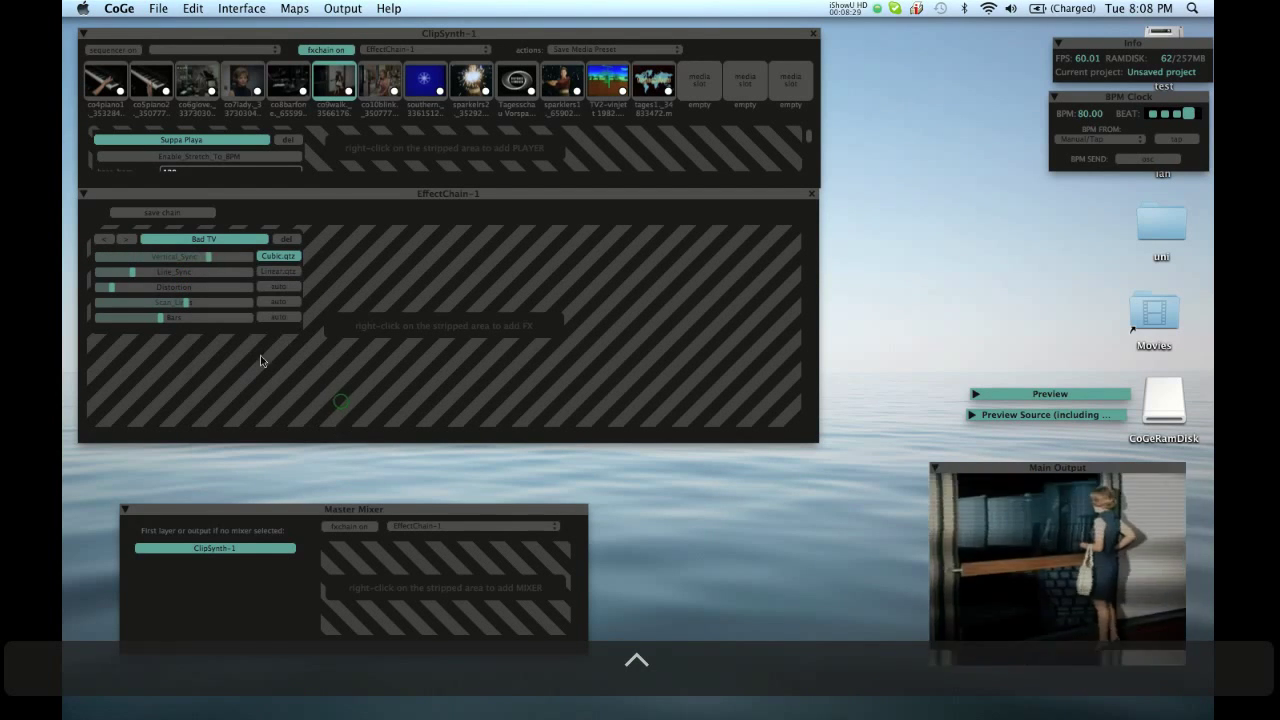
- Assign the Quadratic.qtz interpolation to Bad TV's Distortion and turn on automation for Line_Sync and Distortion
right_click(228, 289)
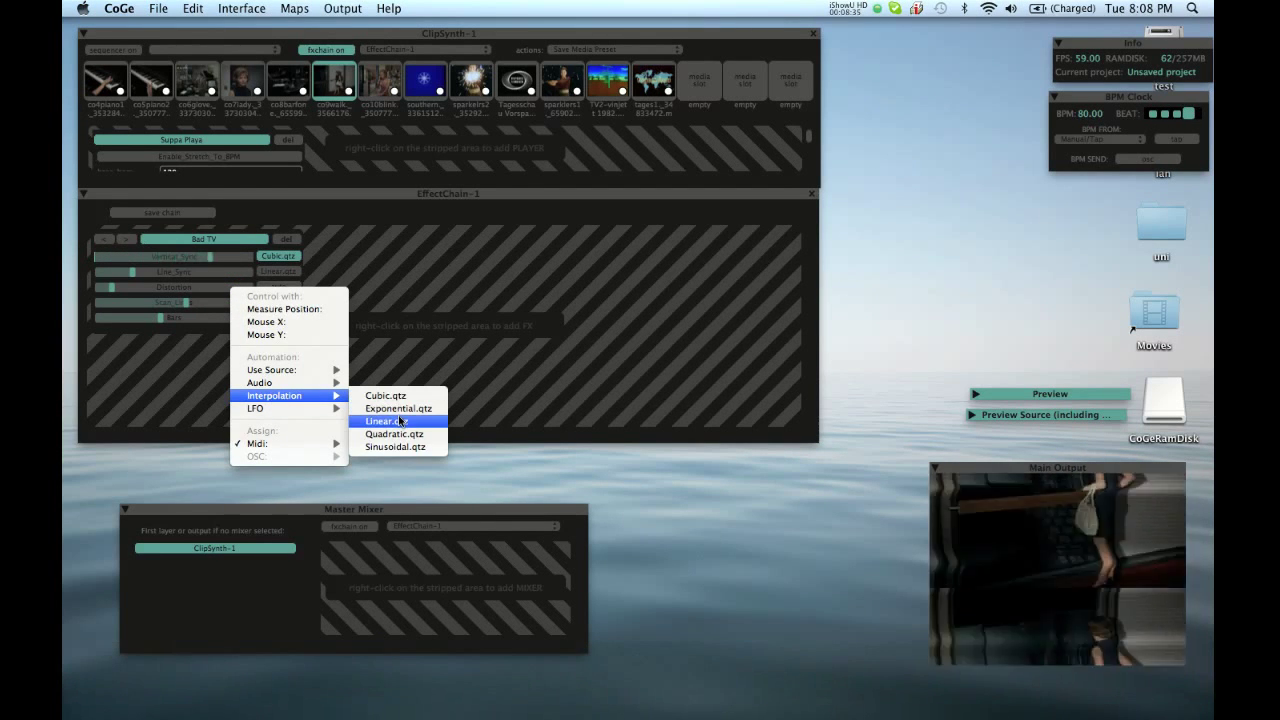
left_click(394, 434)
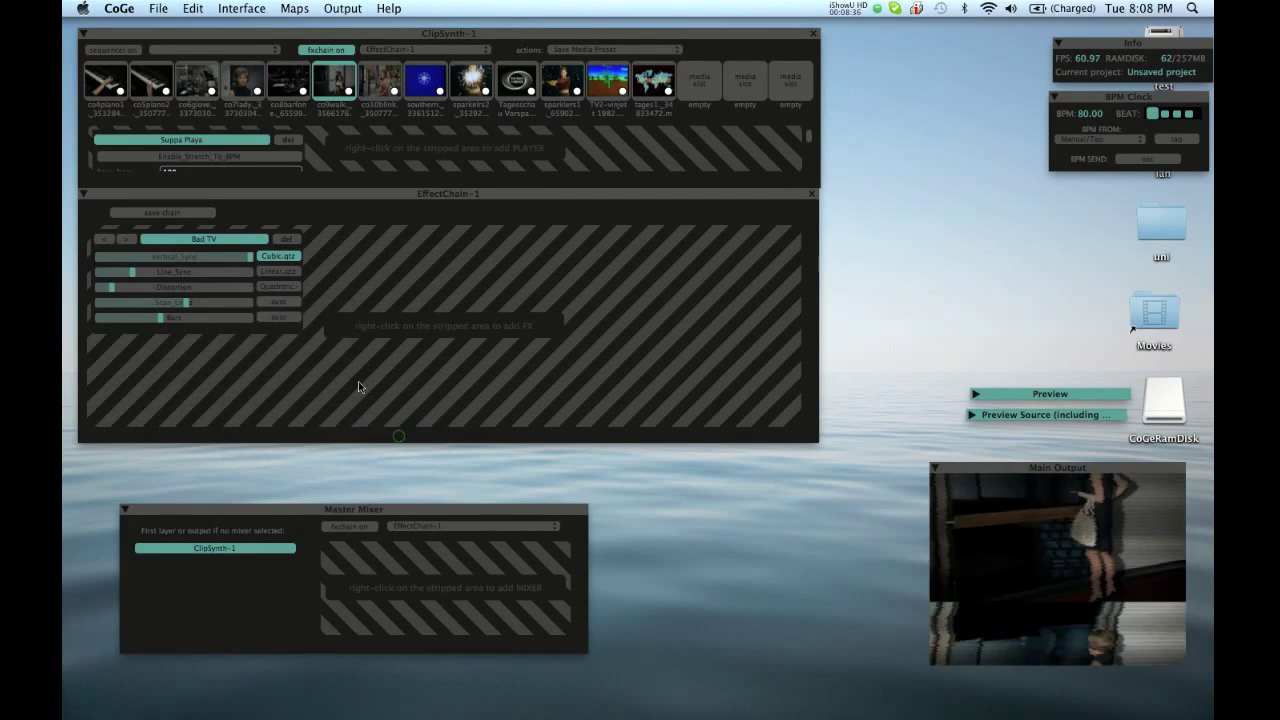
left_click(296, 277)
left_click(296, 289)
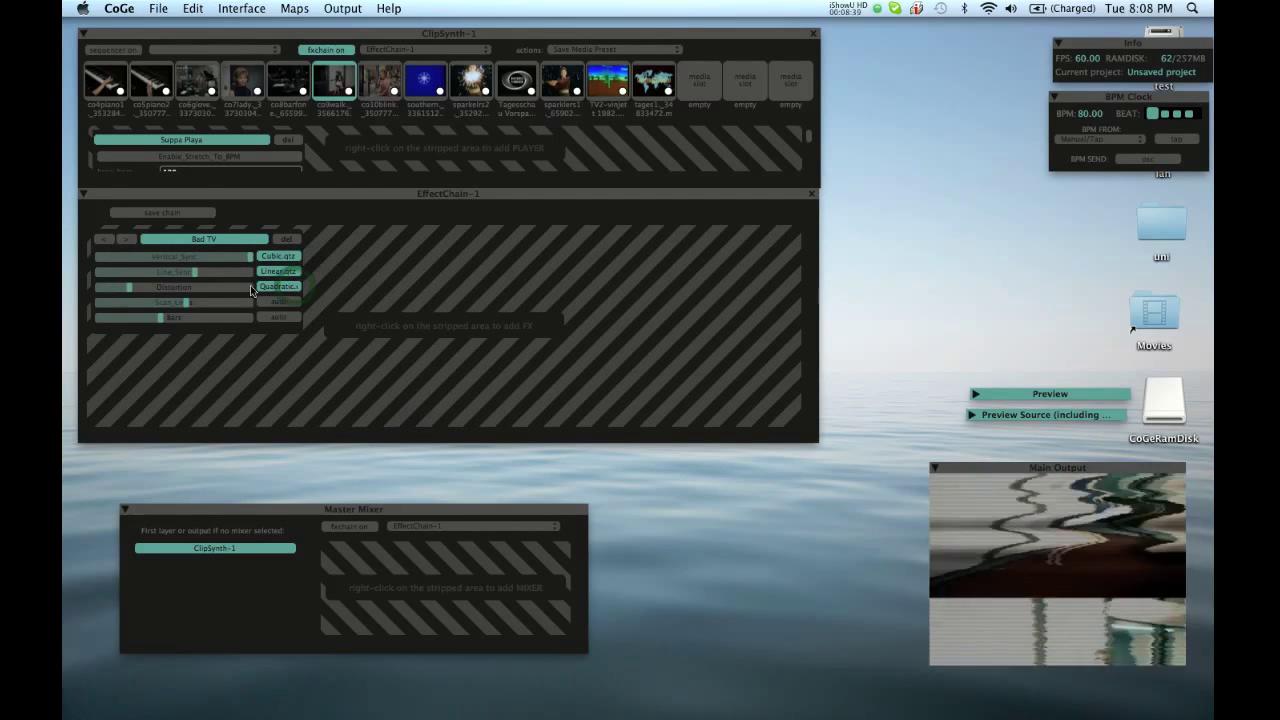
- Assign the Quadratic.qtz interpolation to Bad TV's Scan_Lines and turn its automation on
right_click(216, 303)
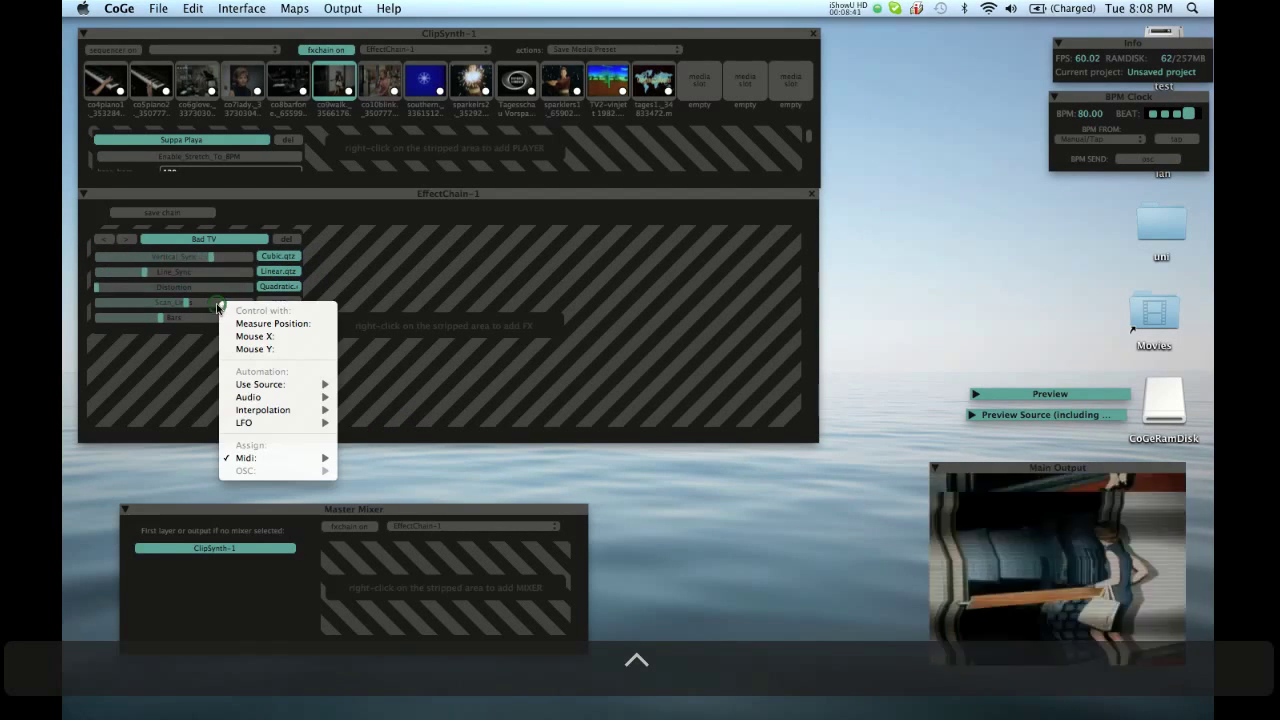
mouse_move(285, 414)
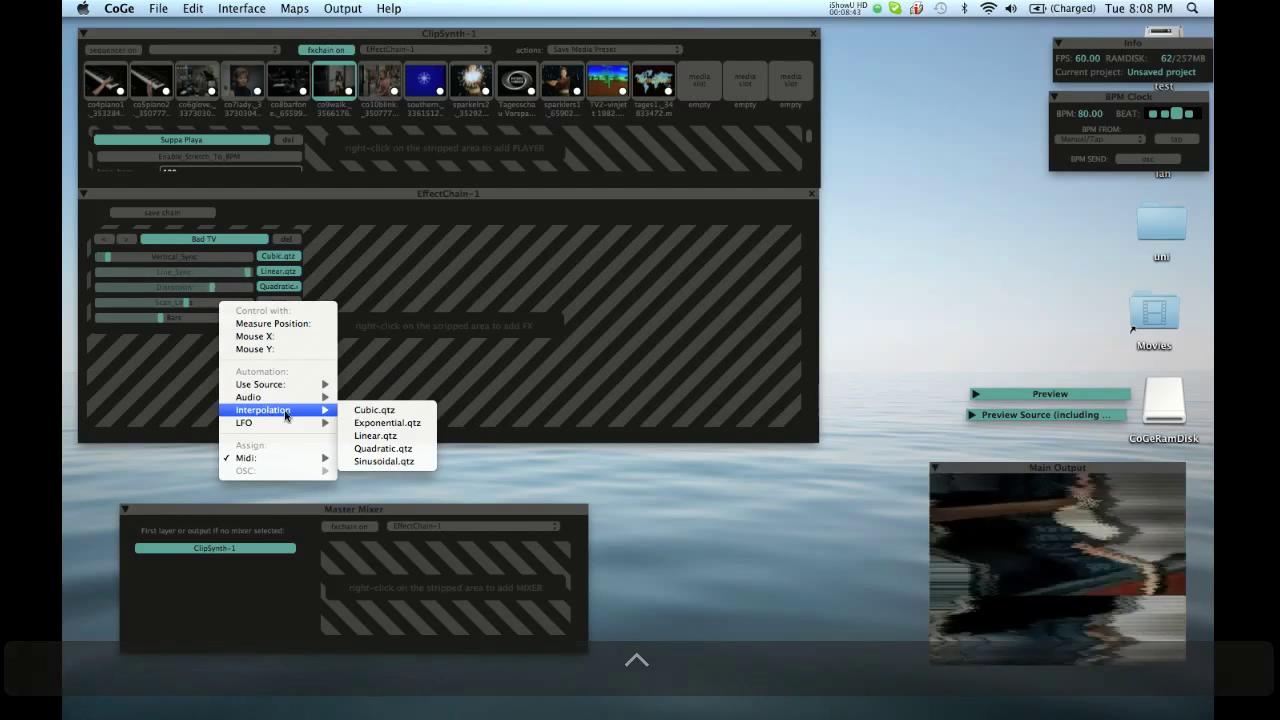
left_click(383, 448)
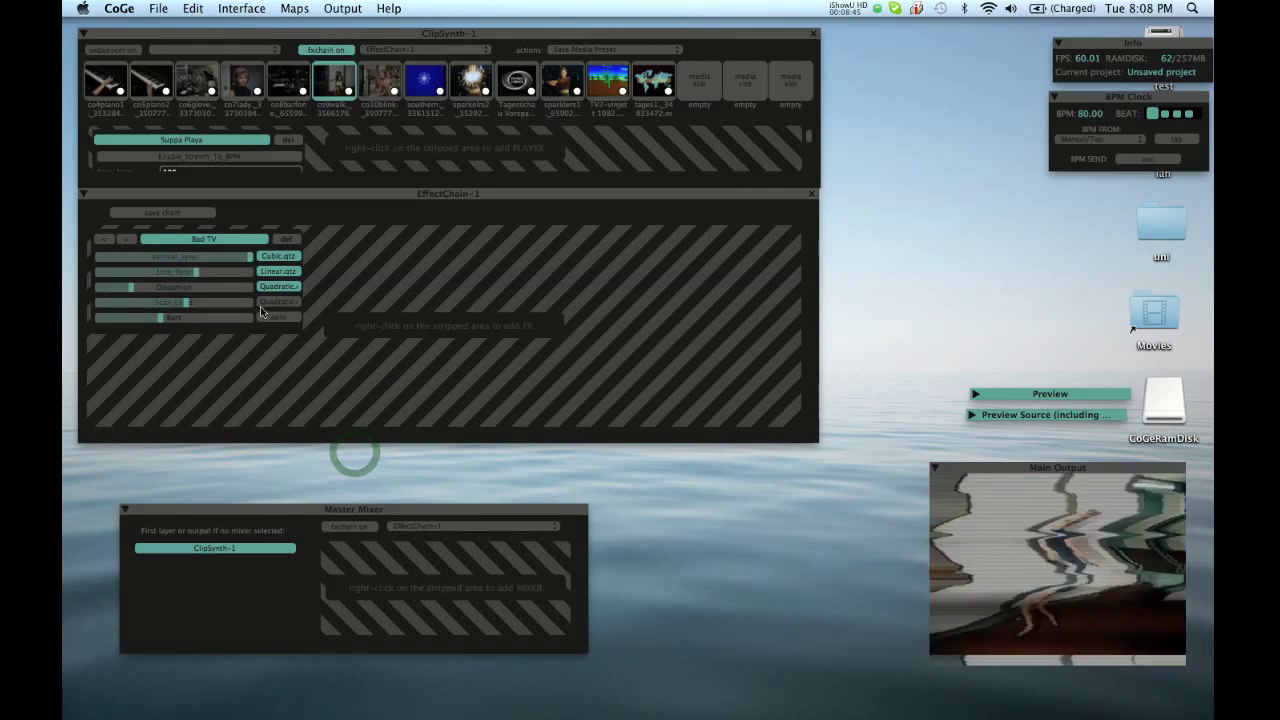
- Add the Fisheye.qtz distortion effect to EffectChain-1 after Bad TV
right_click(344, 277)
mouse_move(439, 298)
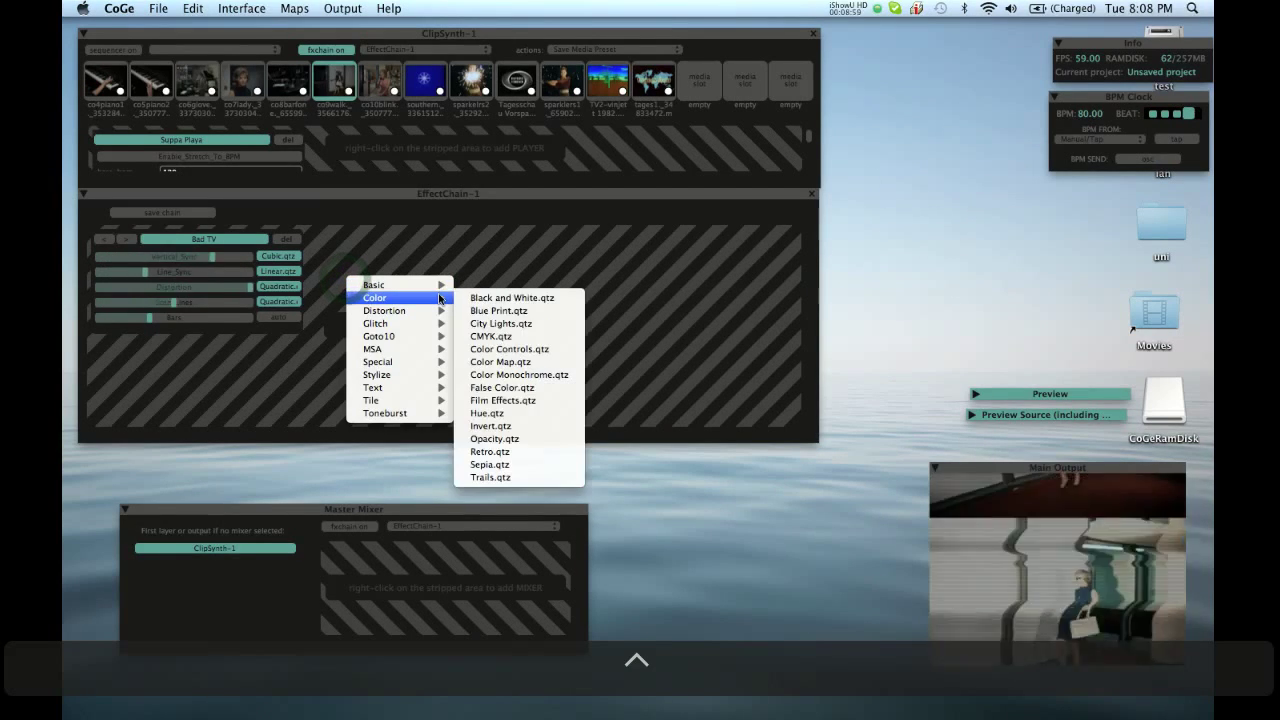
mouse_move(391, 391)
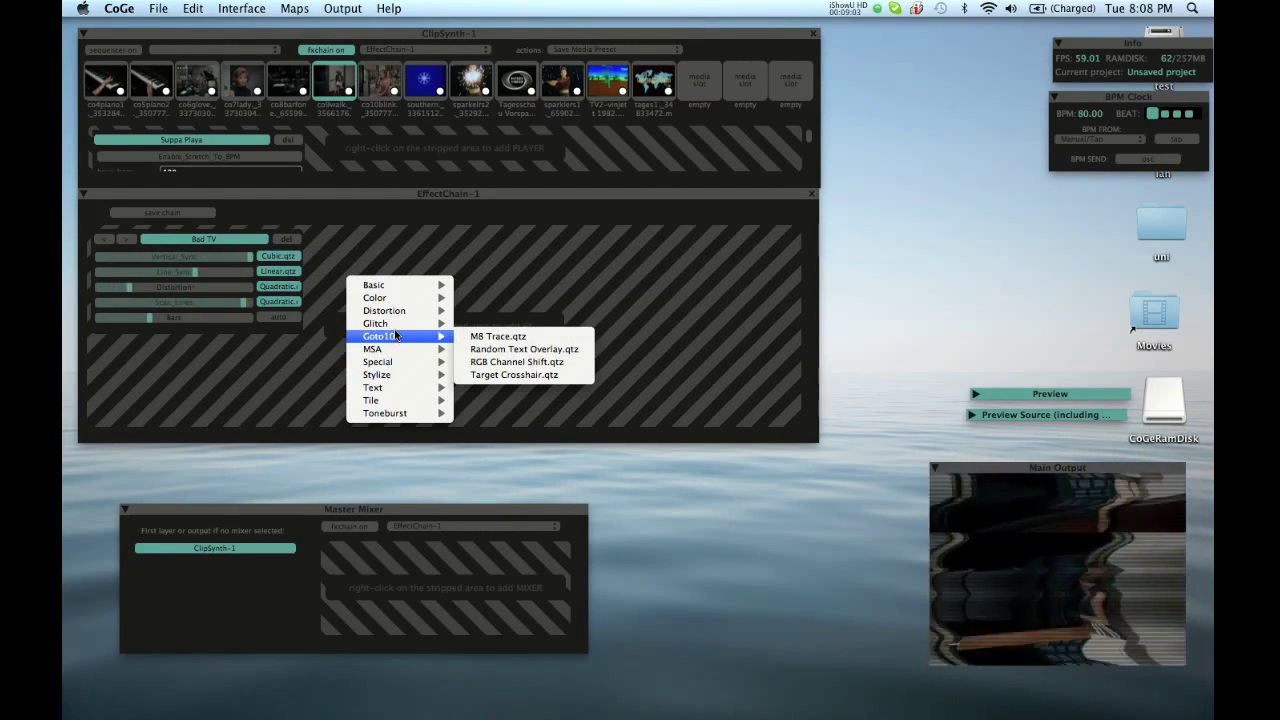
mouse_move(396, 331)
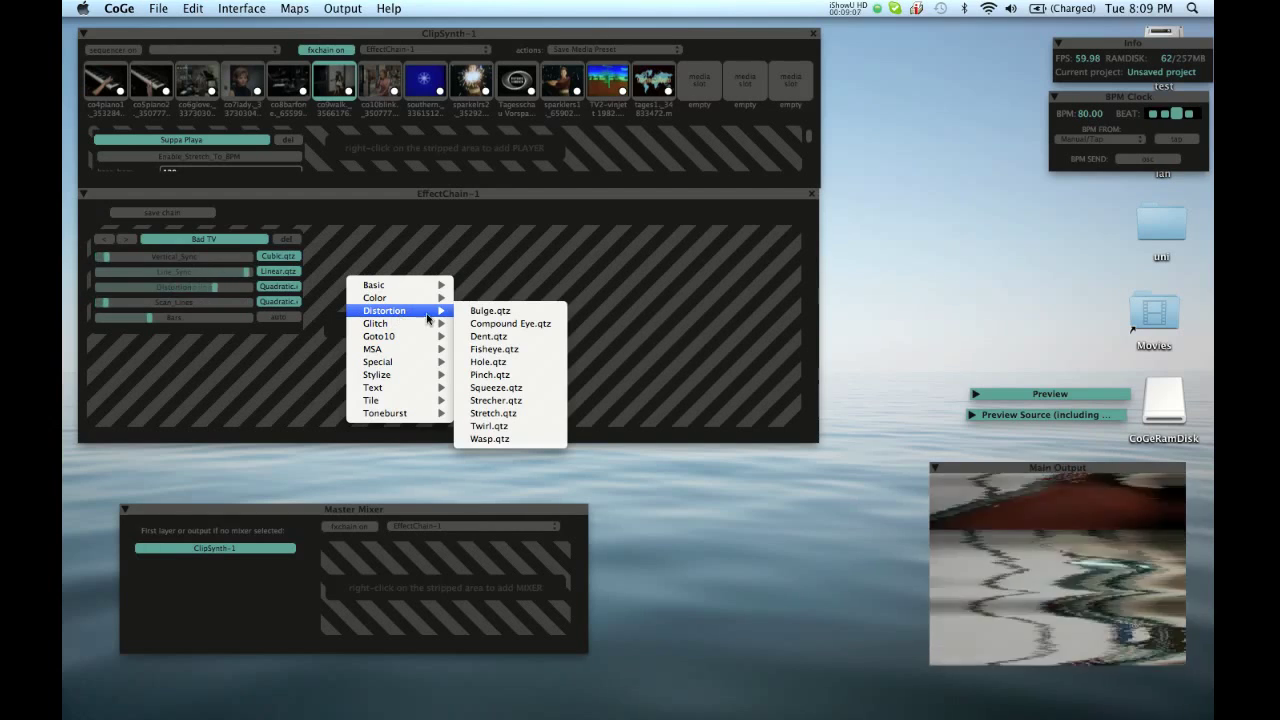
left_click(500, 349)
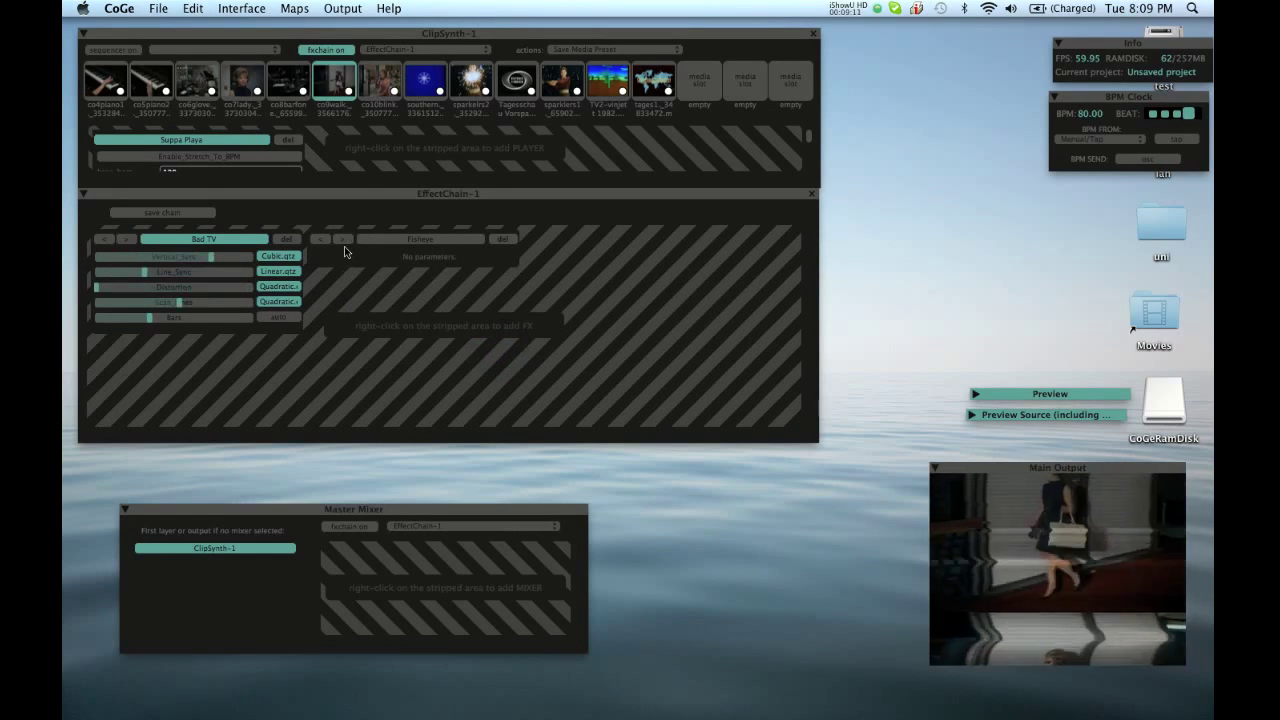
- Switch the Fisheye effect on and off twice to compare the output
left_click(386, 240)
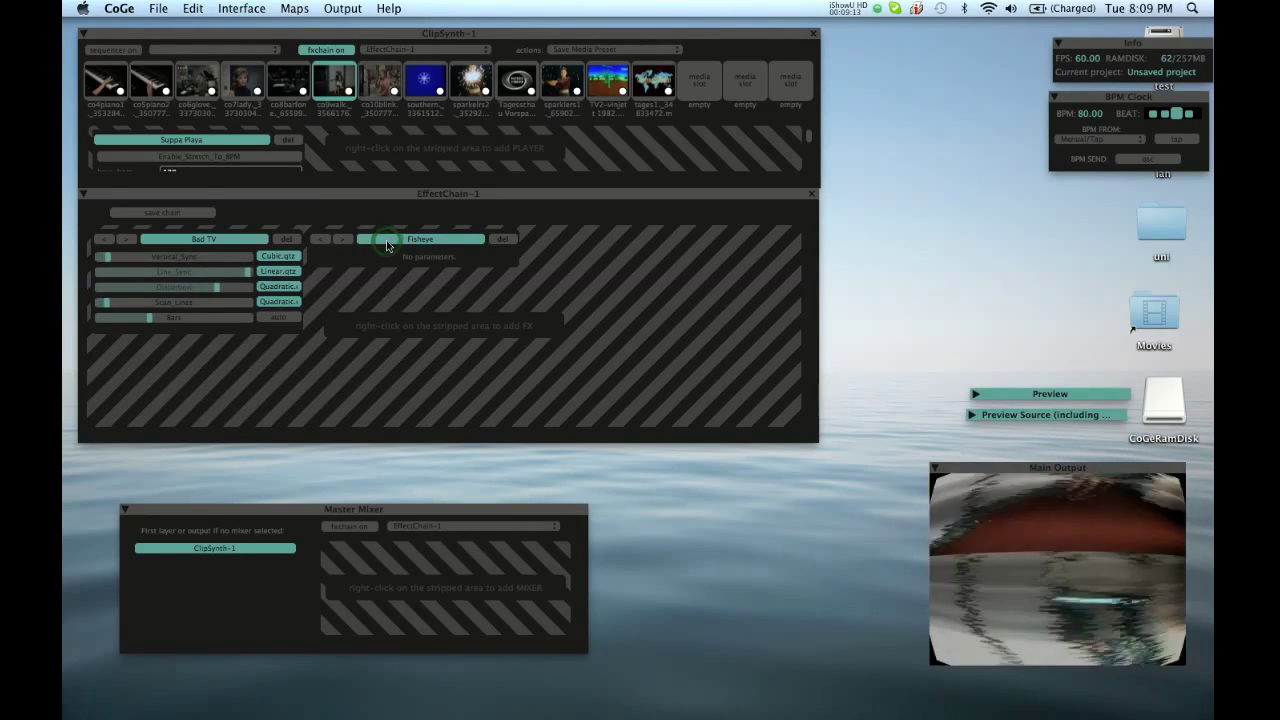
left_click(386, 240)
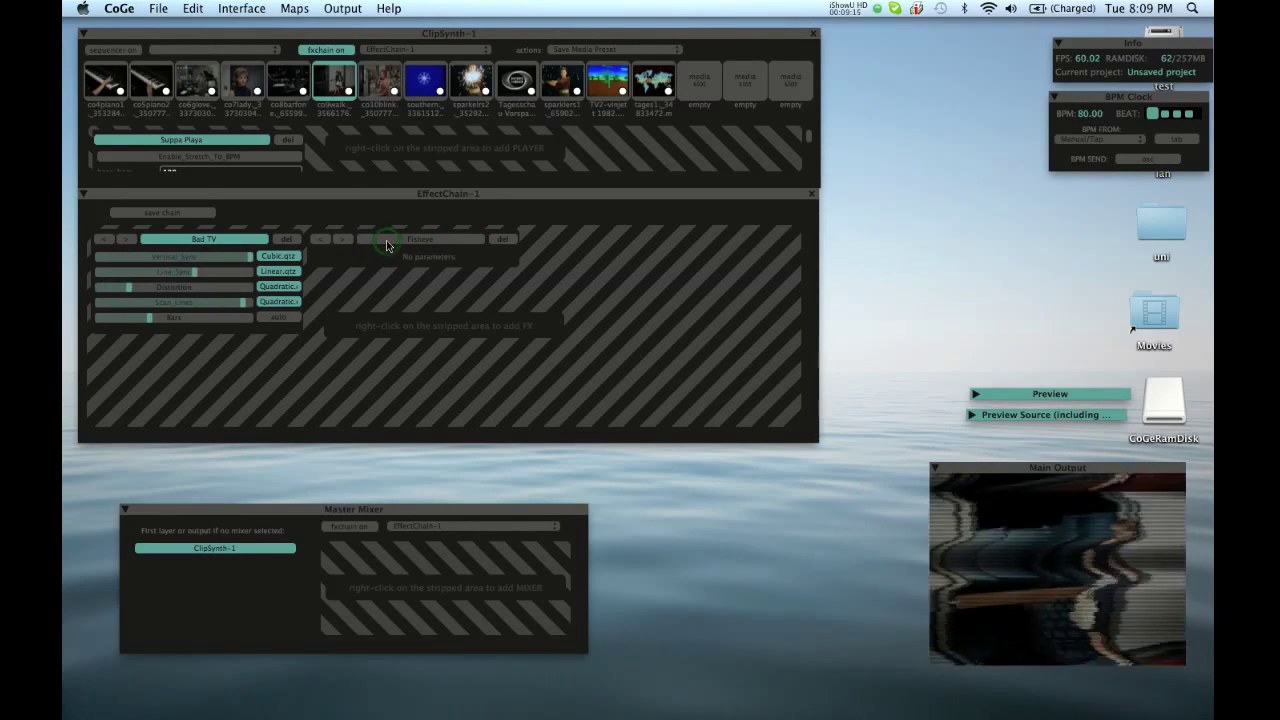
left_click(386, 240)
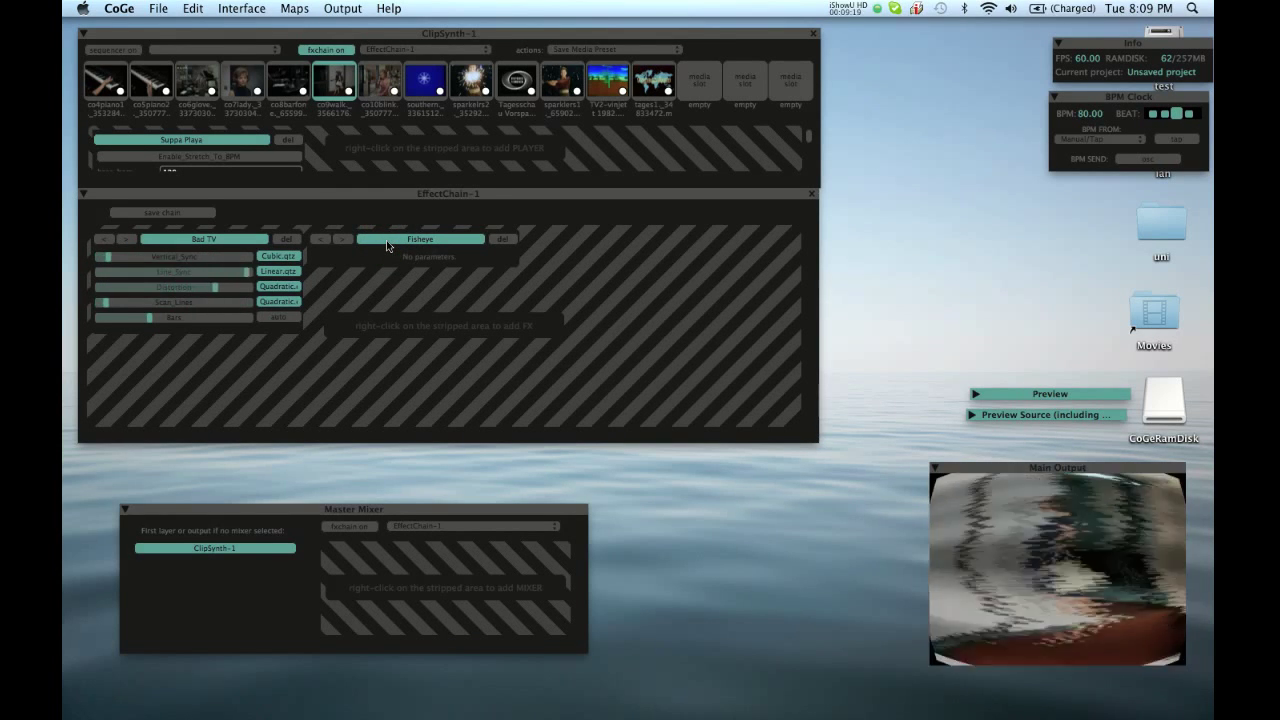
left_click(386, 240)
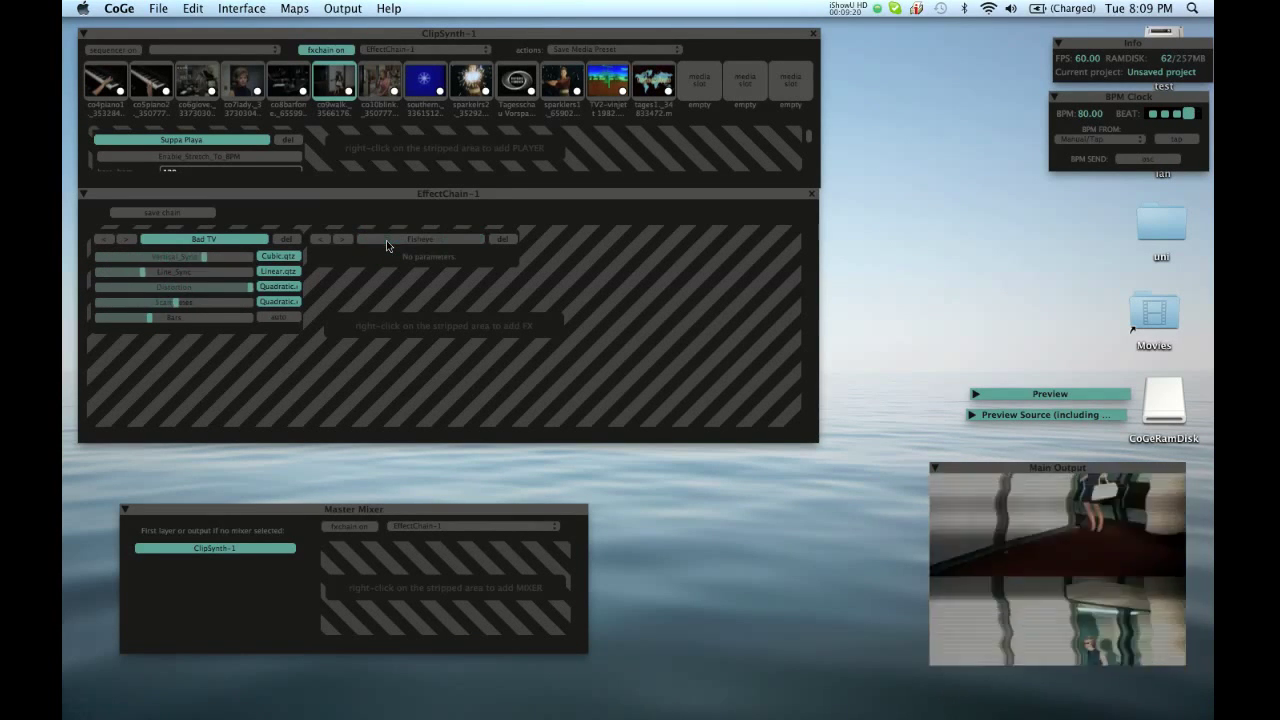
- Move Fisheye ahead of Bad TV in EffectChain-1 and switch it on and off once
left_click(324, 238)
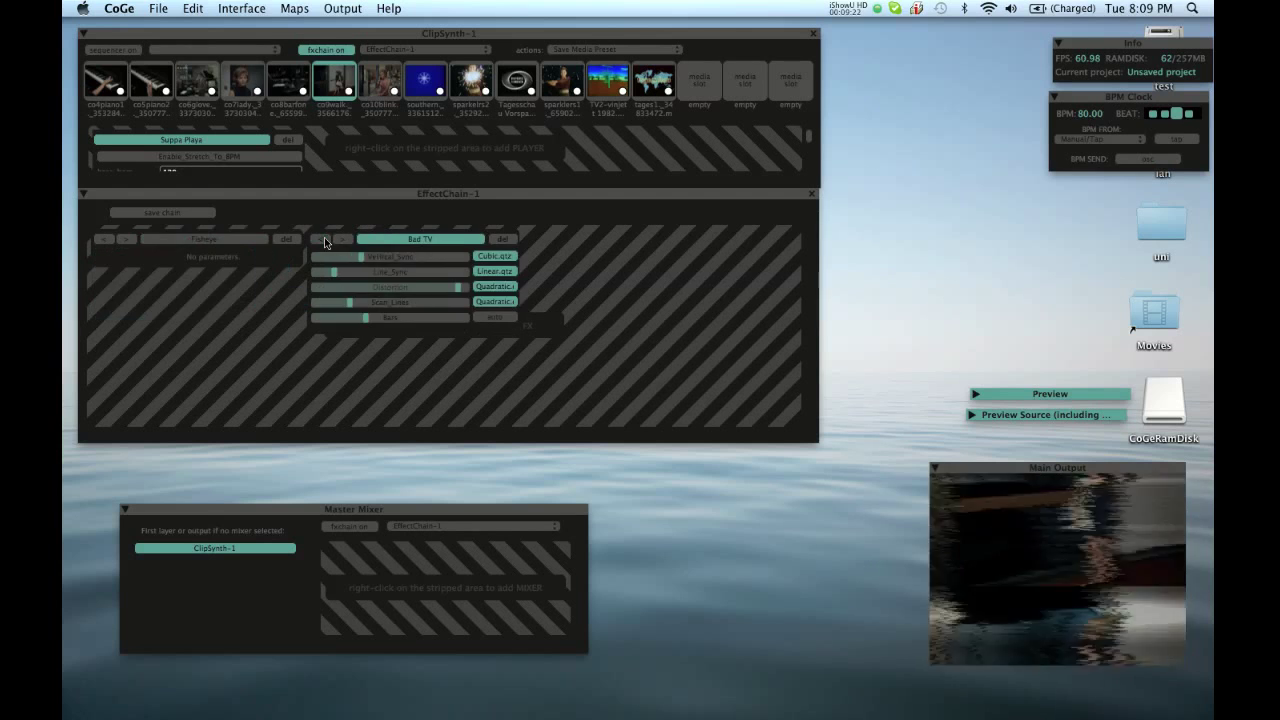
left_click(226, 240)
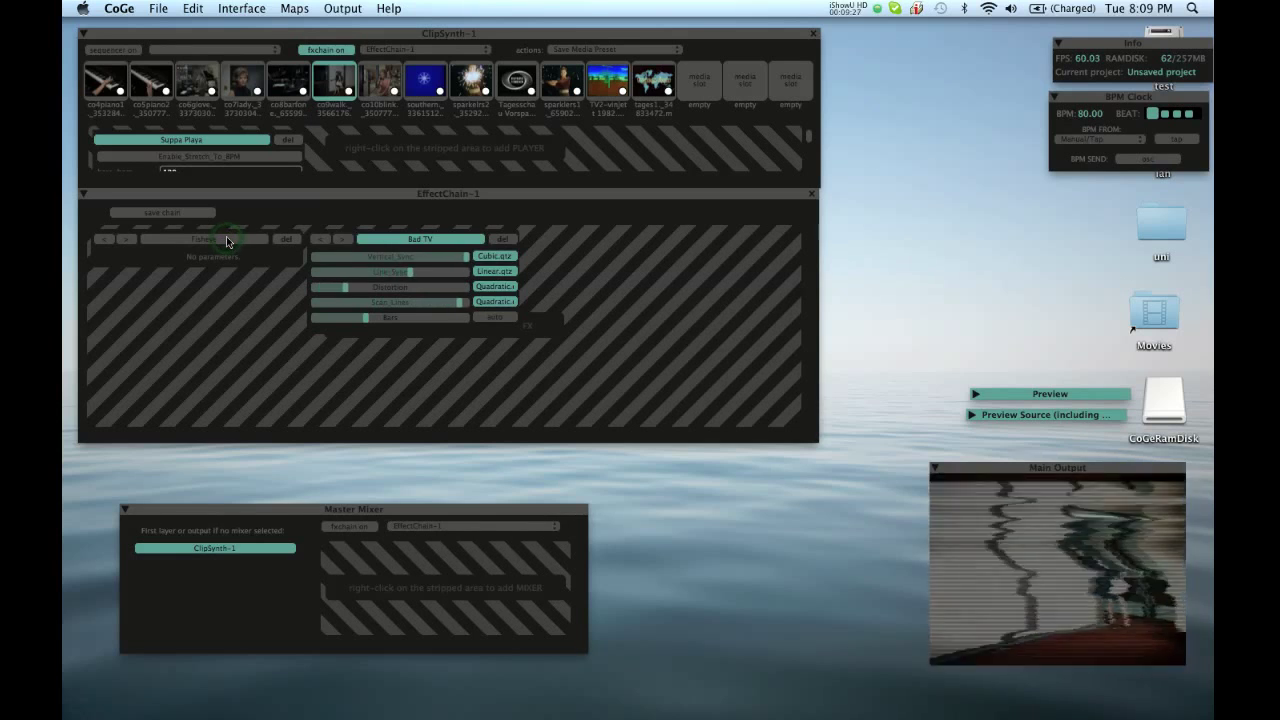
left_click(226, 239)
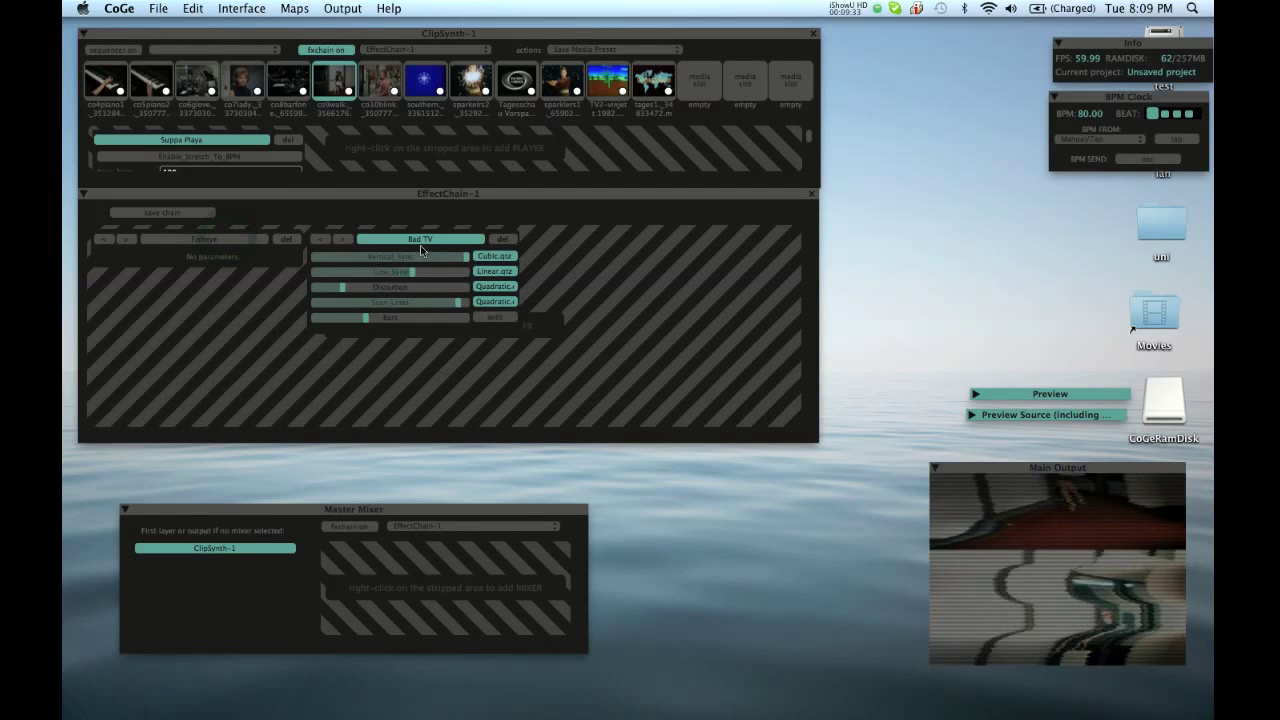
- Try Fisheye alone and combined with Bad TV, and switch both effects off
left_click(418, 245)
left_click(240, 239)
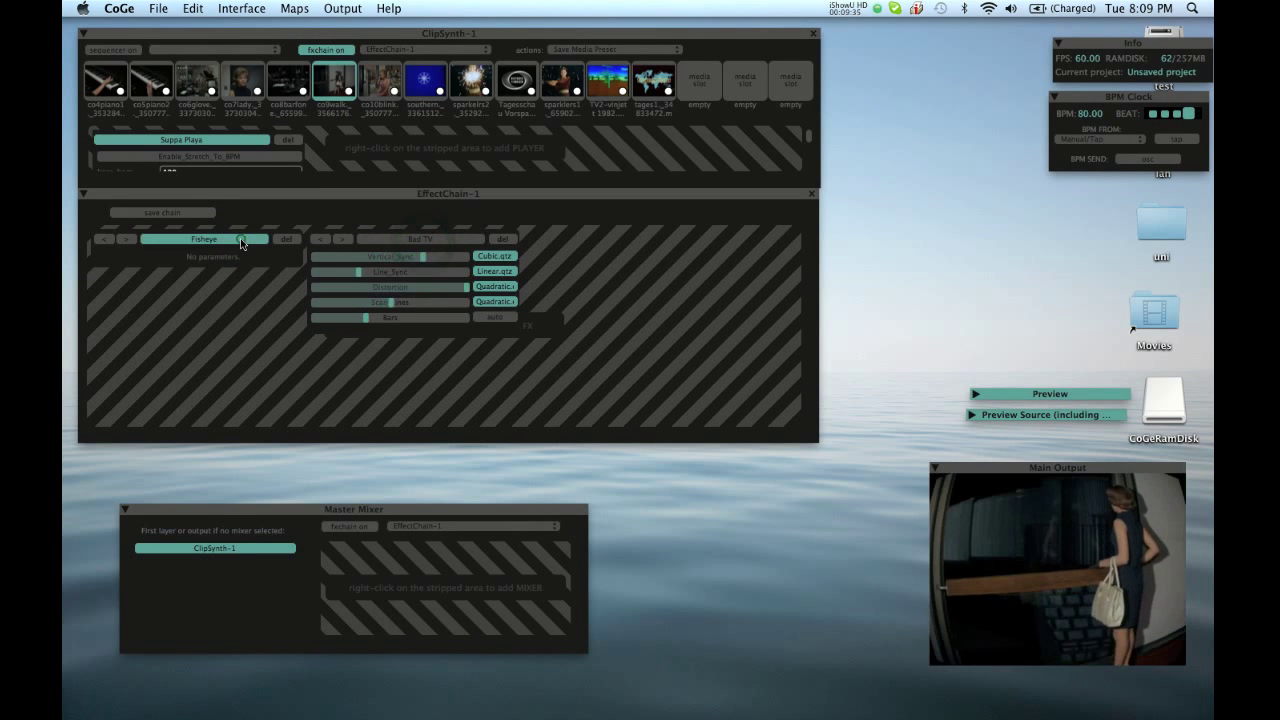
left_click(389, 243)
left_click(389, 243)
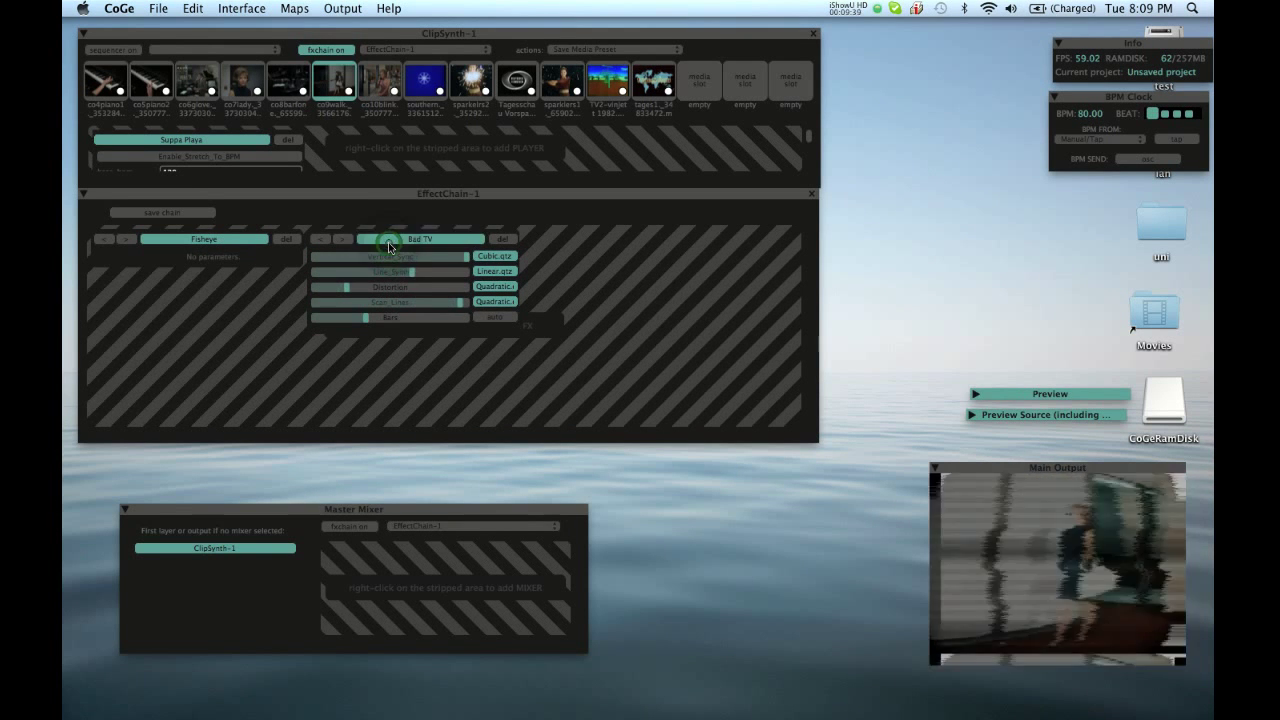
left_click(204, 238)
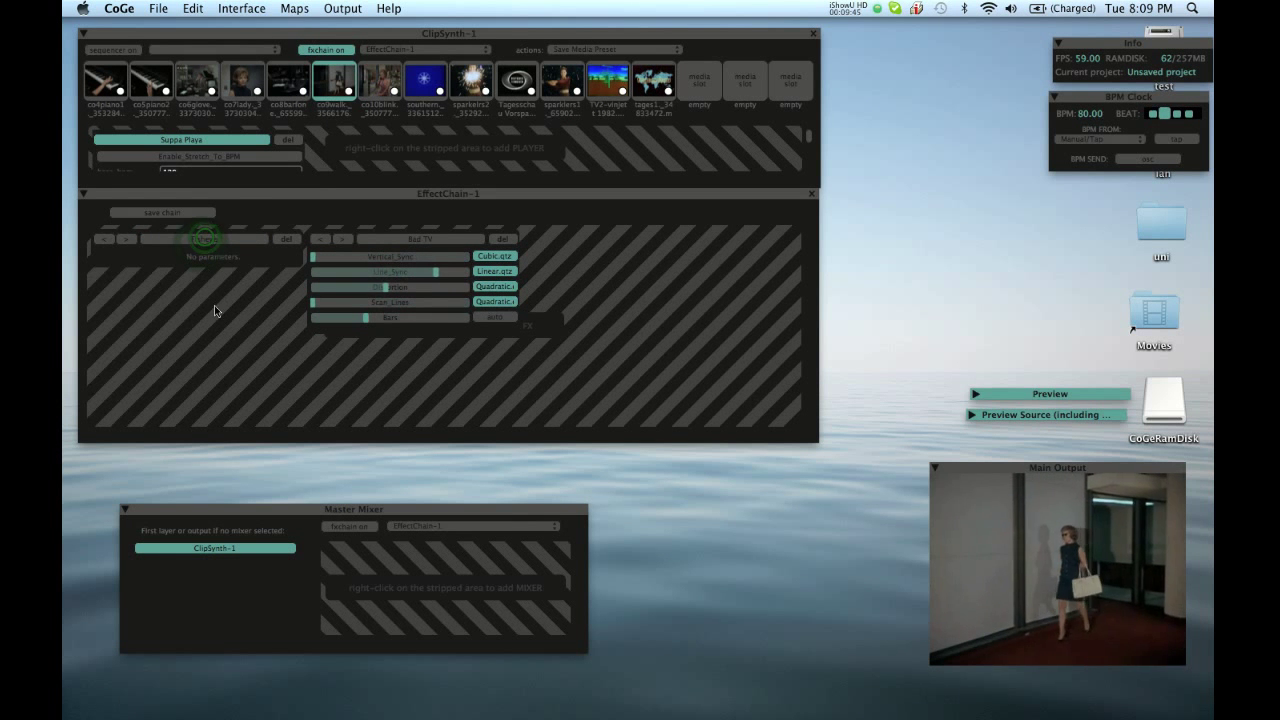
- Assign the z key to Fisheye's on/off switch in the key map and leave key map editing
left_click(291, 6)
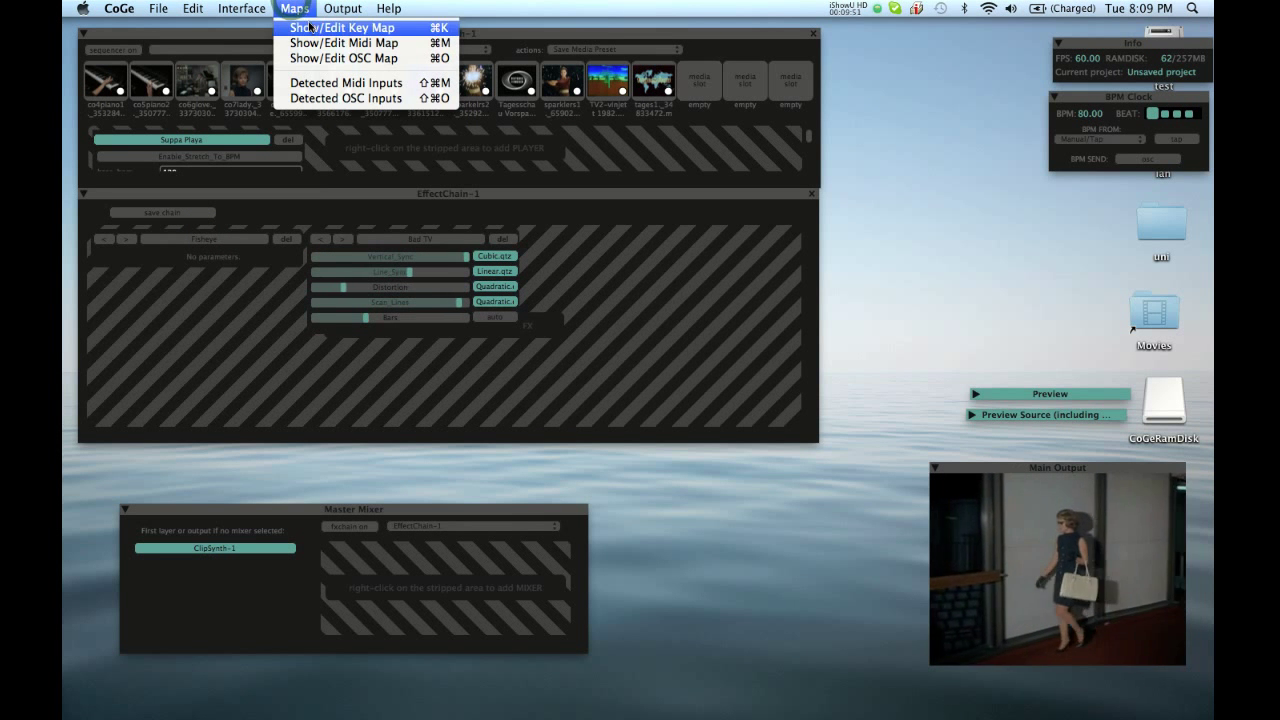
left_click(310, 28)
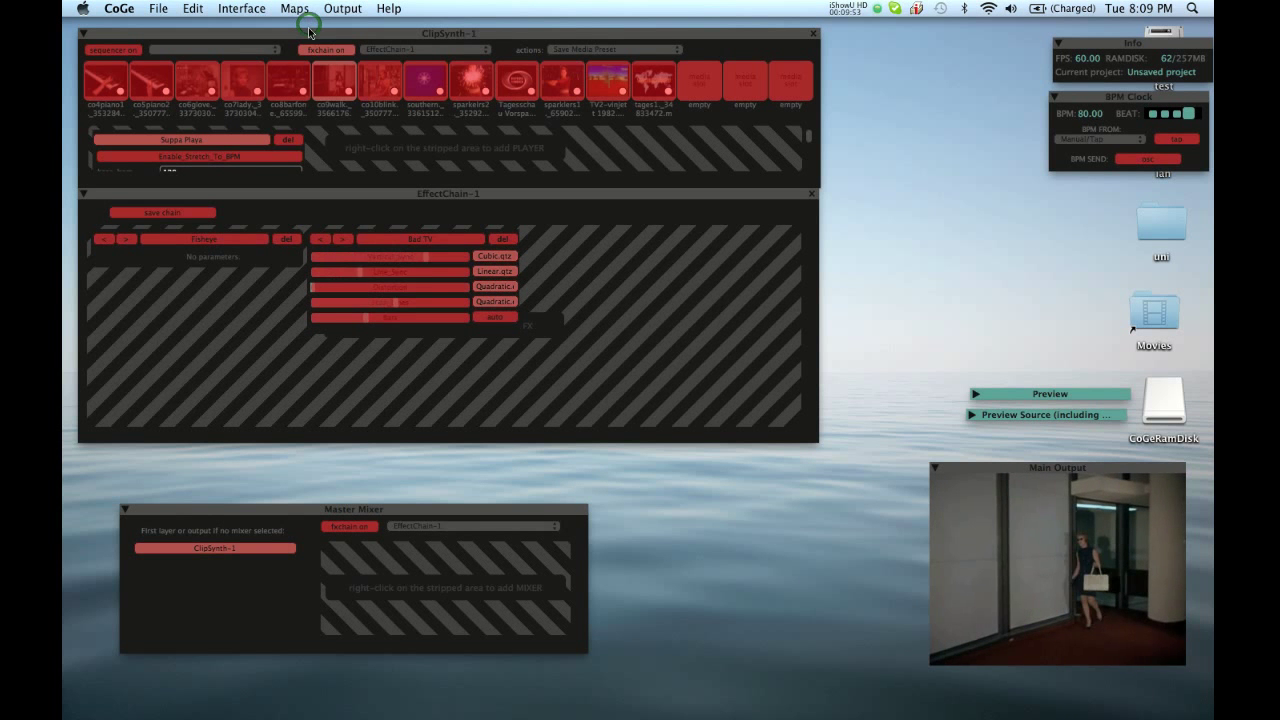
left_click(202, 243)
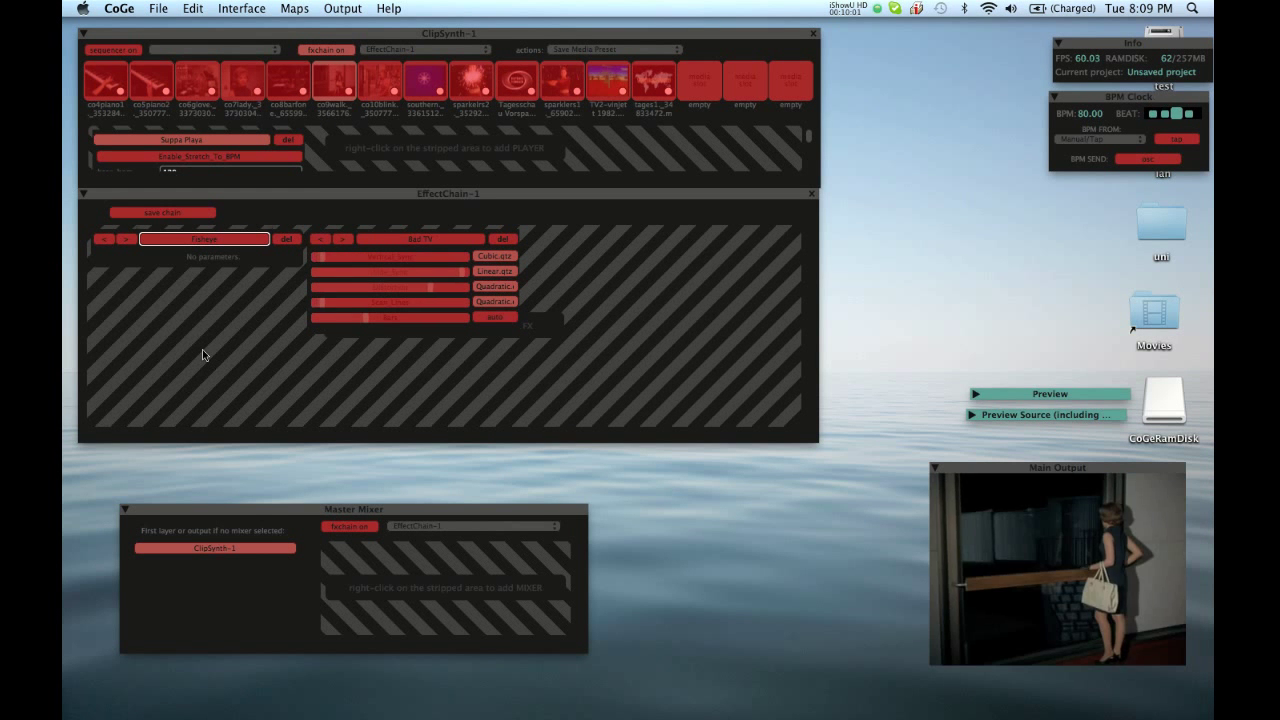
type("z")
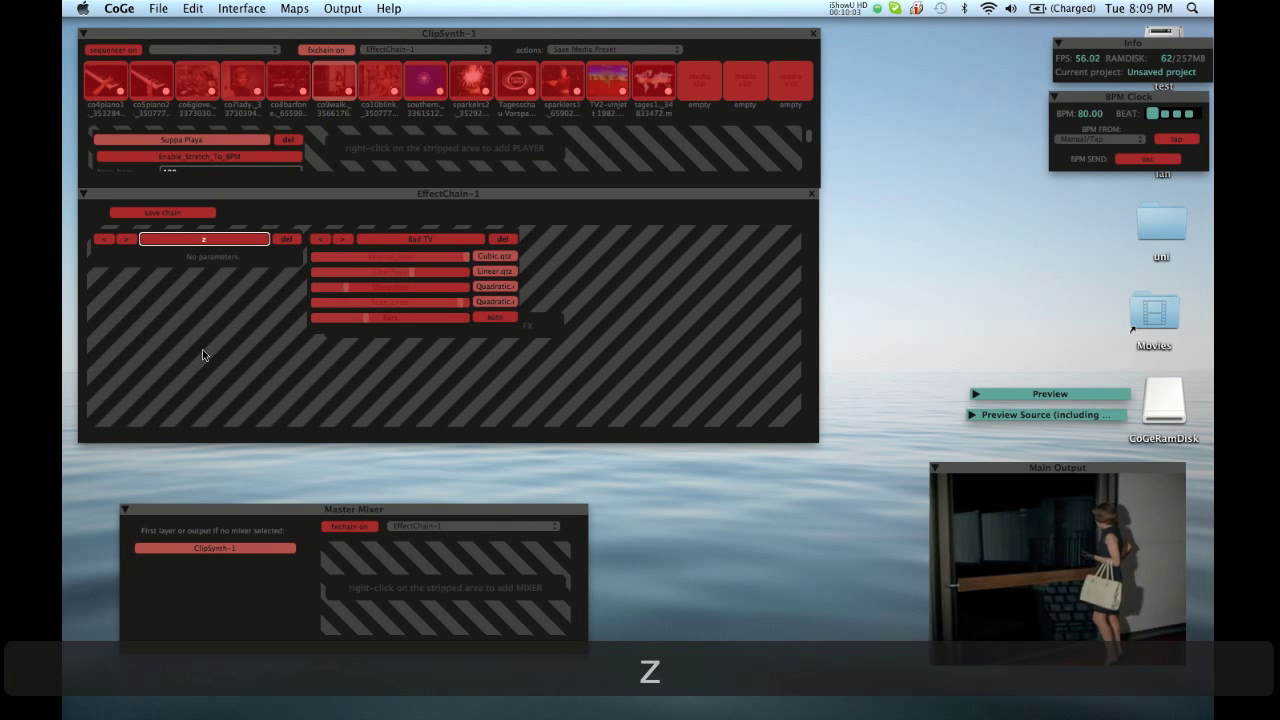
left_click(255, 10)
mouse_move(294, 8)
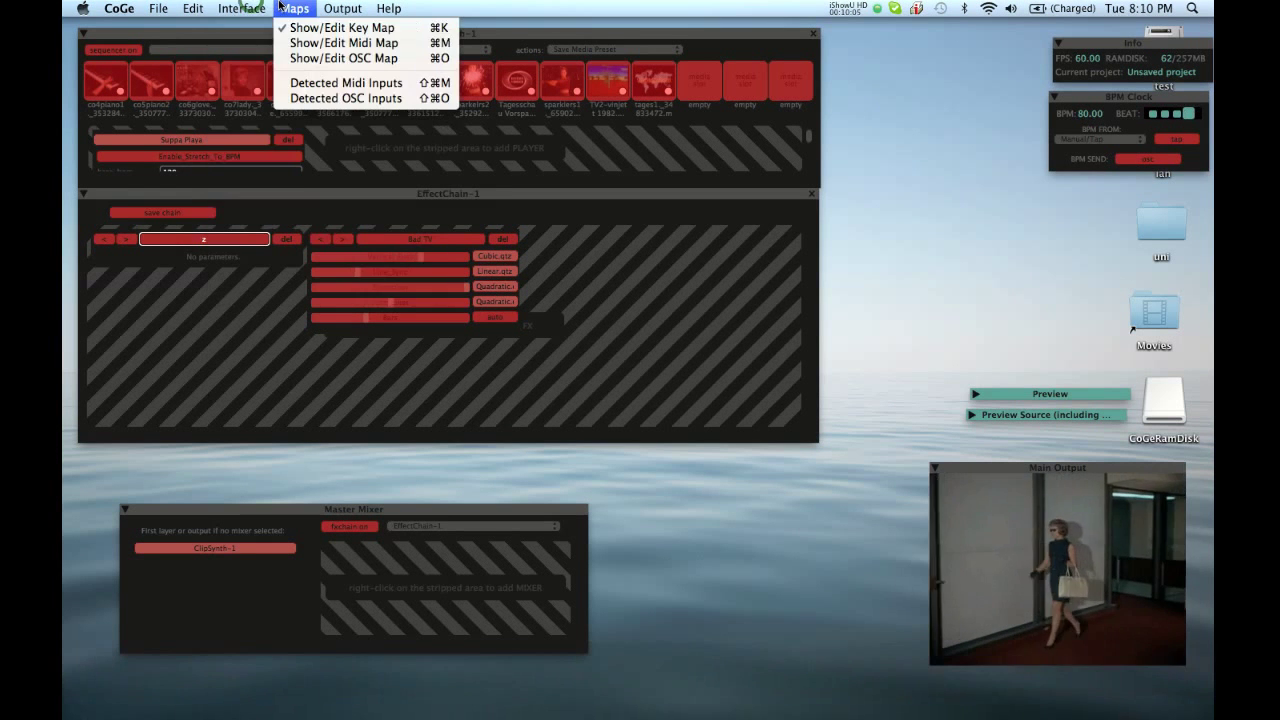
left_click(291, 30)
- Test the z key assignment by repeatedly switching Fisheye on and off, ending with it off
key("z")
key("z")
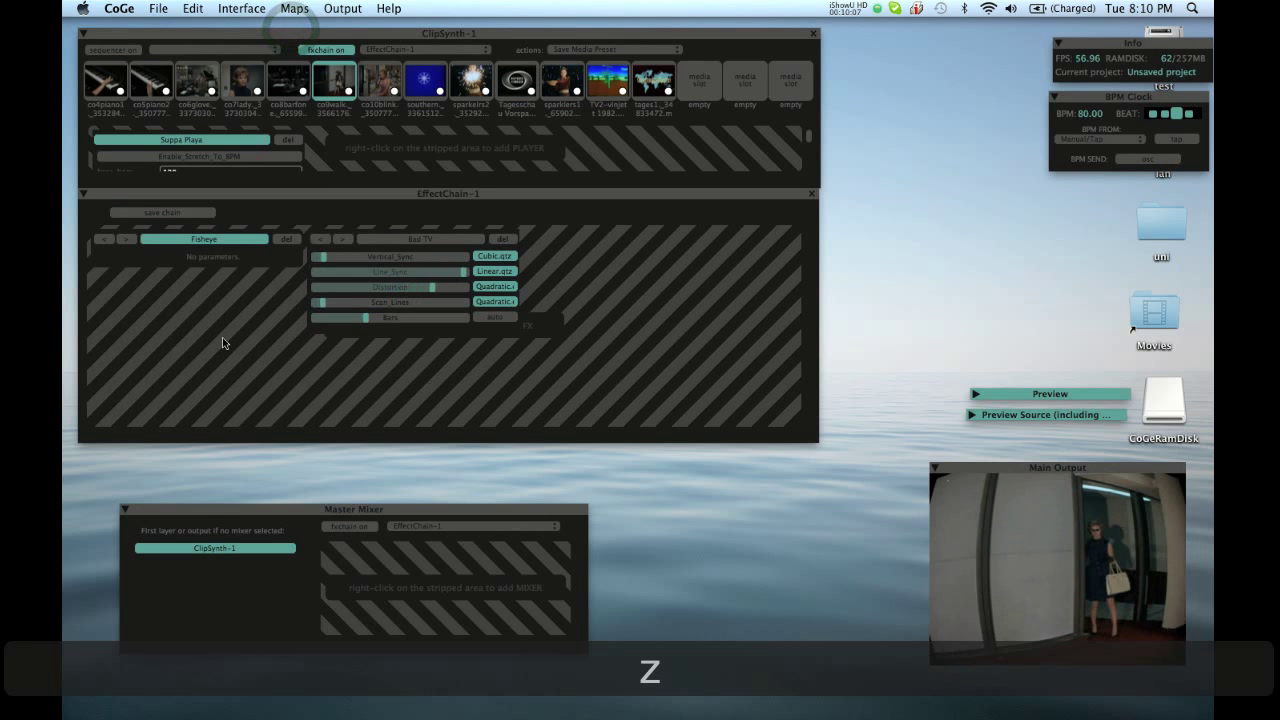
key("z")
key("z")
key("z")
key("z")
key("z")
key("z")
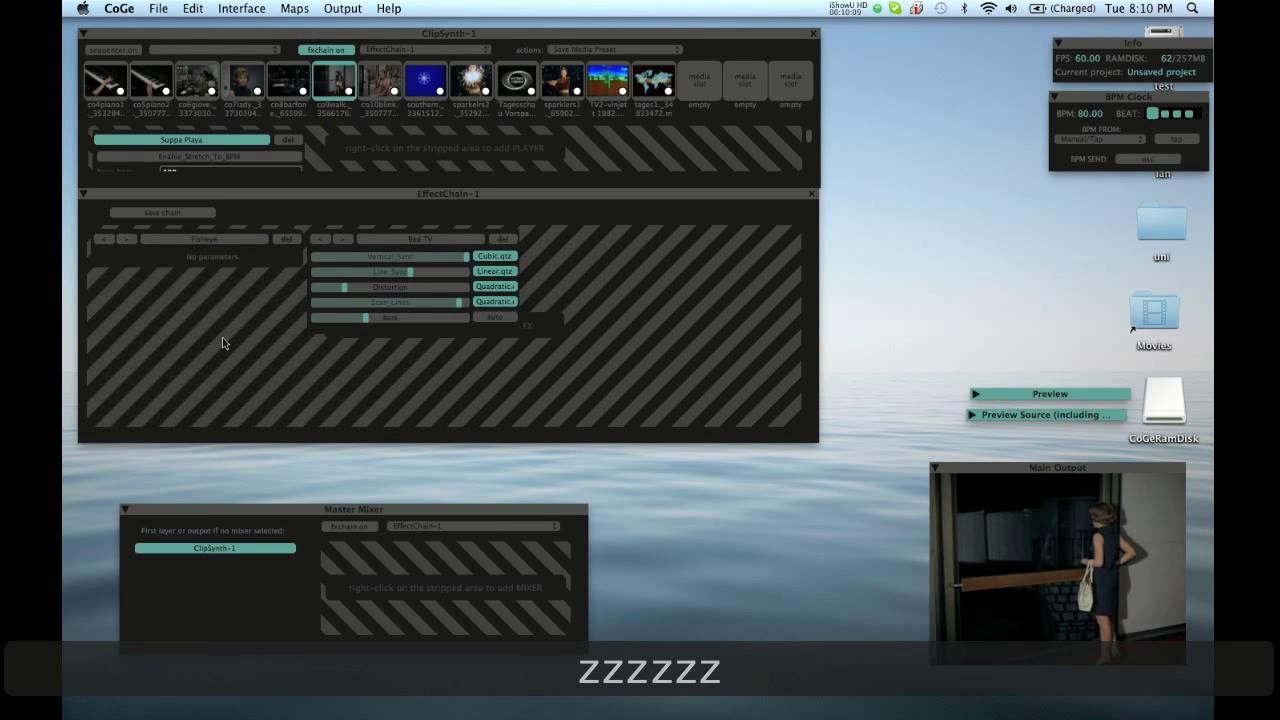
key("z")
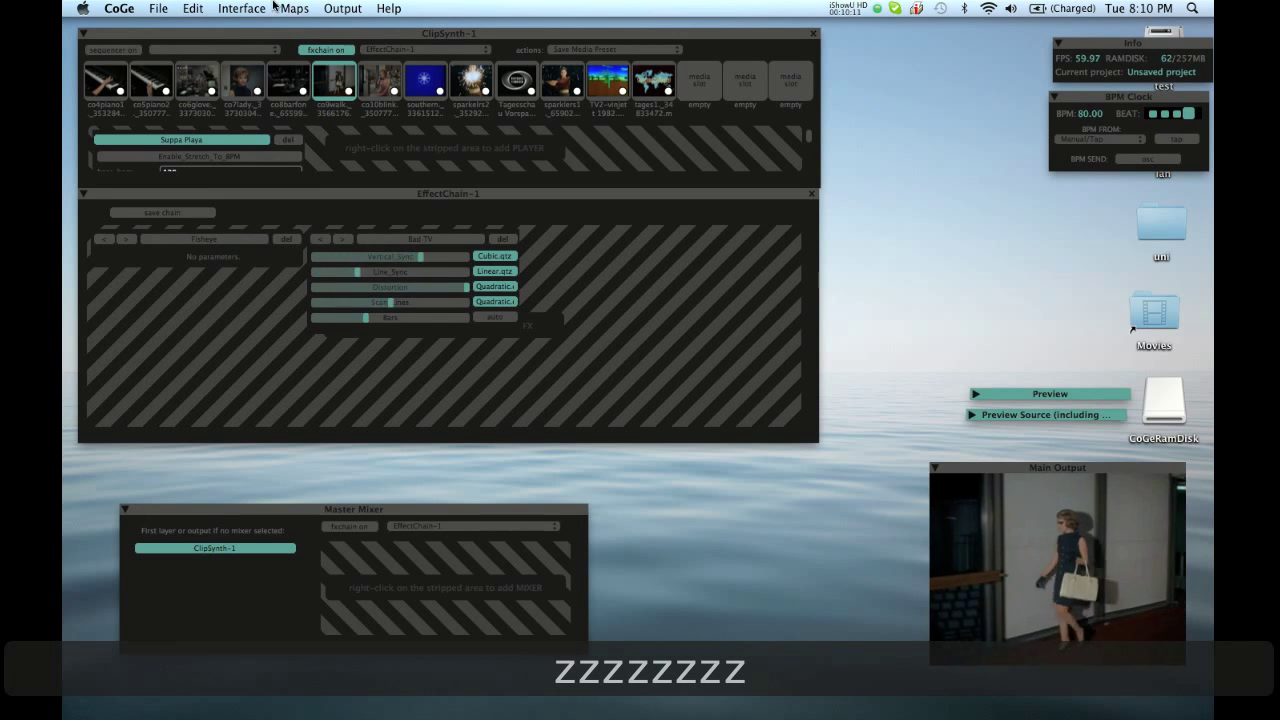
- Play the first clip in ClipSynth-1, and assign keys q, w, e and r to the first four clips in the key map
left_click(242, 8)
left_click(251, 83)
left_click(110, 80)
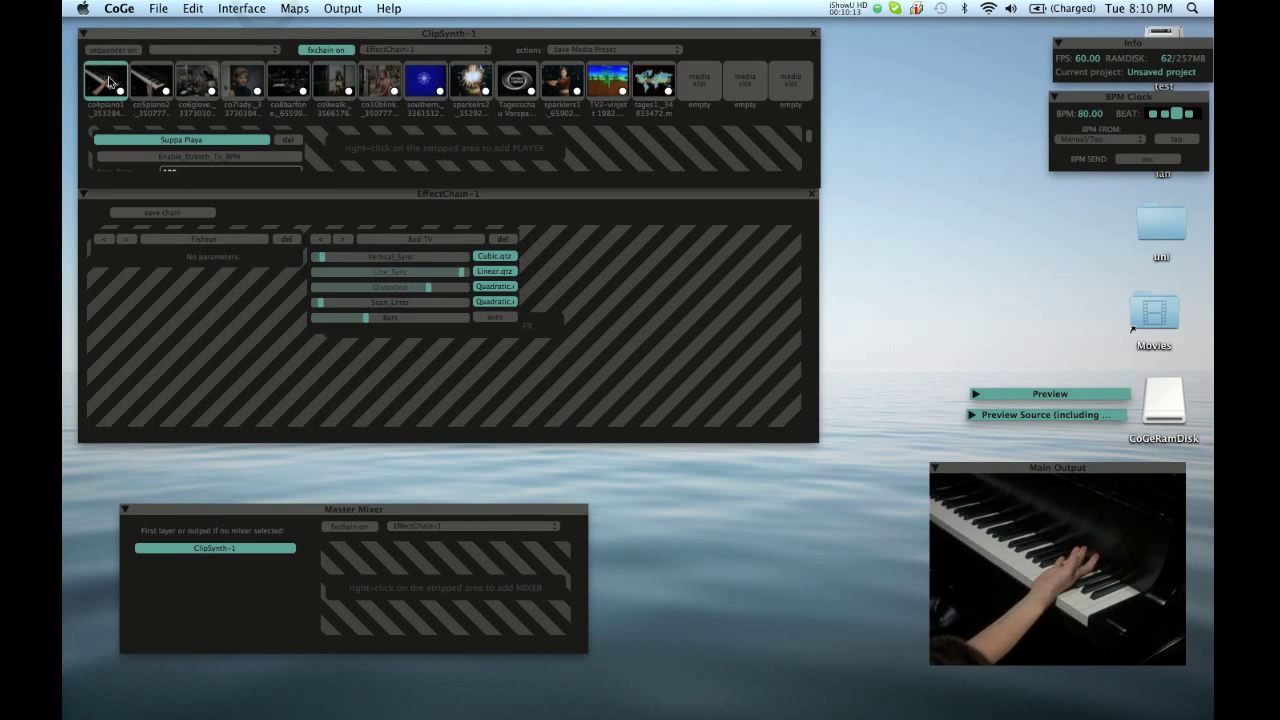
left_click(242, 8)
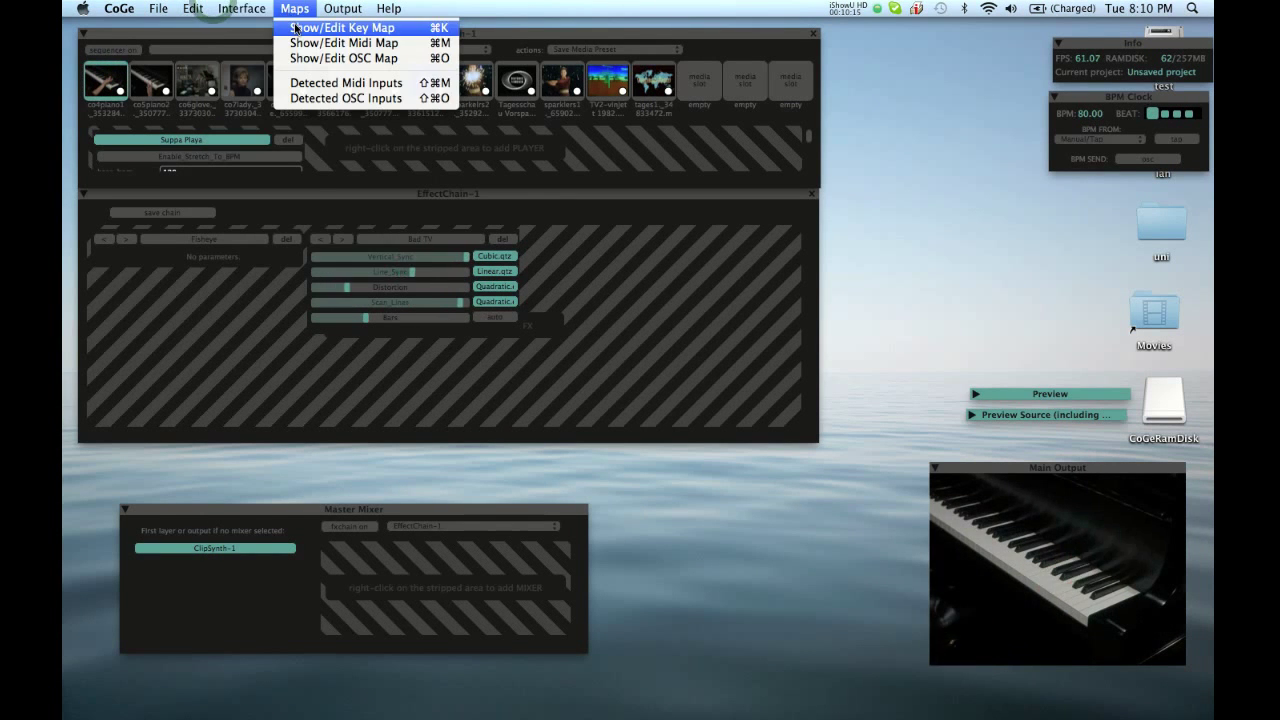
left_click(302, 28)
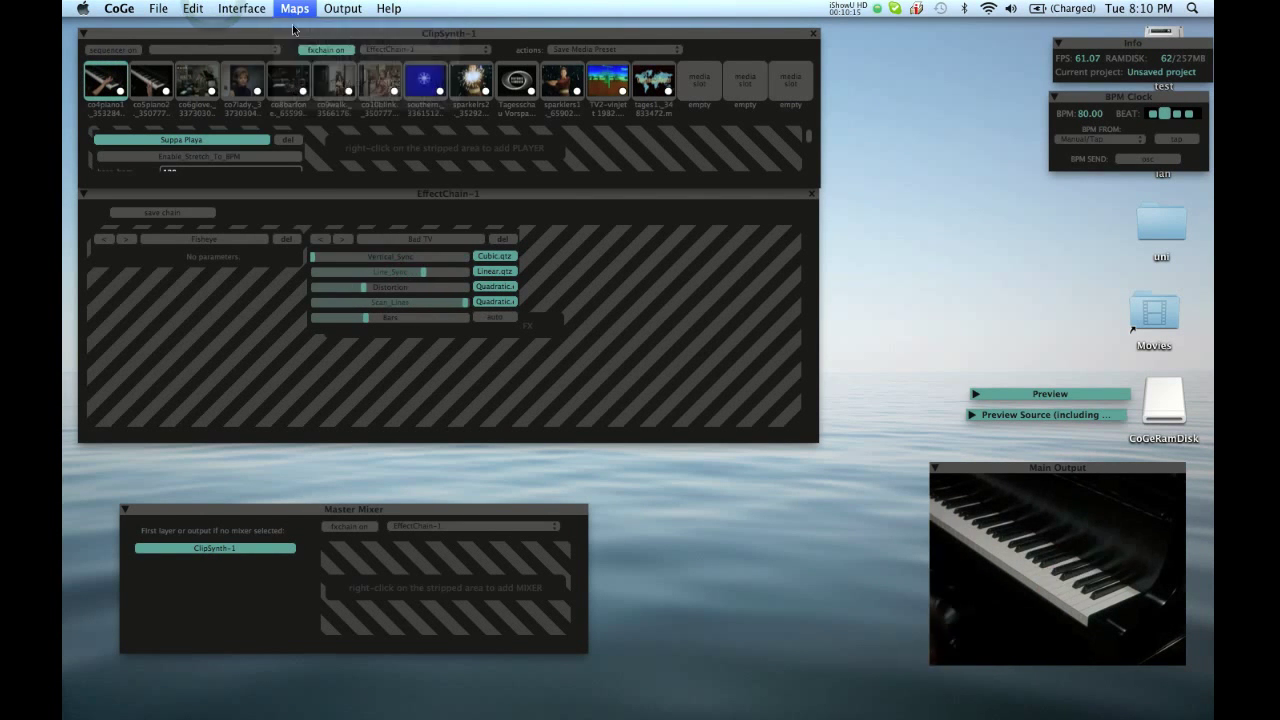
key("q")
left_click(140, 84)
key("w")
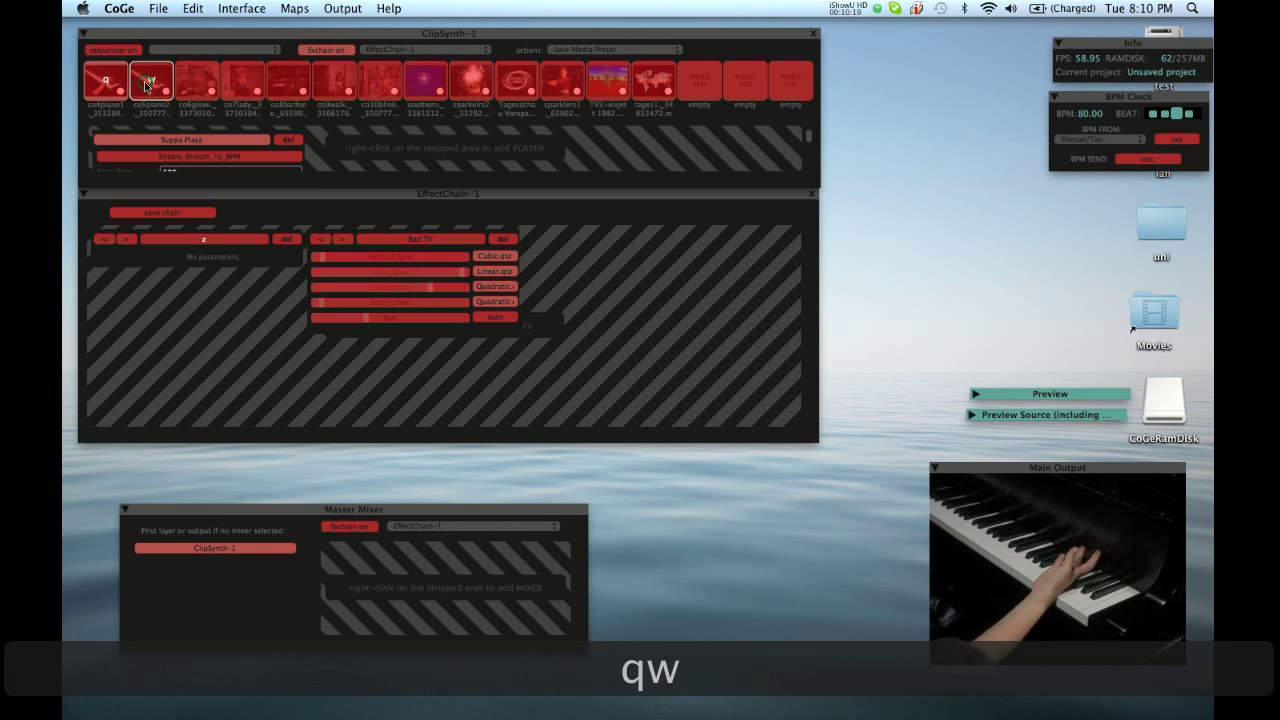
left_click(197, 80)
key("e")
left_click(246, 78)
key("r")
- Assign keys t, y, u, i and o to the fifth through ninth clips, and leave key map editing
left_click(288, 77)
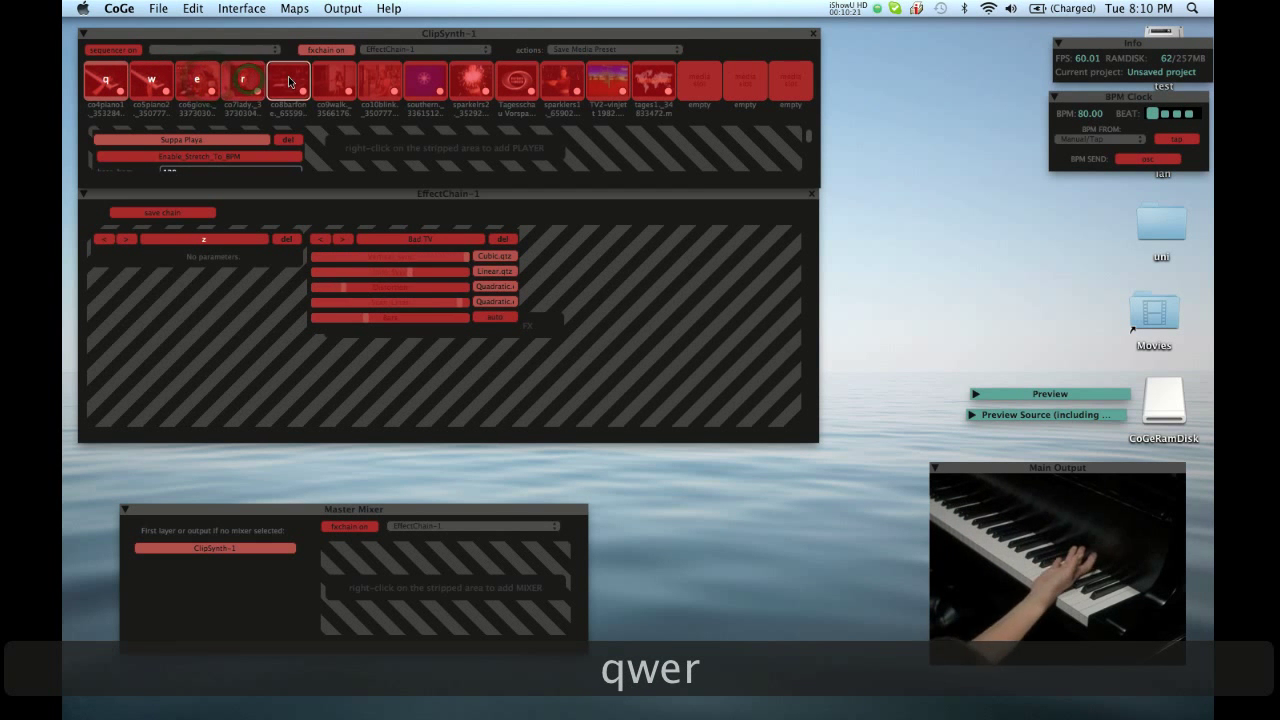
key("t")
left_click(340, 76)
key("y")
left_click(378, 76)
key("u")
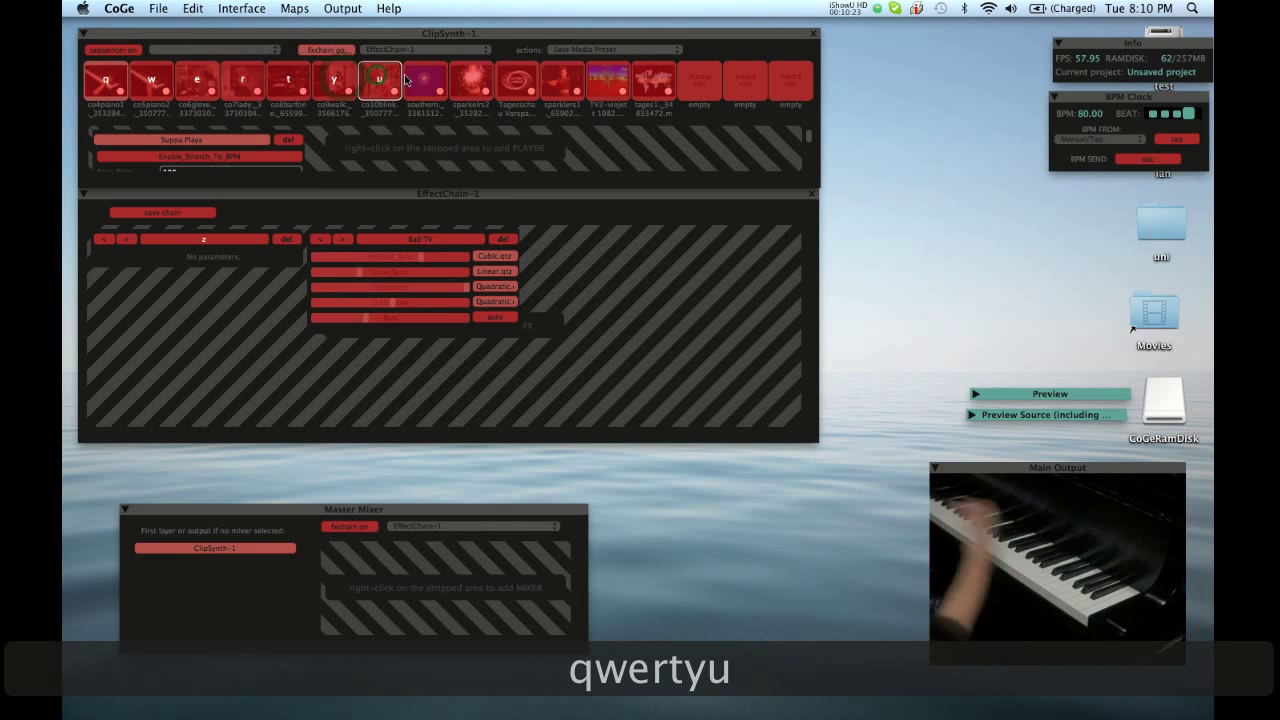
left_click(425, 80)
key("i")
left_click(470, 80)
key("o")
left_click(295, 8)
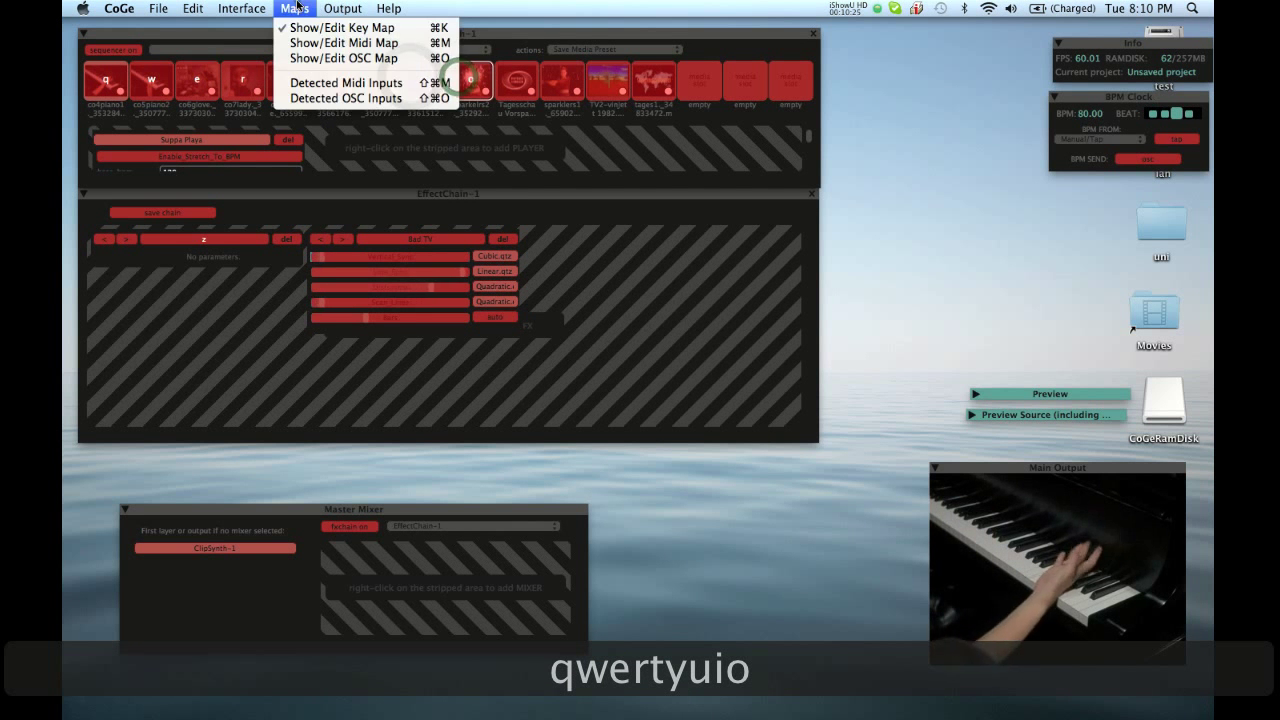
left_click(300, 30)
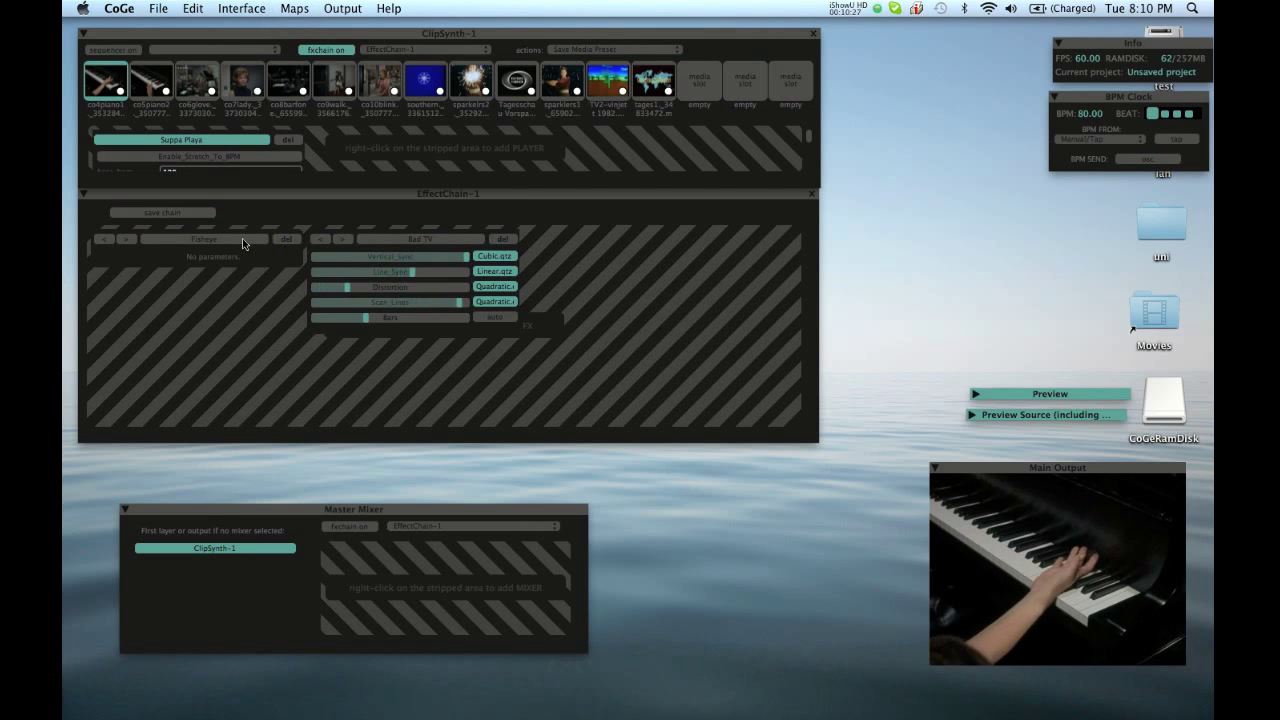
- Test the clip key assignments by rapidly switching between the first seven ClipSynth-1 clips in mixed order
key("w")
key("e")
key("r")
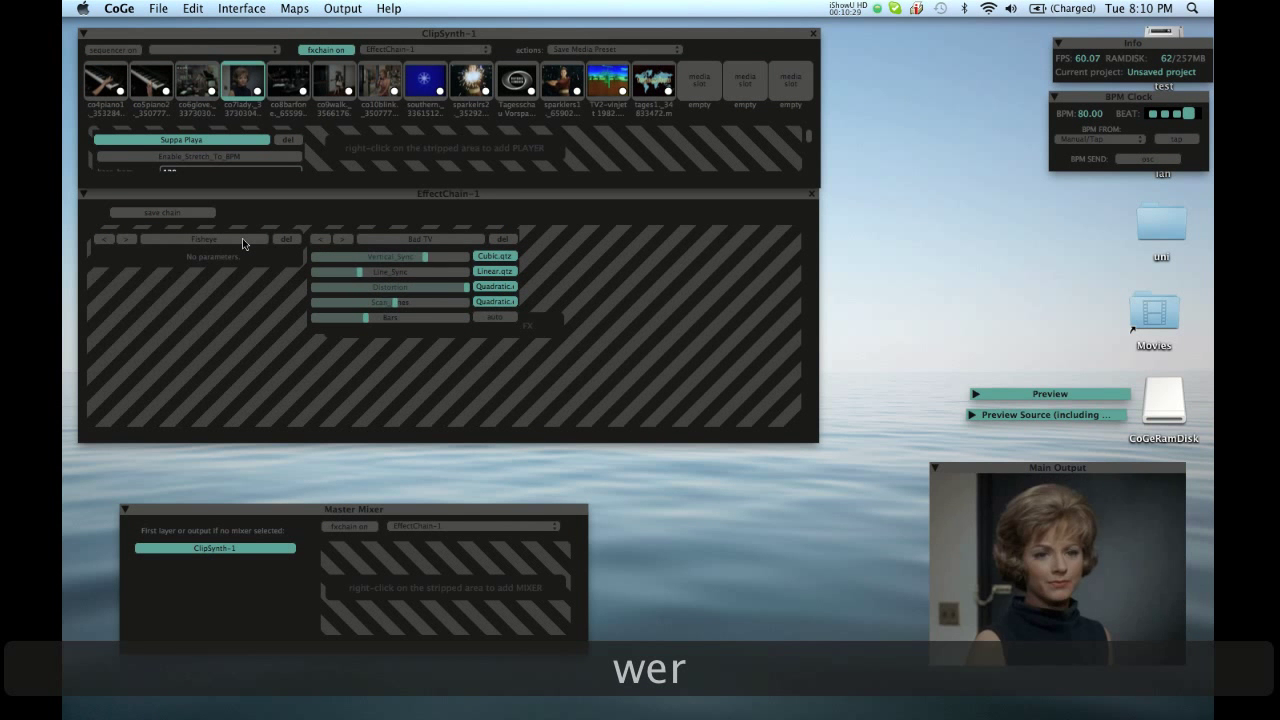
key("t")
key("e")
key("w")
key("t")
key("e")
key("t")
key("y")
key("r")
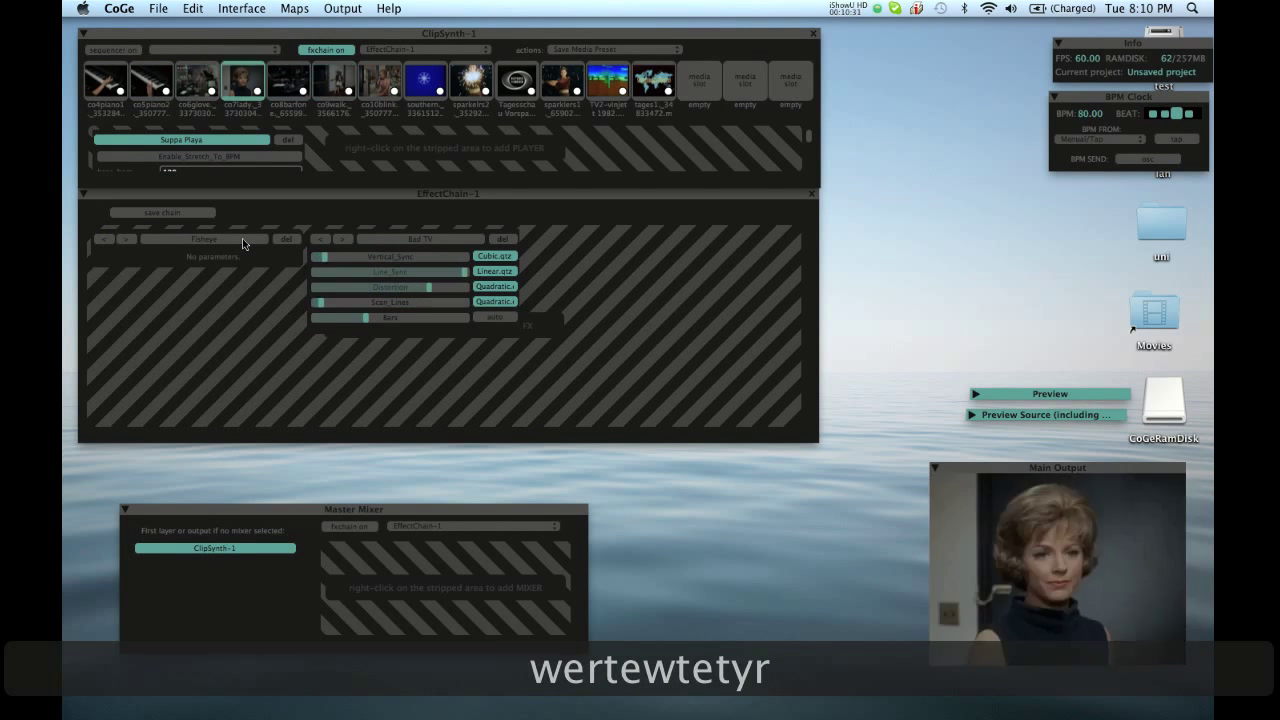
key("e")
key("t")
key("y")
key("w")
key("u")
key("r")
key("t")
key("q")
key("y")
key("t")
key("e")
key("y")
key("r")
key("t")
key("e")
key("w")
key("y")
key("t")
key("e")
key("w")
key("y")
key("u")
key("e")
key("t")
key("q")
key("y")
key("w")
key("t")
key("e")
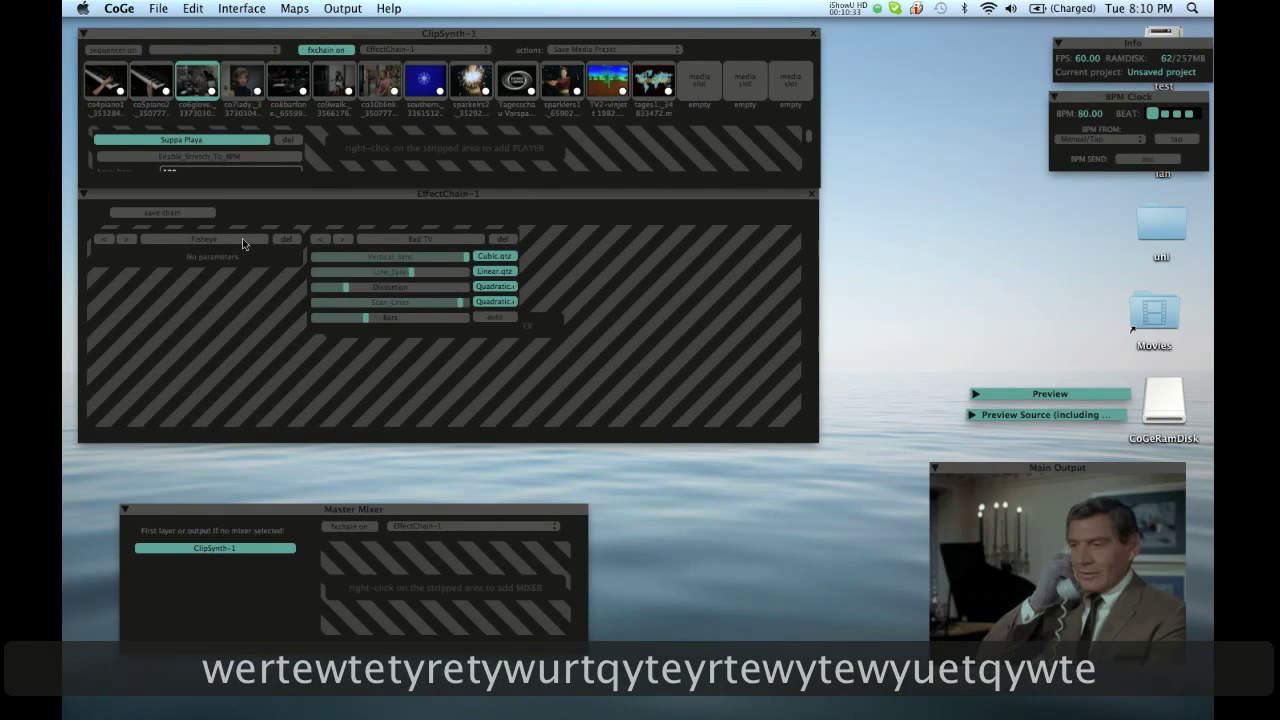
- Switch on Fisheye in EffectChain-1 and collapse the chain's window
left_click(242, 239)
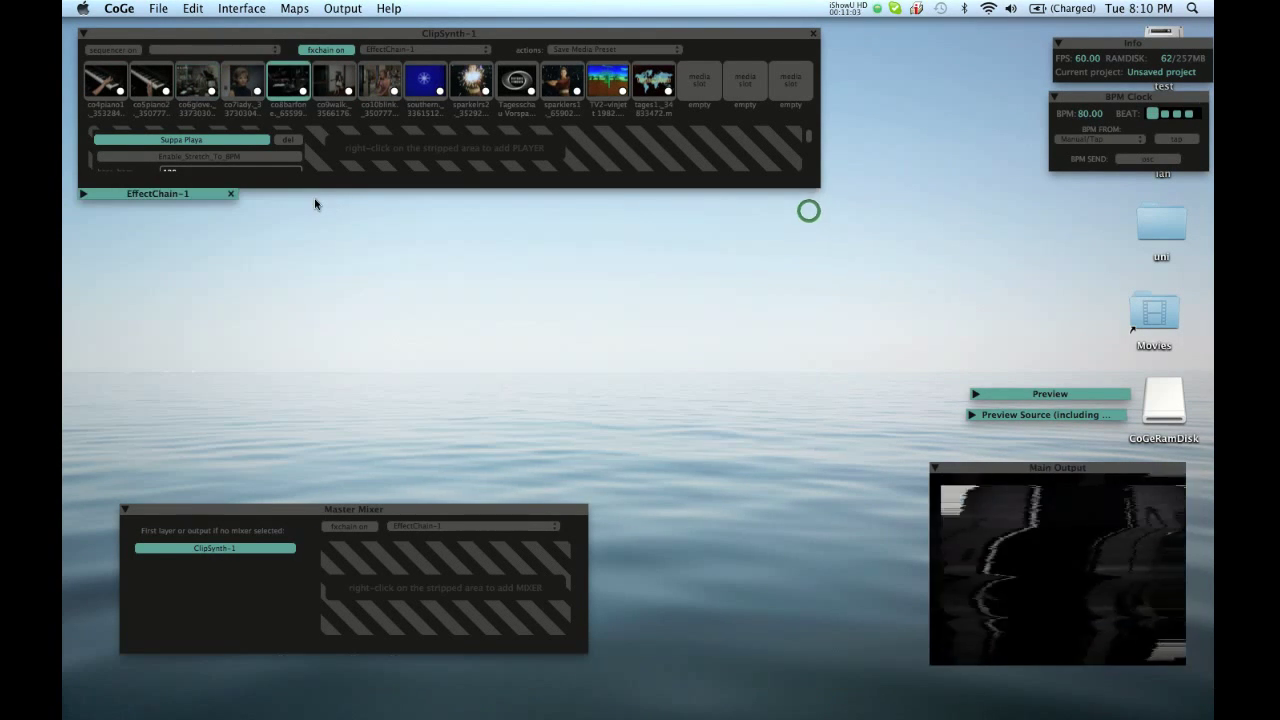
double_click(315, 194)
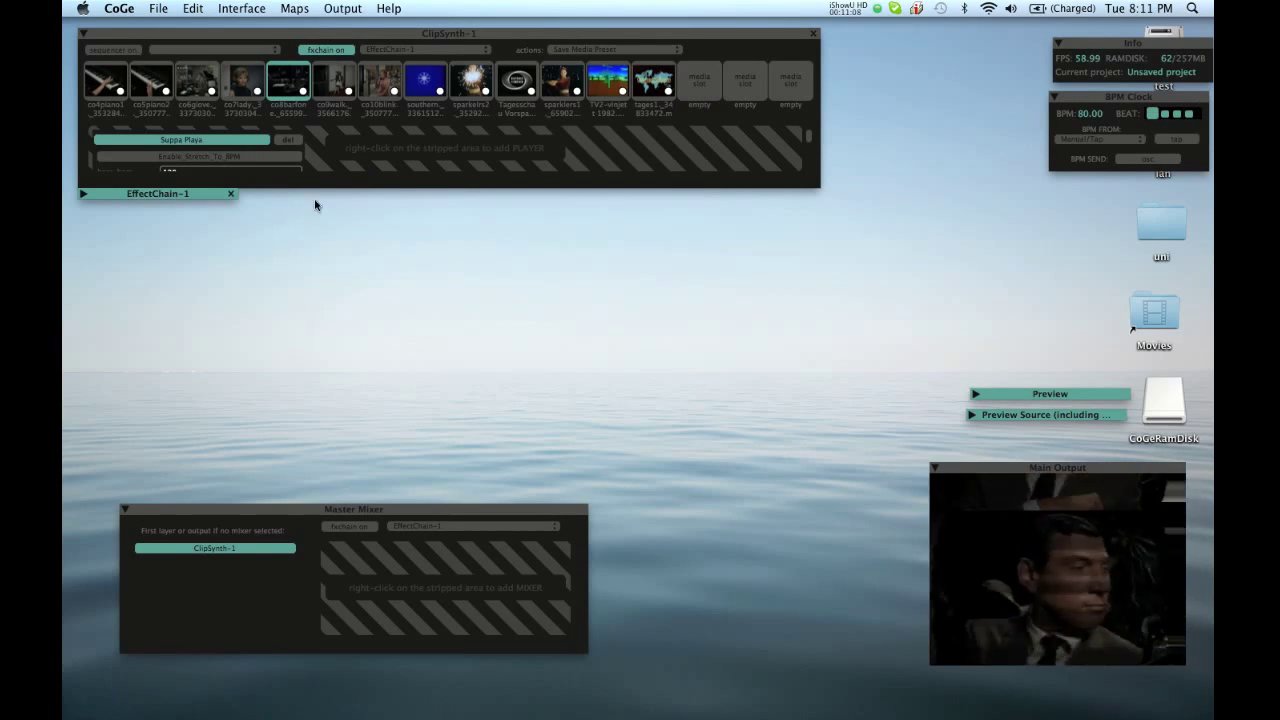
left_click(250, 9)
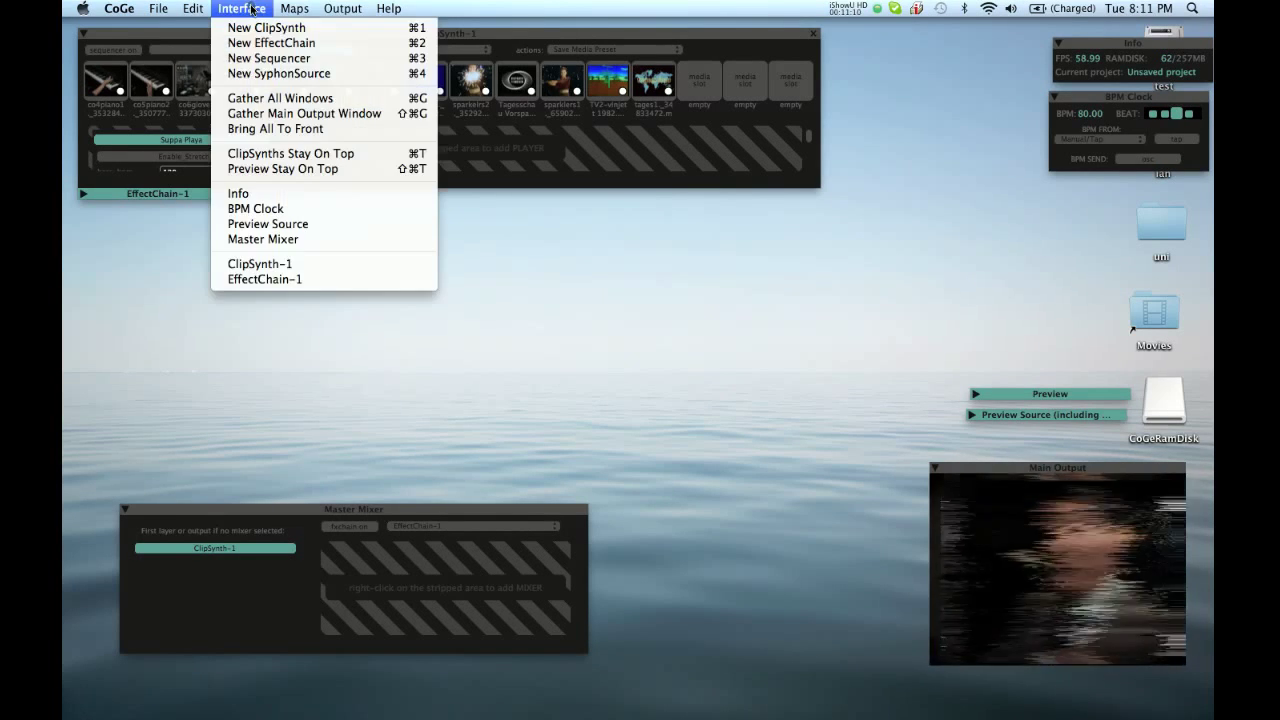
left_click(251, 9)
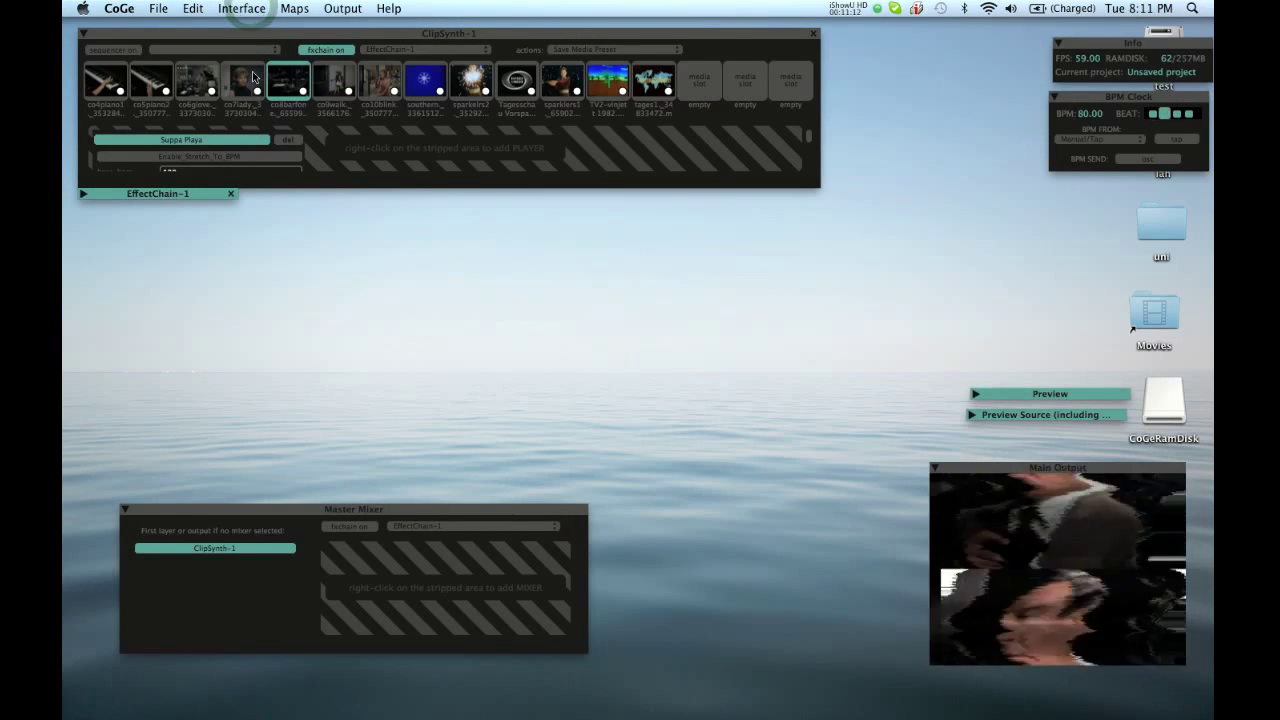
- Play the second through sixth clips in order with their assigned keys while the effects are on
key("w")
key("e")
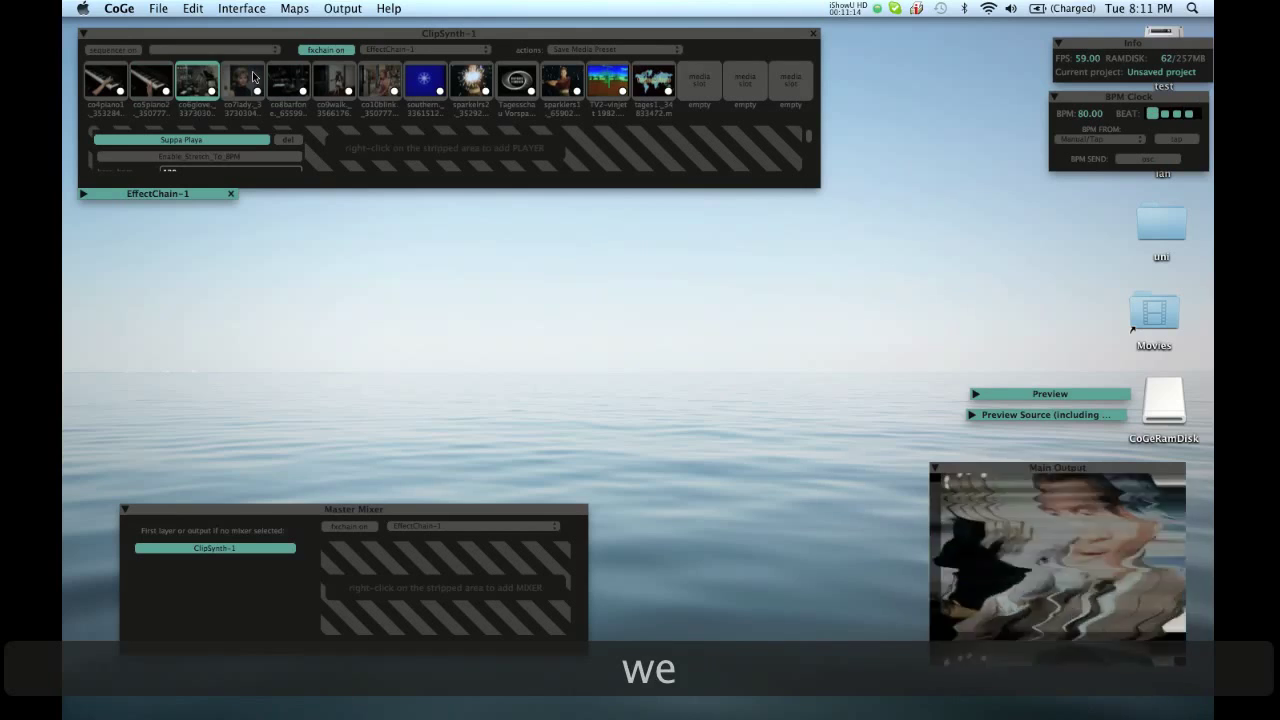
key("r")
key("t")
key("y")
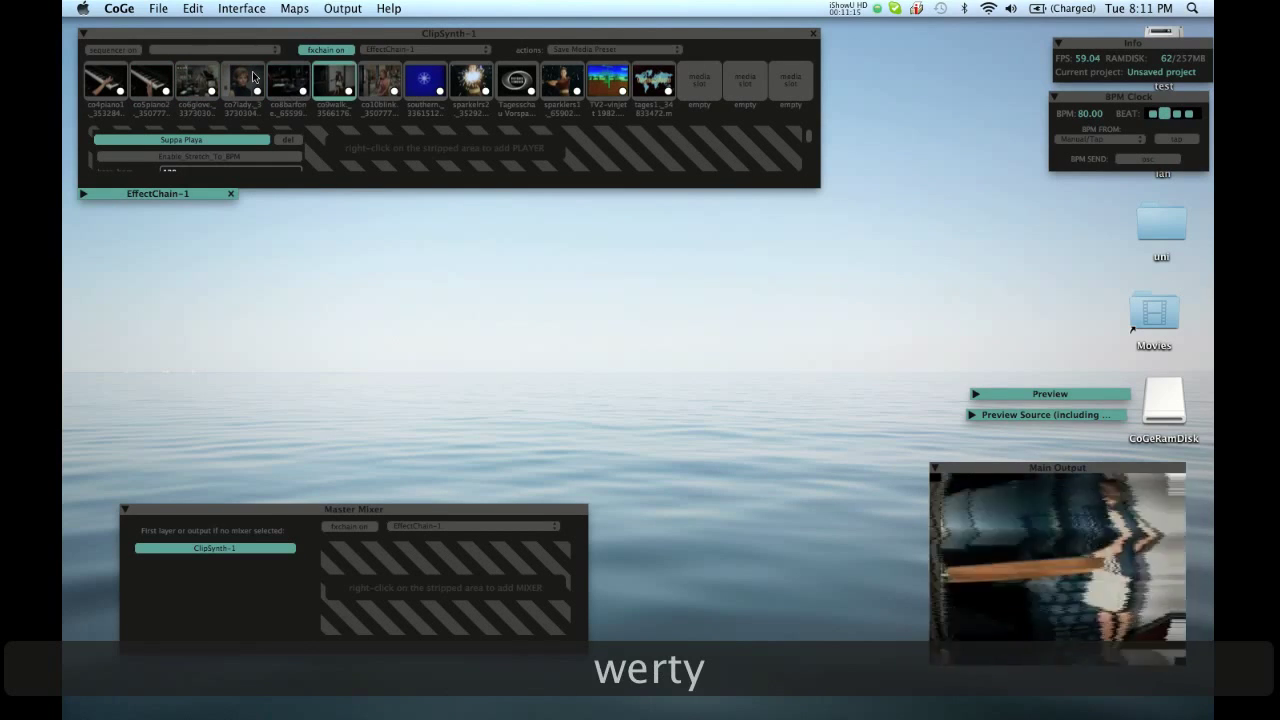
- Add a new sequencer, place it below ClipSynth-1 and narrow it so its triggers line up with the clip slots
left_click(258, 8)
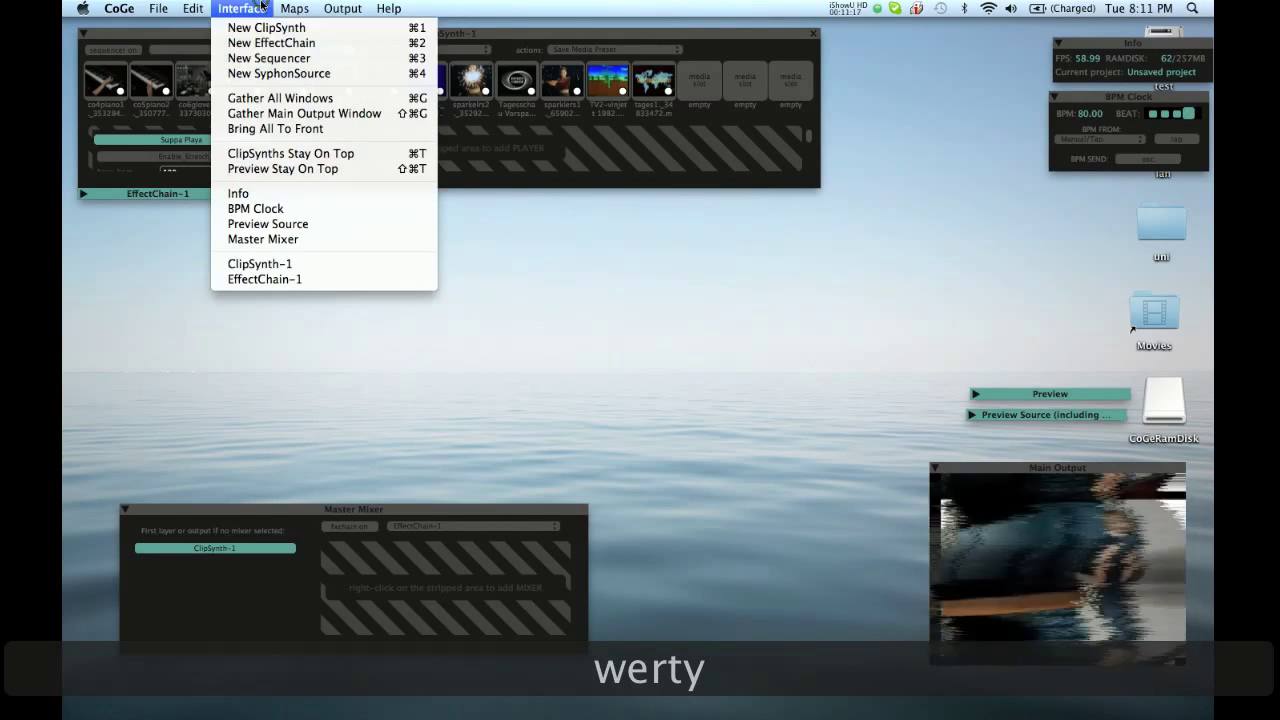
left_click(270, 57)
left_click_drag(462, 174, 317, 202)
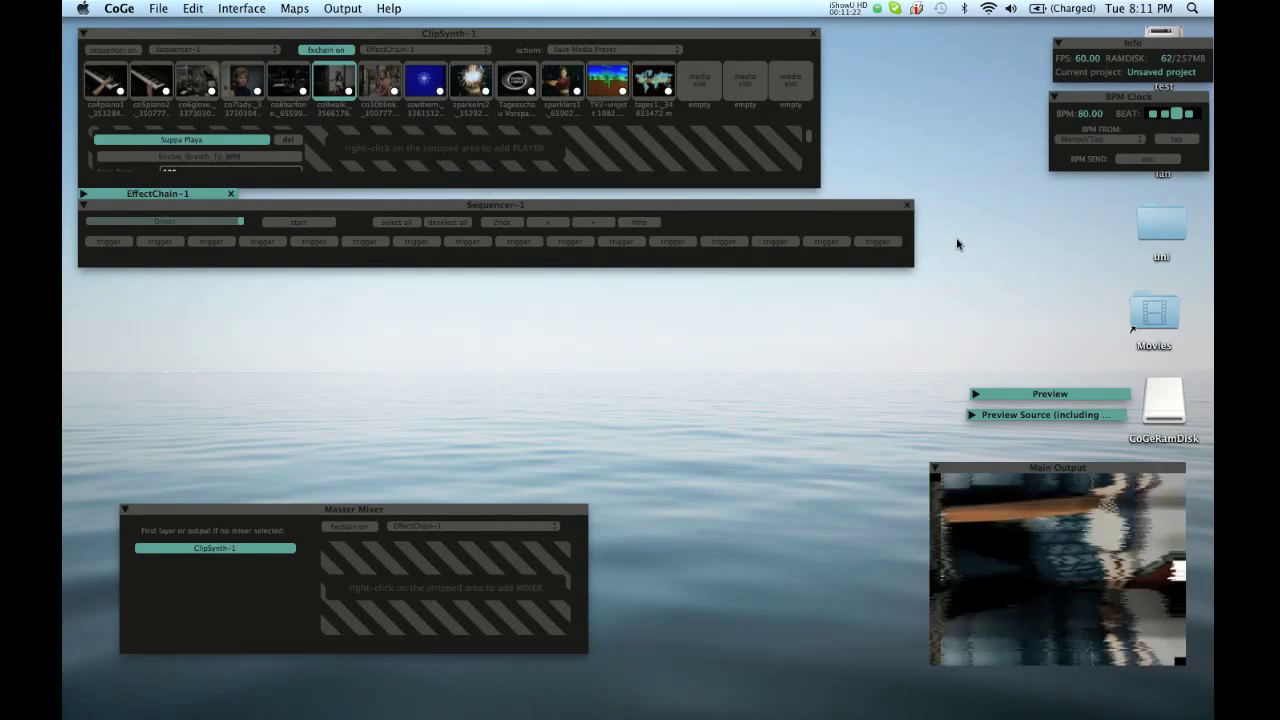
left_click_drag(908, 260, 830, 261)
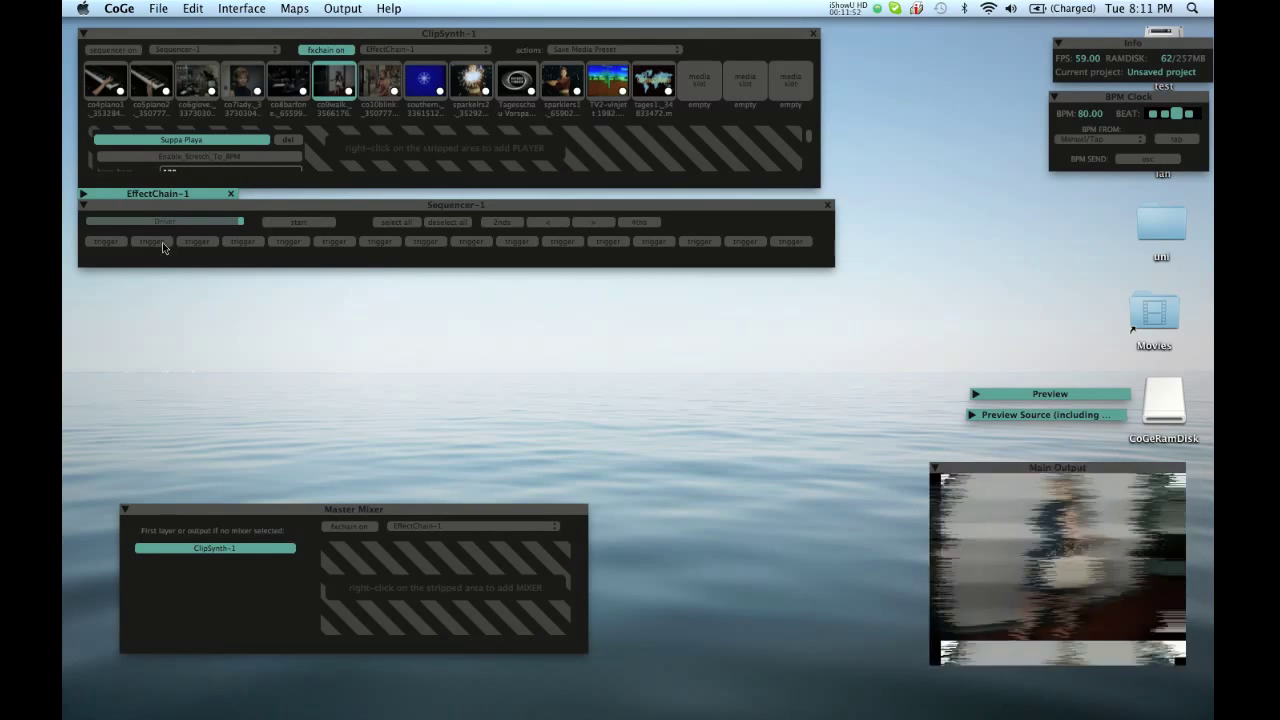
- Enable the first, sixth and twelfth triggers in Sequencer-1
left_click(108, 242)
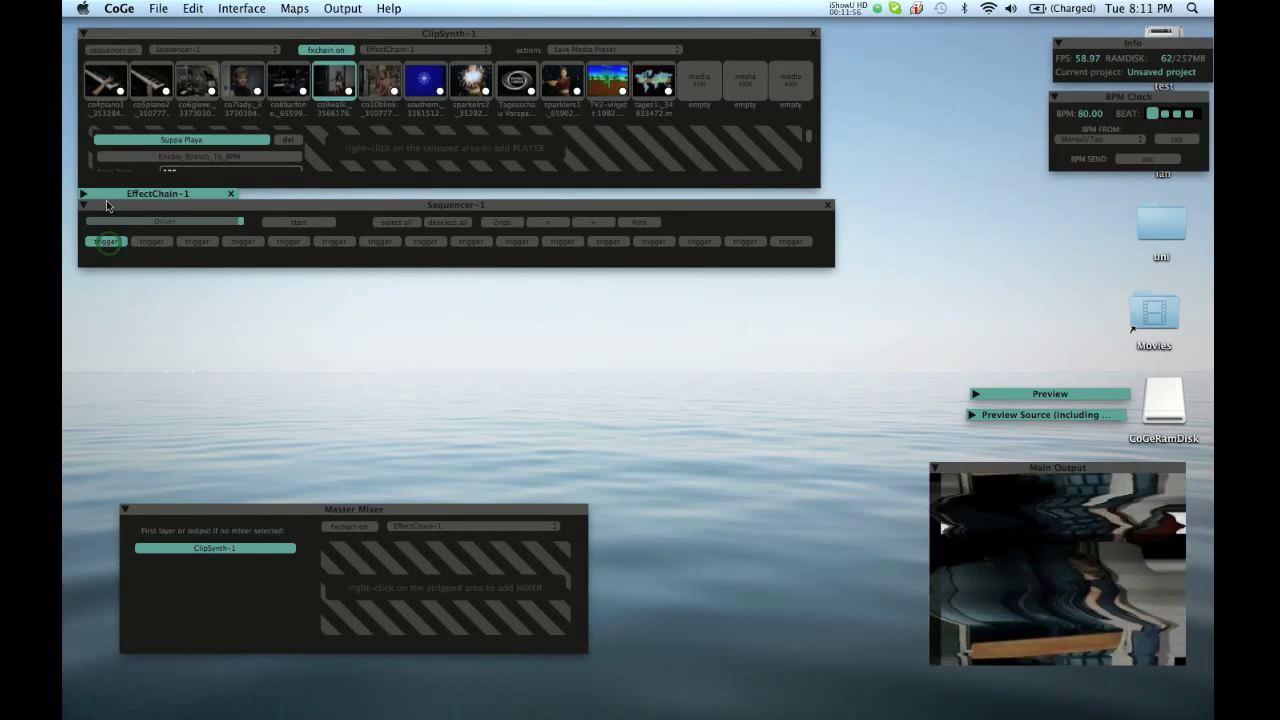
left_click(336, 242)
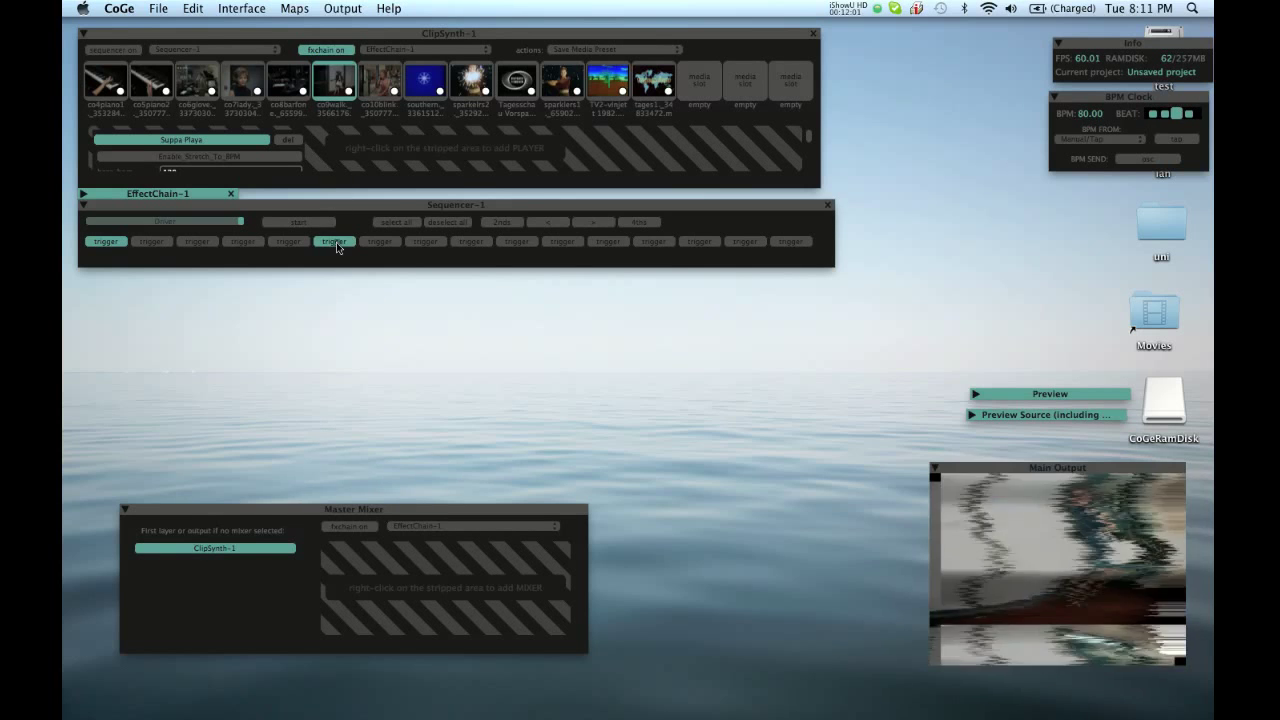
left_click(603, 242)
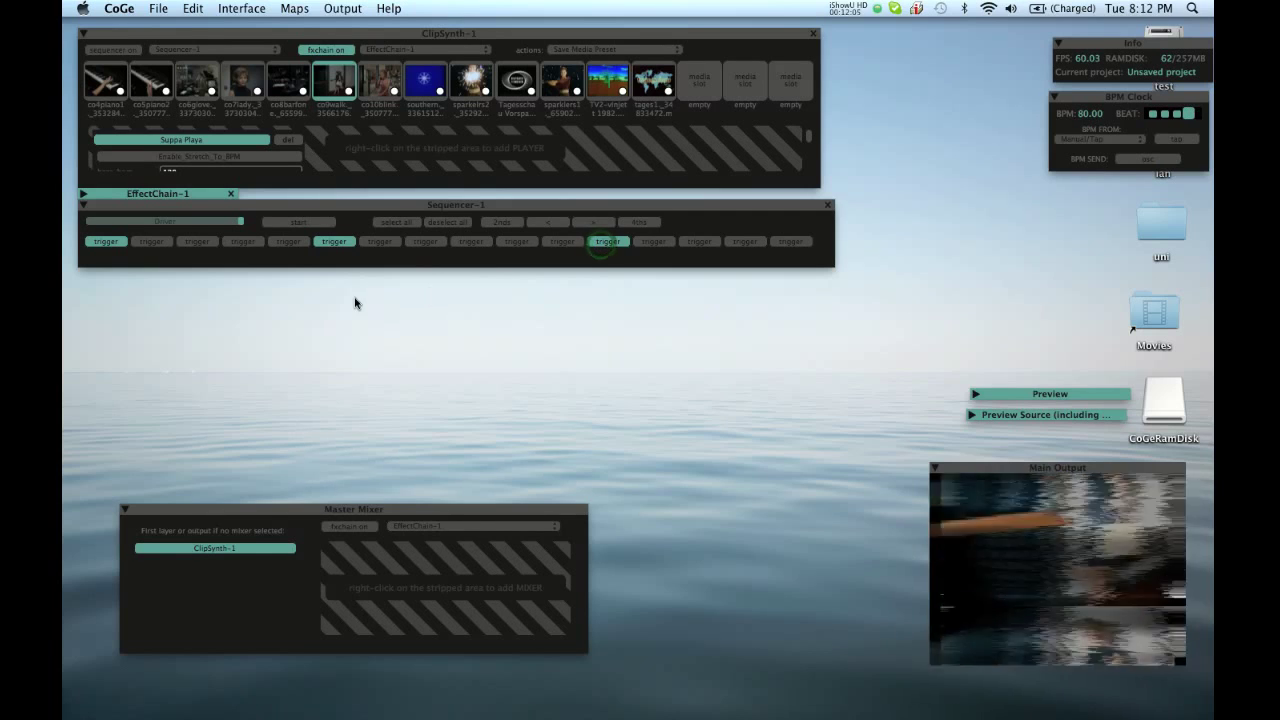
- Run Sequencer-1 on ClipSynth-1 and set its Driver slider slightly below the maximum
left_click(302, 221)
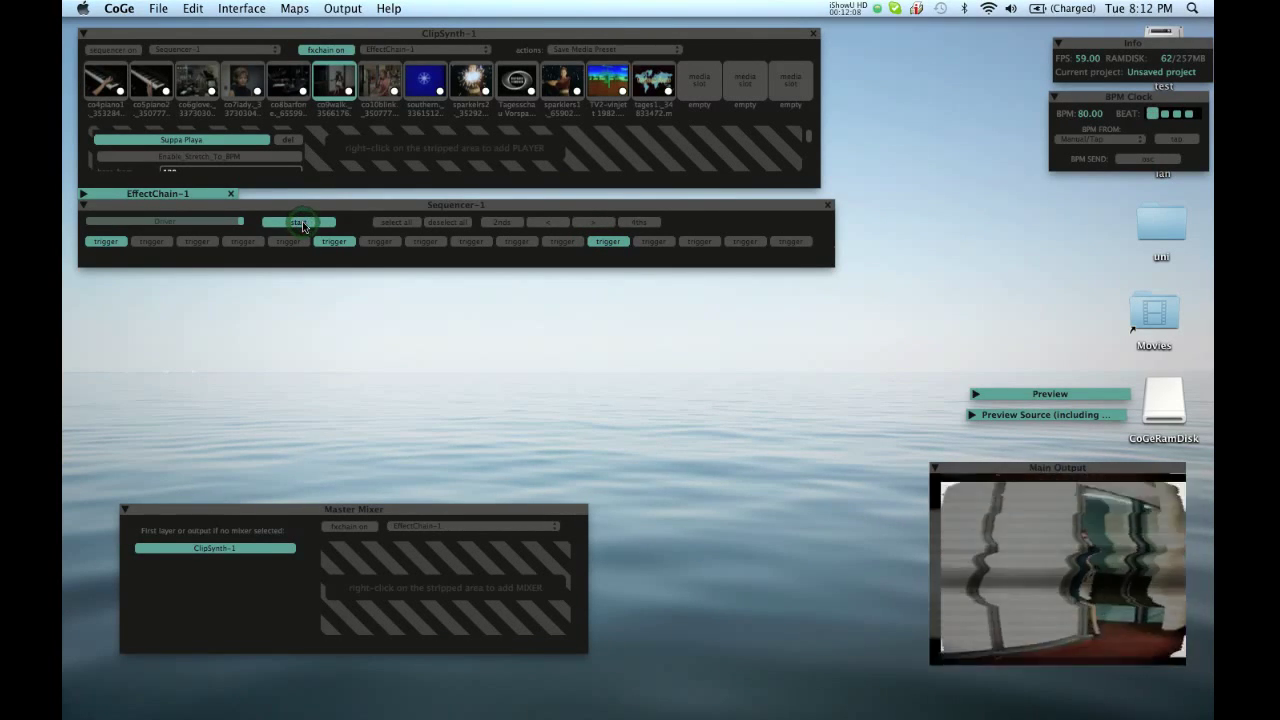
left_click(130, 52)
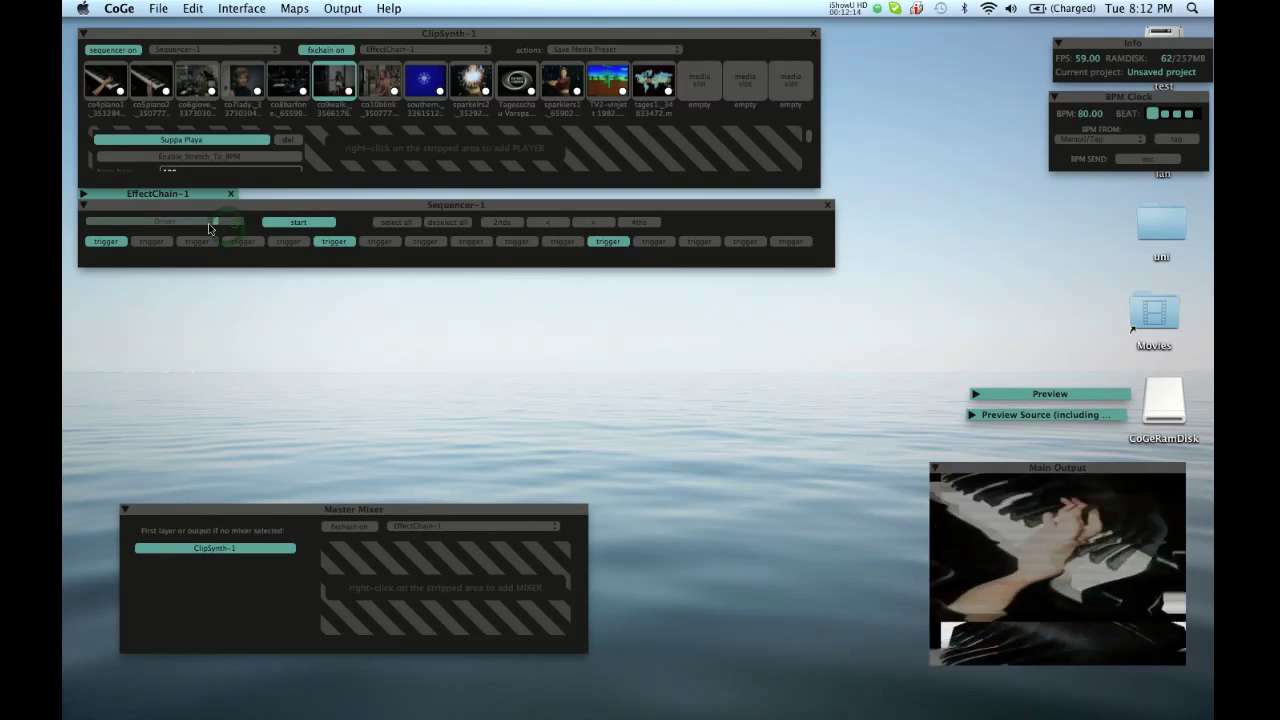
left_click_drag(208, 228, 188, 207)
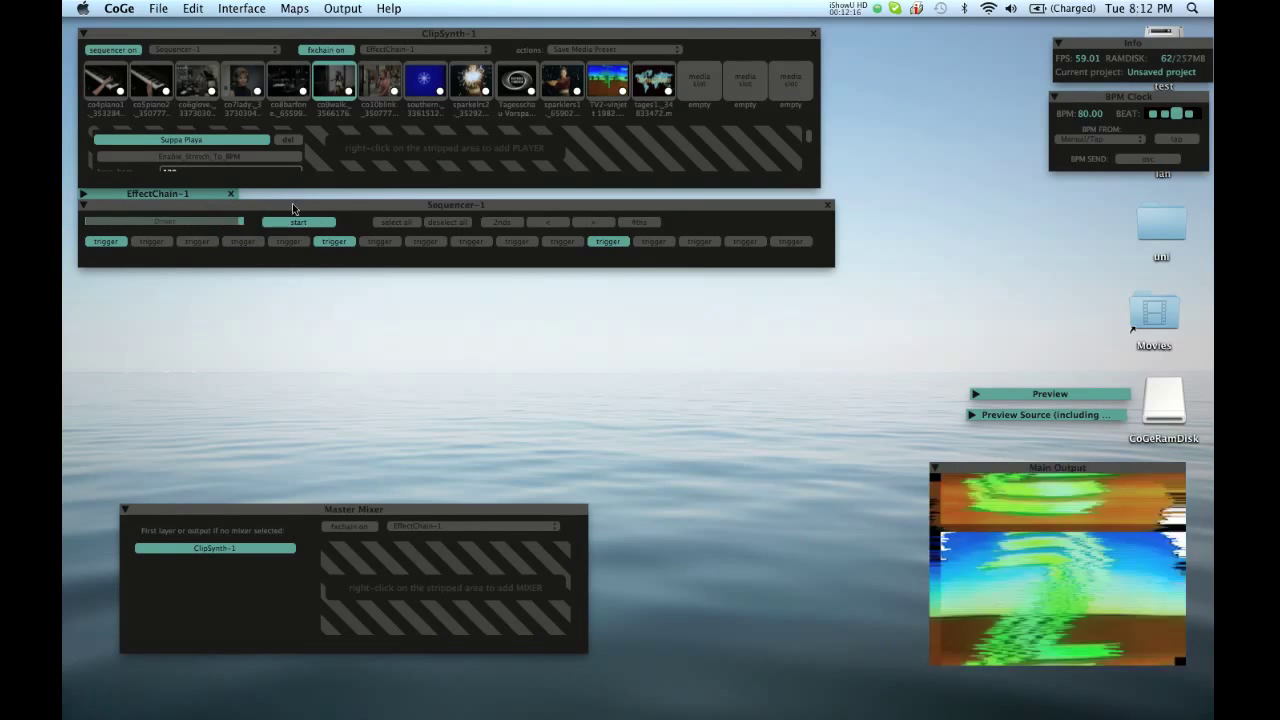
left_click_drag(113, 217, 195, 229)
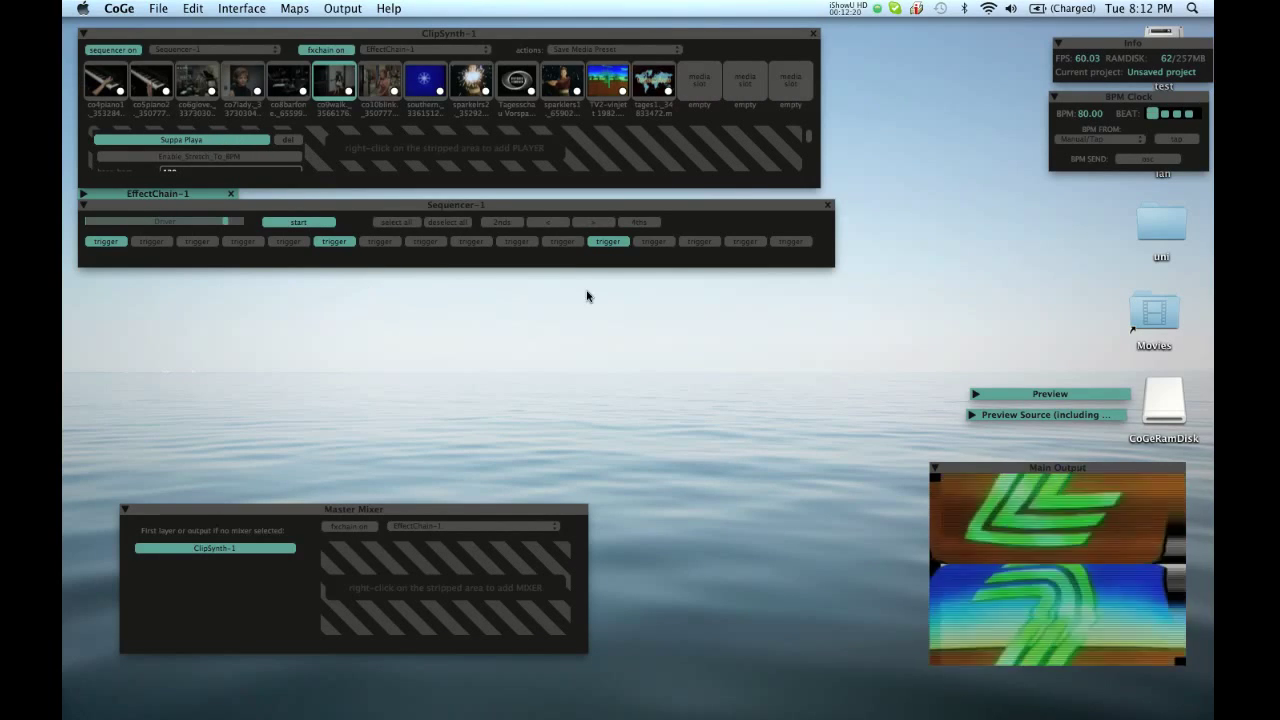
- Switch off the effect chain for ClipSynth-1, and move EffectChain-1 below Sequencer-1 and expand it
left_click_drag(190, 194, 198, 277)
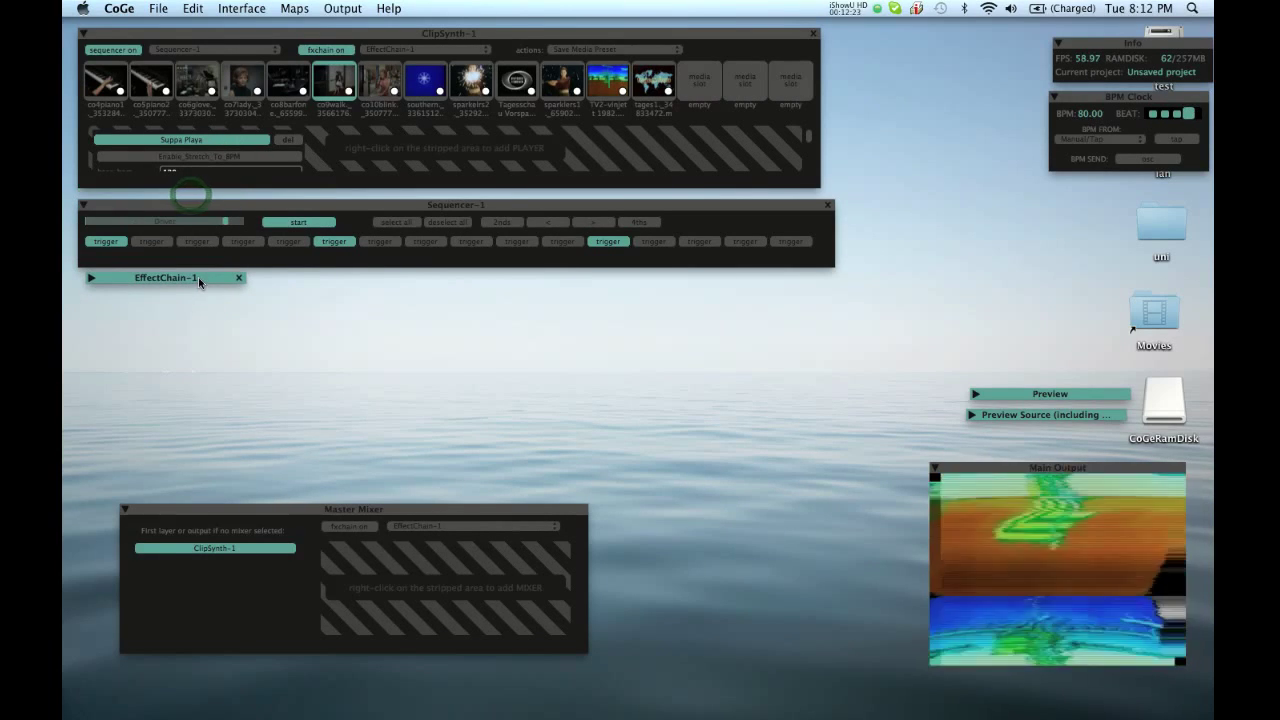
left_click(320, 51)
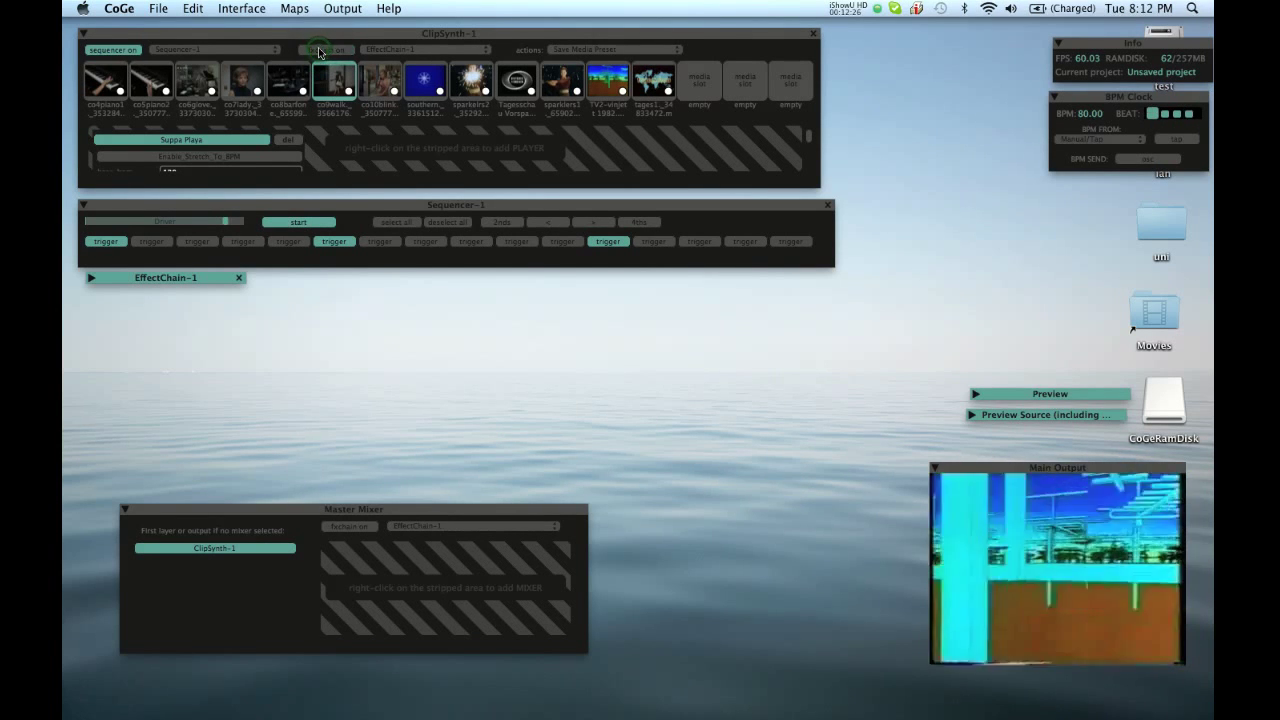
left_click(90, 278)
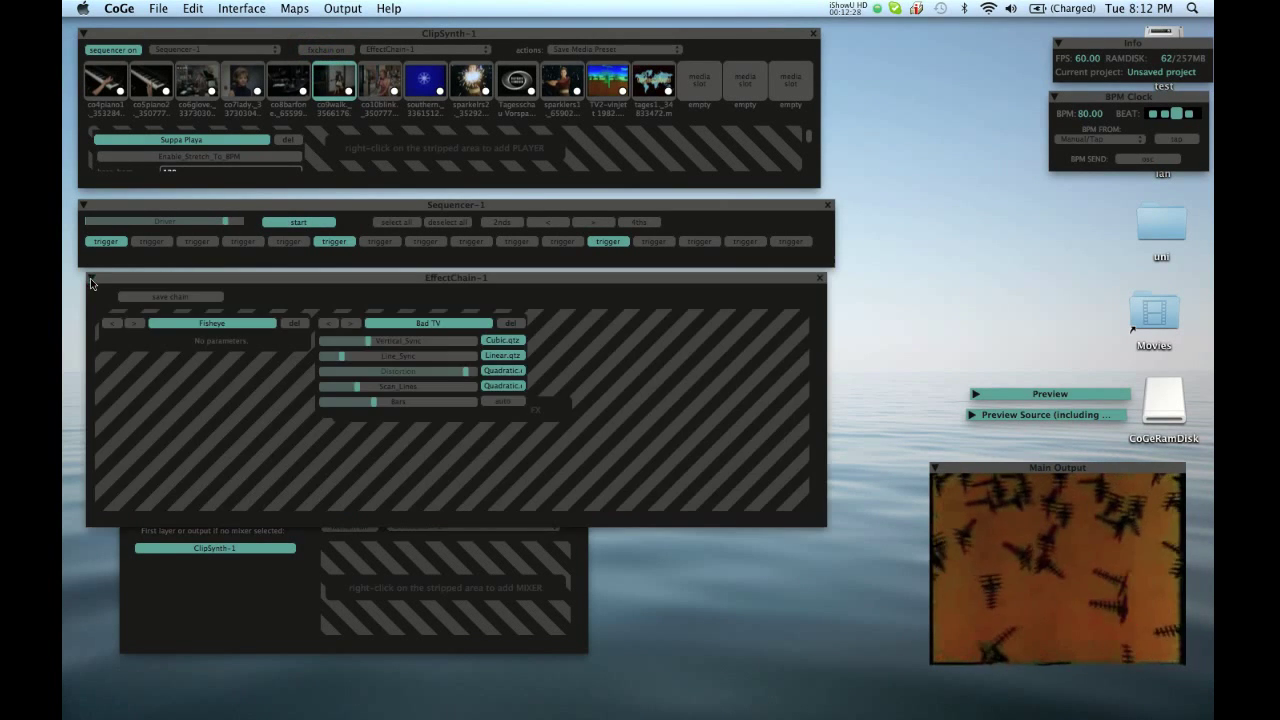
- Switch Fisheye and Bad TV off in EffectChain-1 and switch both back on
left_click(256, 320)
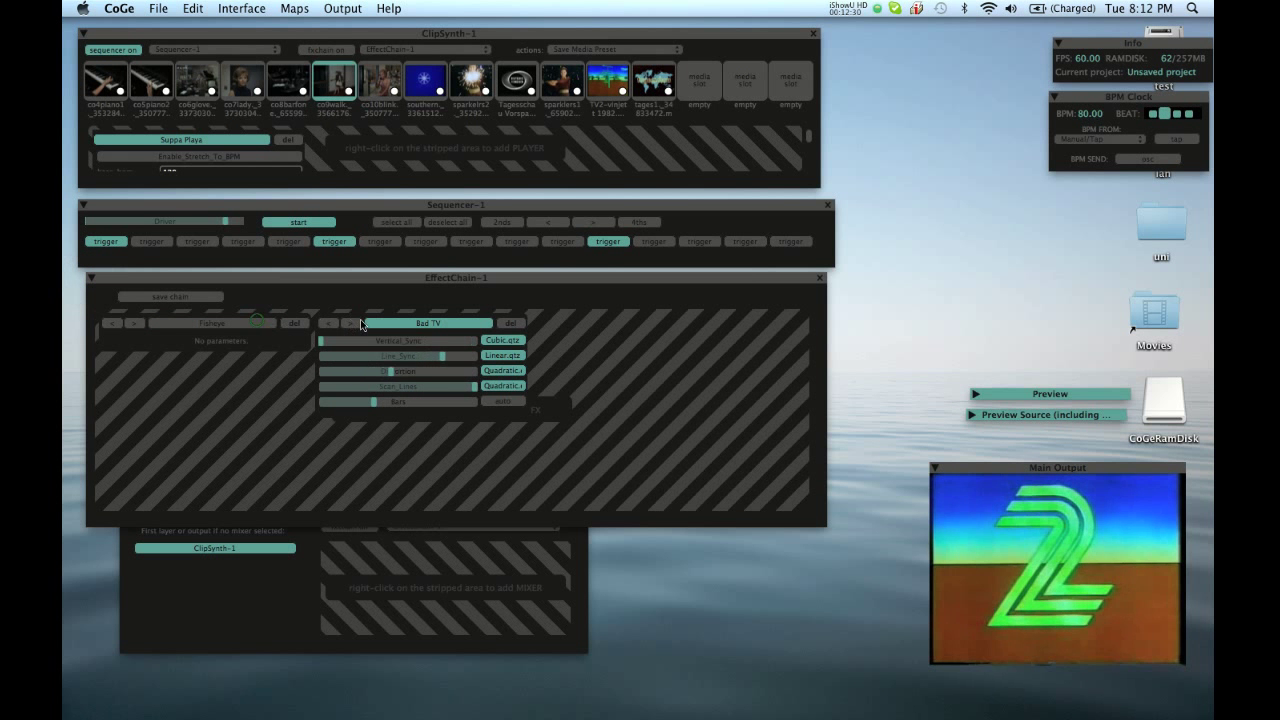
left_click(376, 320)
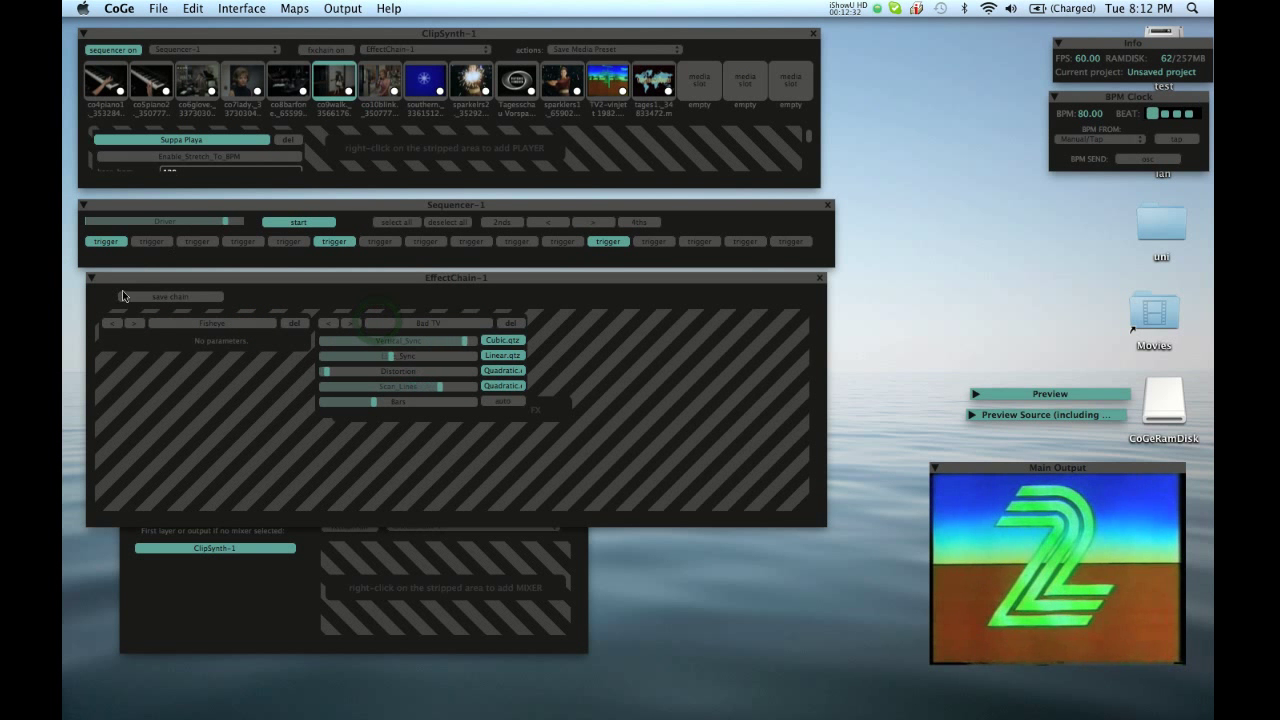
left_click(186, 317)
left_click(389, 322)
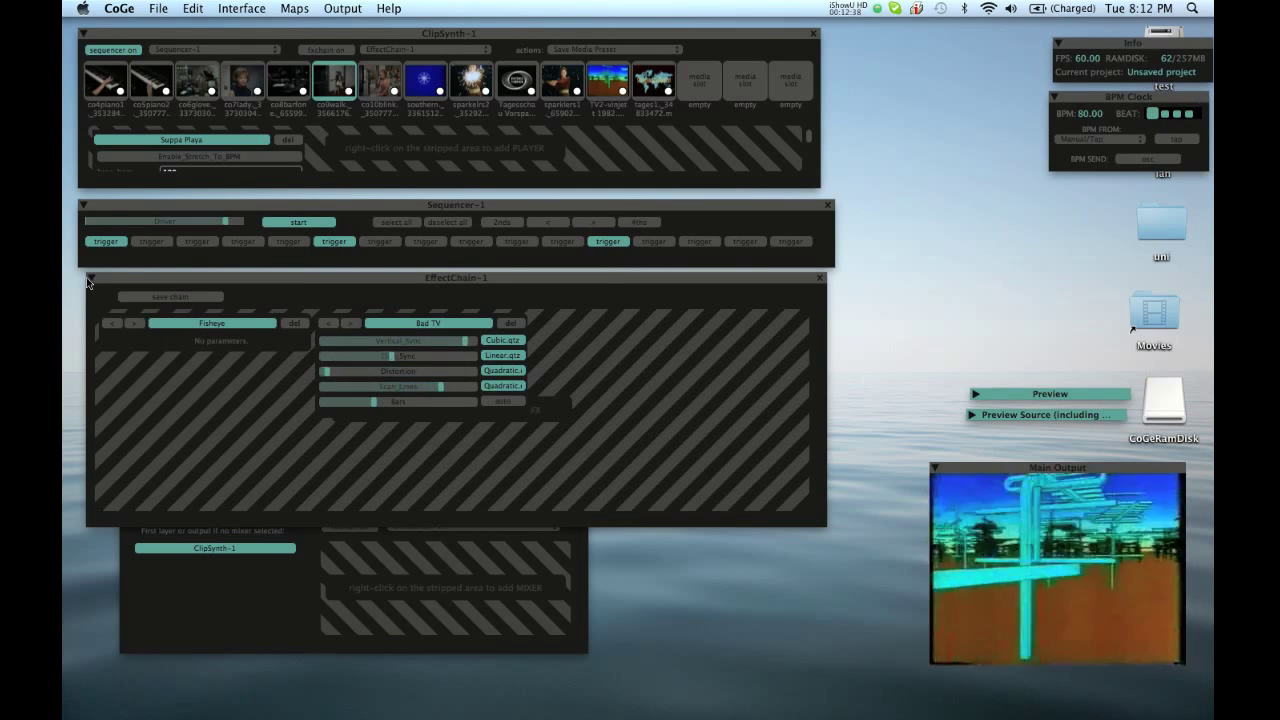
- Save EffectChain-1 in the fxchains folder under the name "fish badtv"
left_click(176, 292)
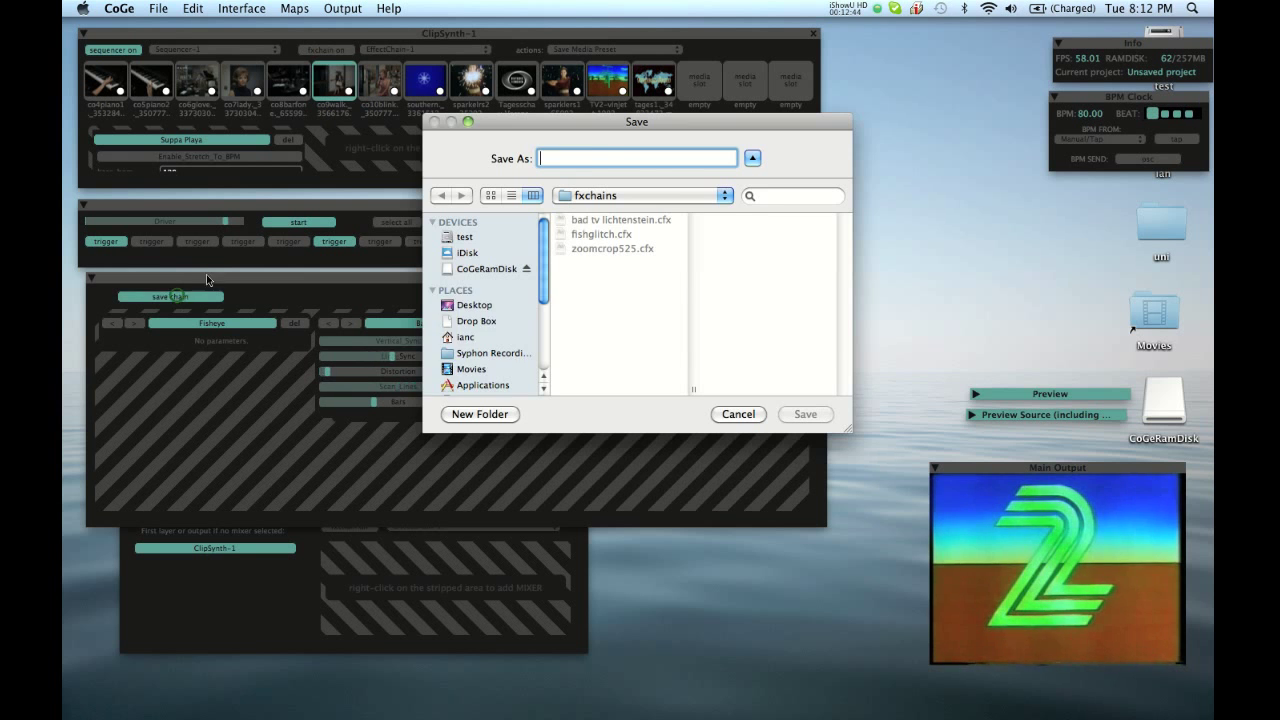
left_click(604, 160)
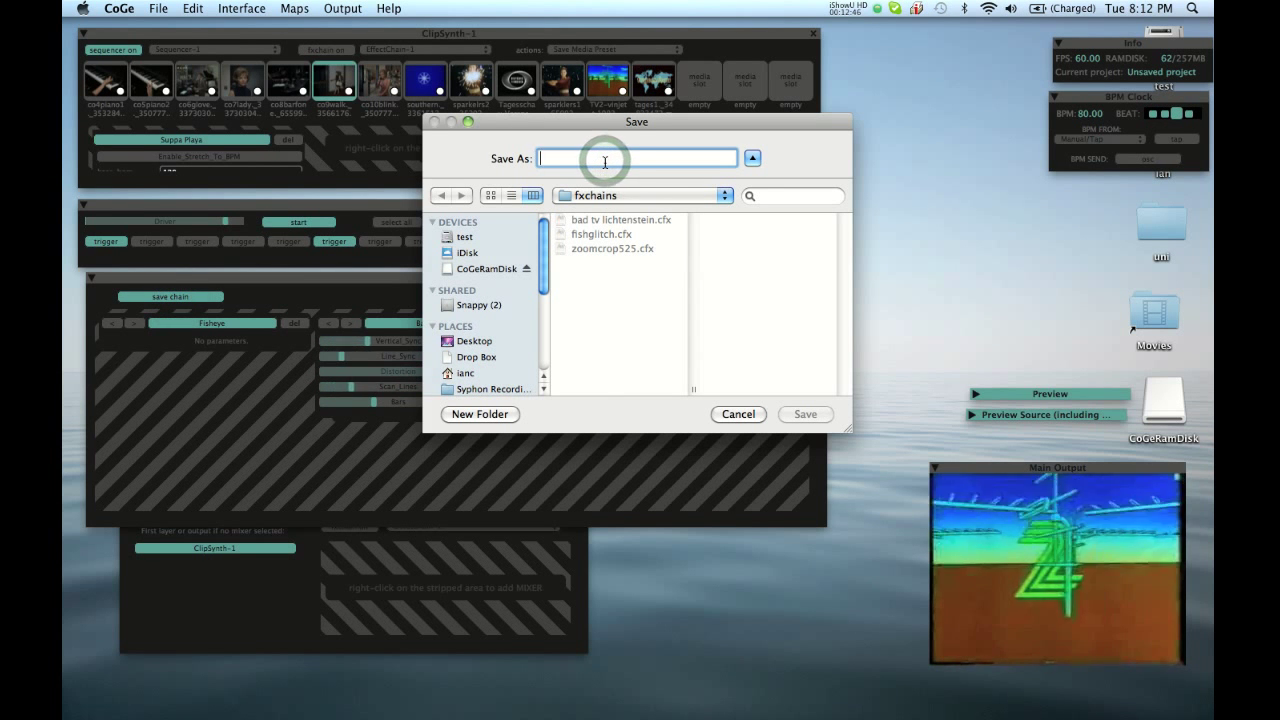
type("fish ")
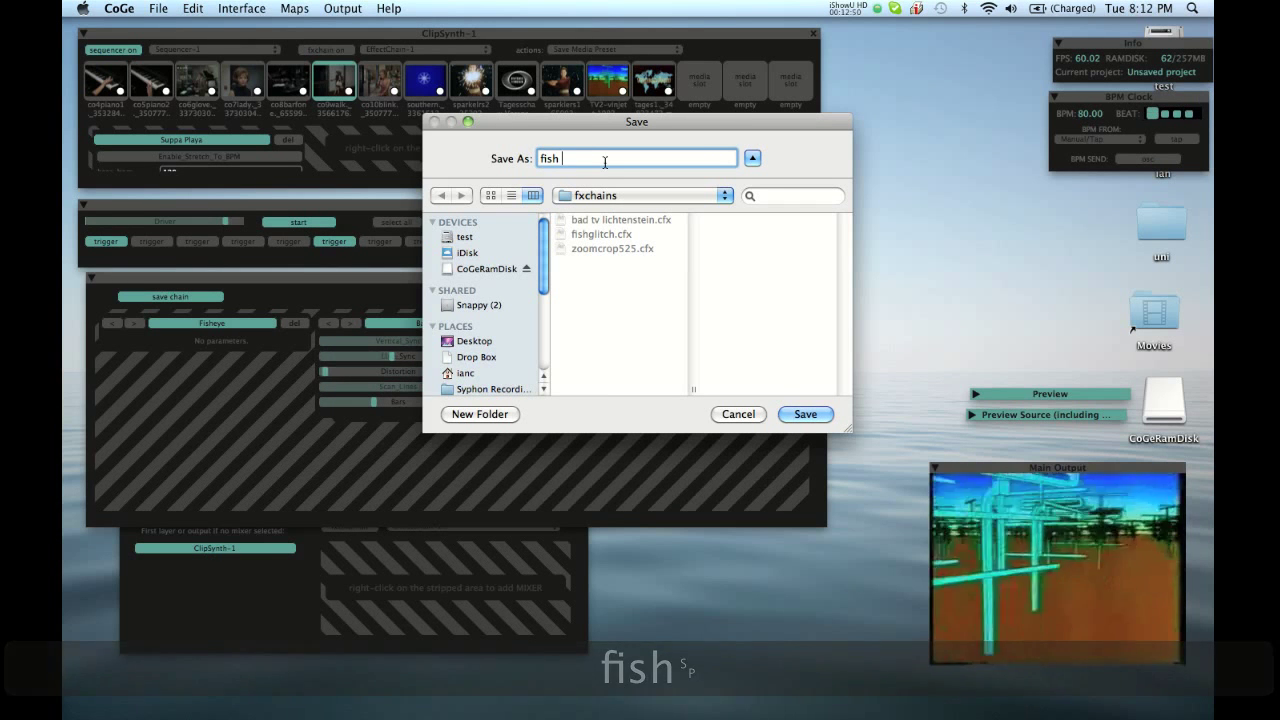
type("badtc")
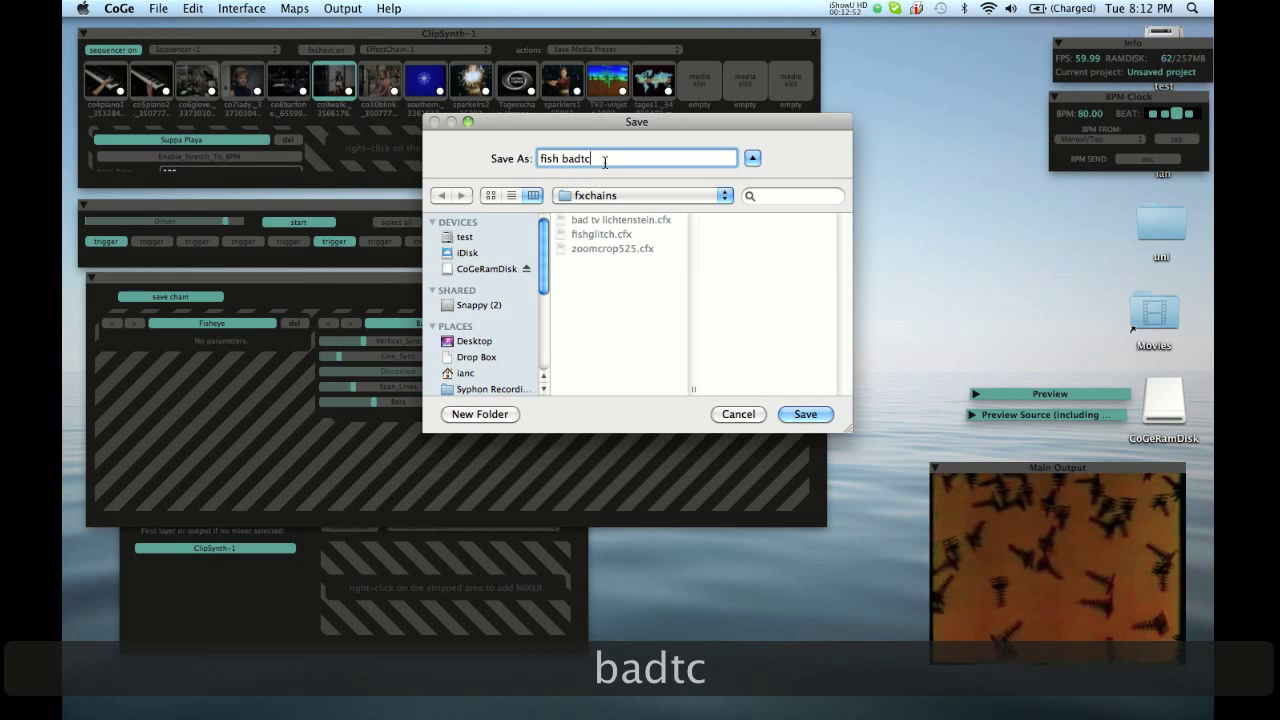
key("BackSpace")
type("v")
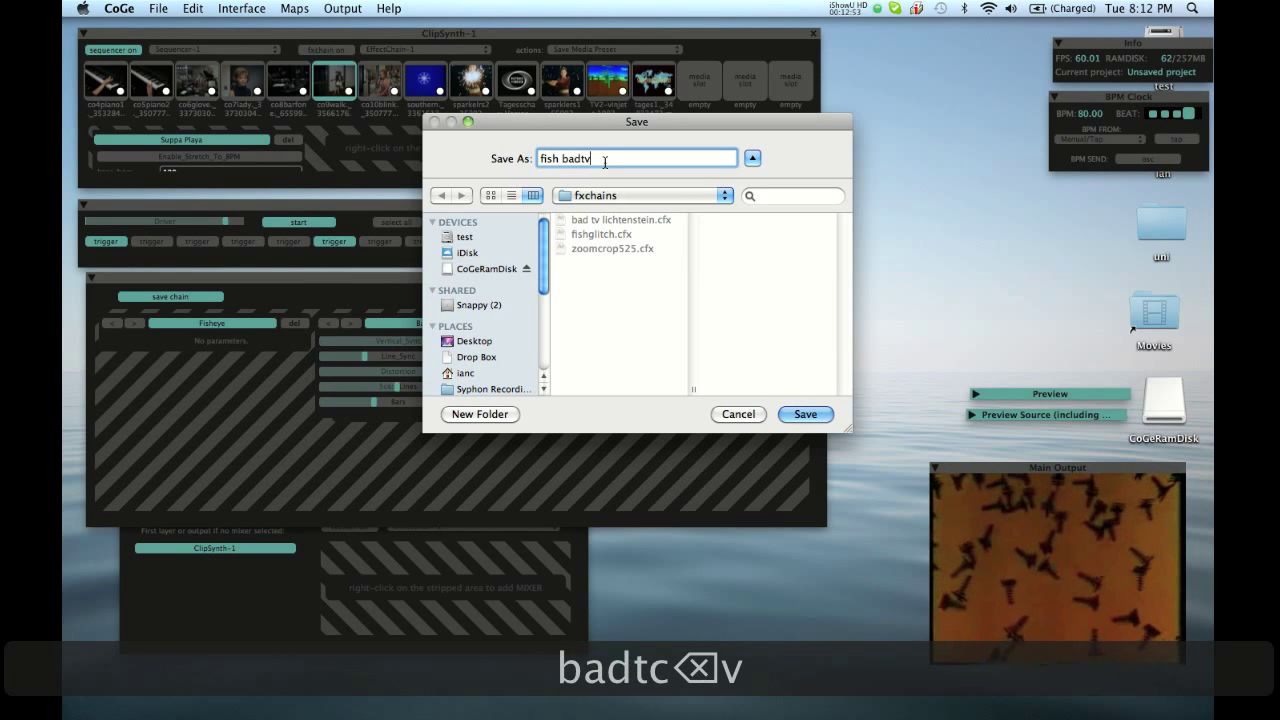
left_click(797, 413)
- Collapse EffectChain-1 and park it in the free space between ClipSynth-1 and the Info window
left_click(88, 278)
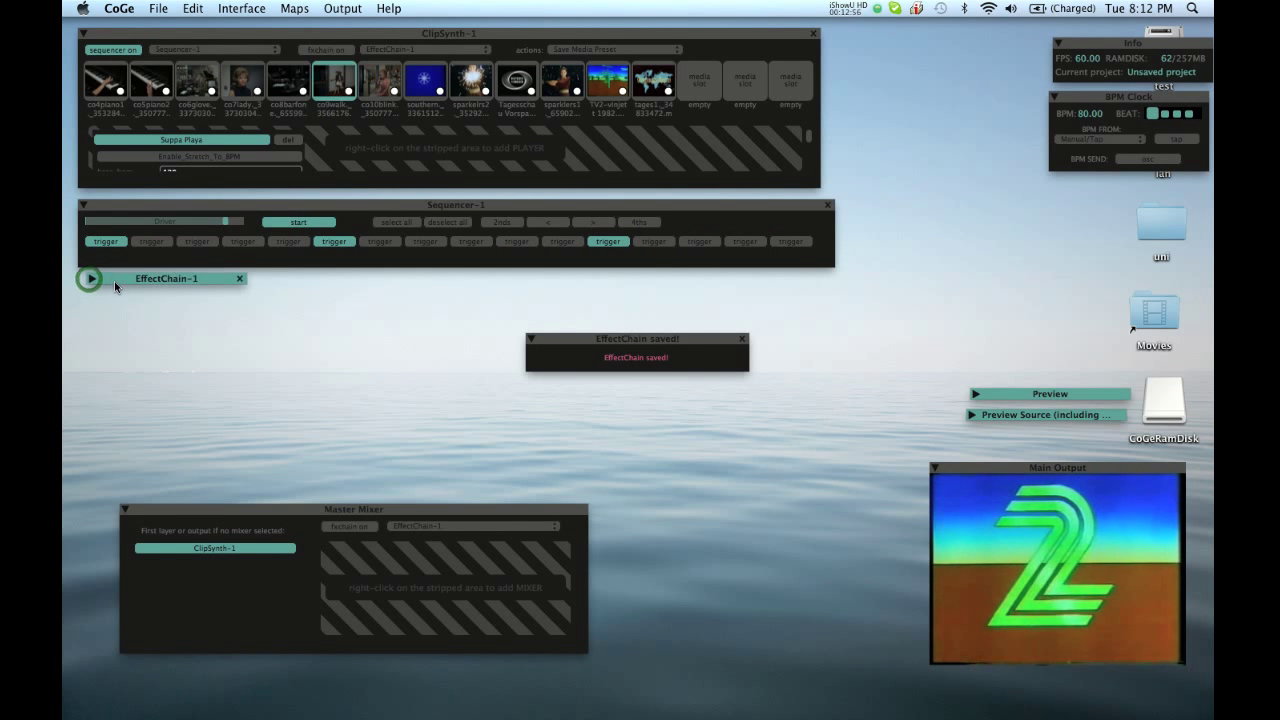
left_click_drag(114, 283, 916, 48)
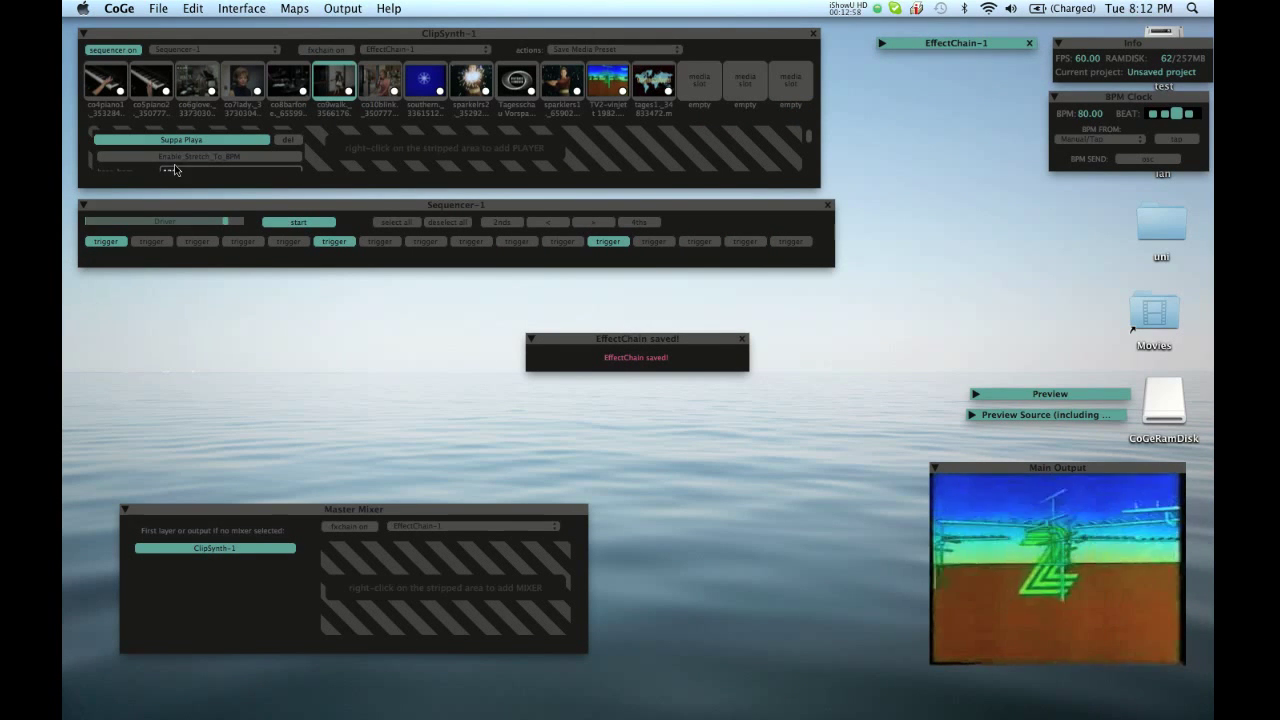
left_click(330, 51)
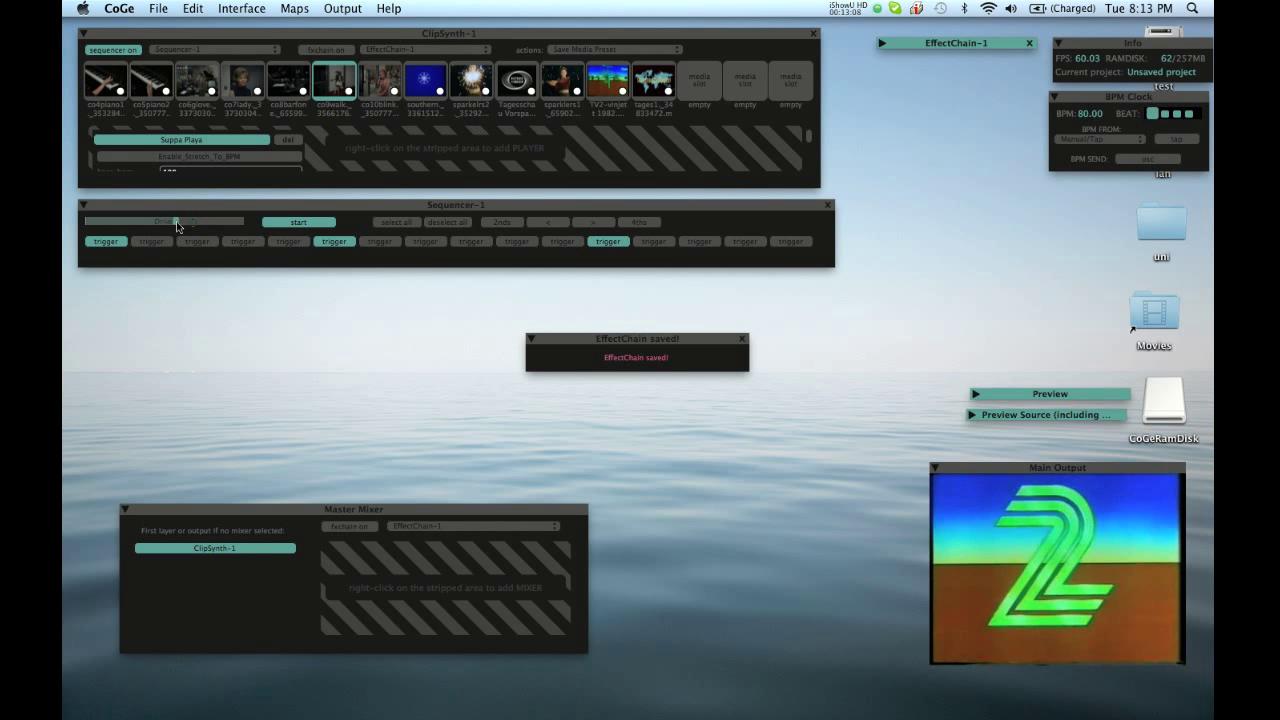
- Scrub Sequencer-1's Driver slider by hand and set Driver to be controlled with Measure Position
left_click_drag(80, 222, 128, 221)
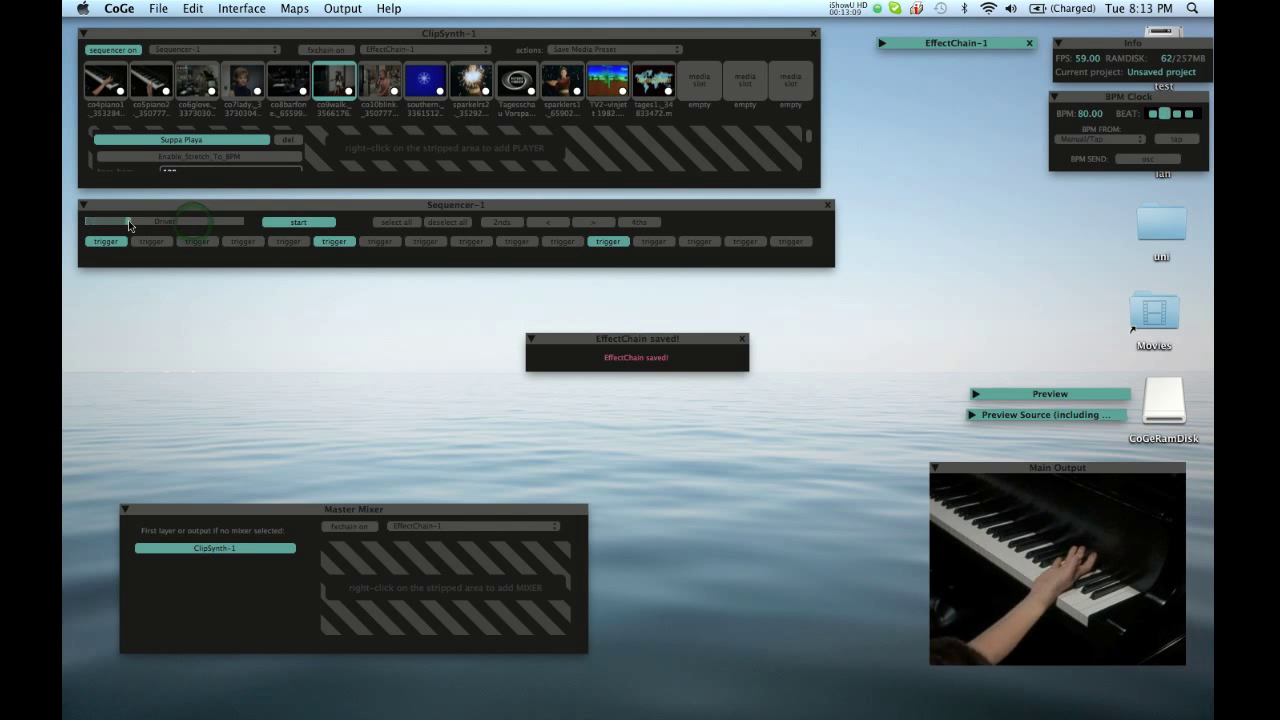
right_click(225, 223)
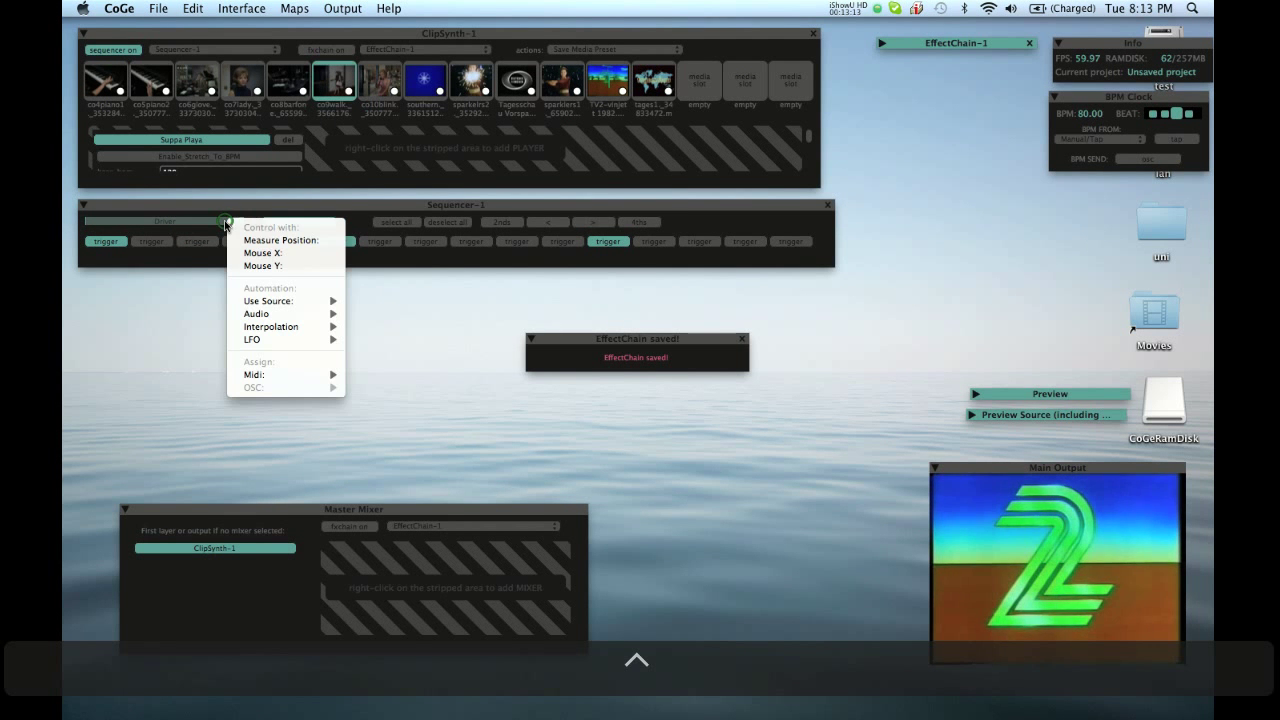
left_click(268, 244)
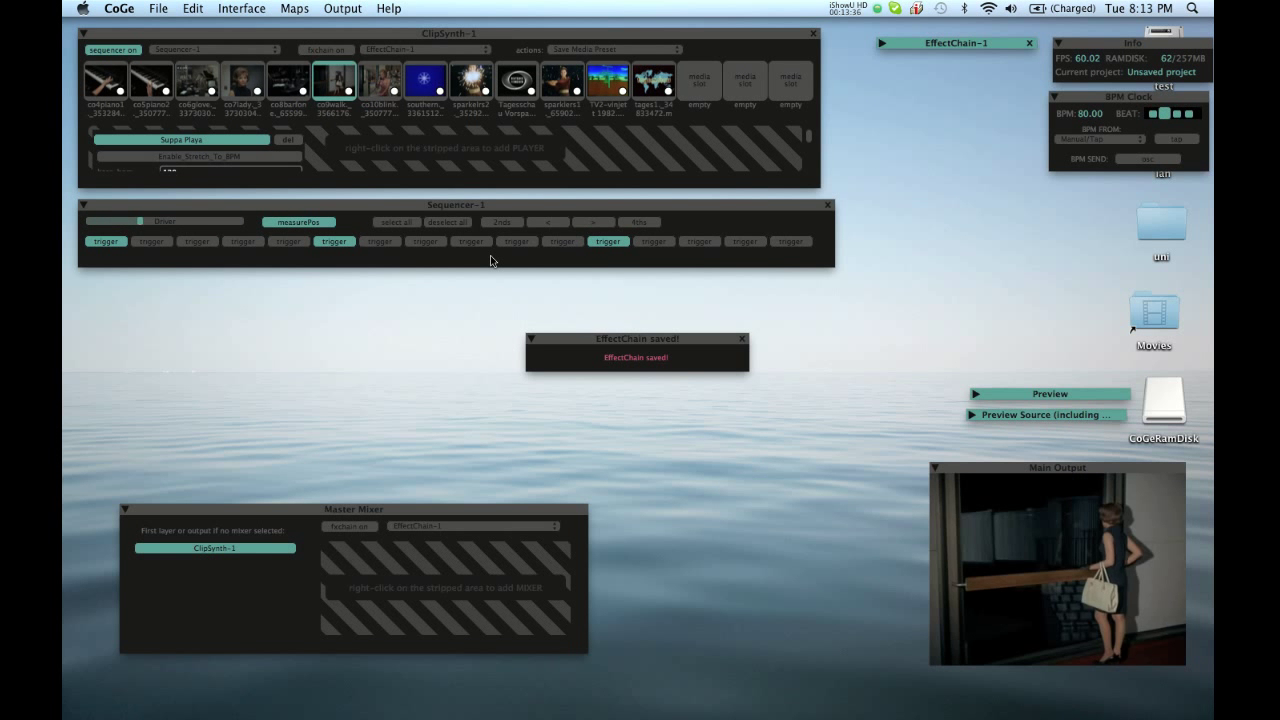
- Enable the third, eighth and thirteenth triggers in Sequencer-1
left_click(196, 245)
left_click(422, 240)
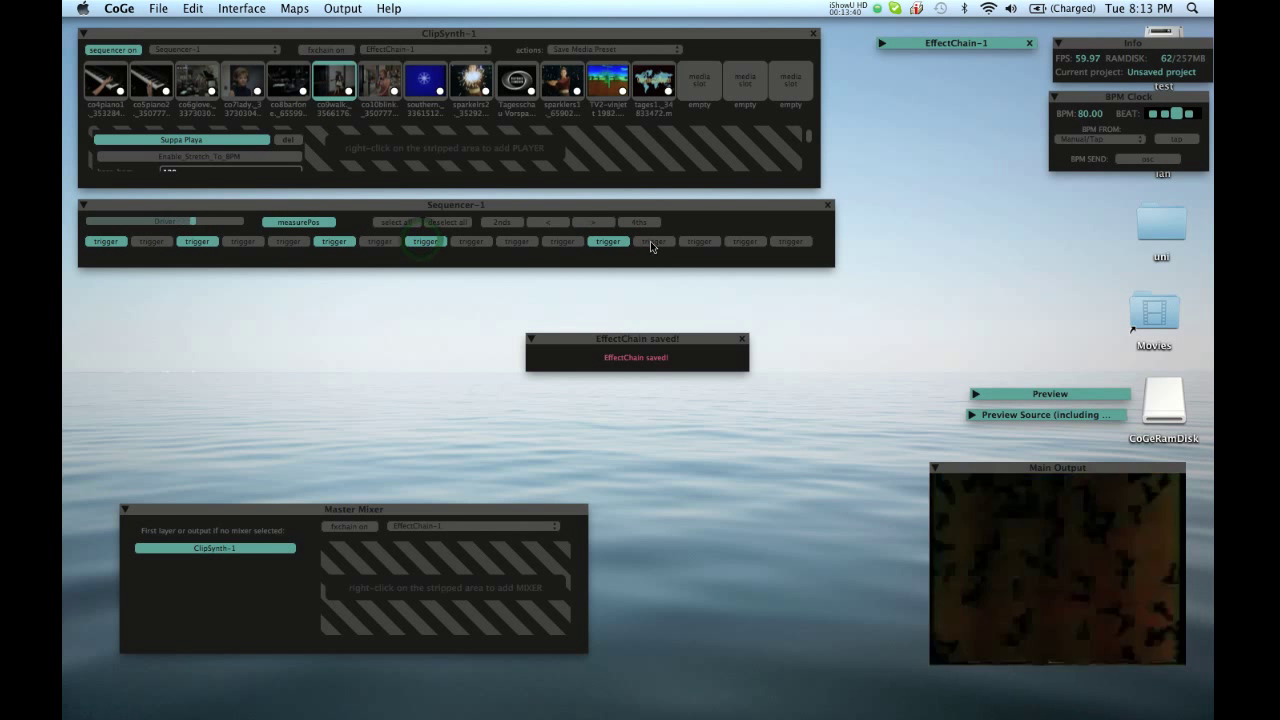
left_click(688, 243)
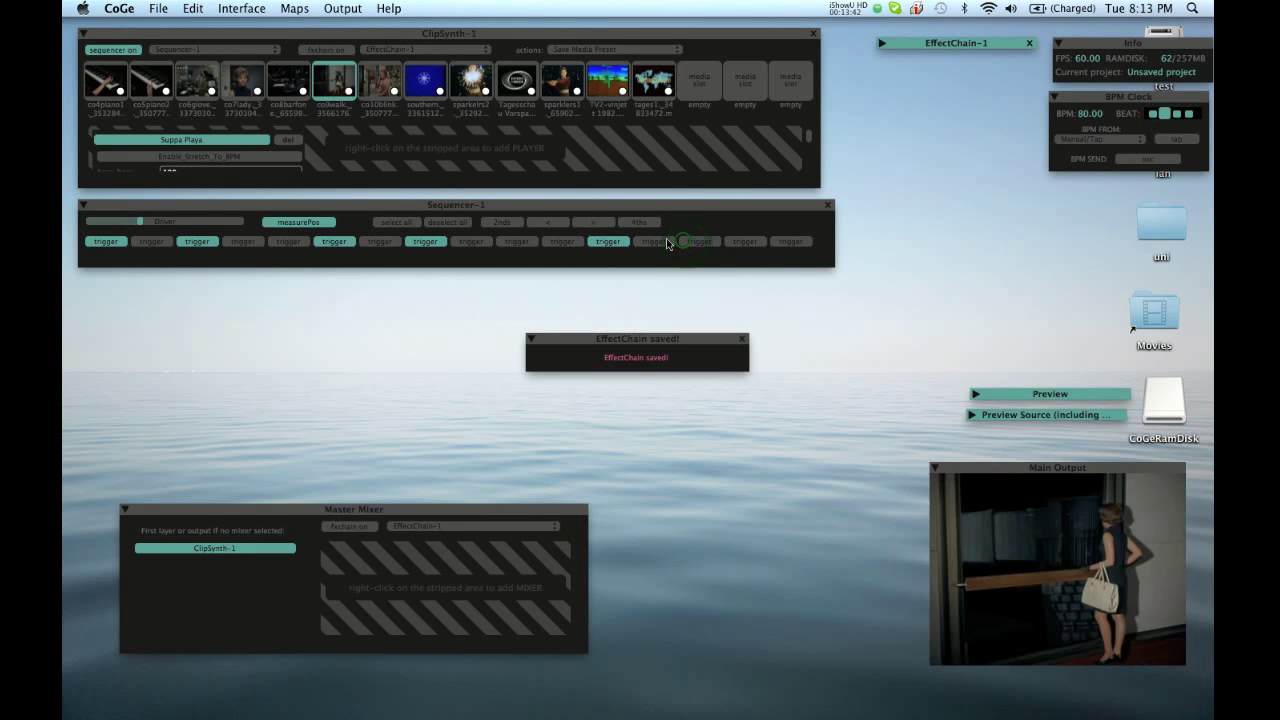
left_click(664, 240)
- Enable the second and seventh triggers in Sequencer-1 and disable the third, sixth and twelfth
left_click(368, 243)
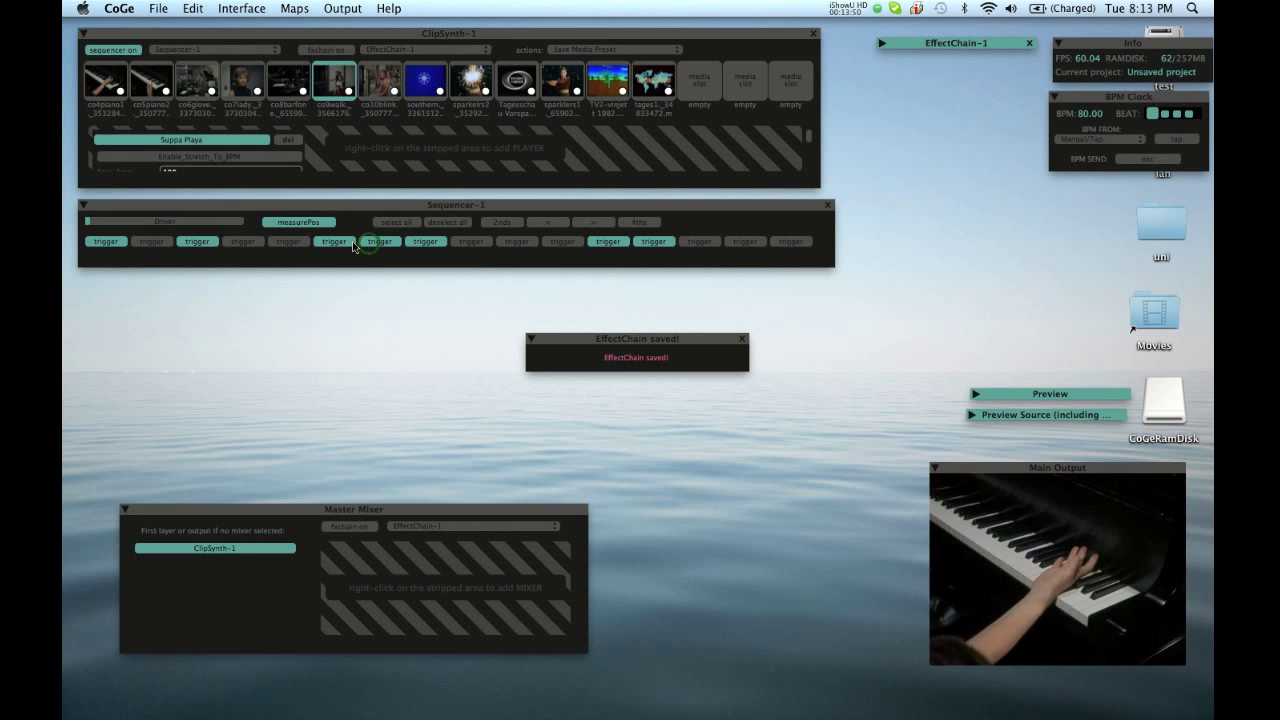
left_click(333, 241)
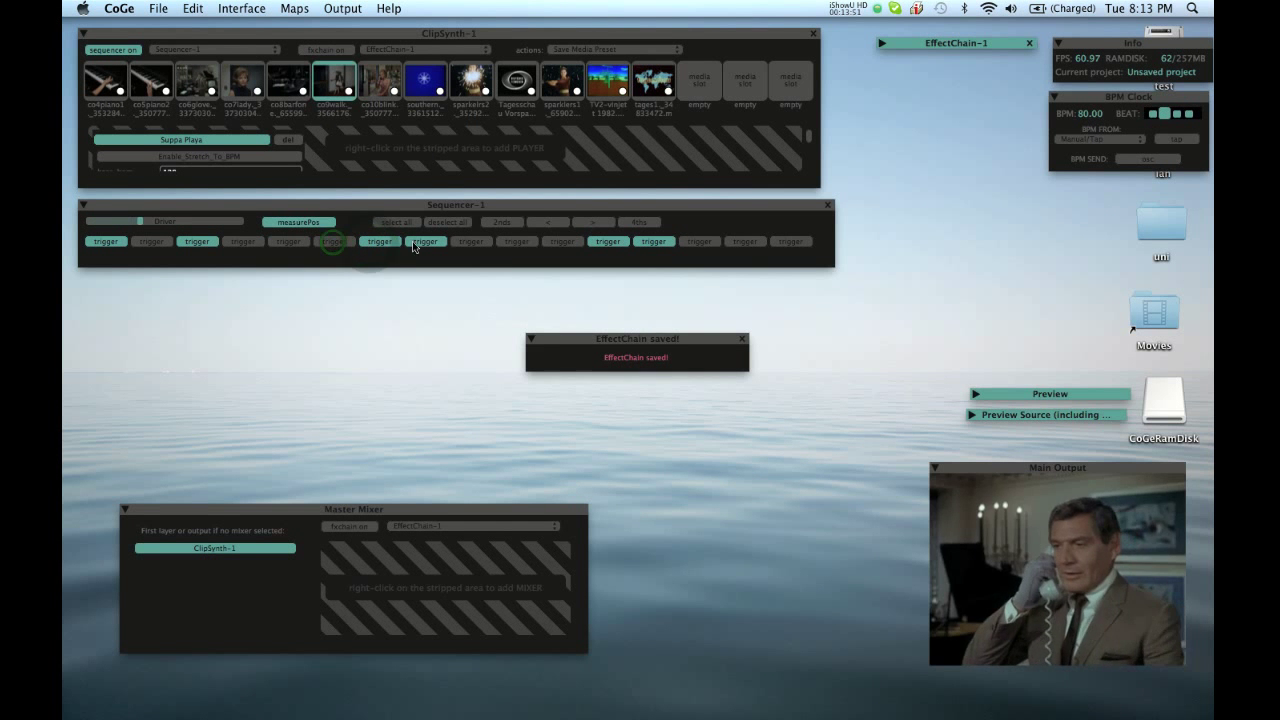
left_click(602, 236)
left_click(182, 238)
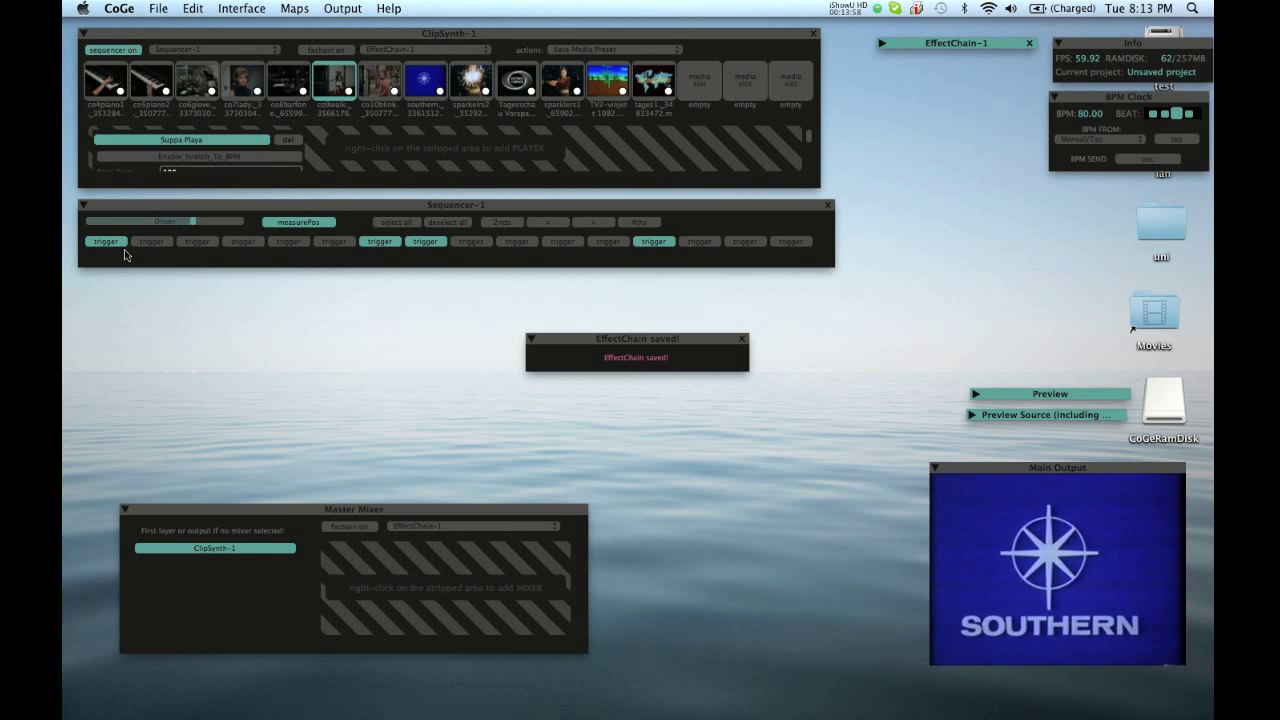
left_click(133, 244)
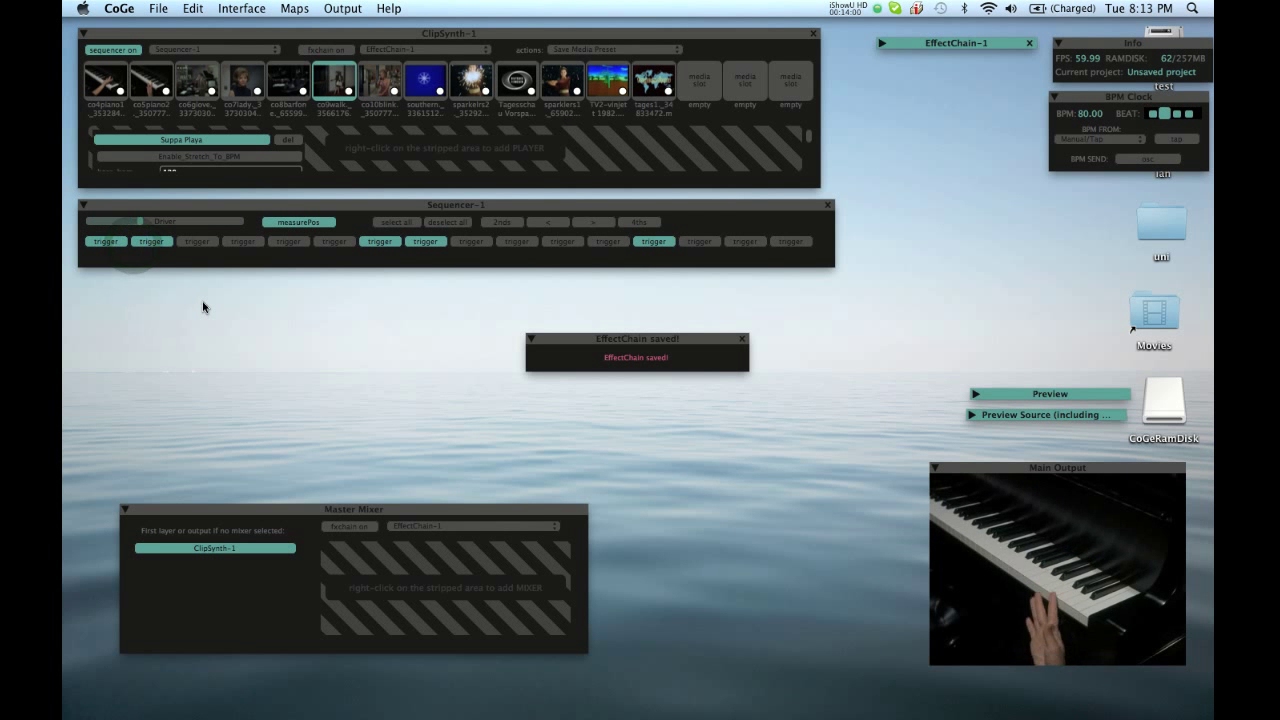
- Add a second ClipSynth, place it directly below Sequencer-1, and move the "EffectChain saved!" notice out of its way
left_click(314, 8)
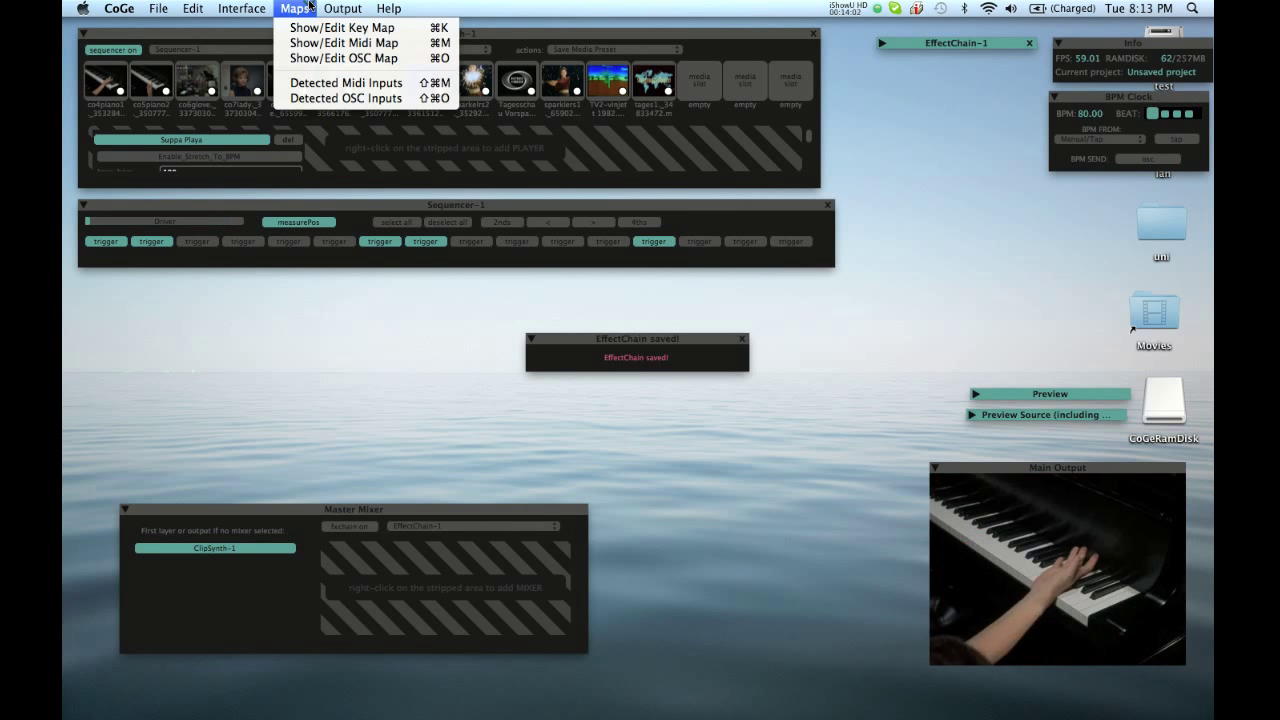
mouse_move(248, 8)
left_click(266, 28)
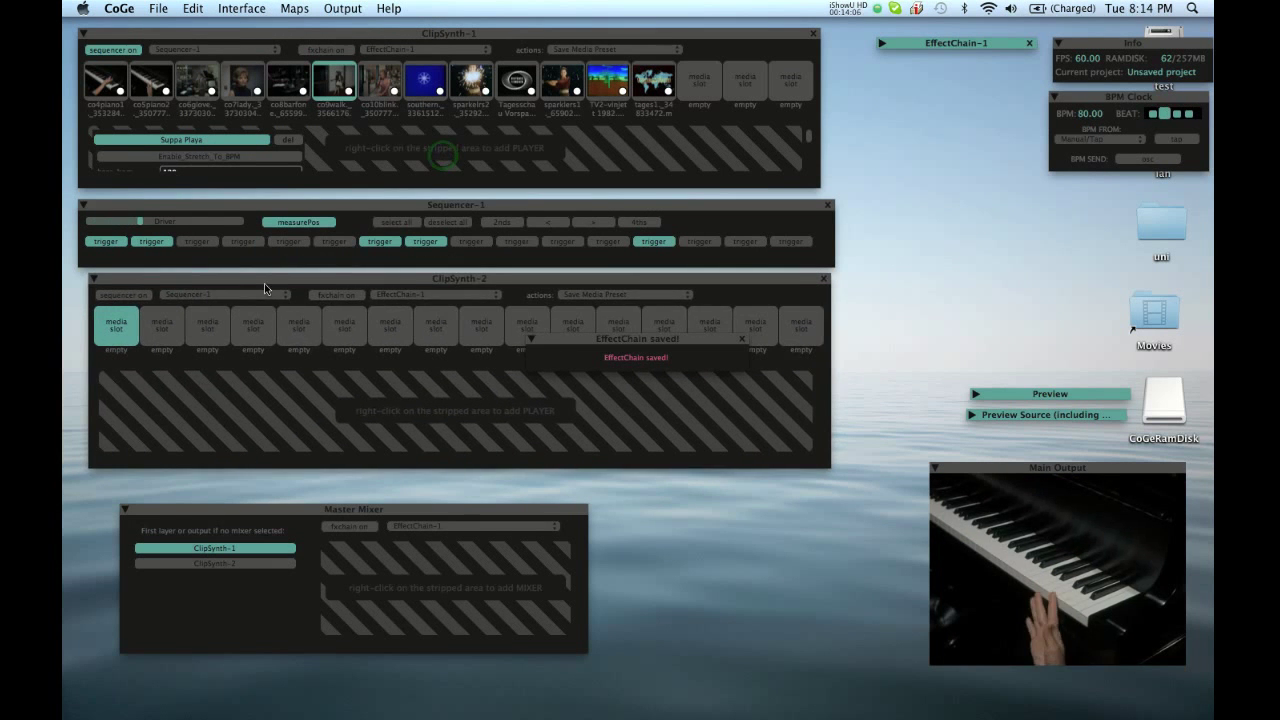
left_click_drag(586, 343, 884, 74)
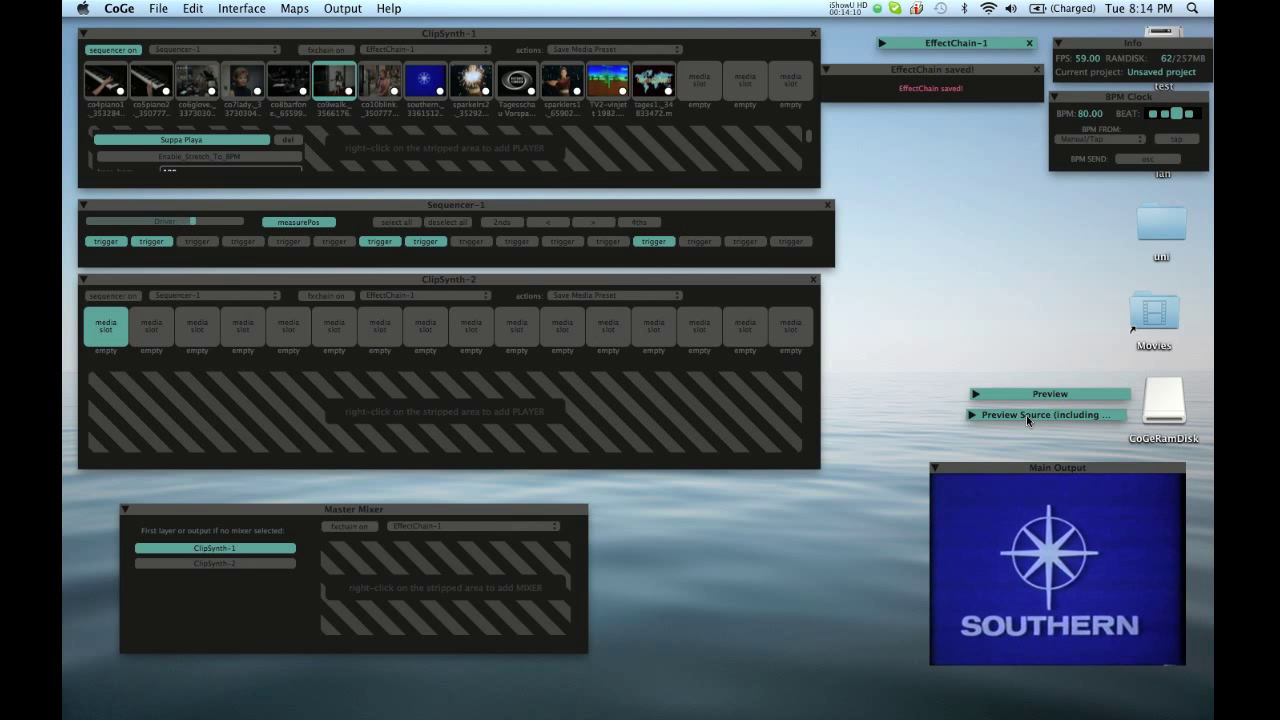
- Load all26beep.mov and three more clips from the Movies folder "qt all watched over" into the first four media slots of ClipSynth-2
left_click(1171, 311)
double_click(1171, 311)
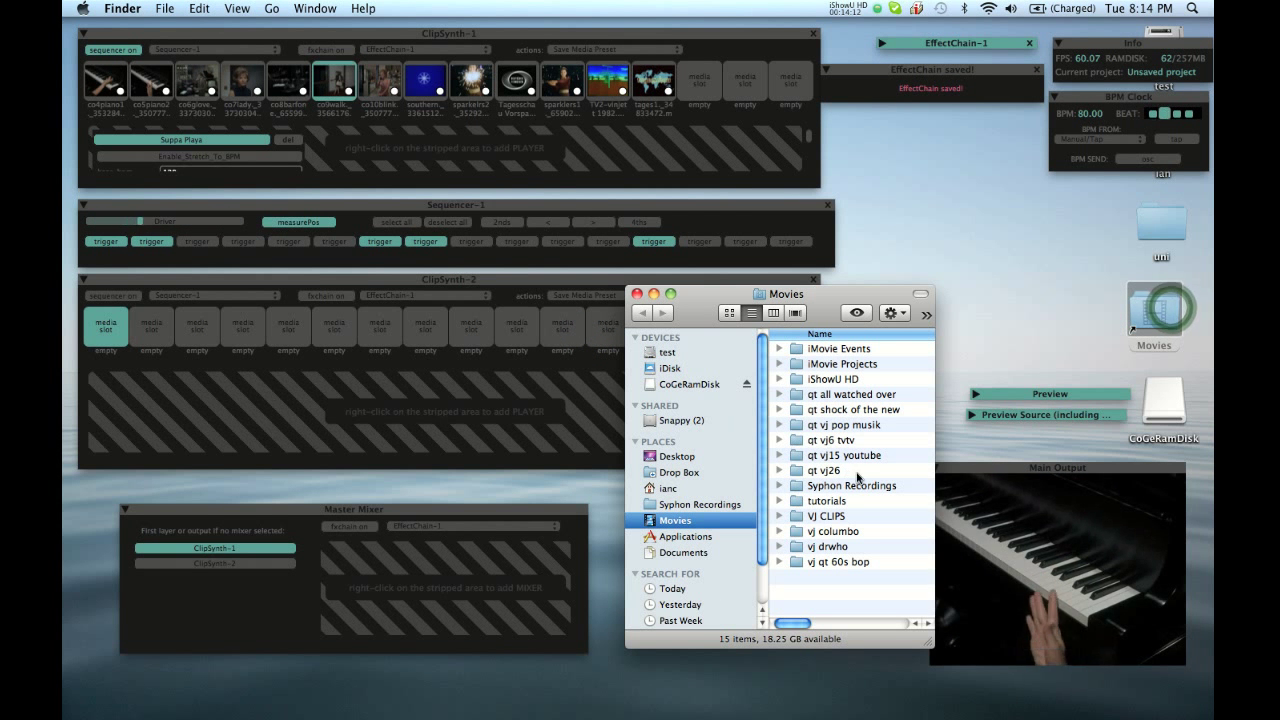
double_click(837, 394)
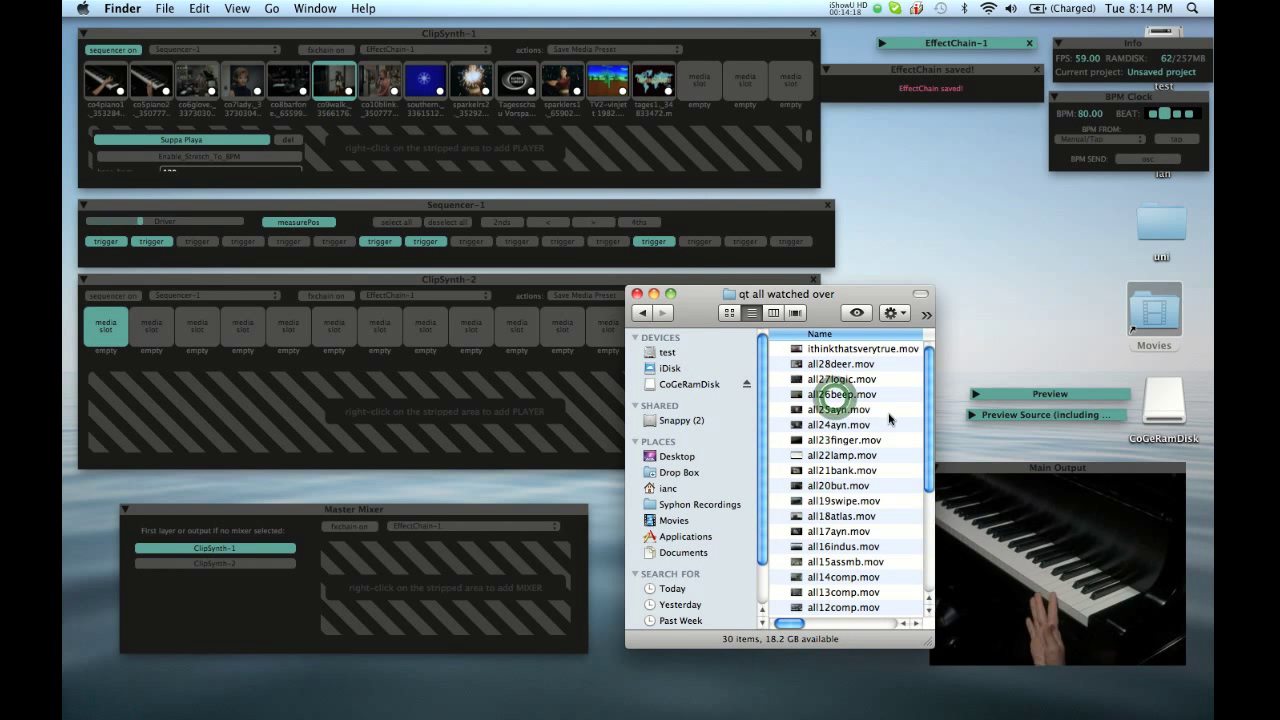
left_click(830, 394)
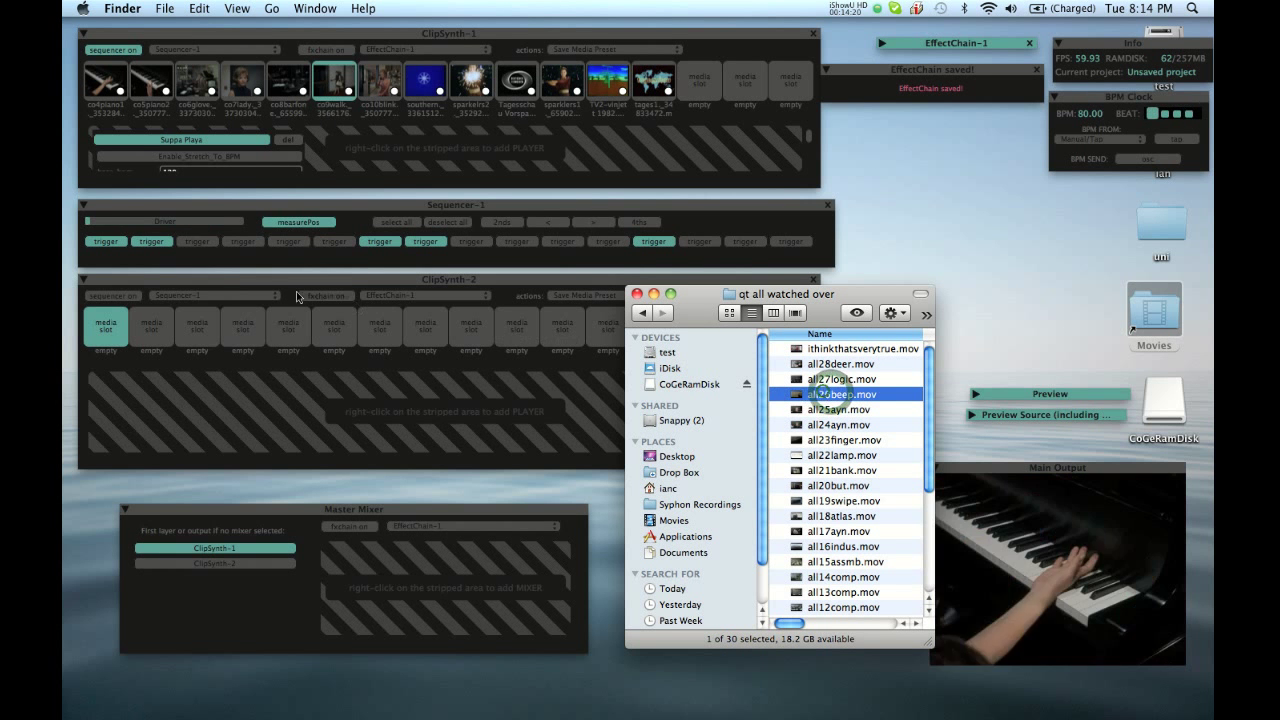
left_click_drag(840, 394, 105, 325)
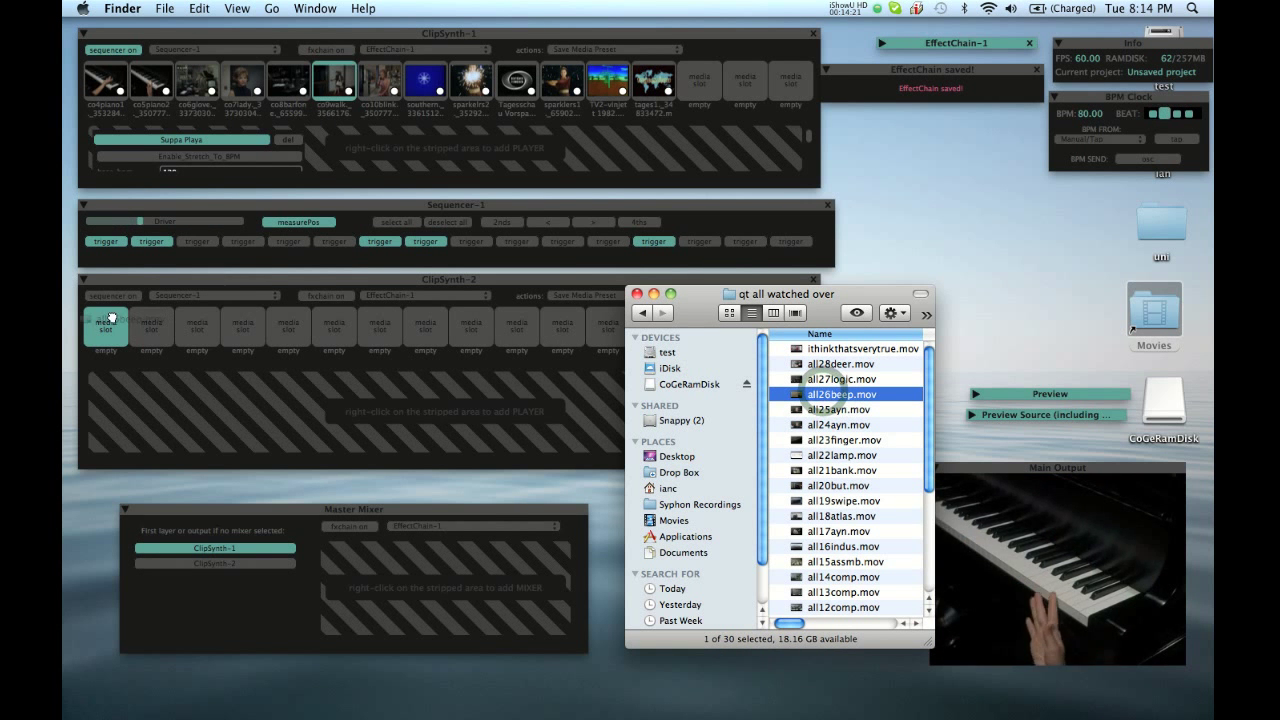
left_click(636, 294)
- Add the Suppa Playa movie player to ClipSynth-2 and switch it on
left_click(128, 371)
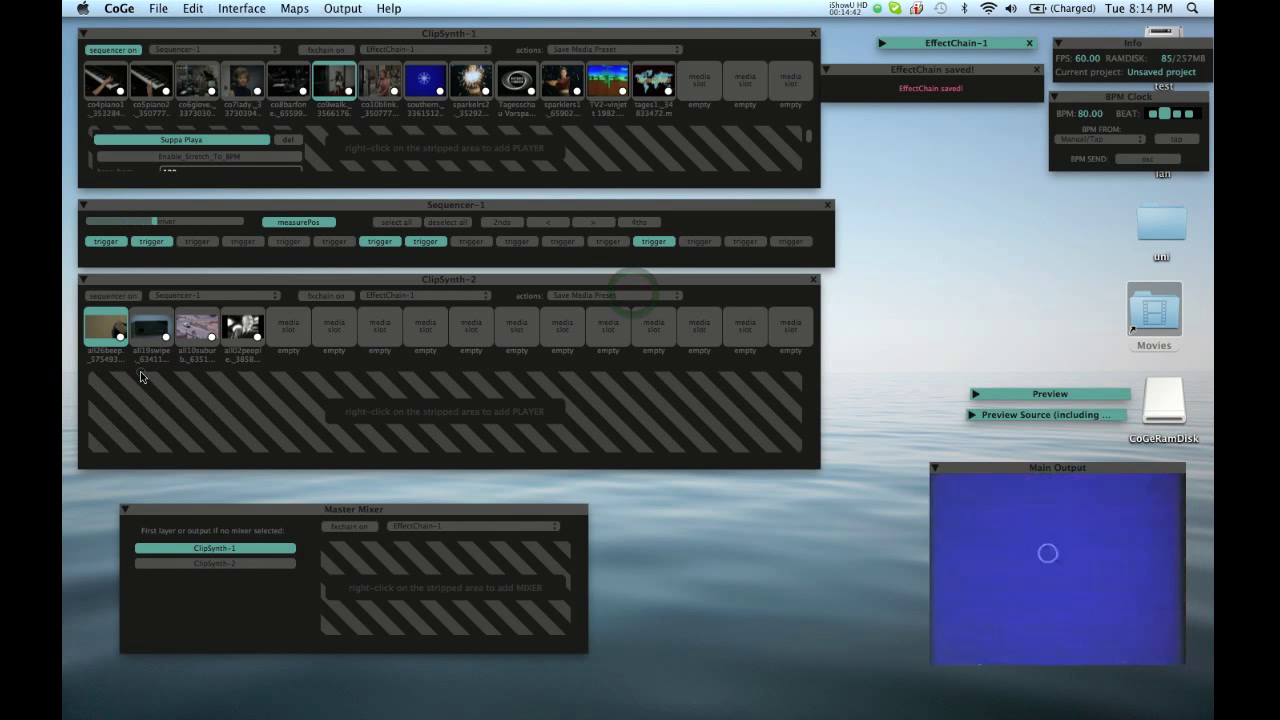
left_click(208, 402)
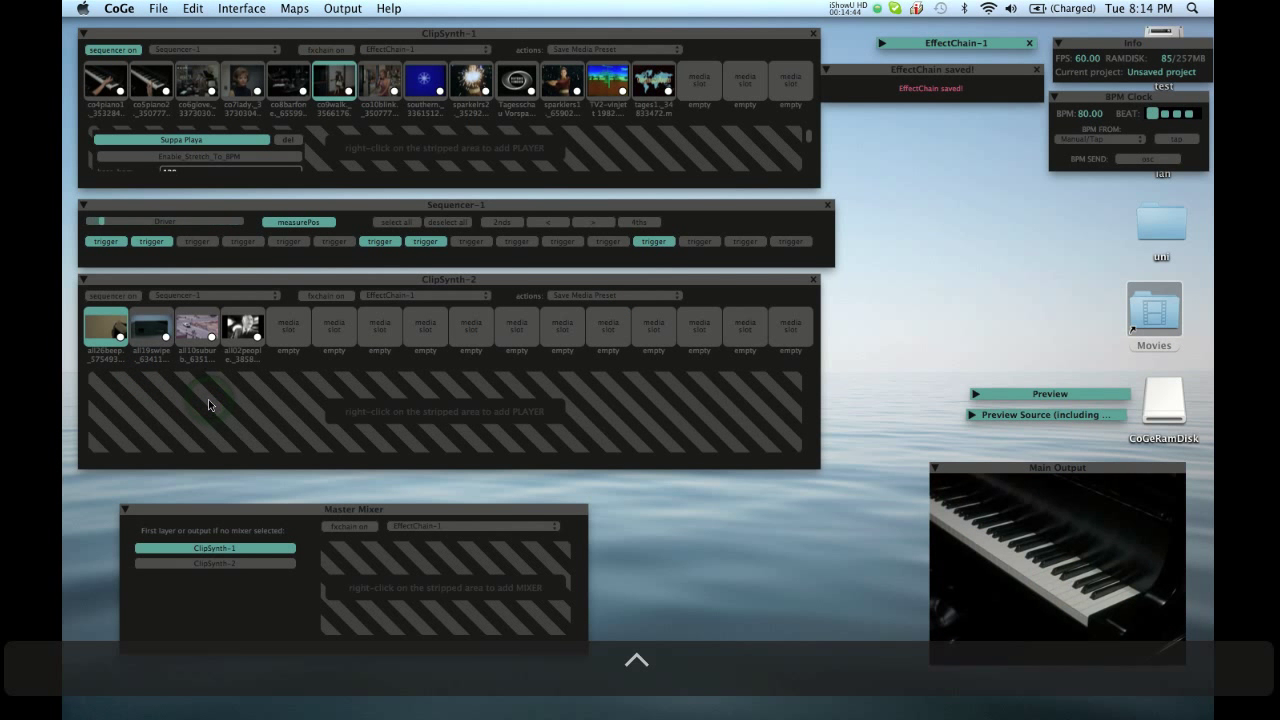
right_click(208, 404)
mouse_move(279, 471)
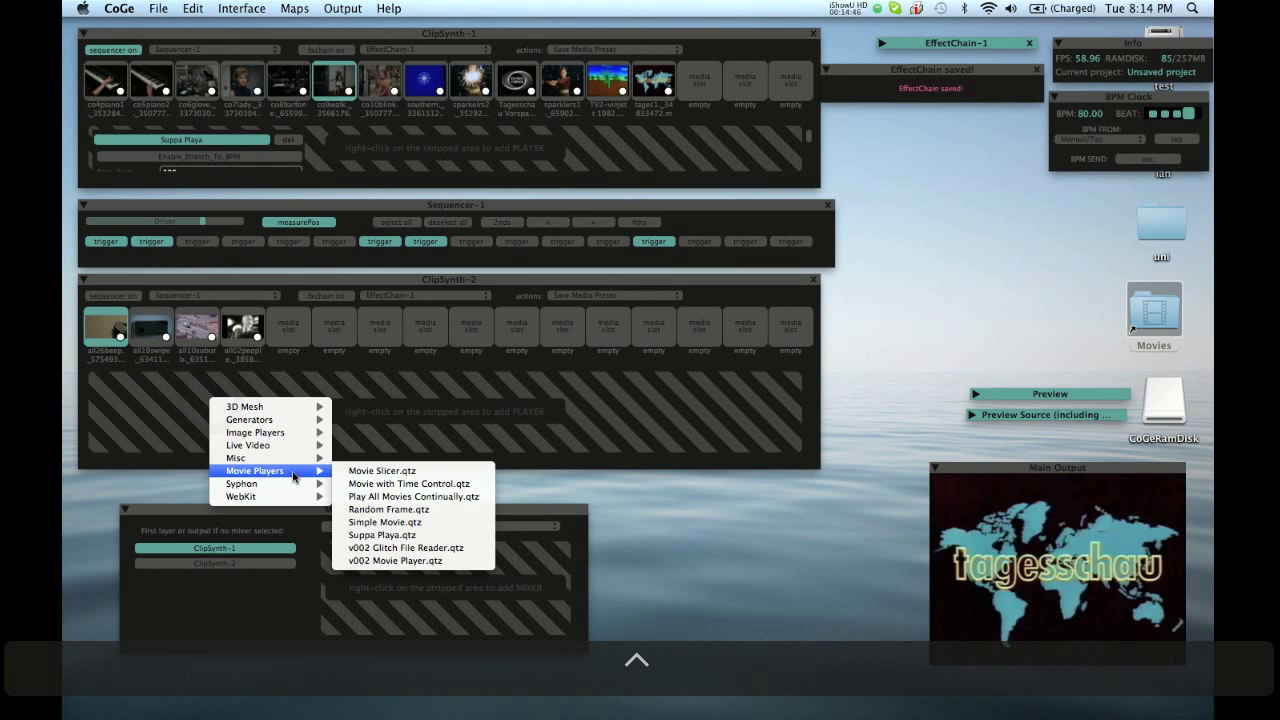
left_click(370, 533)
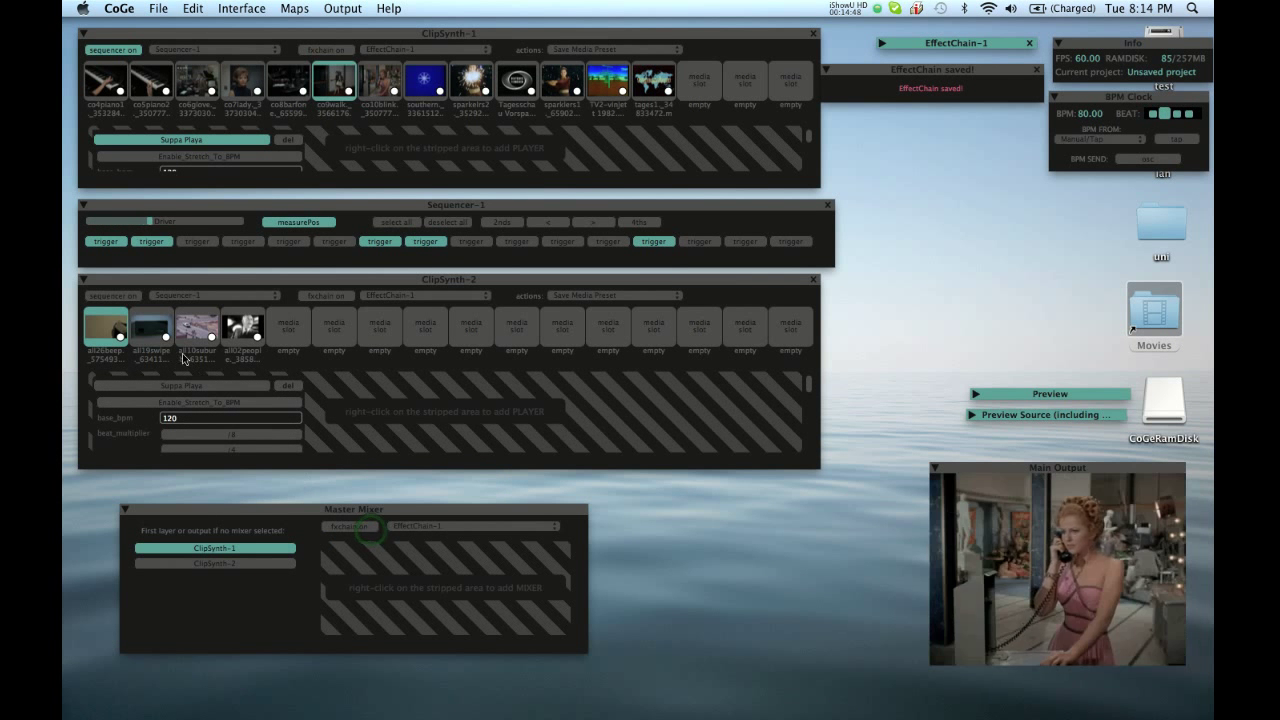
left_click(184, 386)
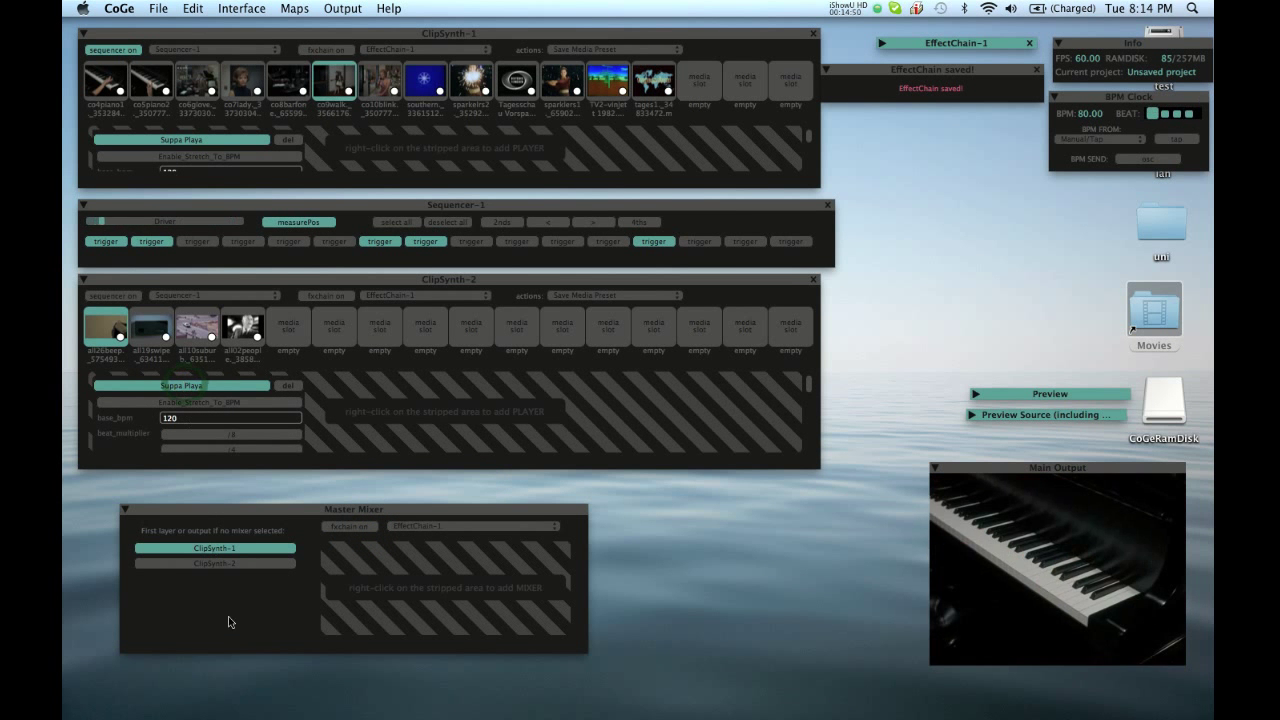
- Send ClipSynth-2 to the output through the Master Mixer and preview its second, third and fourth clips
left_click(216, 564)
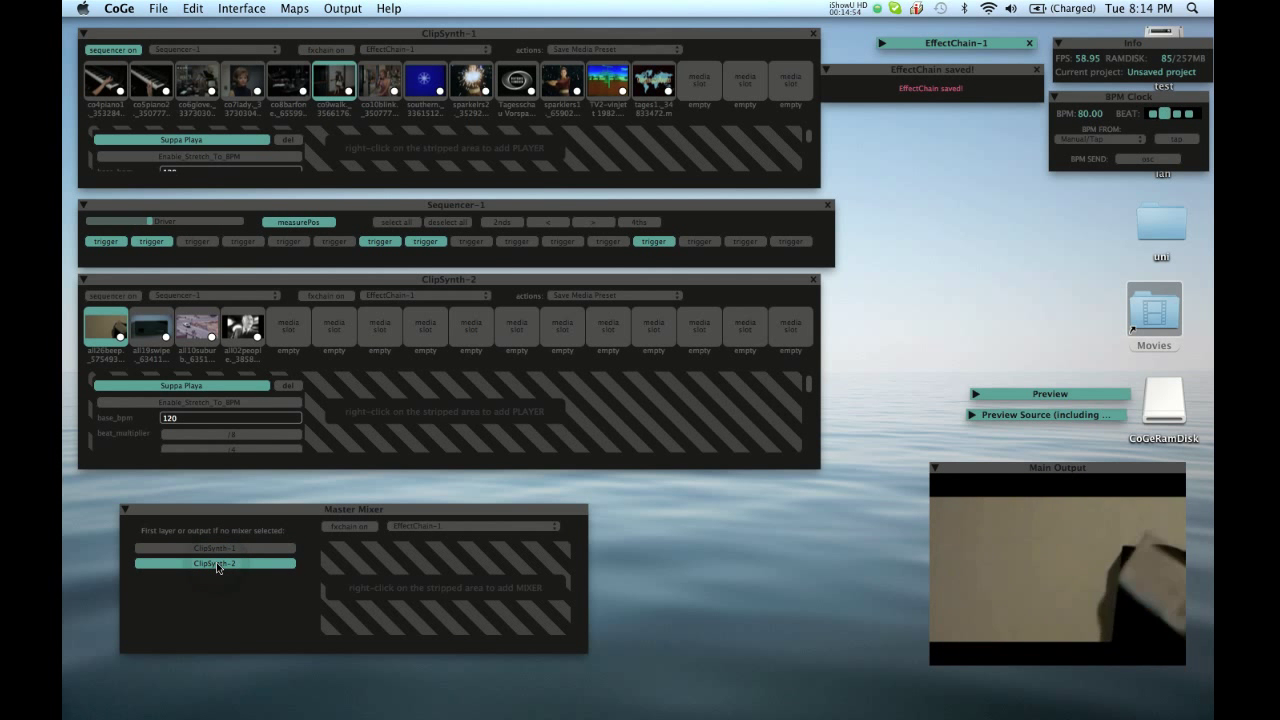
left_click(150, 336)
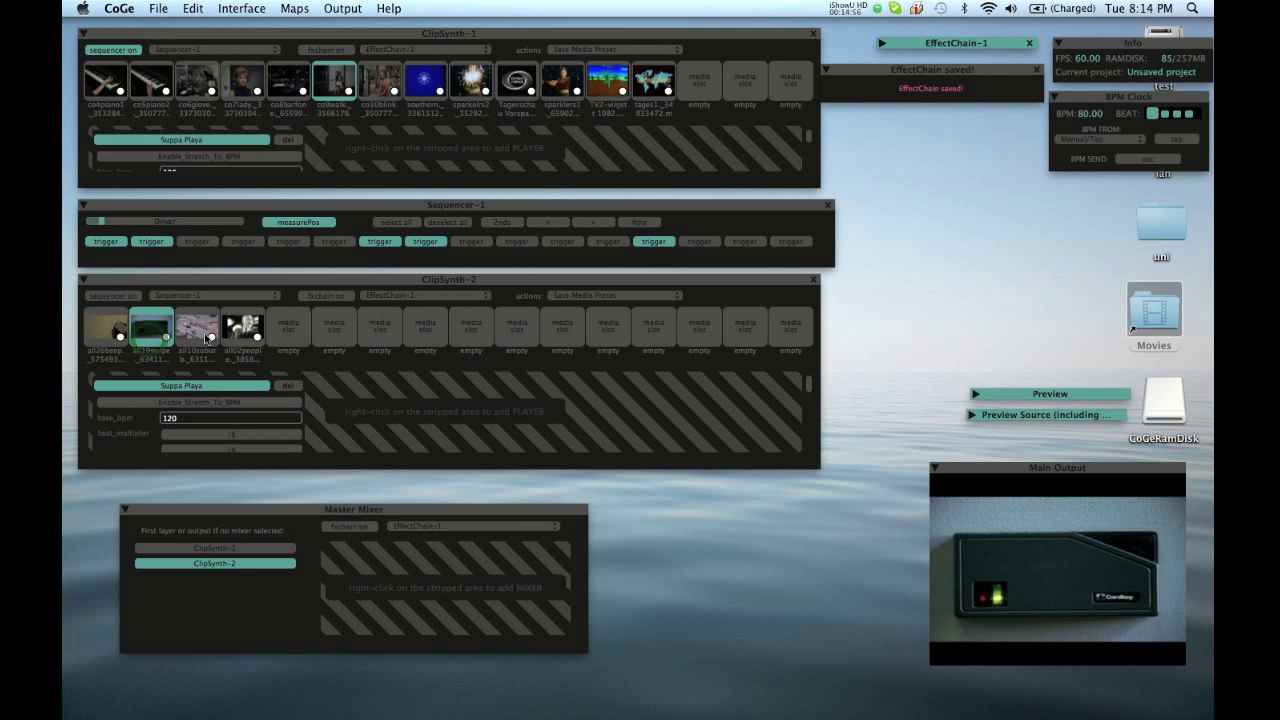
left_click(200, 334)
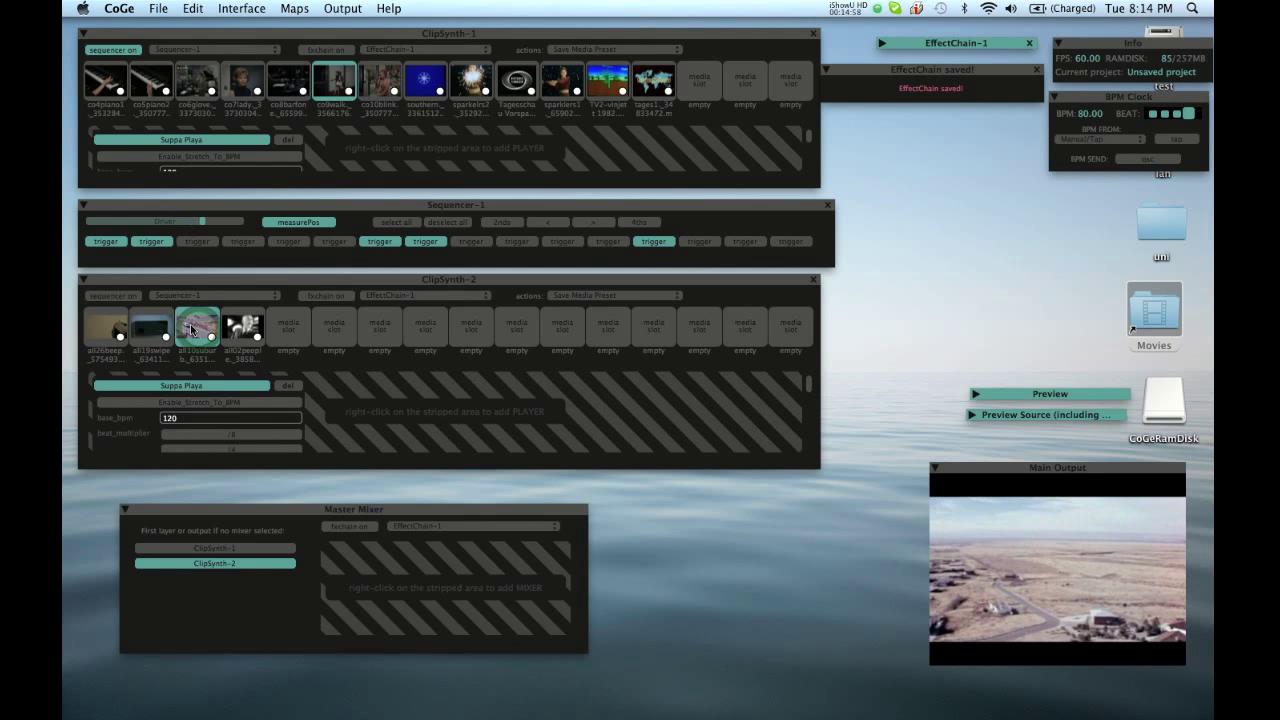
left_click(228, 329)
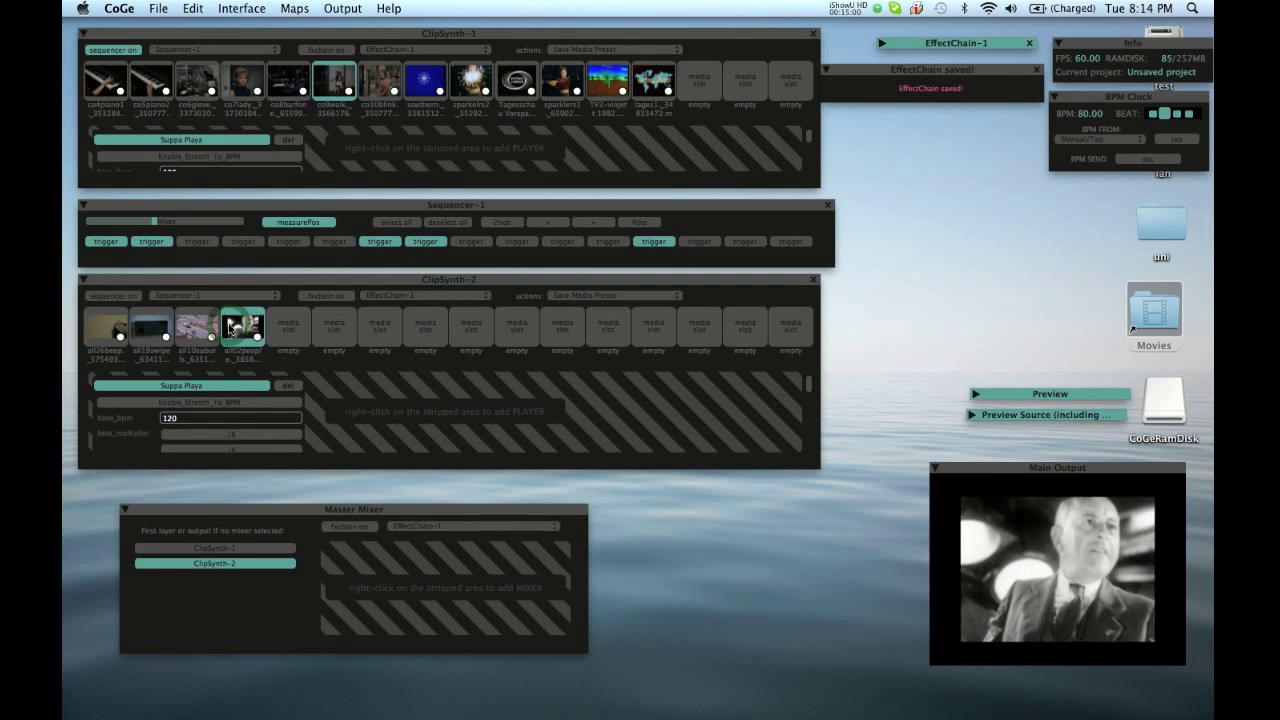
left_click(208, 321)
left_click(162, 327)
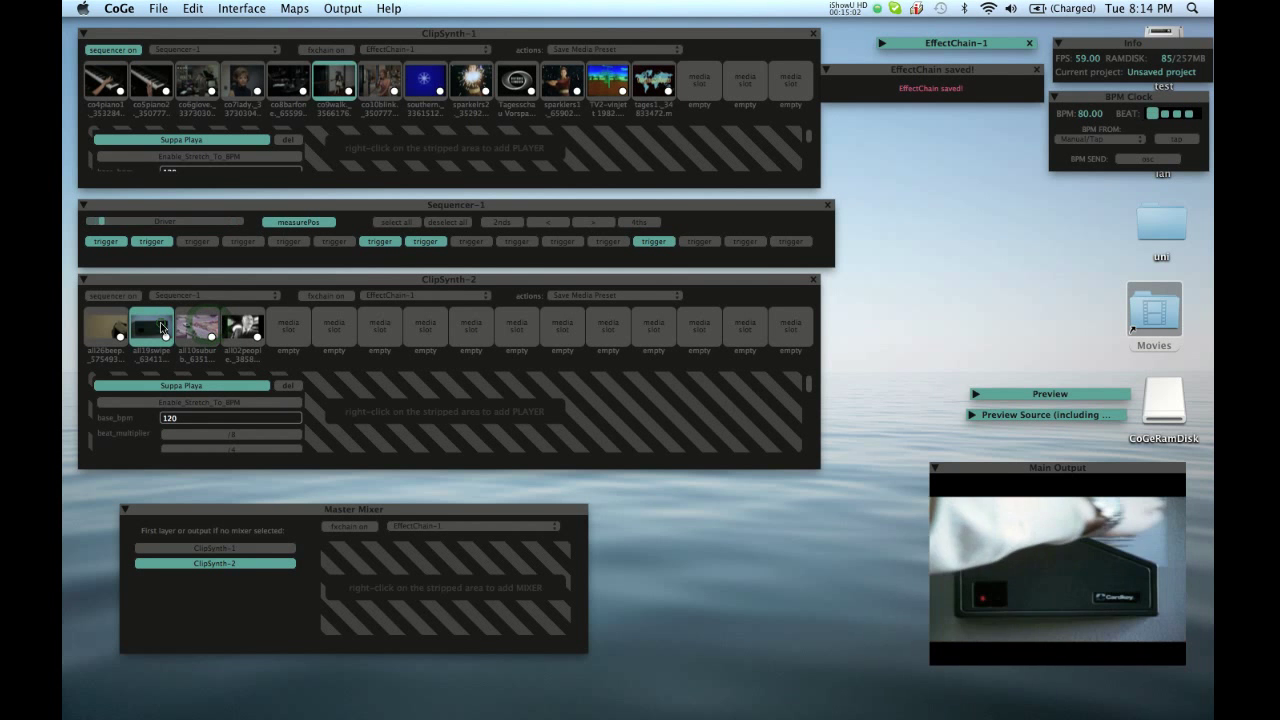
- Make ClipSynth-1 the first layer of the Master Mixer and add the 2x2 mixer from the Special category
left_click(246, 548)
right_click(399, 600)
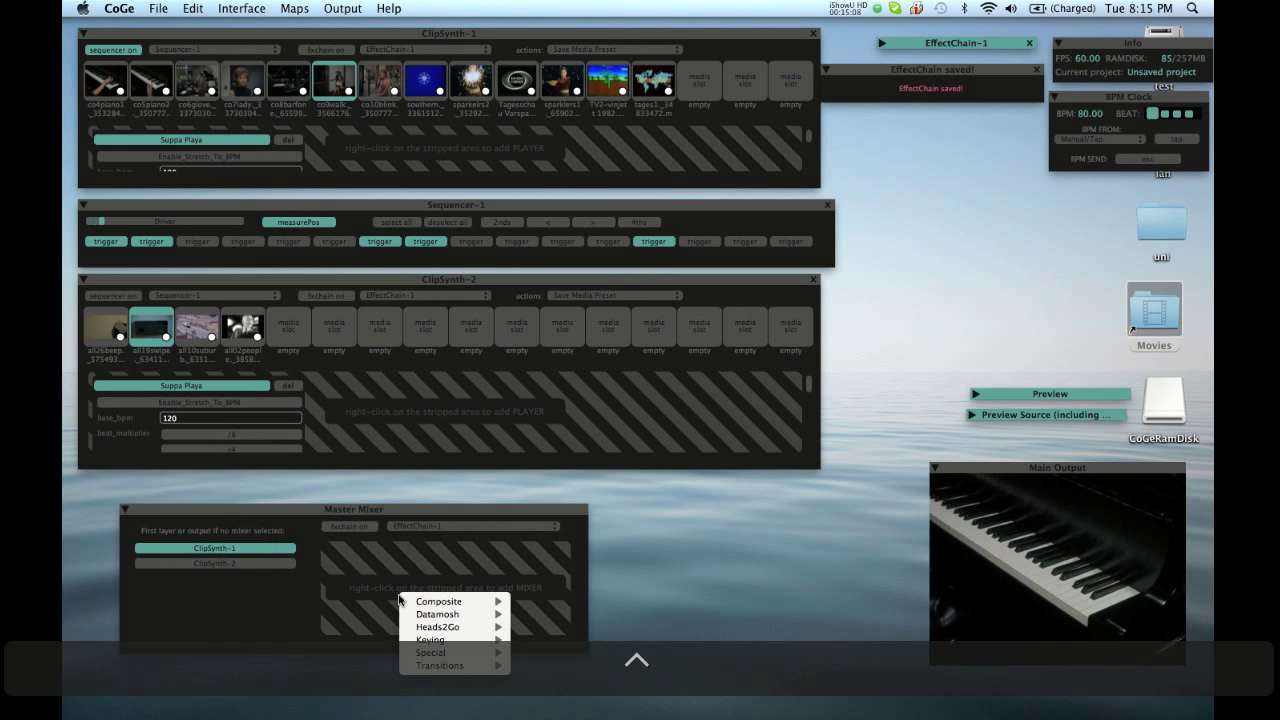
mouse_move(428, 602)
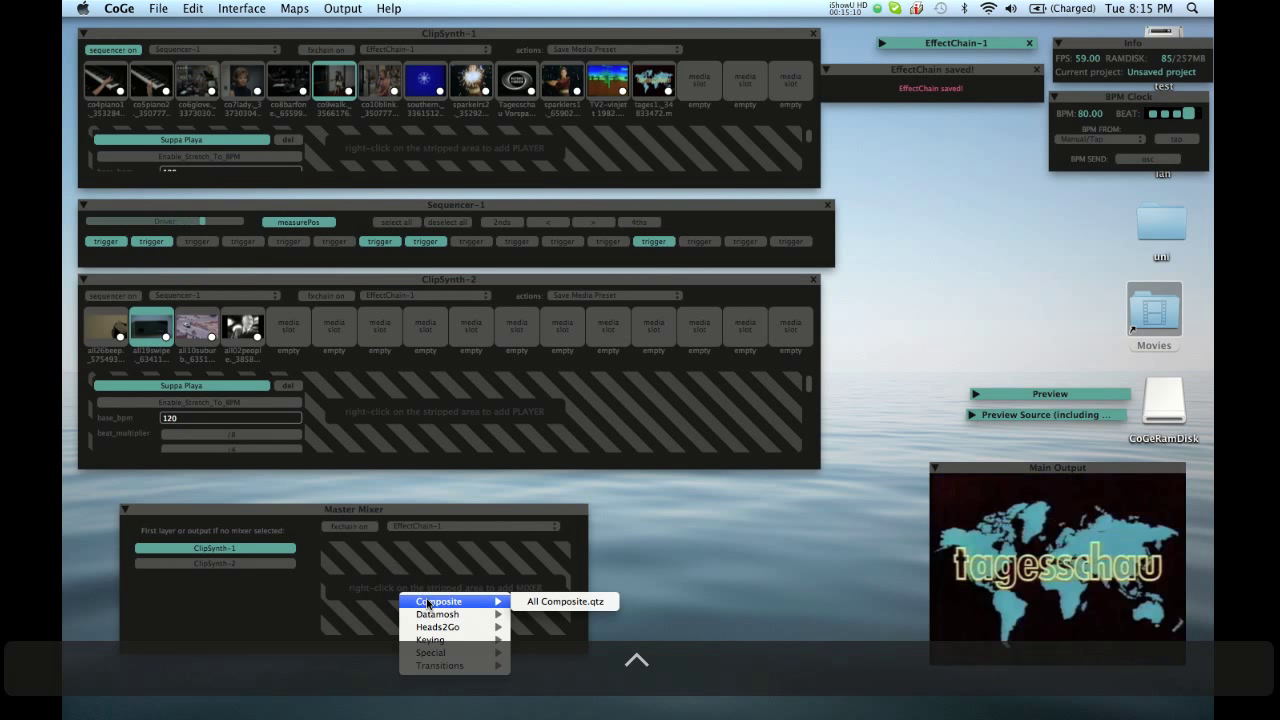
mouse_move(446, 668)
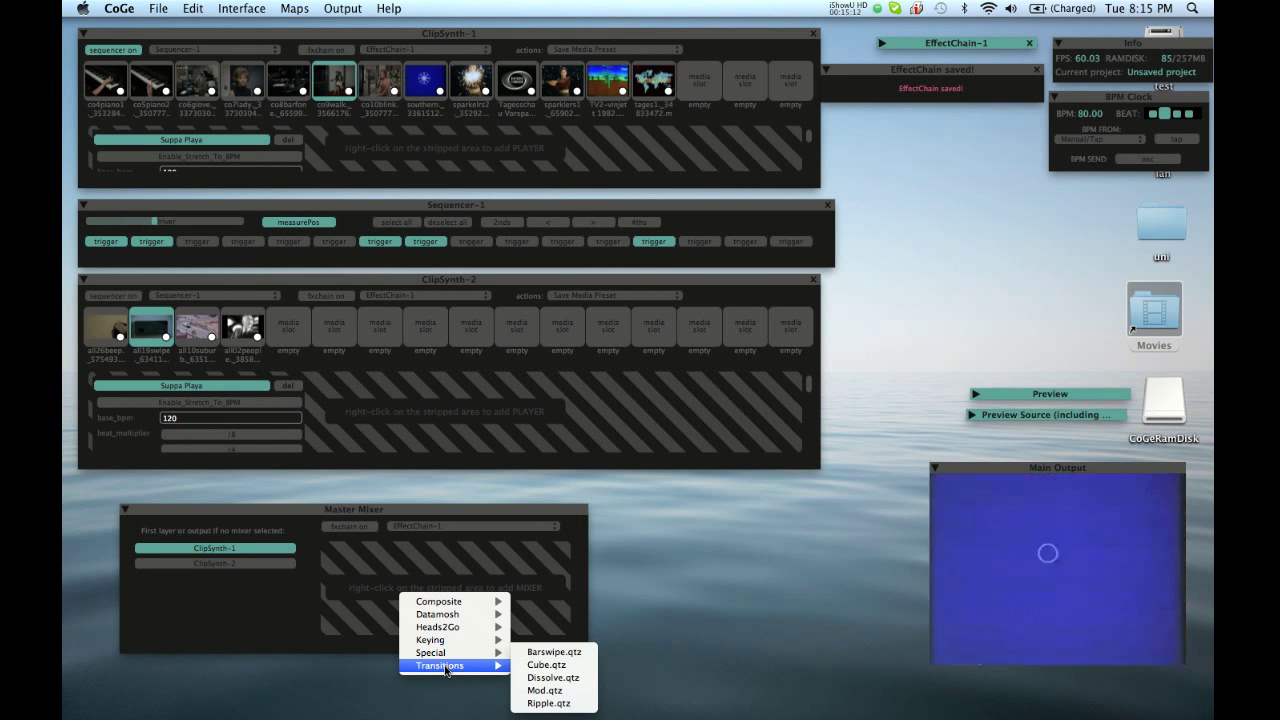
mouse_move(460, 633)
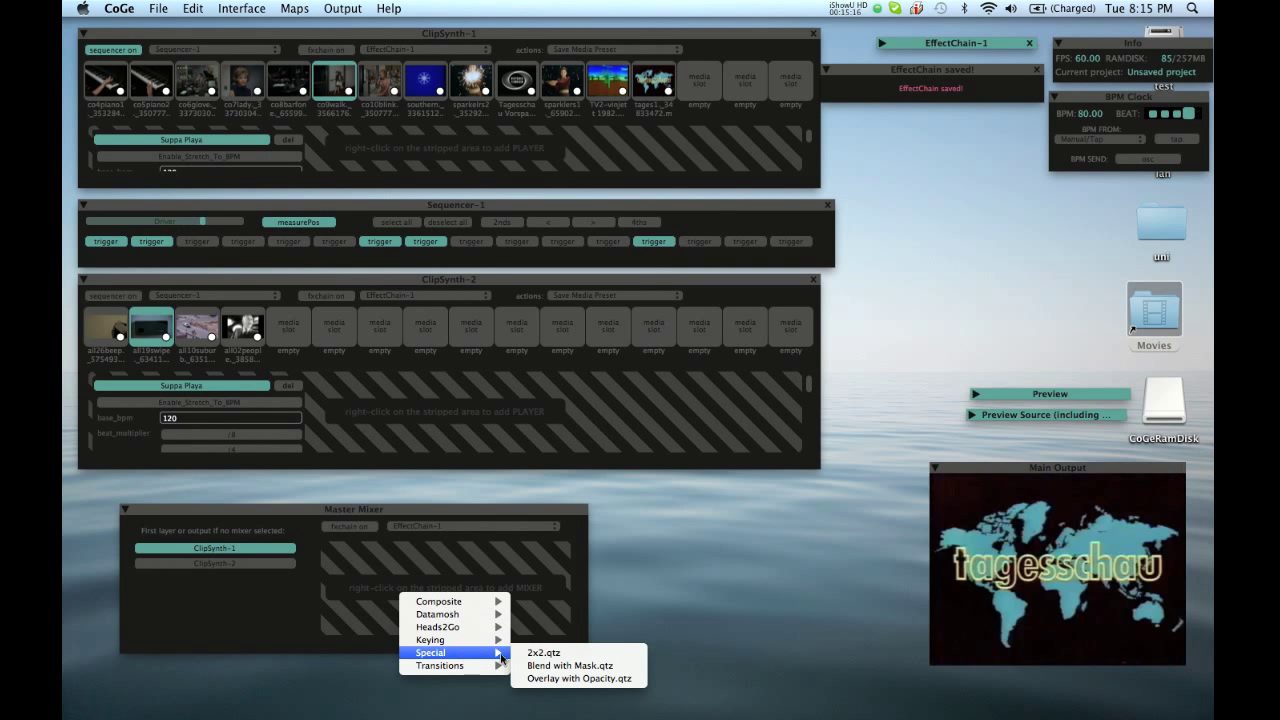
left_click(543, 652)
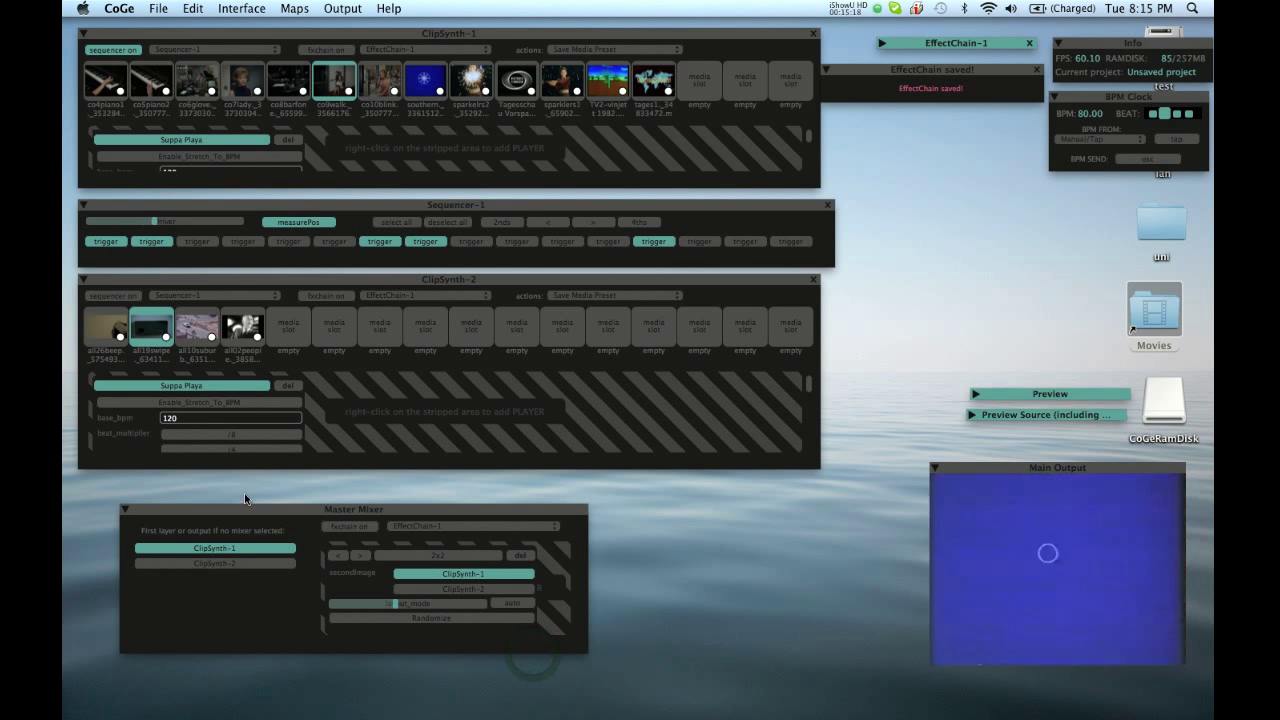
- Switch on the 2x2 mixer, choose ClipSynth-2 as its second image, and set layout_mode slightly above its middle value
left_click(435, 556)
left_click(434, 590)
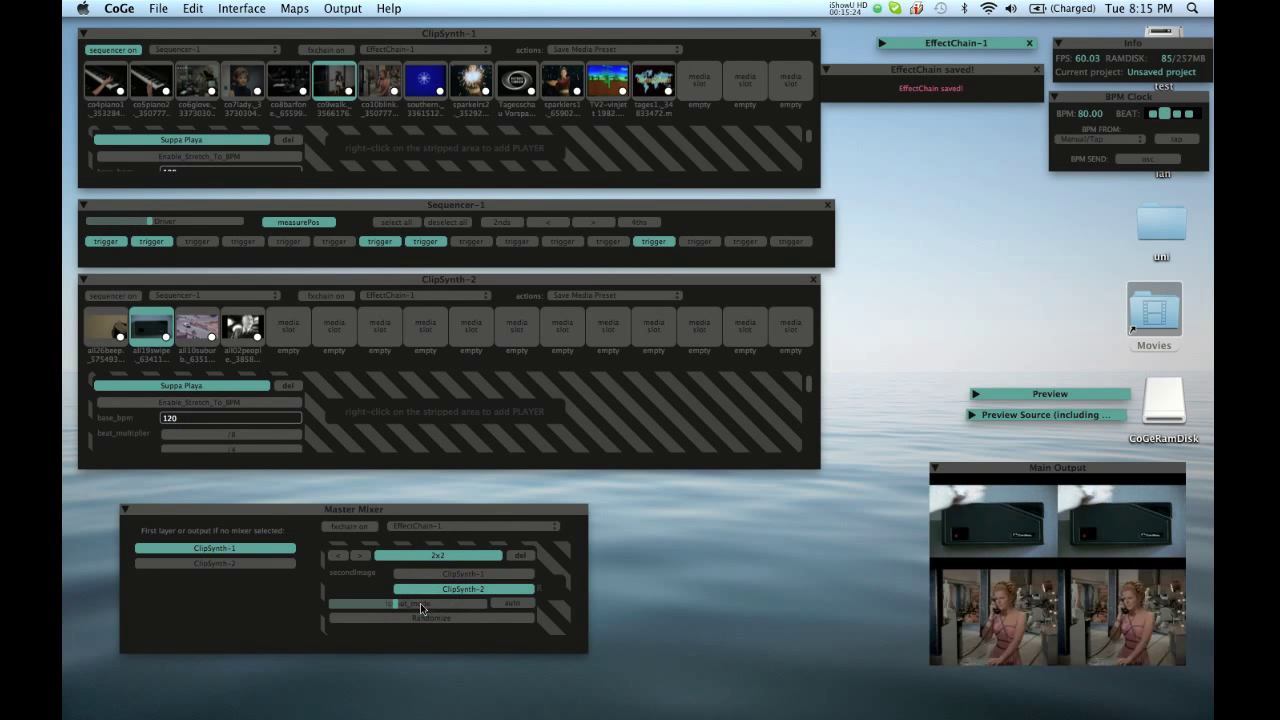
left_click_drag(410, 603, 465, 598)
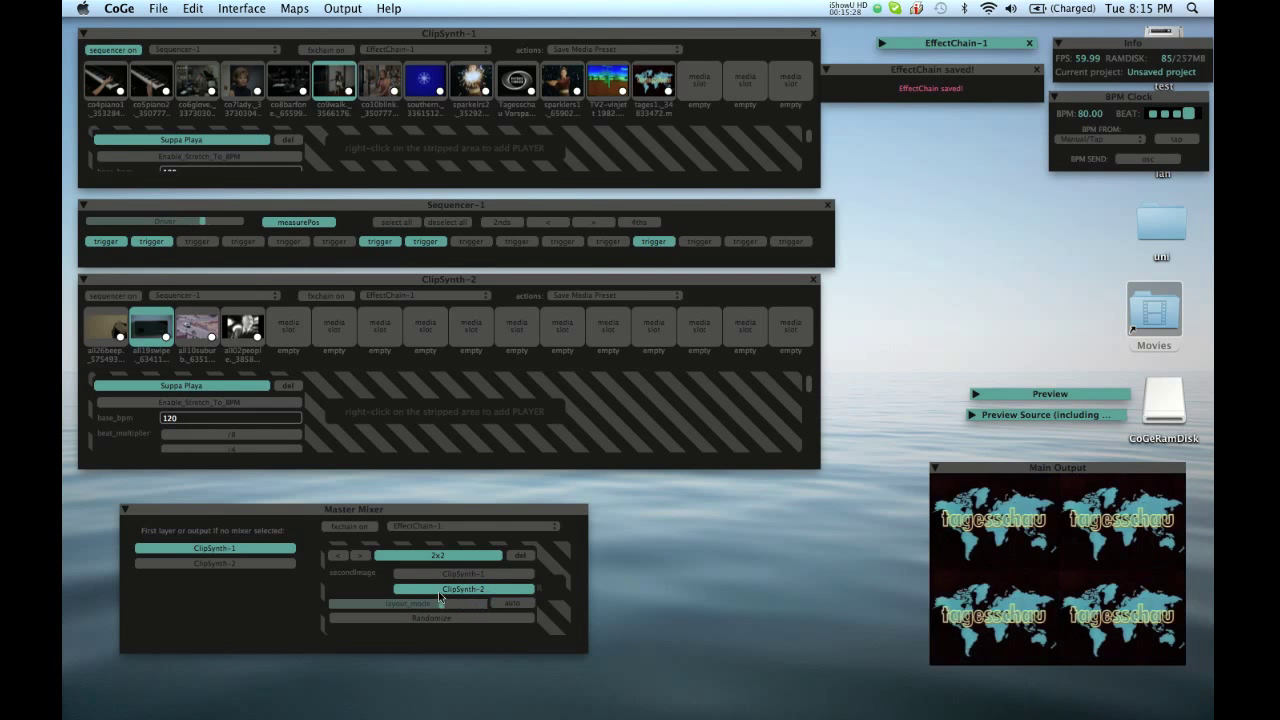
left_click(422, 602)
- Map the 2x2 mixer's layout_mode slider to MIDI ch.0 ctrl.14 and leave map editing
left_click(294, 8)
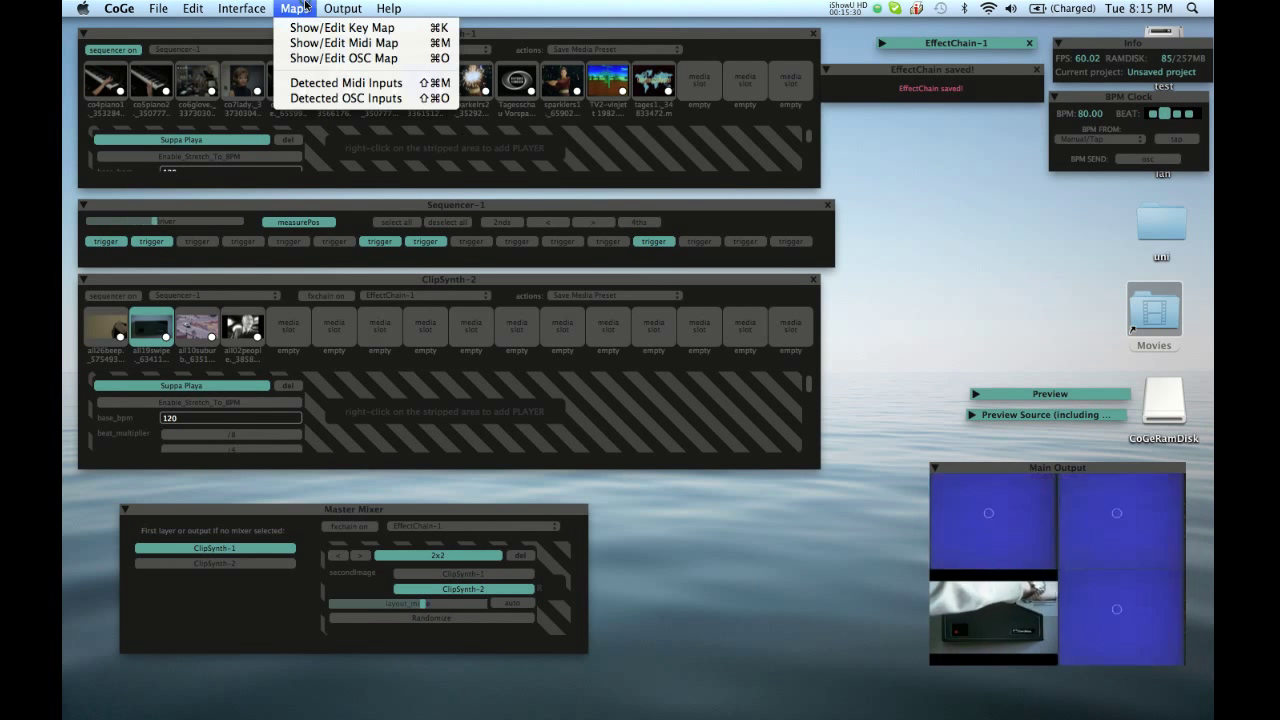
left_click(305, 33)
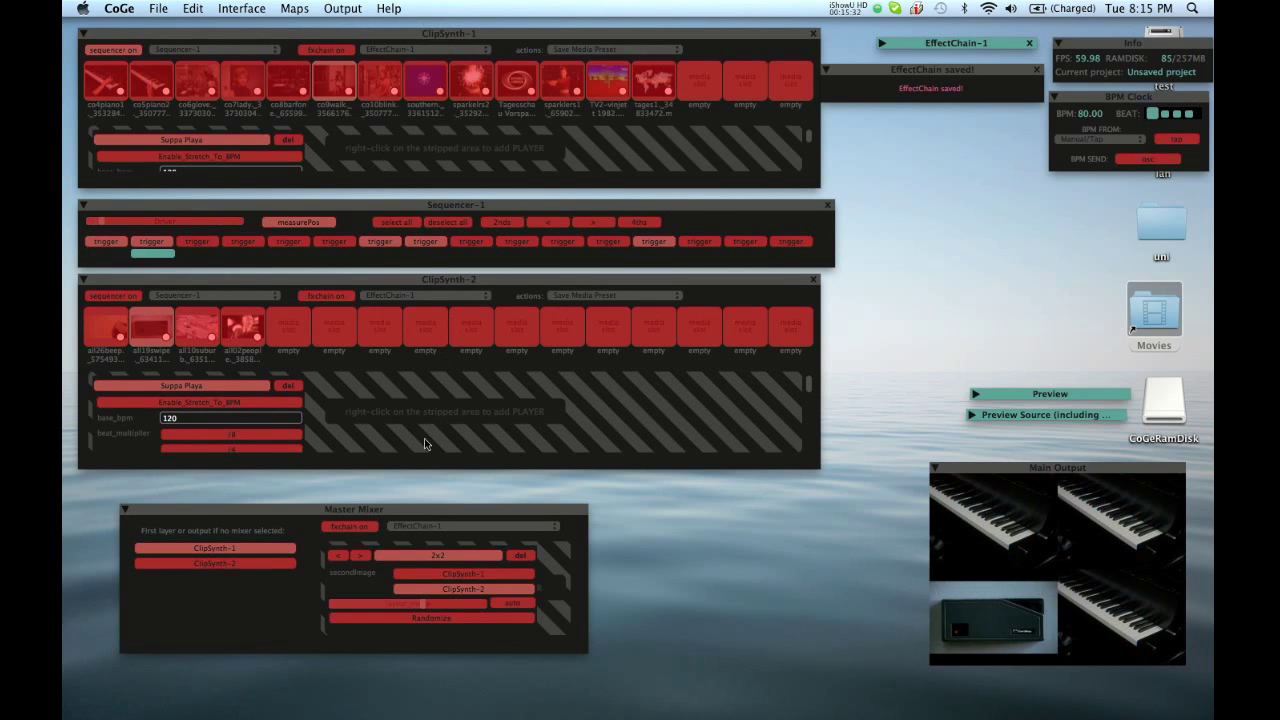
left_click(396, 592)
left_click(393, 603)
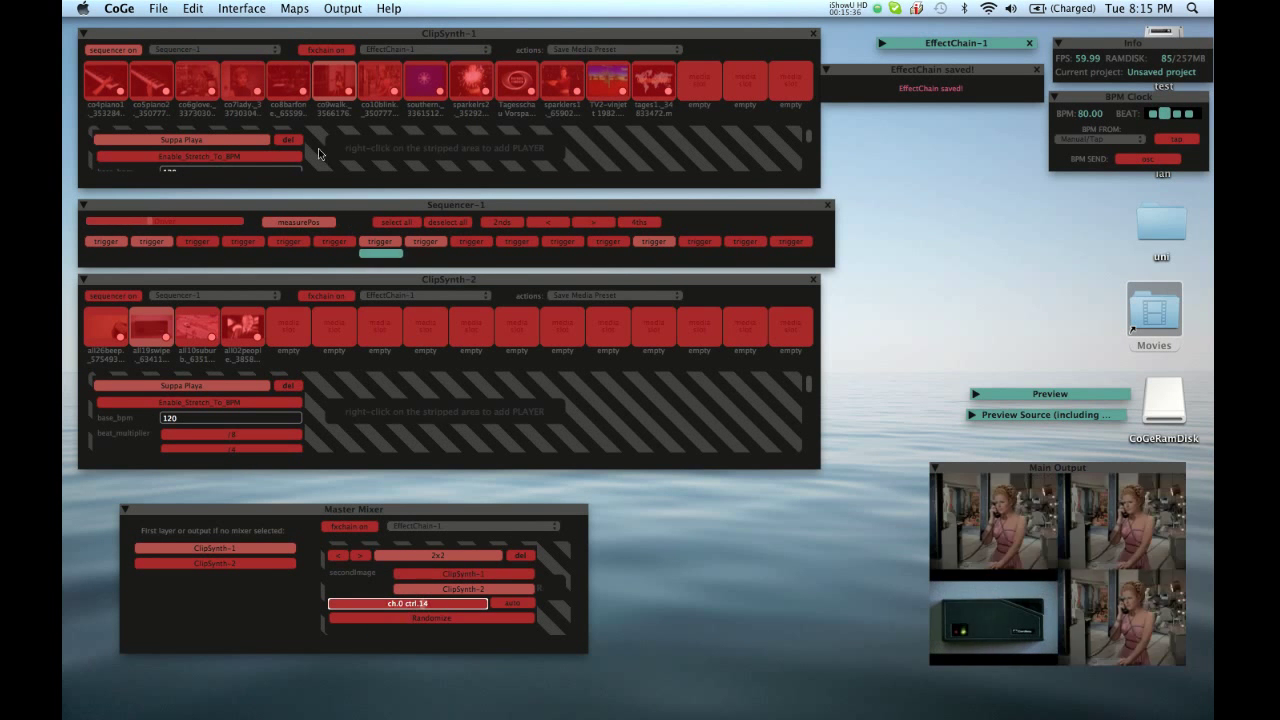
left_click(241, 8)
left_click(290, 42)
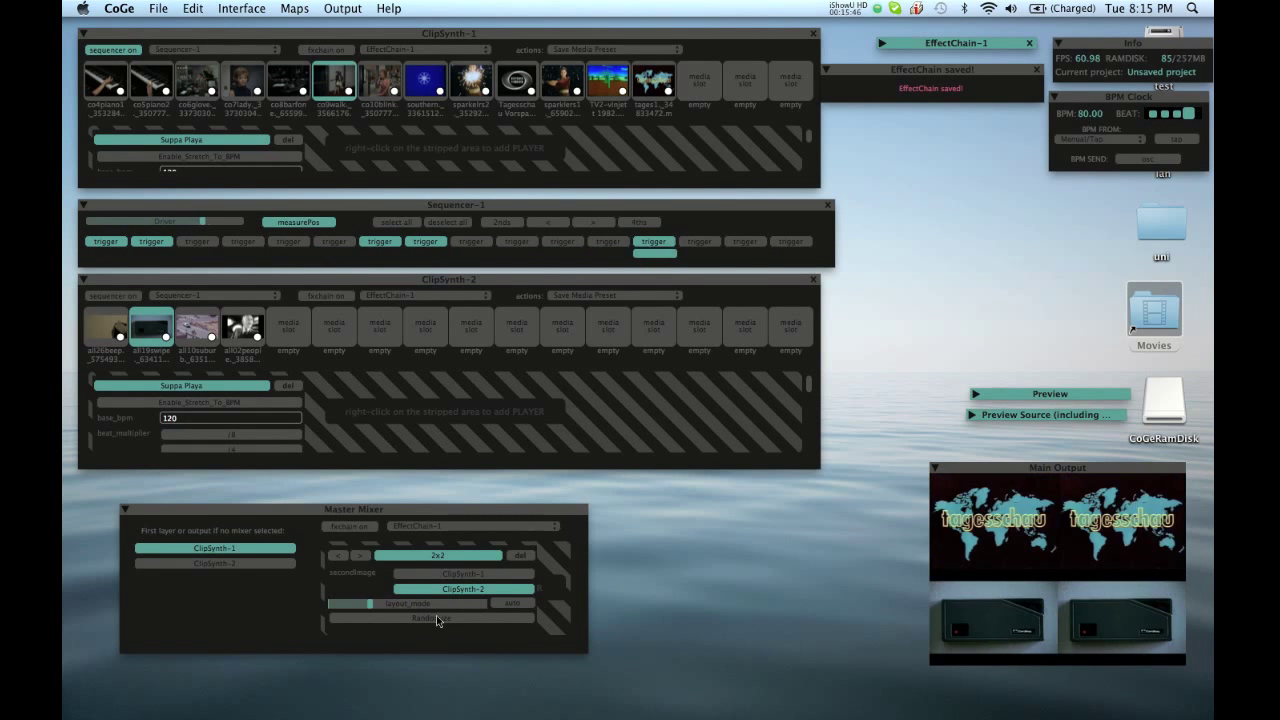
- Automate the 2x2 mixer's layout_mode with Exponential interpolation
left_click(403, 609, "ctrl")
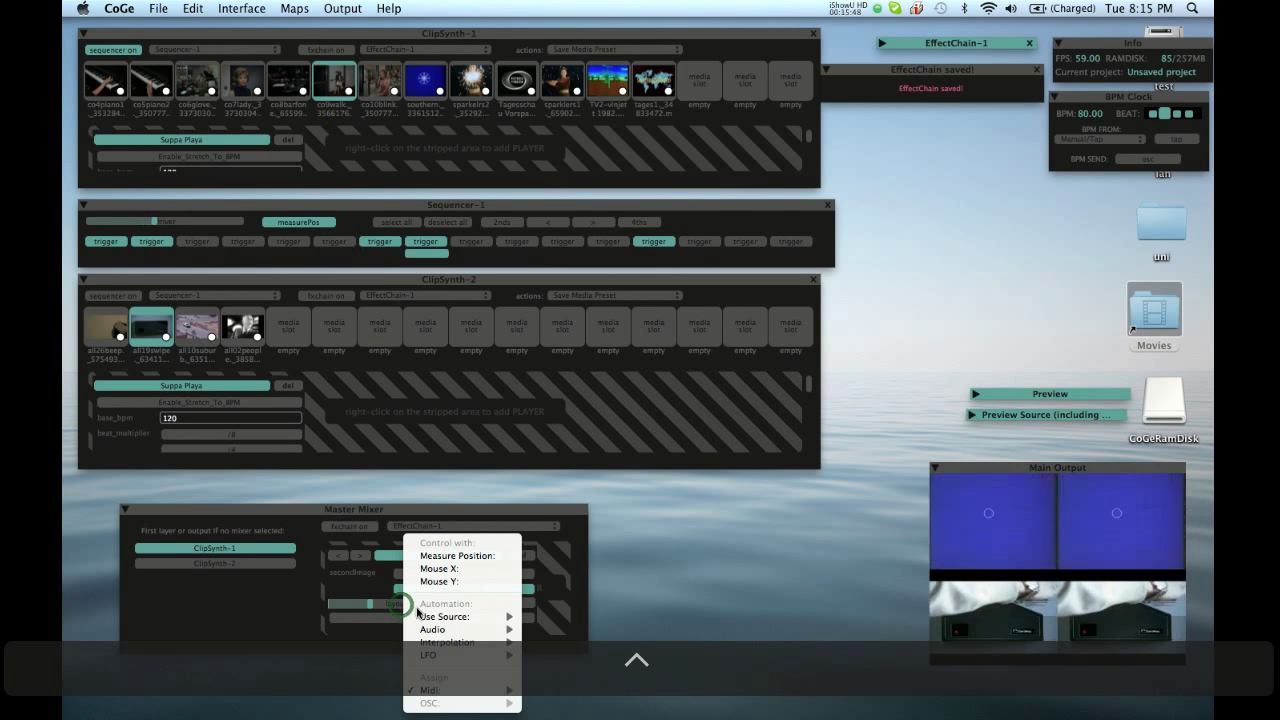
mouse_move(441, 641)
left_click(575, 658)
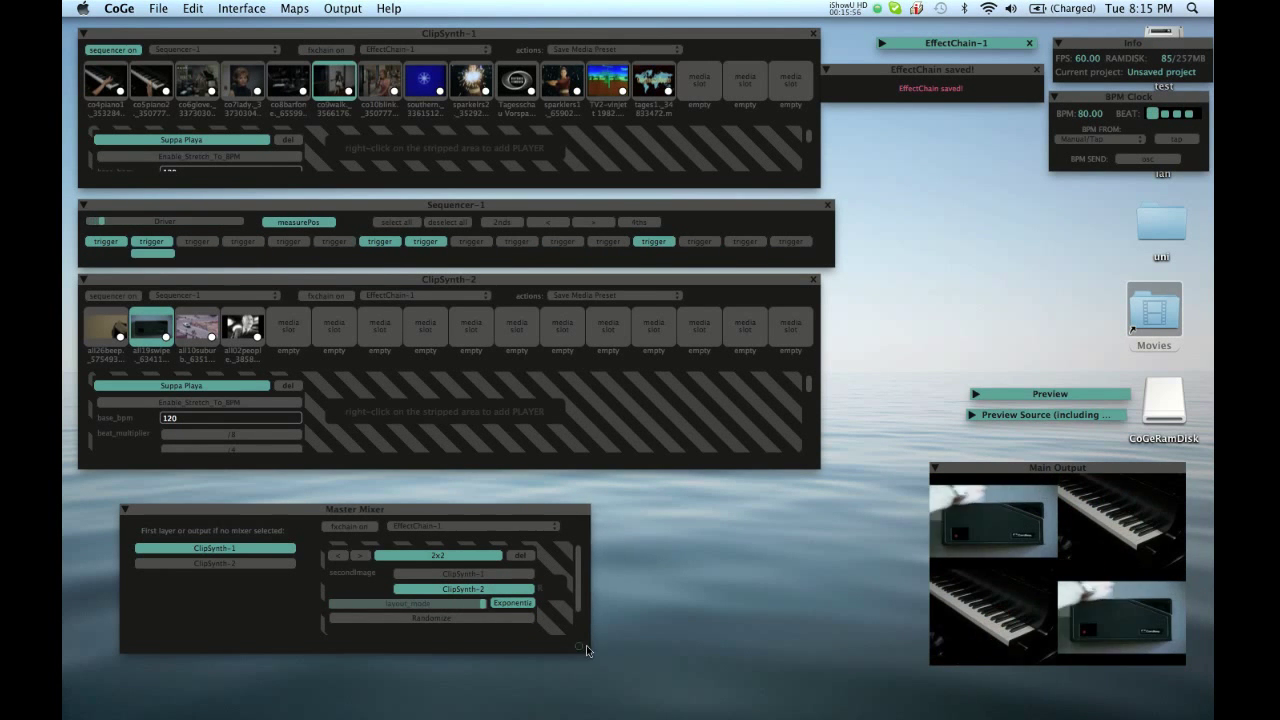
- Widen the Master Mixer window and add the Luma Key mixer beside the 2x2 mixer
left_click_drag(586, 645, 856, 660)
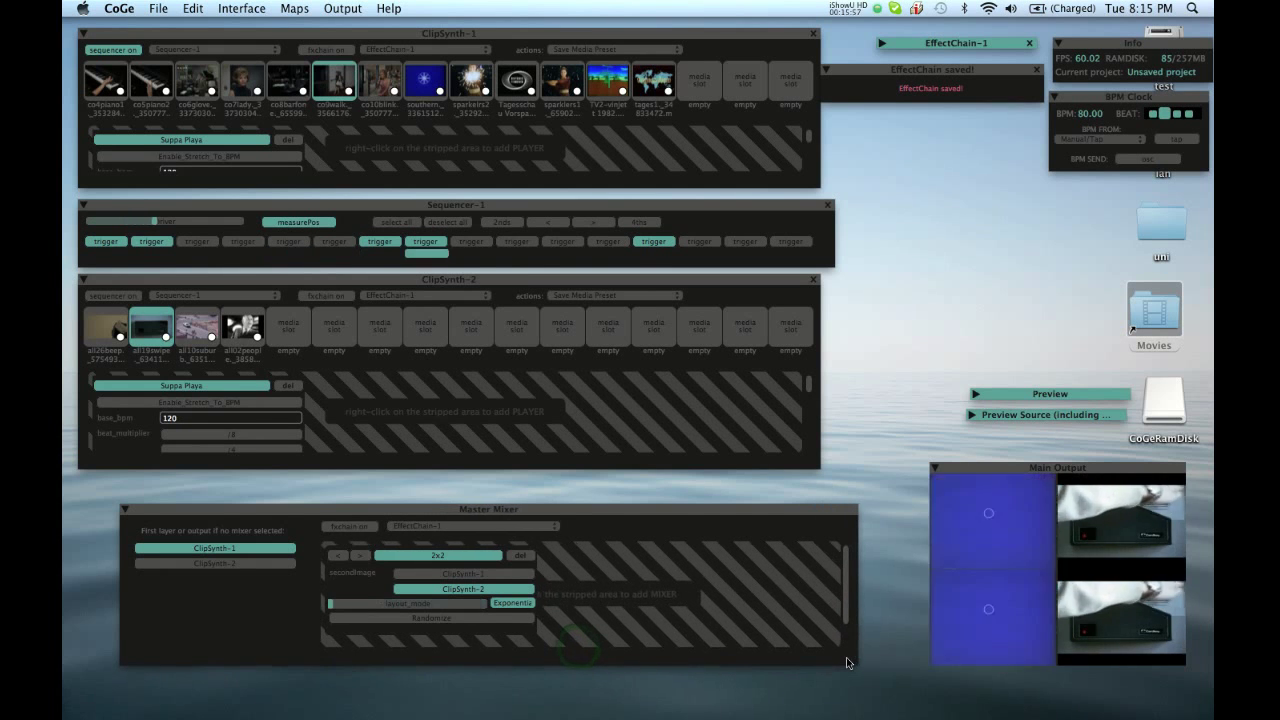
right_click(674, 576)
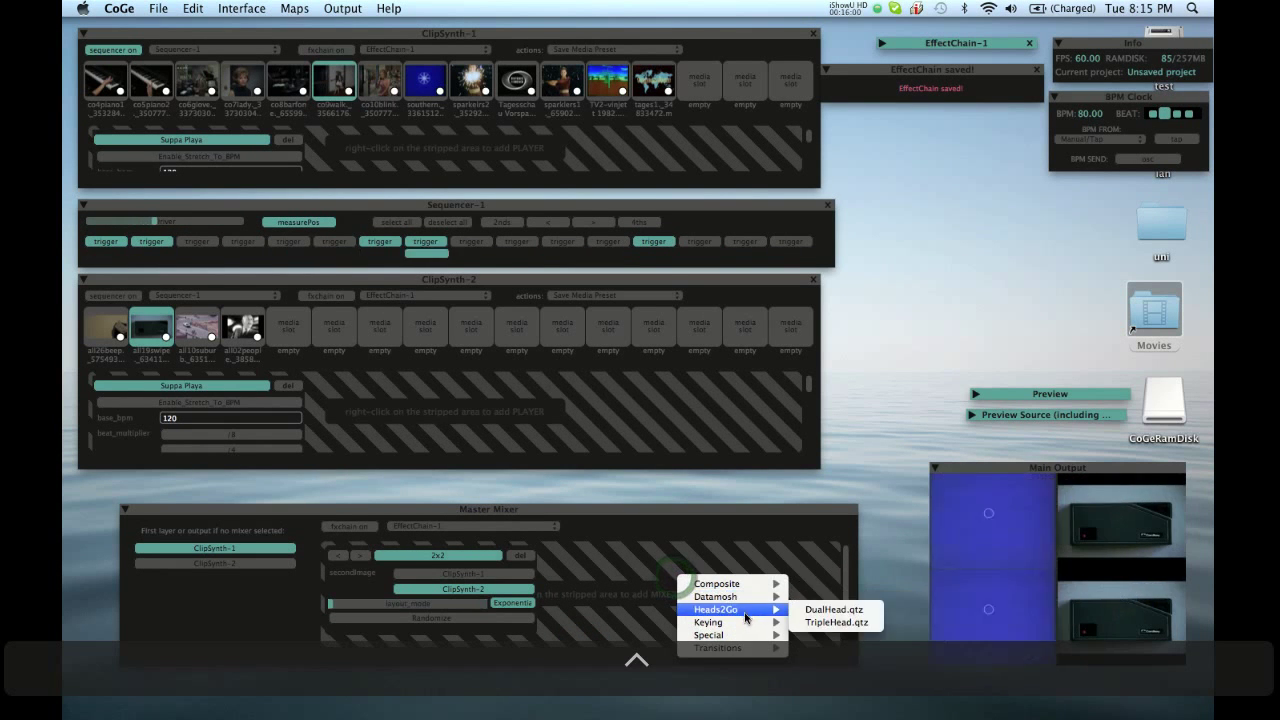
mouse_move(743, 627)
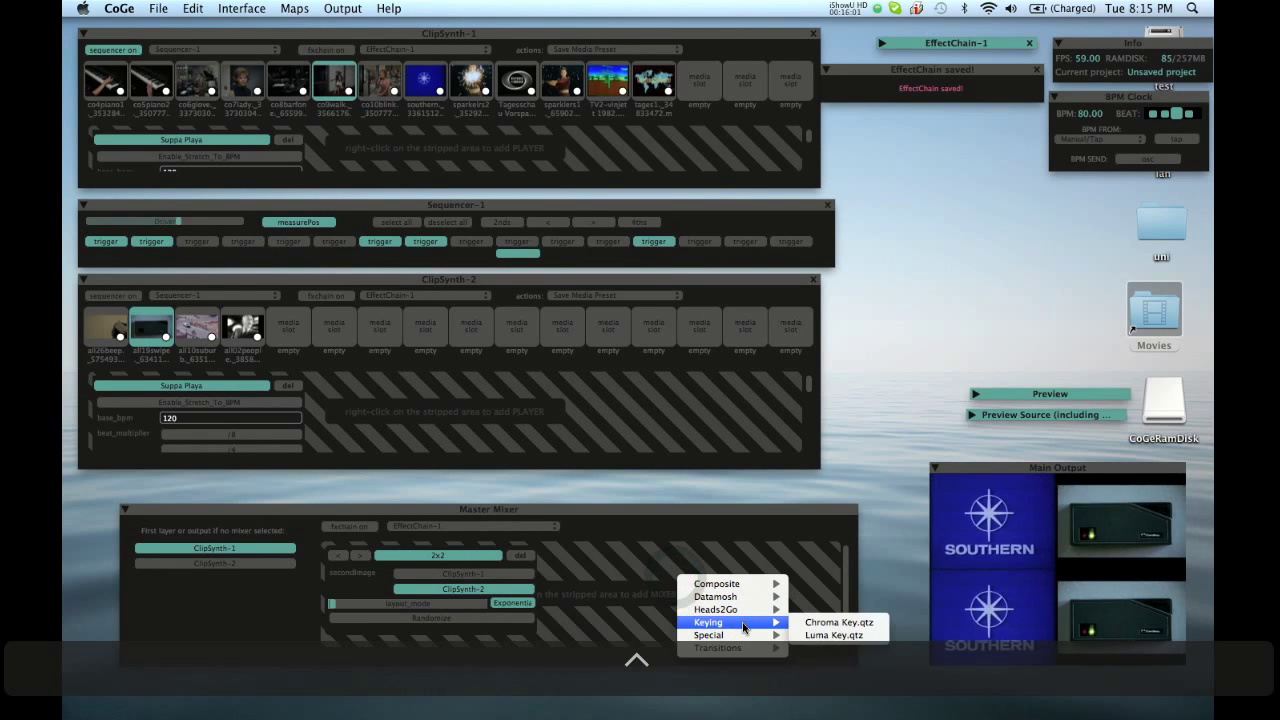
left_click(824, 634)
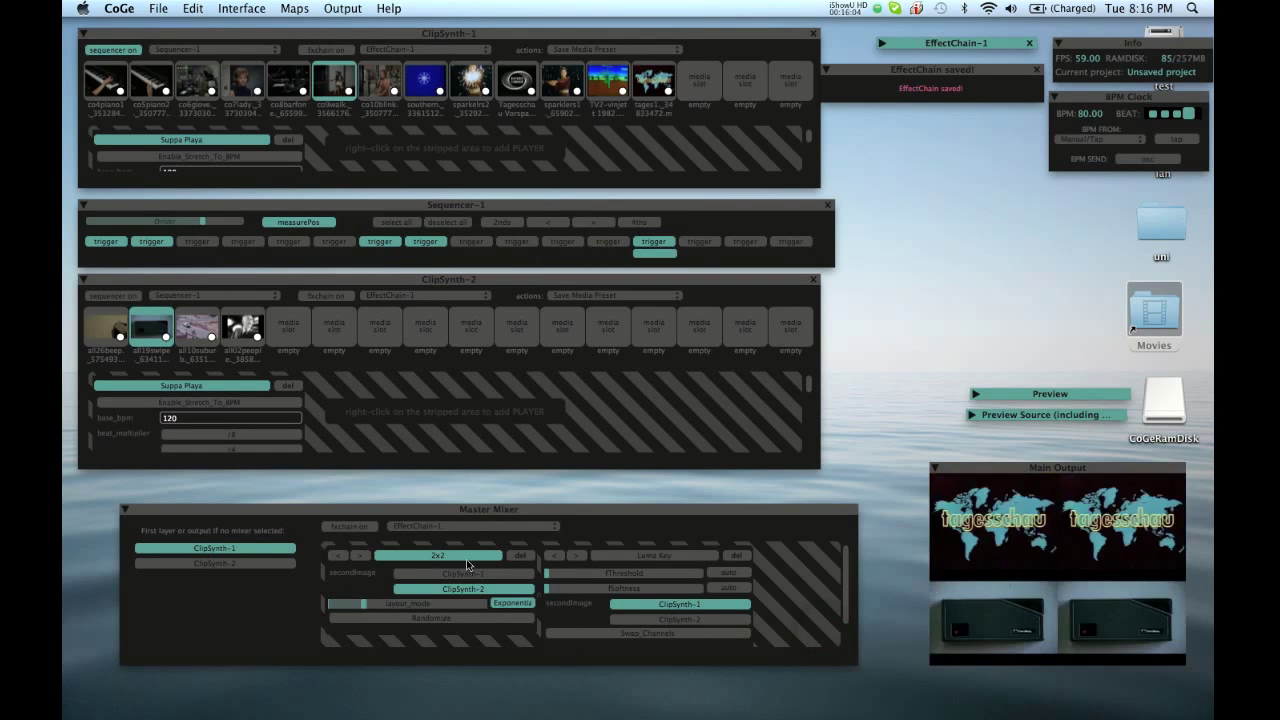
- Activate the Luma Key mixer with ClipSynth-2 as its second image and raise fThreshold to about one fifth of its range
left_click(644, 555)
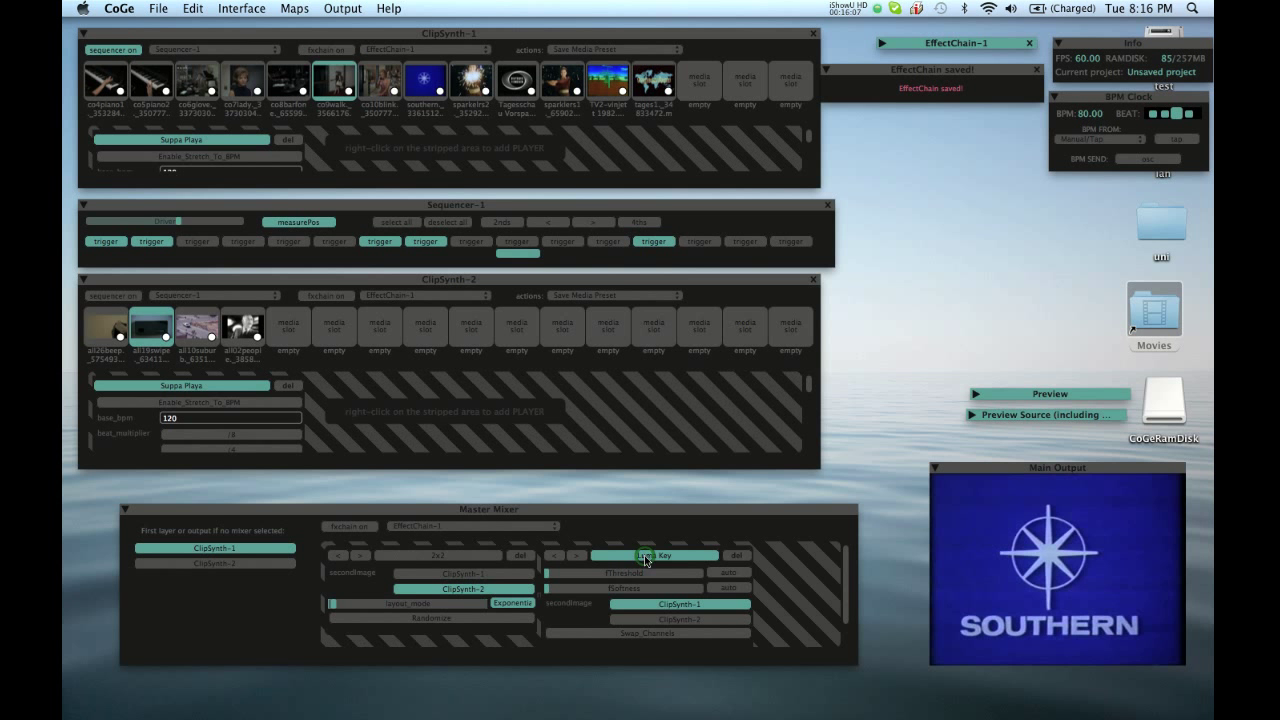
left_click(630, 619)
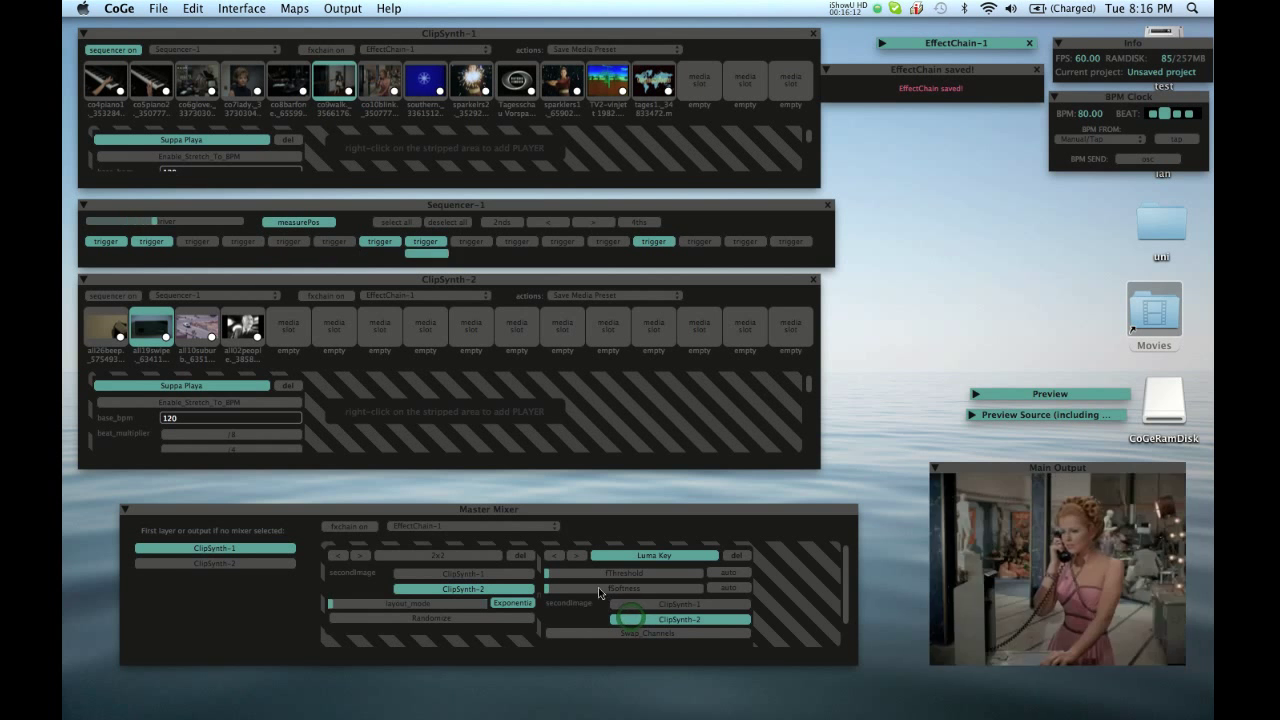
left_click_drag(558, 573, 588, 574)
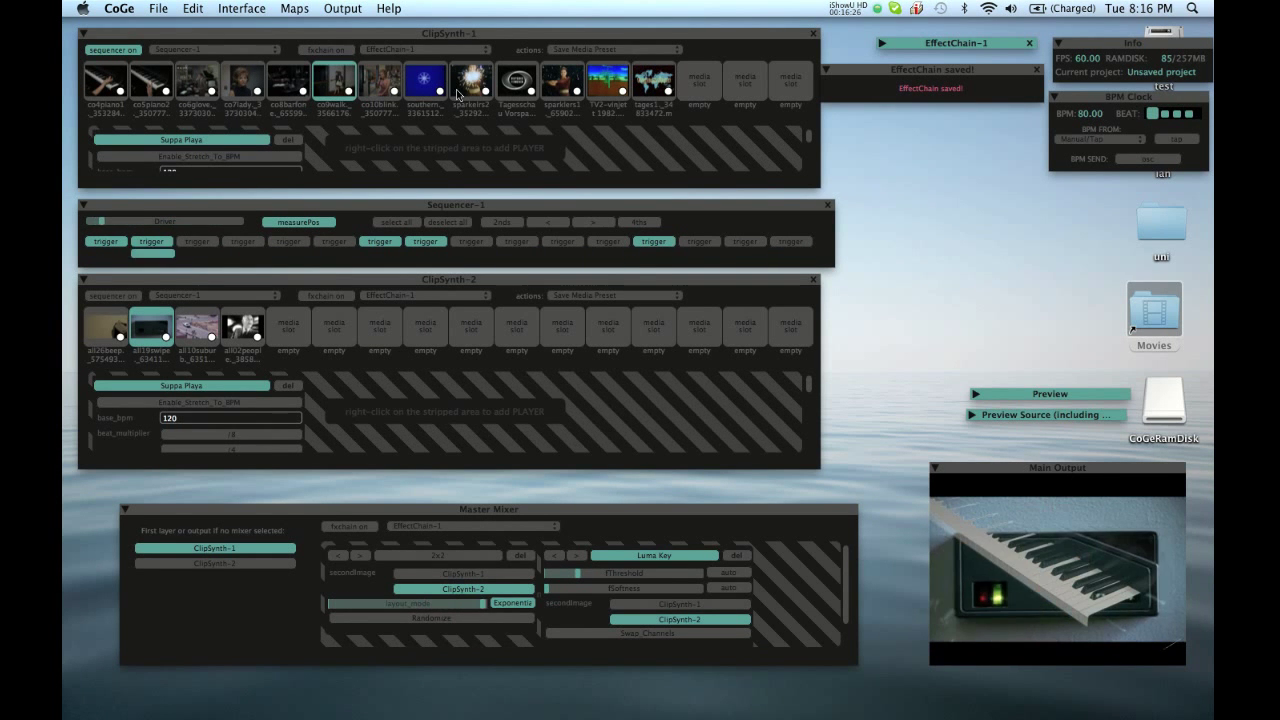
left_click(576, 575)
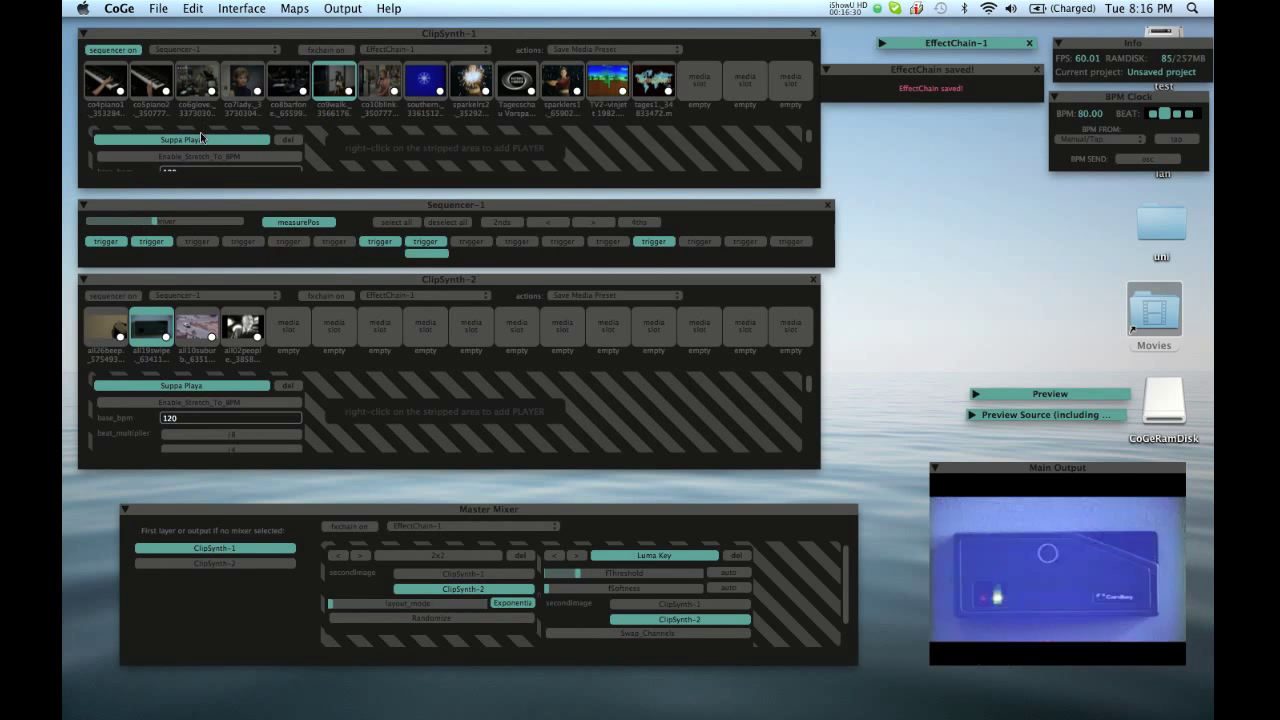
- Turn off ClipSynth-1's sequencer and sweep the Luma Key fThreshold up and down, ending near its maximum
left_click(118, 47)
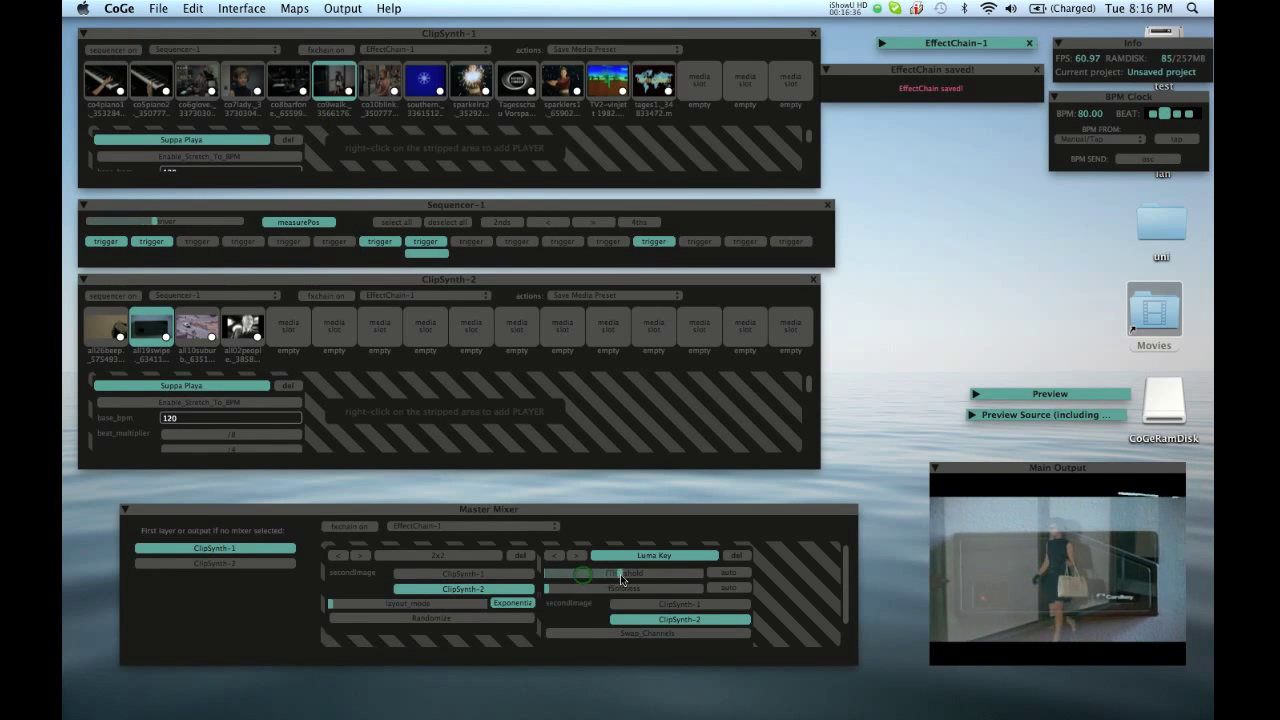
left_click_drag(582, 574, 518, 574)
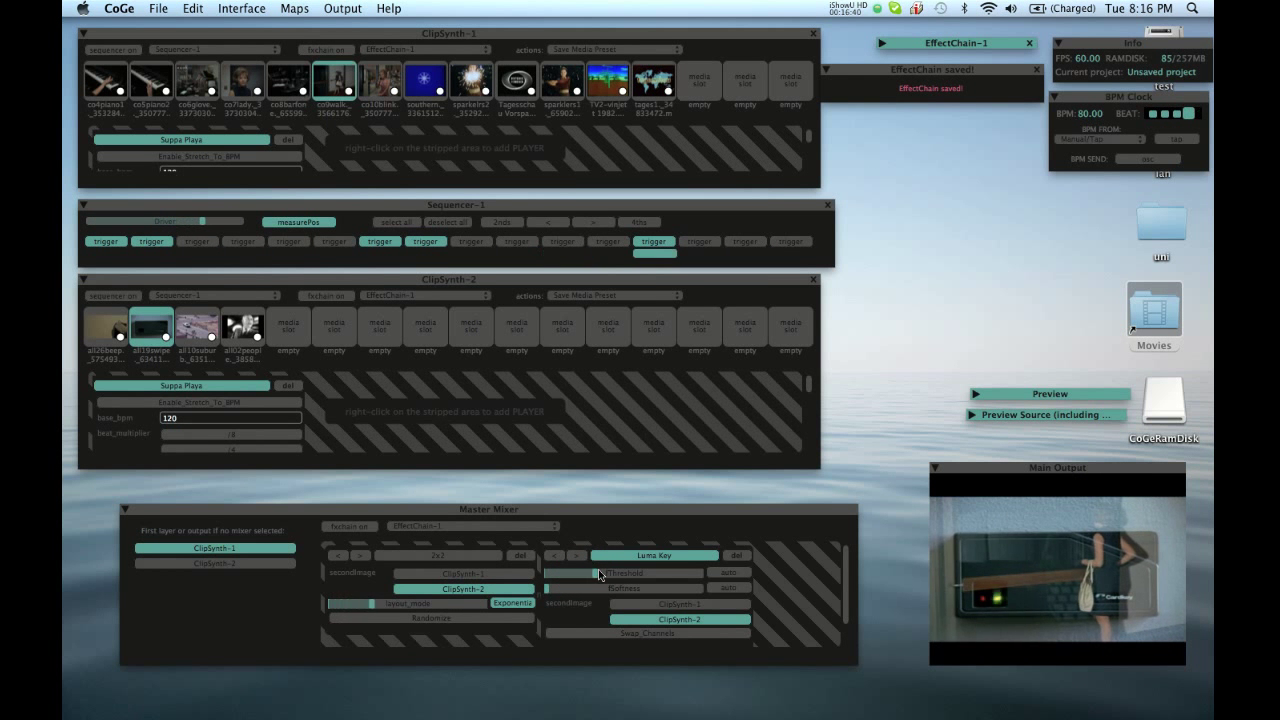
mouse_move(648, 566)
left_mouse_down()
mouse_move(703, 568)
mouse_move(650, 569)
left_mouse_up()
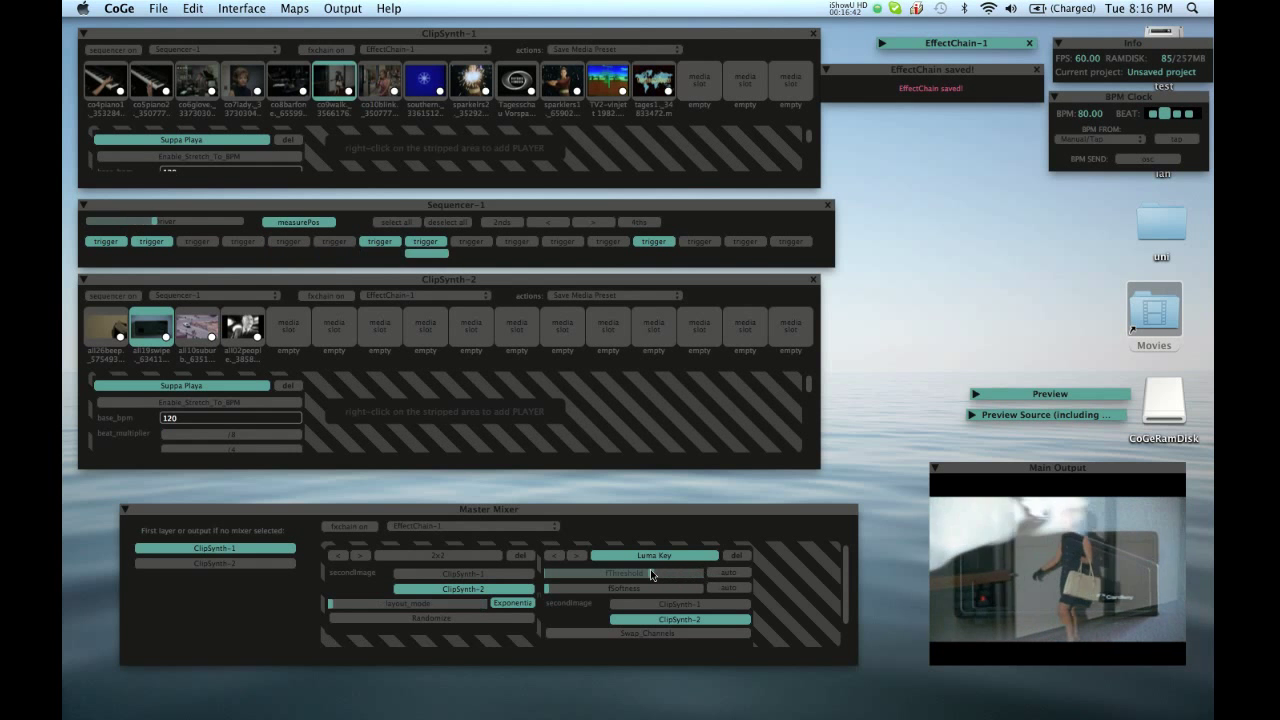
left_click(680, 572)
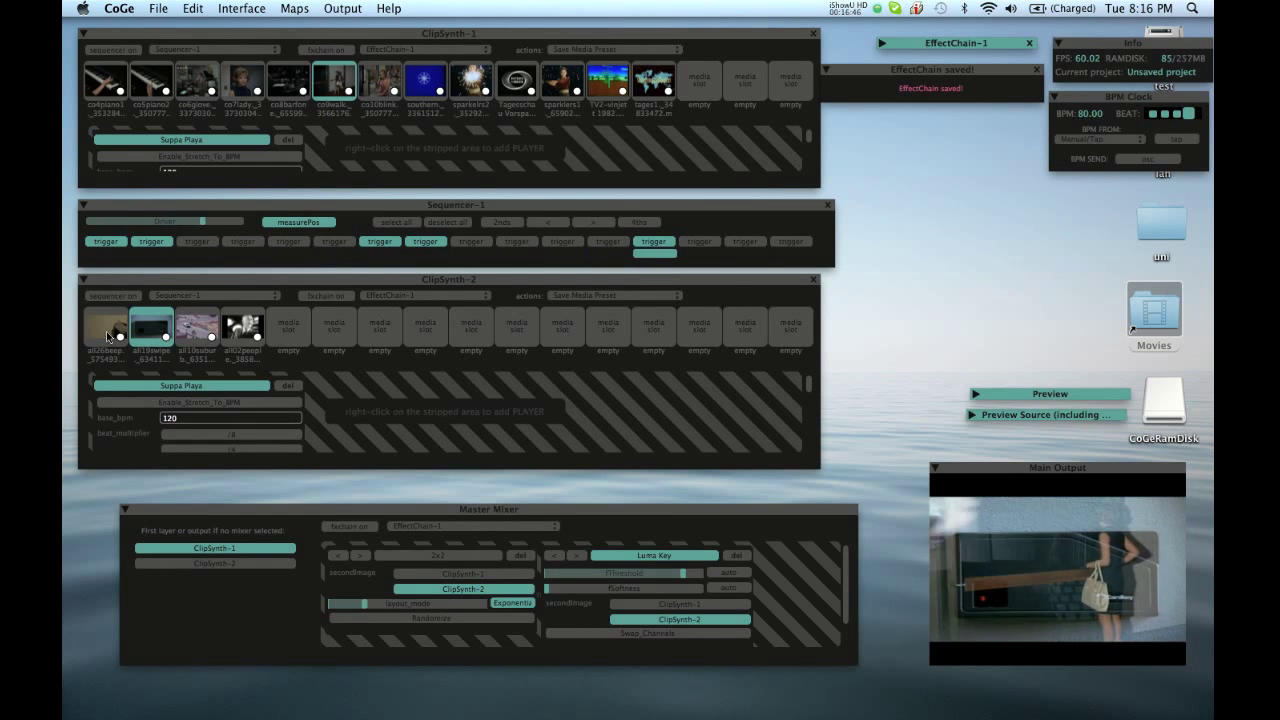
- Play ClipSynth-2's third and fourth clips through the Luma Key and lower fThreshold to nearly its minimum
left_click(208, 333)
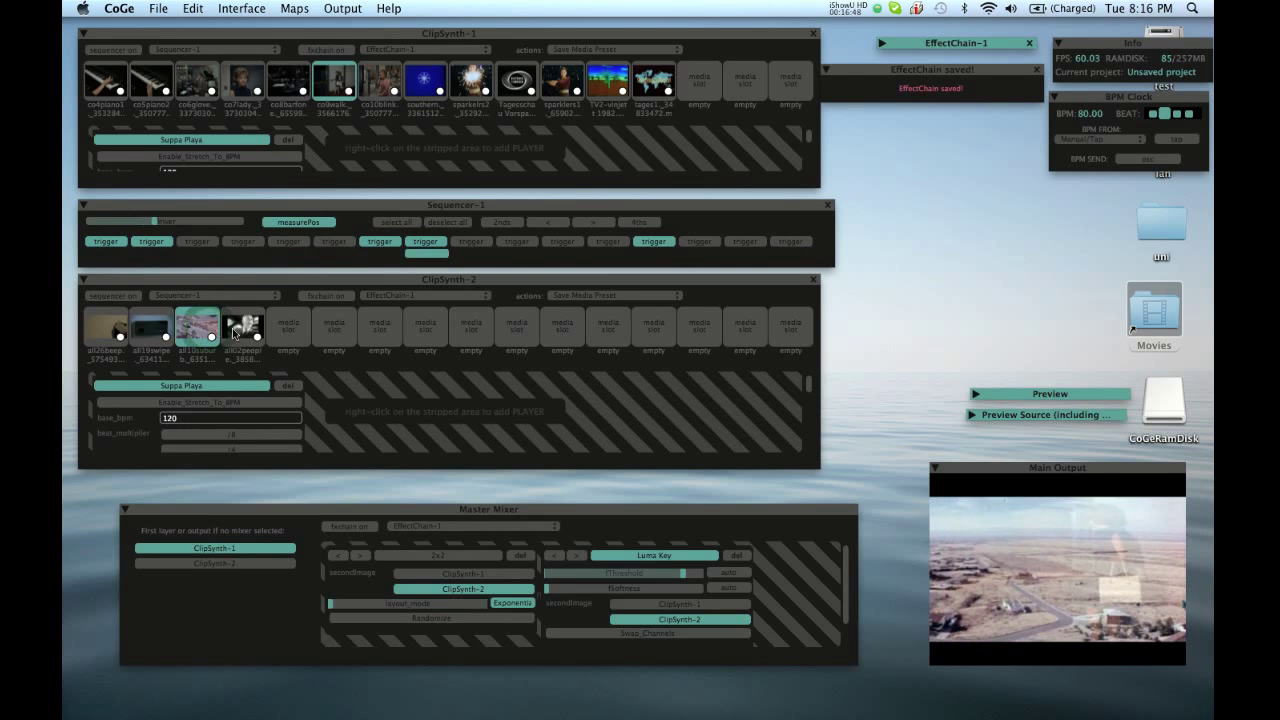
left_click(238, 328)
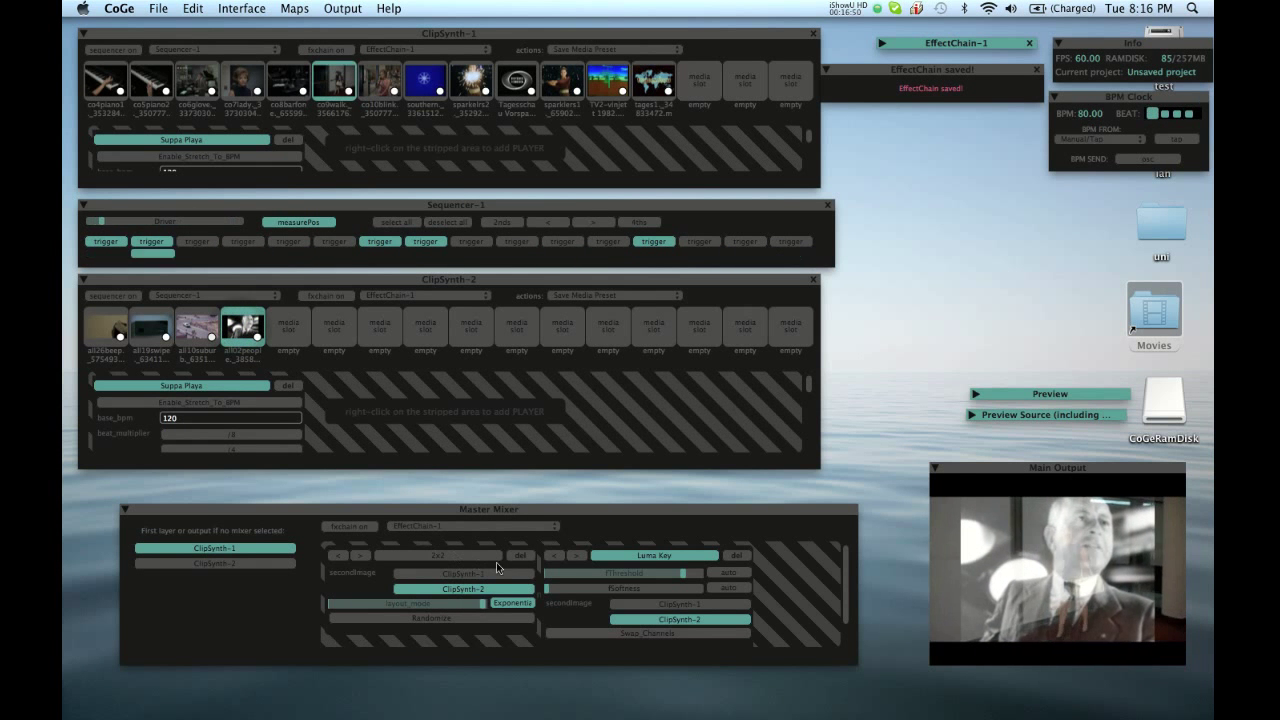
left_click(674, 576)
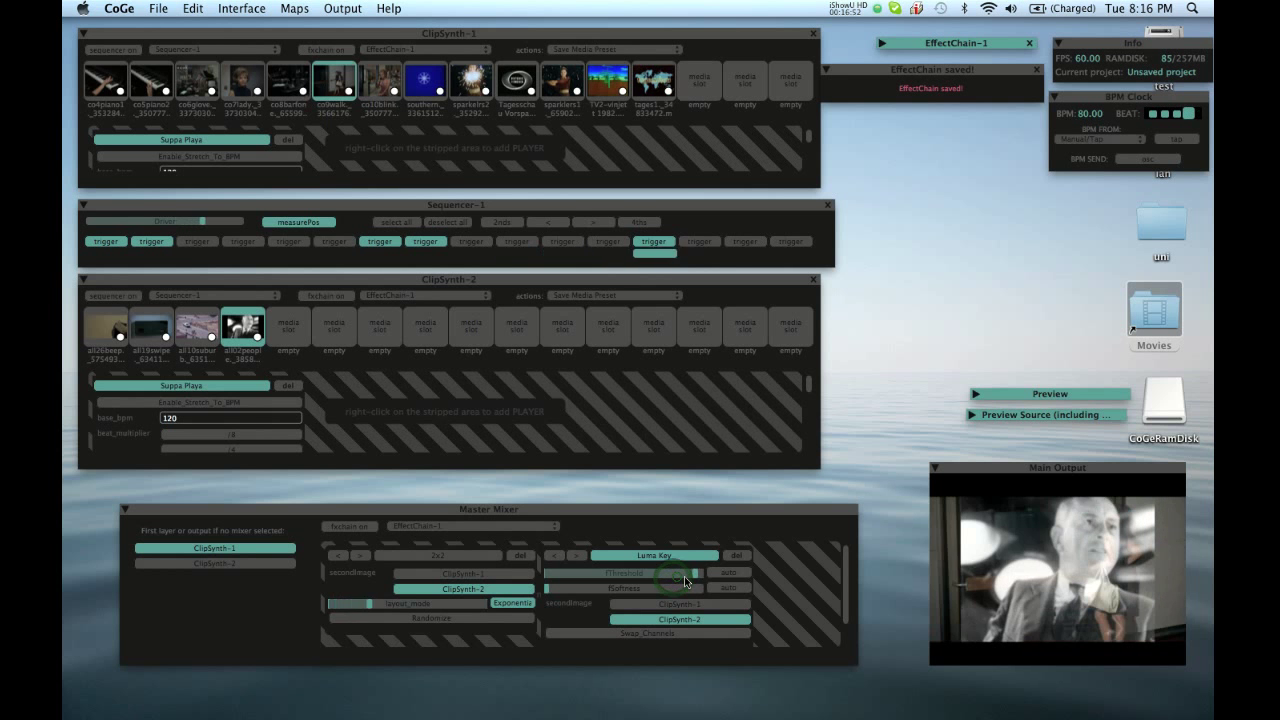
left_click_drag(680, 580, 552, 574)
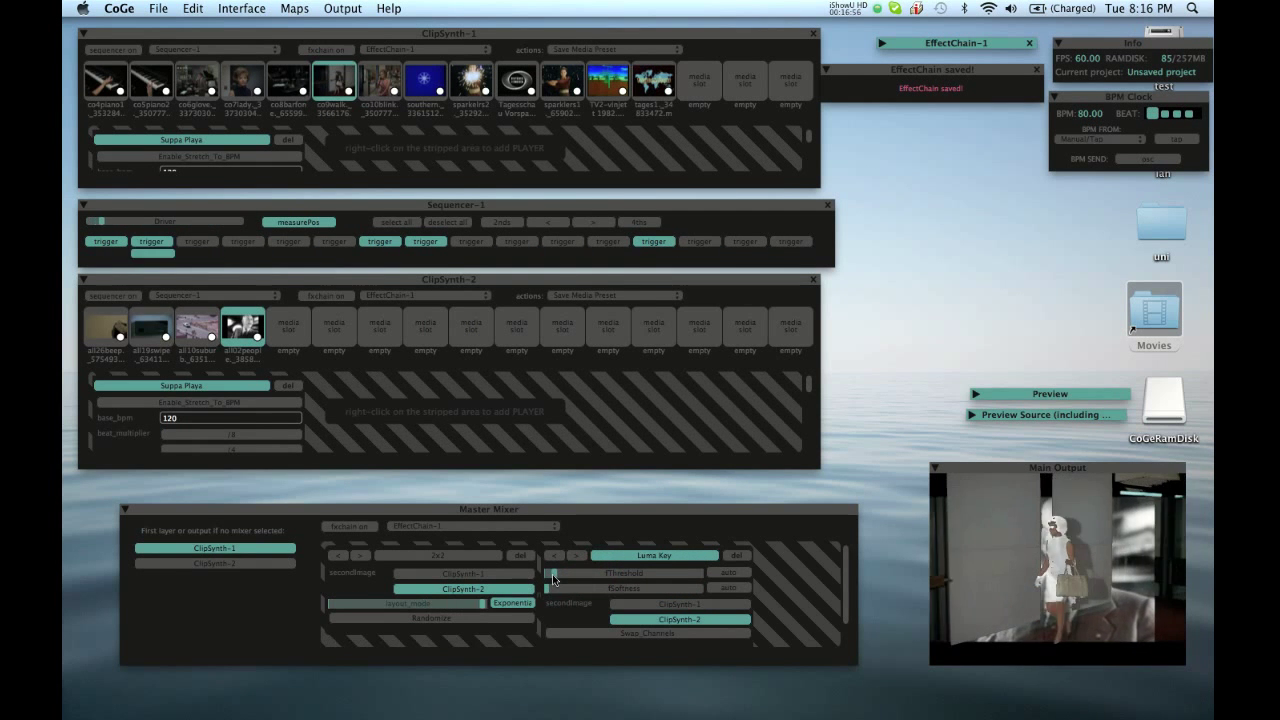
- Enable Swap_Channels on the Luma Key, raise fThreshold to about 15% and fSoftness to about 80% of their ranges
left_click(662, 632)
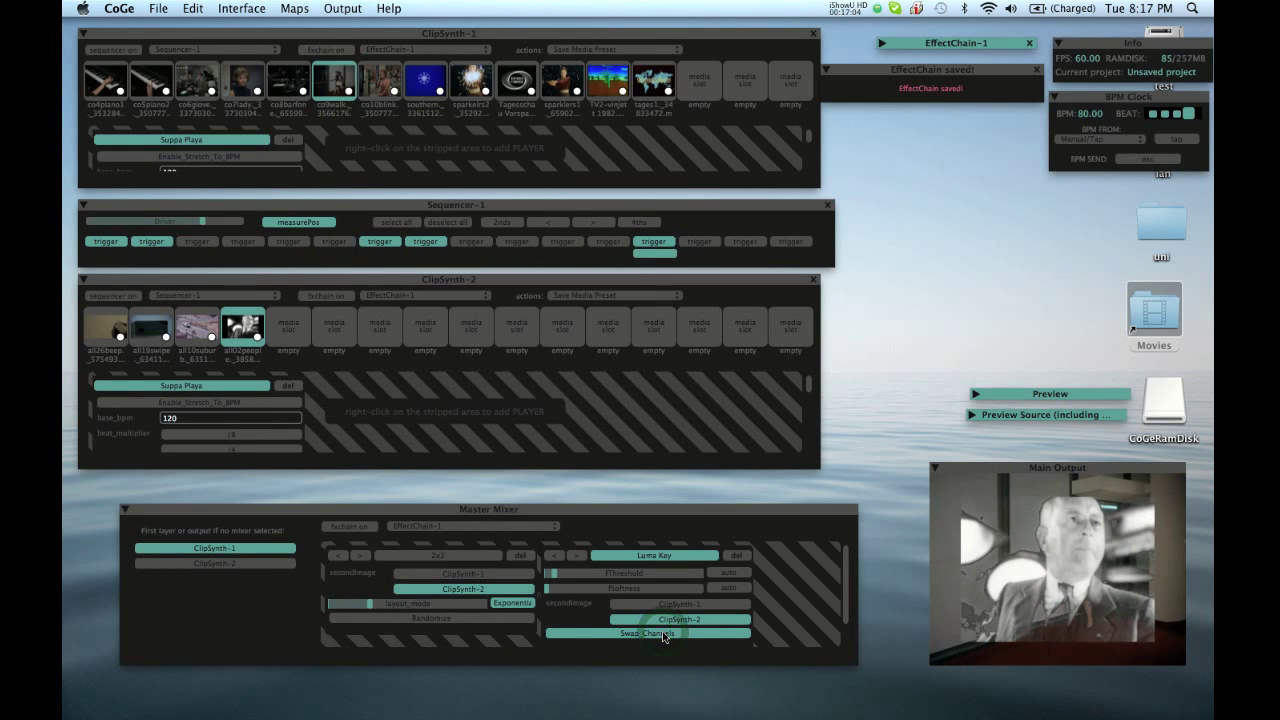
mouse_move(565, 576)
left_mouse_down()
mouse_move(688, 577)
mouse_move(552, 577)
mouse_move(606, 567)
mouse_move(572, 572)
left_mouse_up()
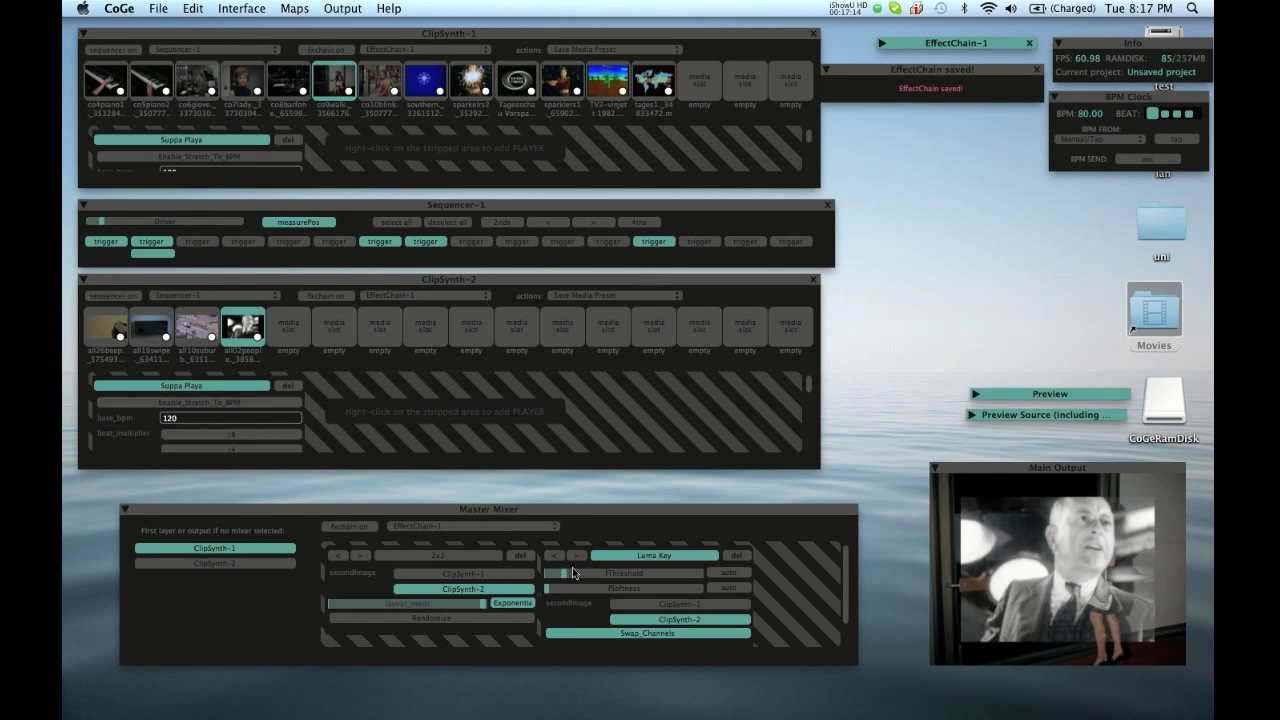
left_click(570, 568)
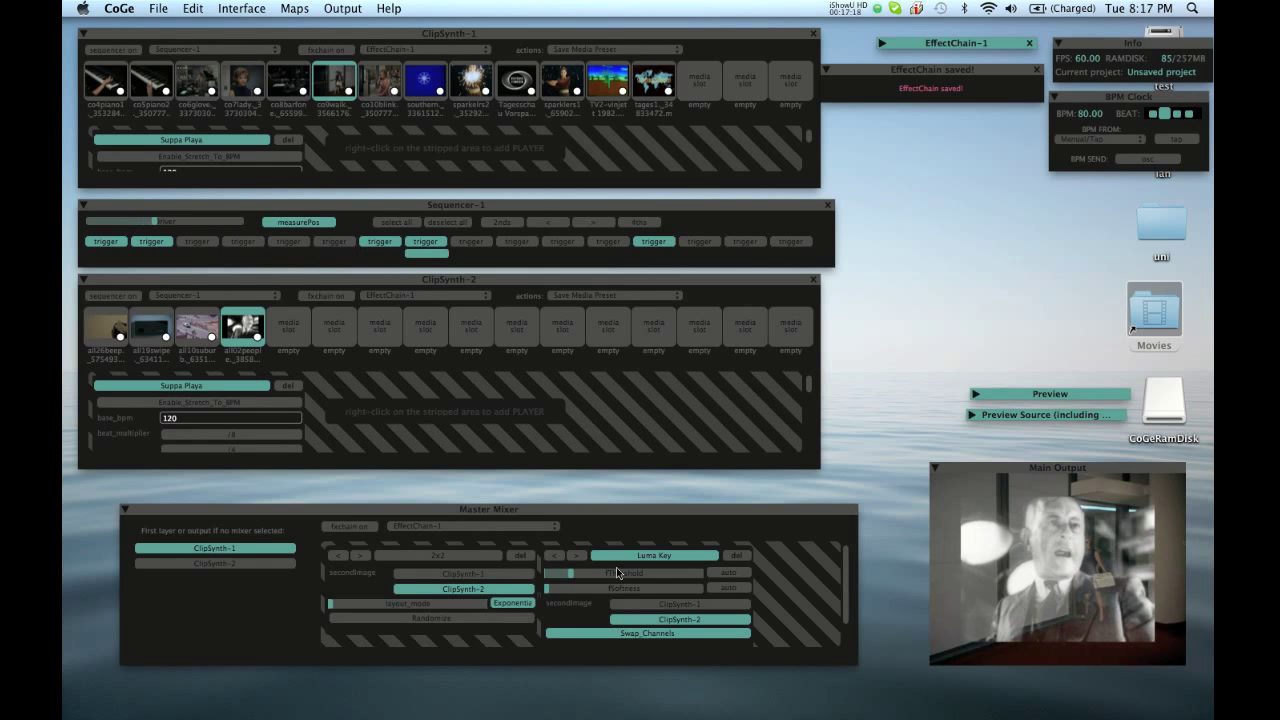
left_click(567, 587)
mouse_move(599, 588)
left_mouse_down()
mouse_move(730, 581)
mouse_move(600, 585)
mouse_move(688, 584)
mouse_move(622, 589)
left_mouse_up()
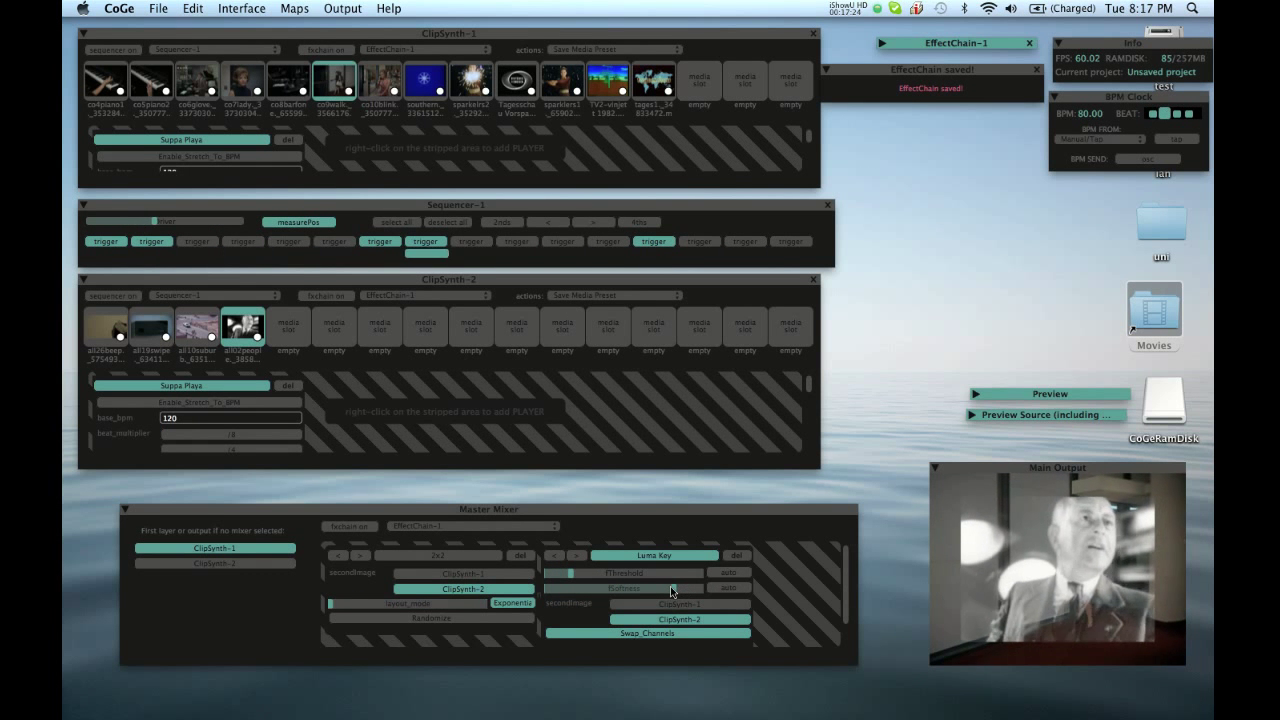
- Toggle the Luma Key's Swap_Channels off and on again, and turn ClipSynth-1's sequencer back on
left_click(646, 634)
left_click(646, 634)
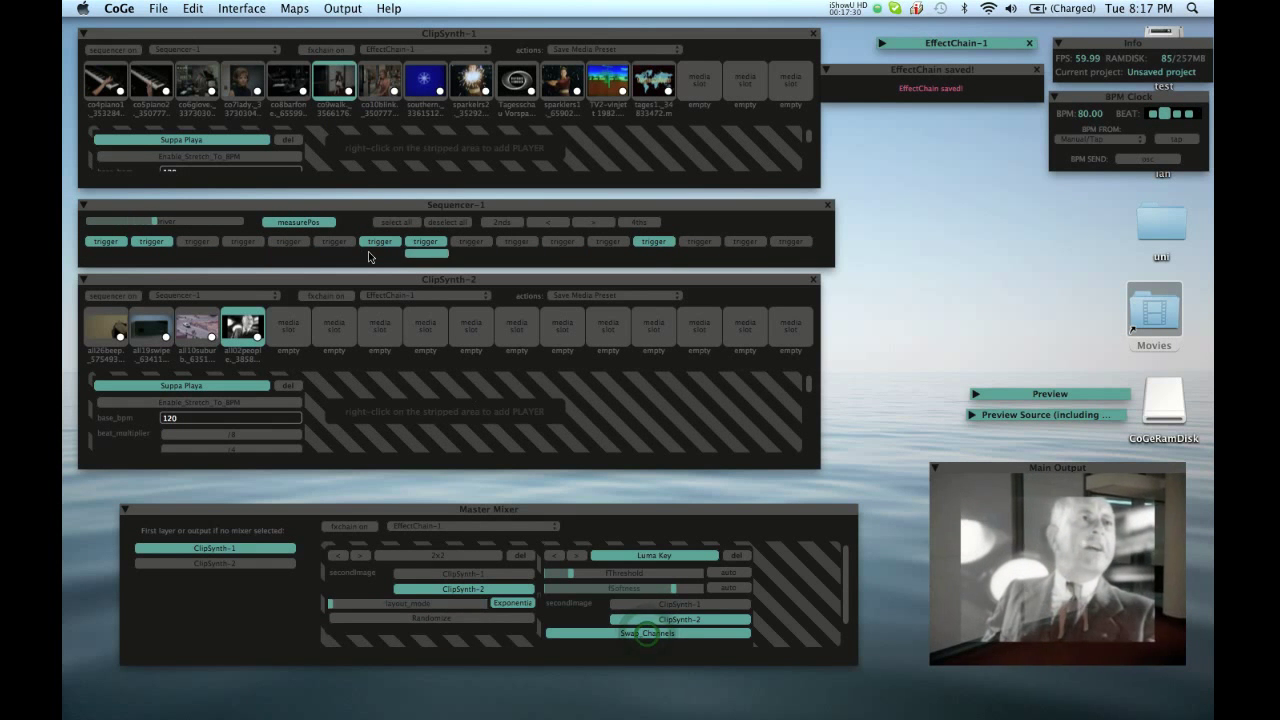
left_click(124, 49)
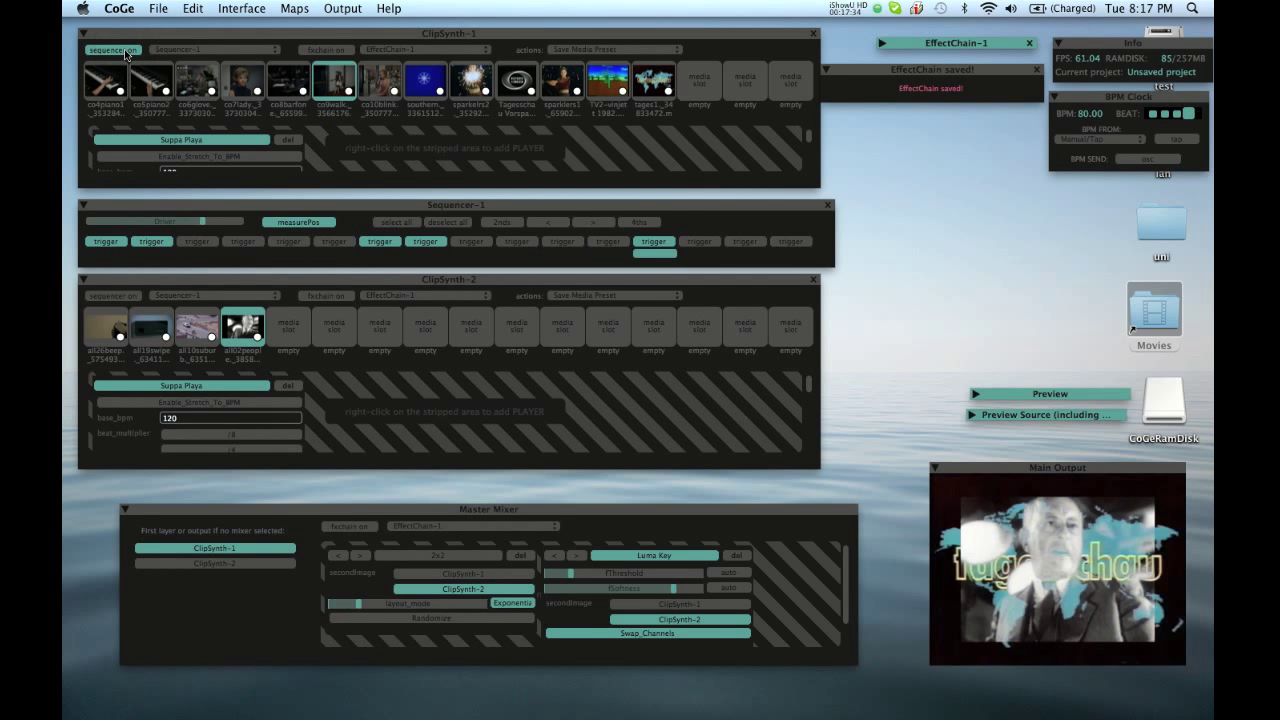
- Play ClipSynth-2's third clip and switch it to the second clip
left_click(196, 337)
left_click(150, 330)
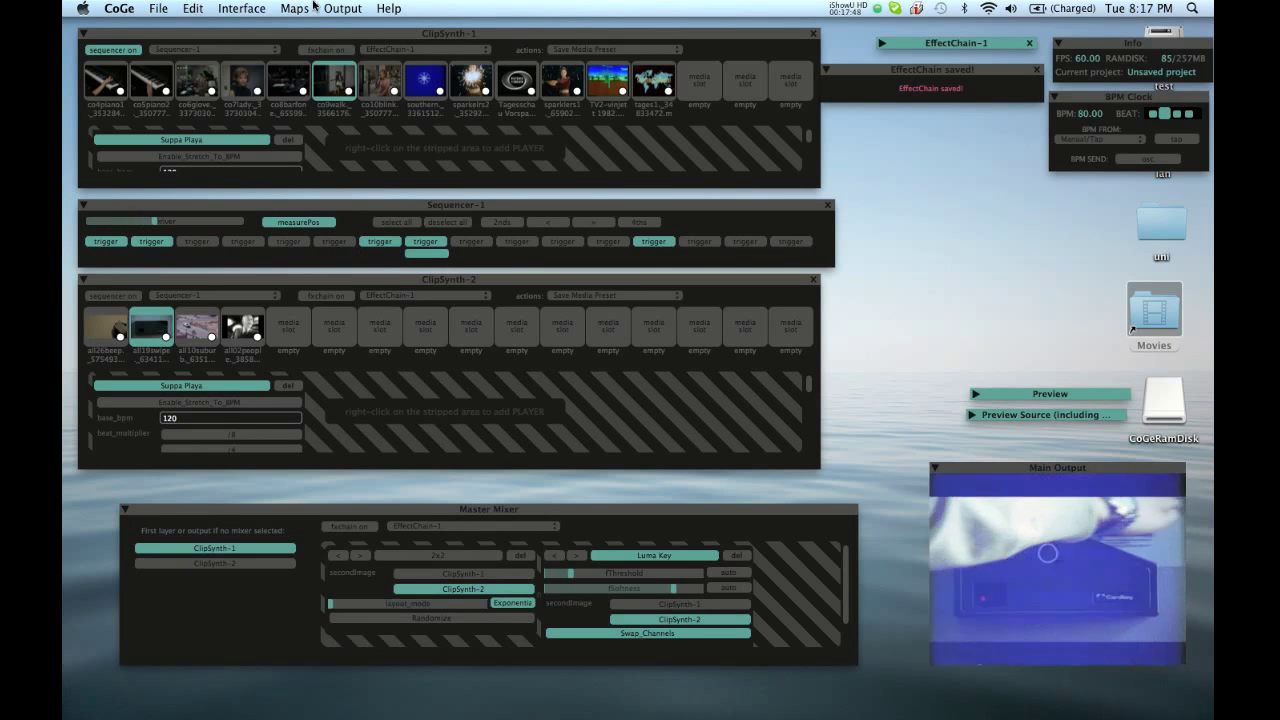
left_click(283, 8)
mouse_move(265, 7)
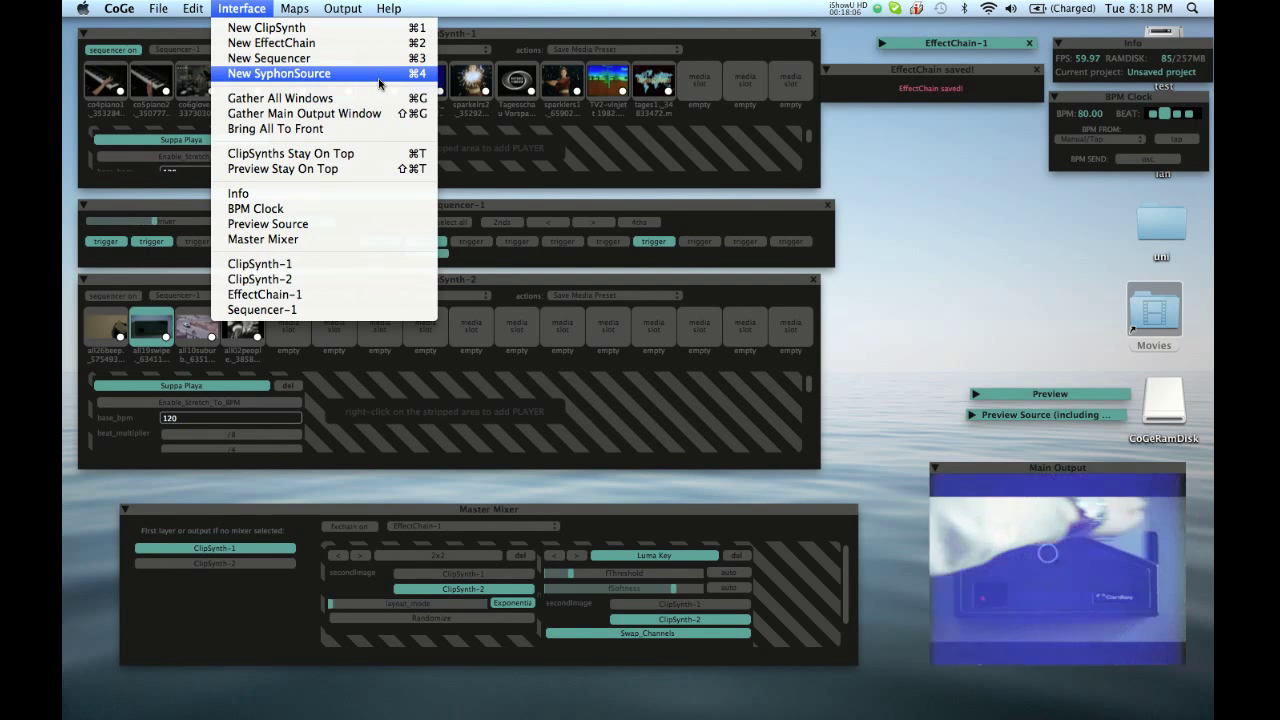
left_click(245, 8)
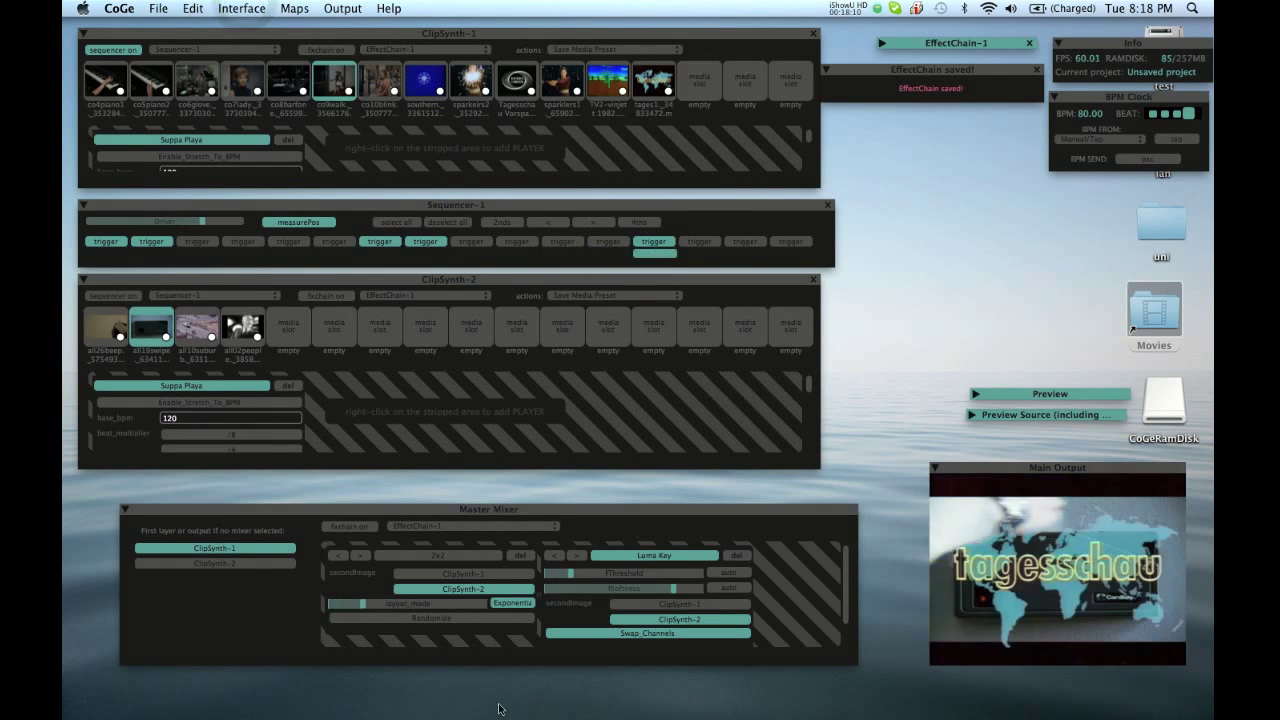
- Switch to Syphon Recorder, place its window above CoGe's Main Output, and set its source to Master Mixer - CoGe
mouse_move(500, 712)
left_click(544, 697)
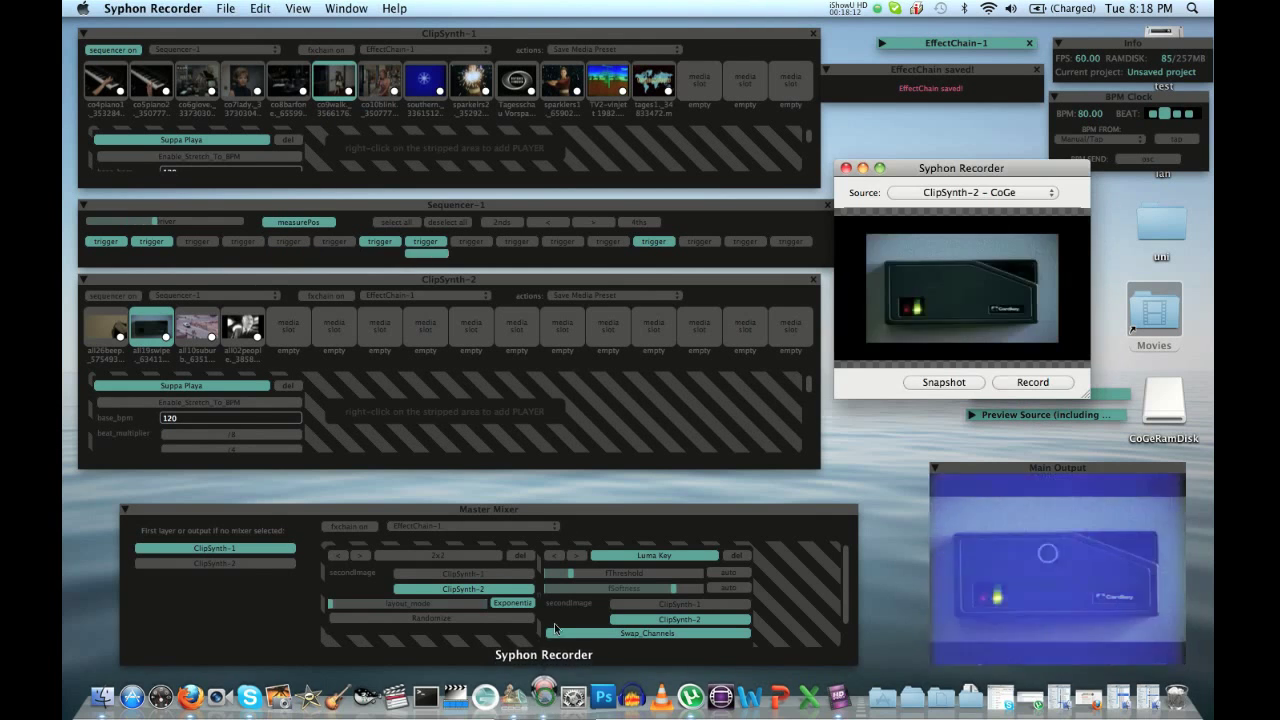
left_click_drag(1010, 172, 1104, 189)
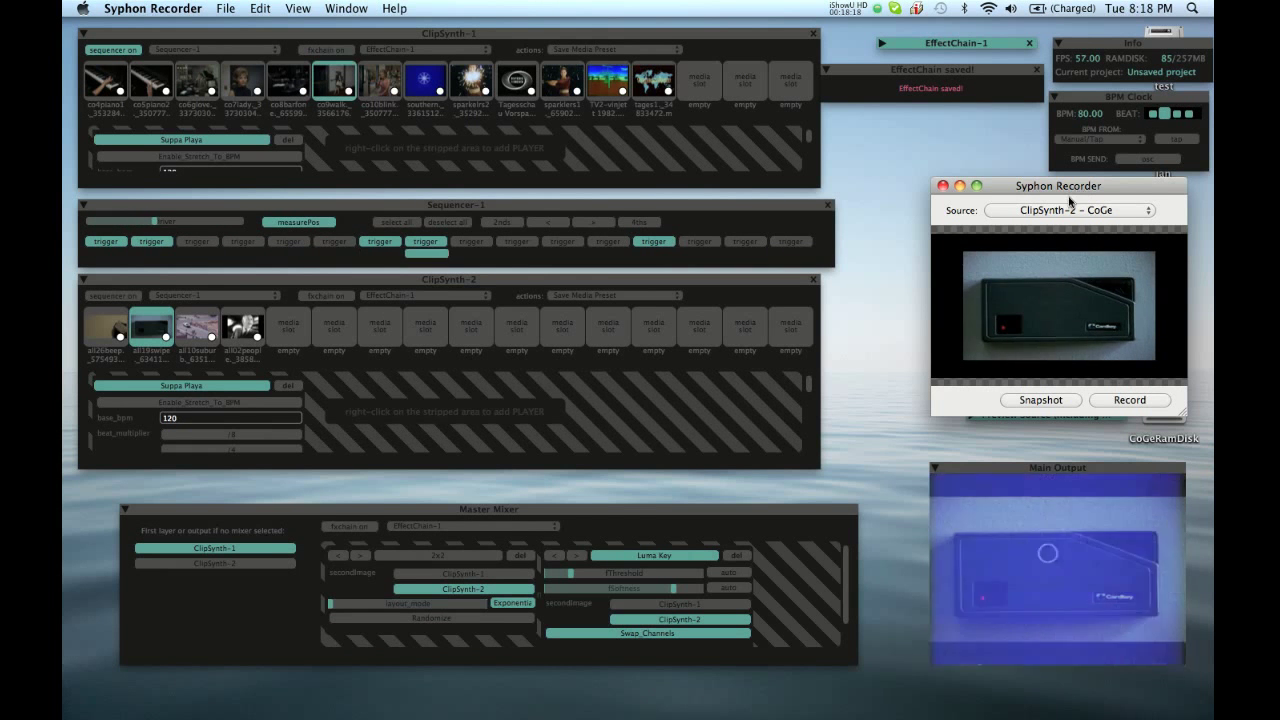
left_click(1064, 210)
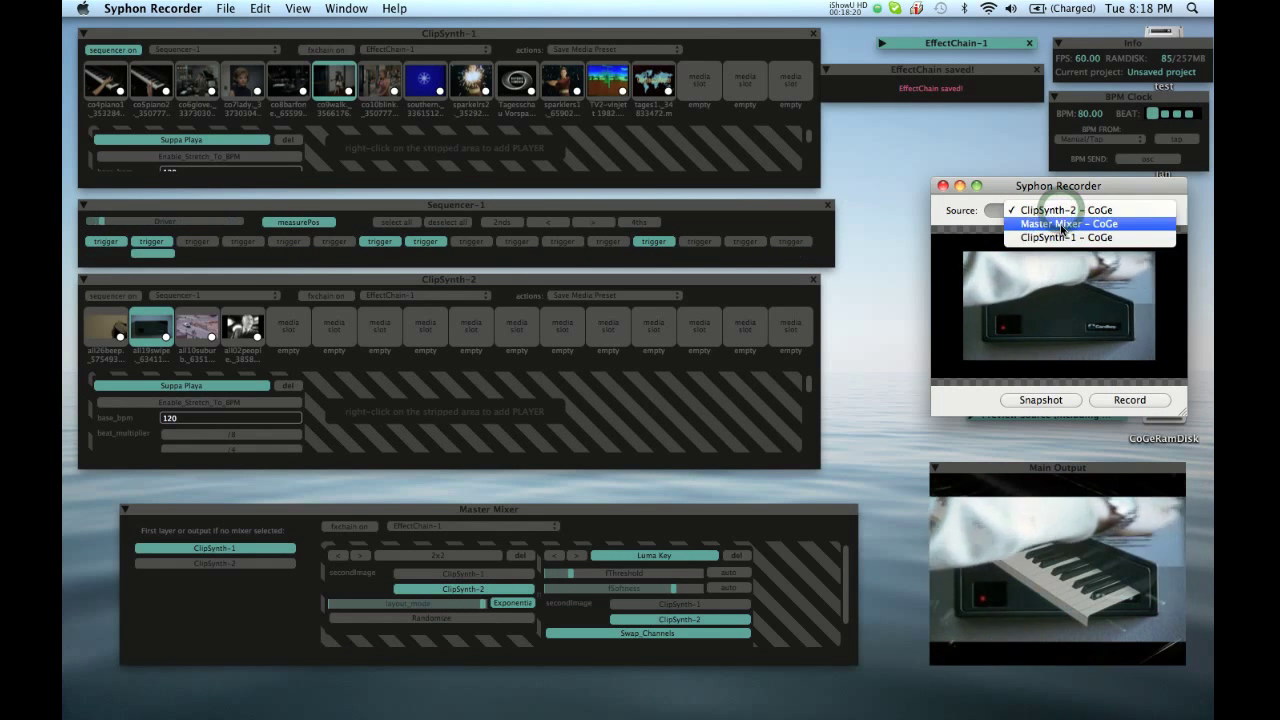
left_click(1066, 224)
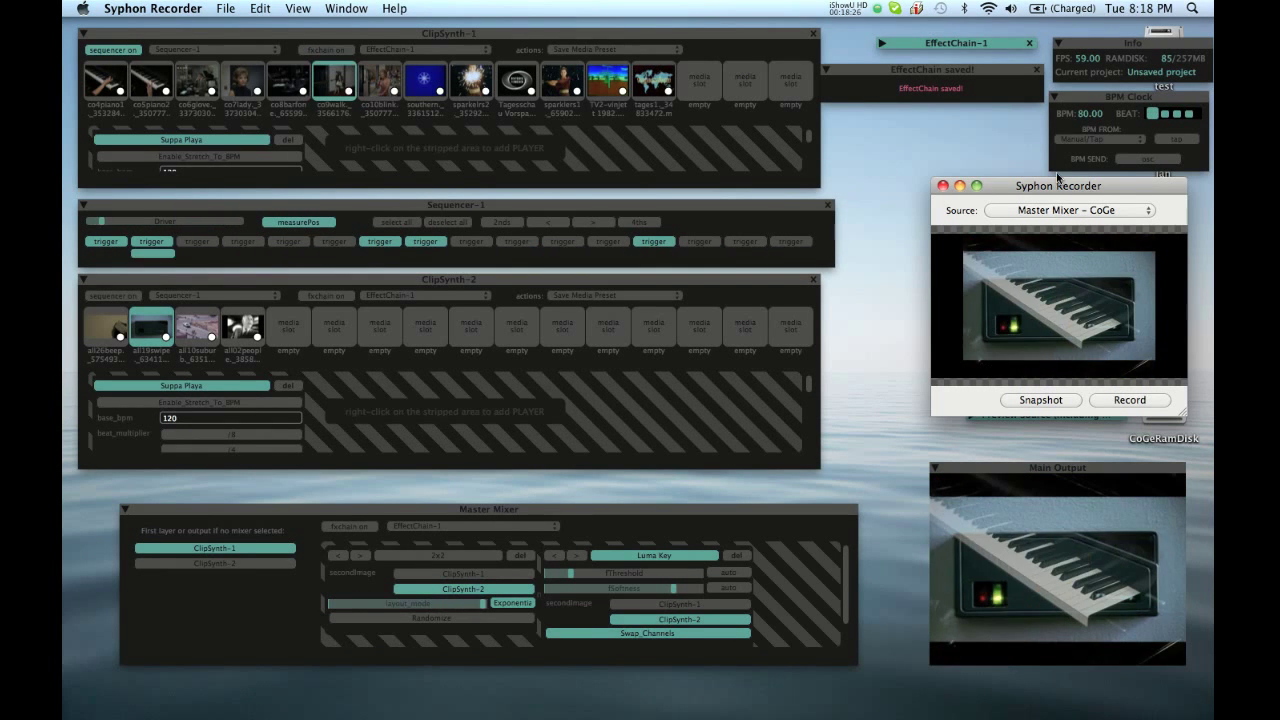
left_click_drag(1057, 186, 1034, 192)
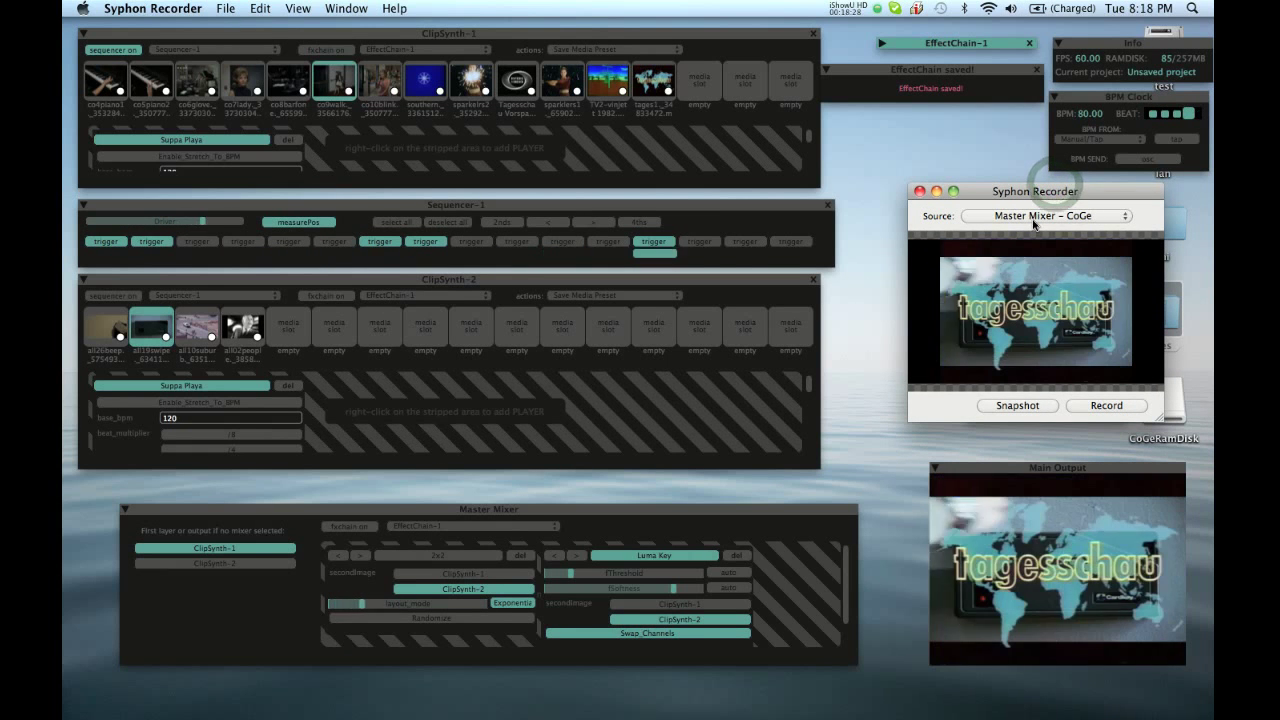
- Switch the recording source to ClipSynth-1 - CoGe and back to Master Mixer - CoGe
left_click(1034, 222)
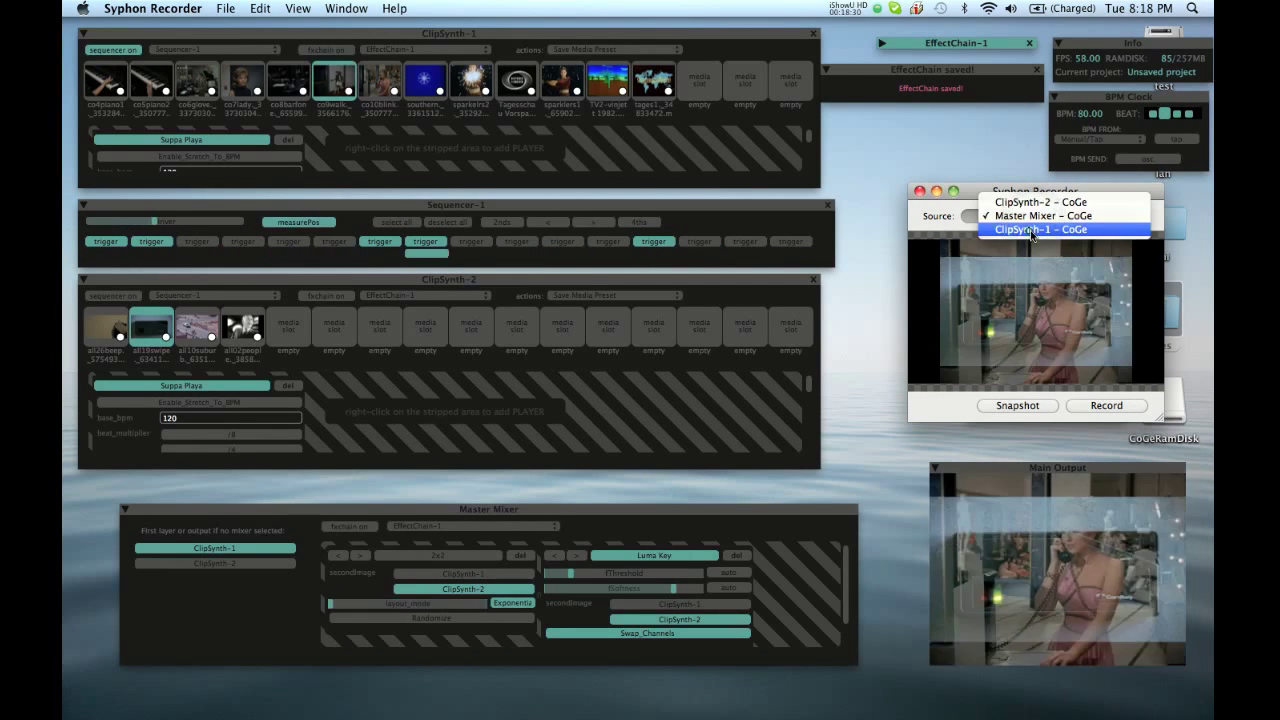
left_click(1030, 229)
left_click(1030, 218)
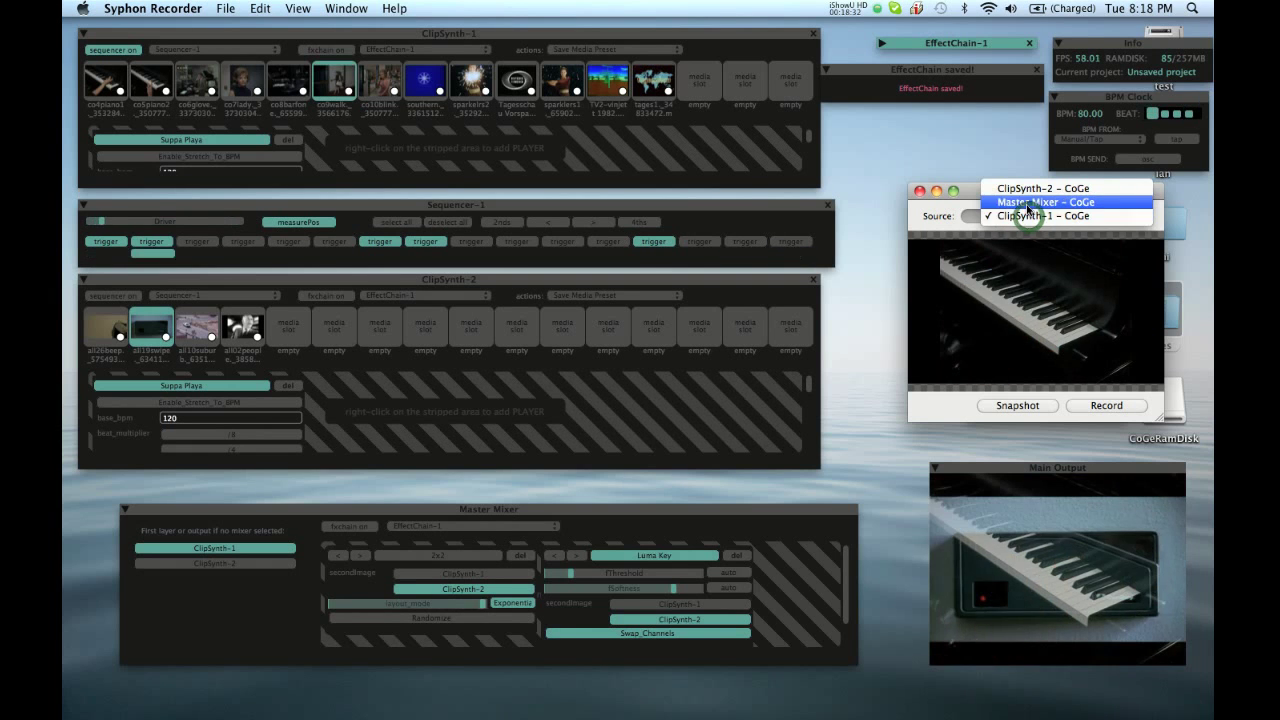
left_click(1025, 203)
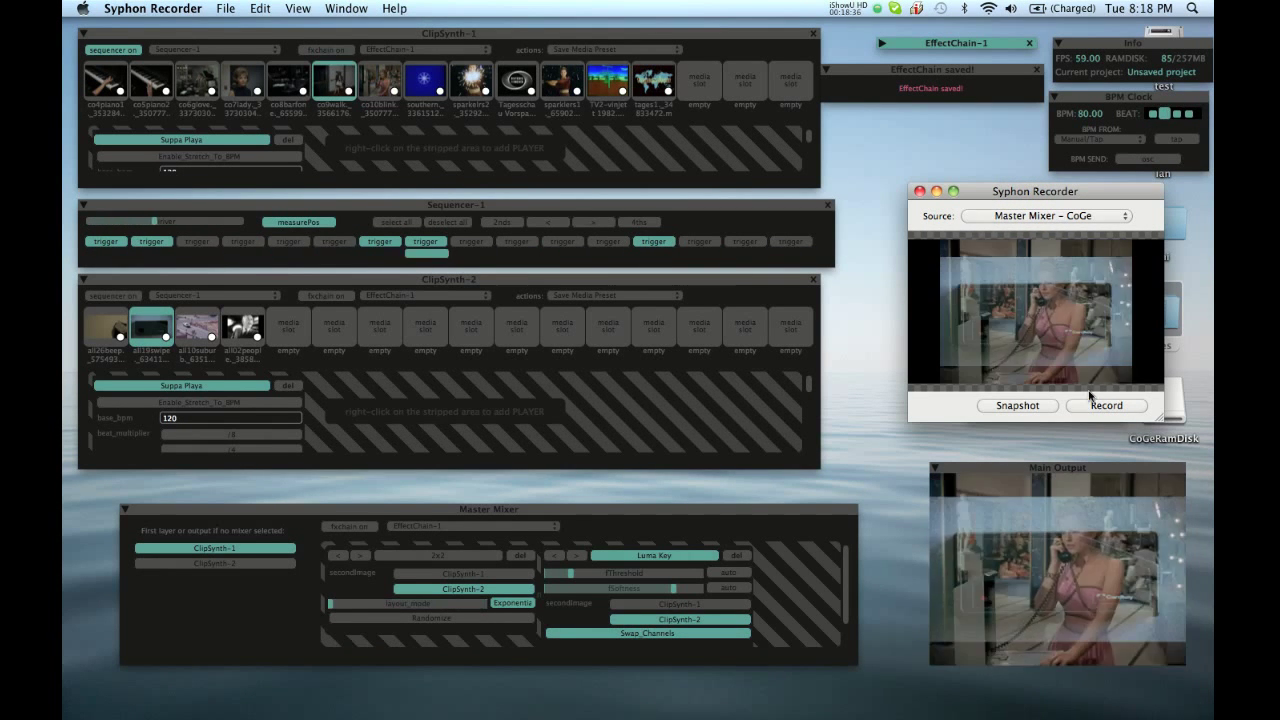
- Examine the video compressor and audio input choices in Syphon Recorder's preferences and close the preferences
left_click(152, 8)
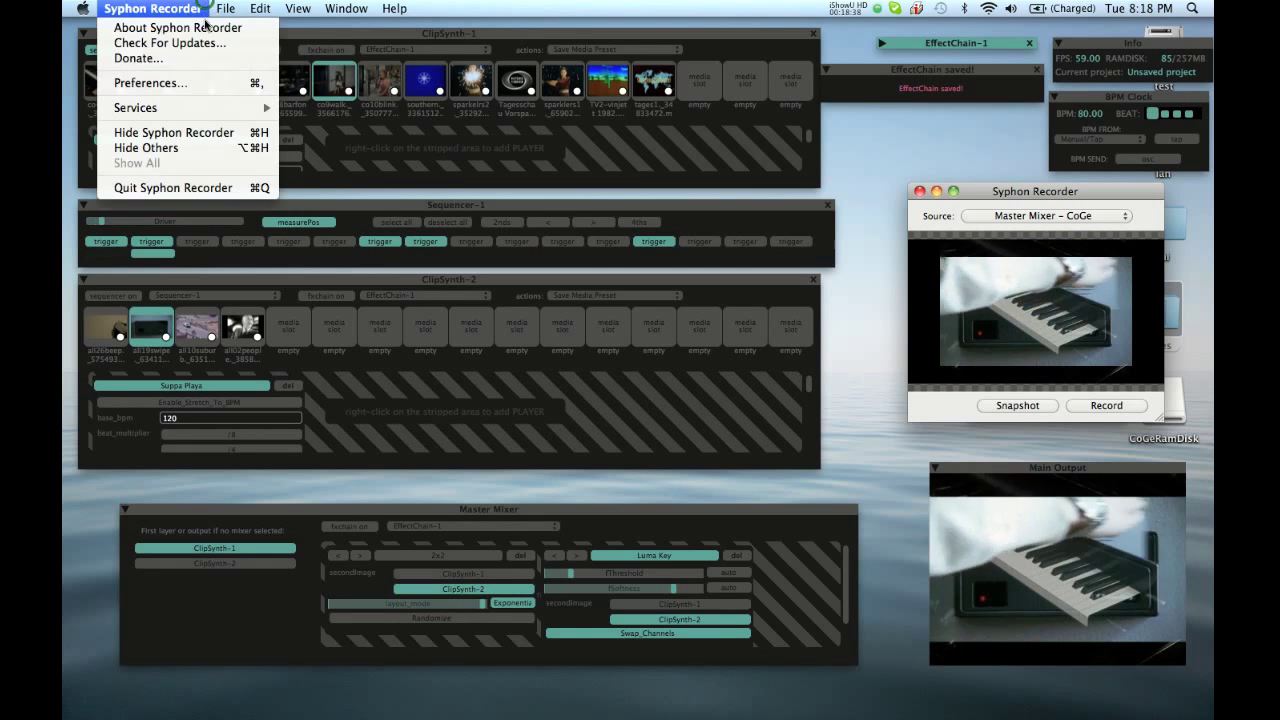
left_click(168, 37)
left_click(152, 8)
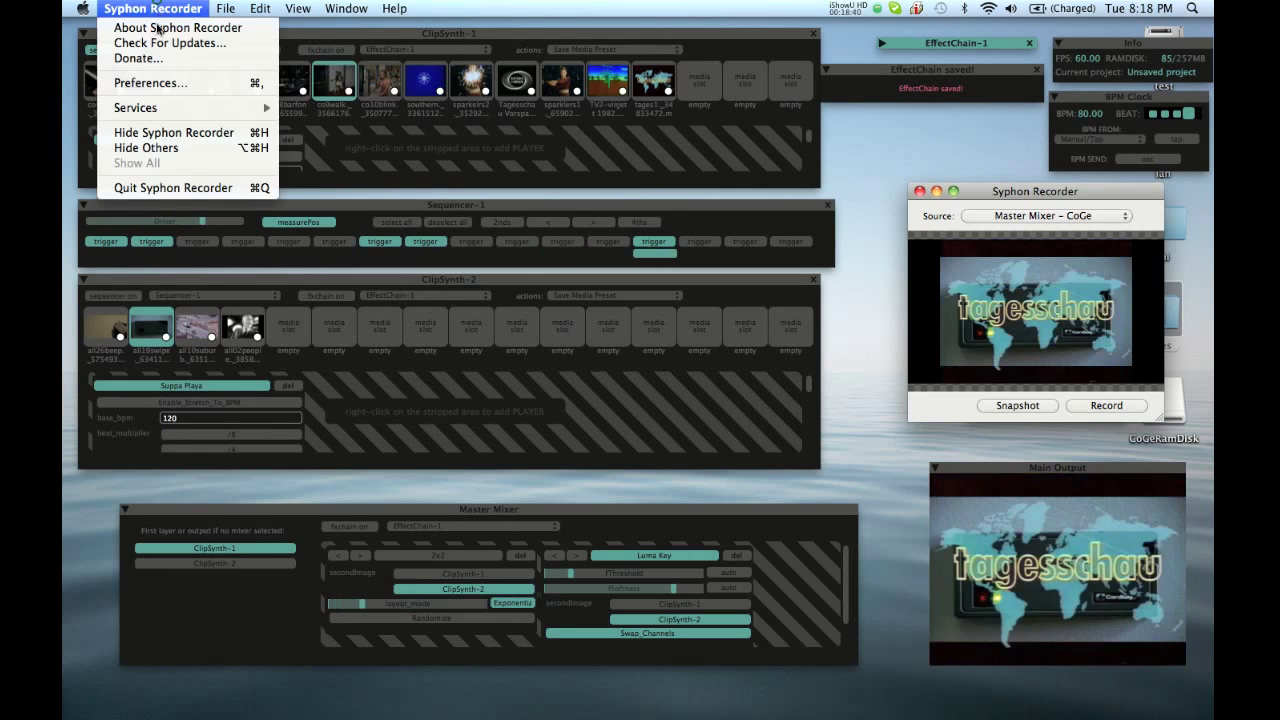
left_click(152, 79)
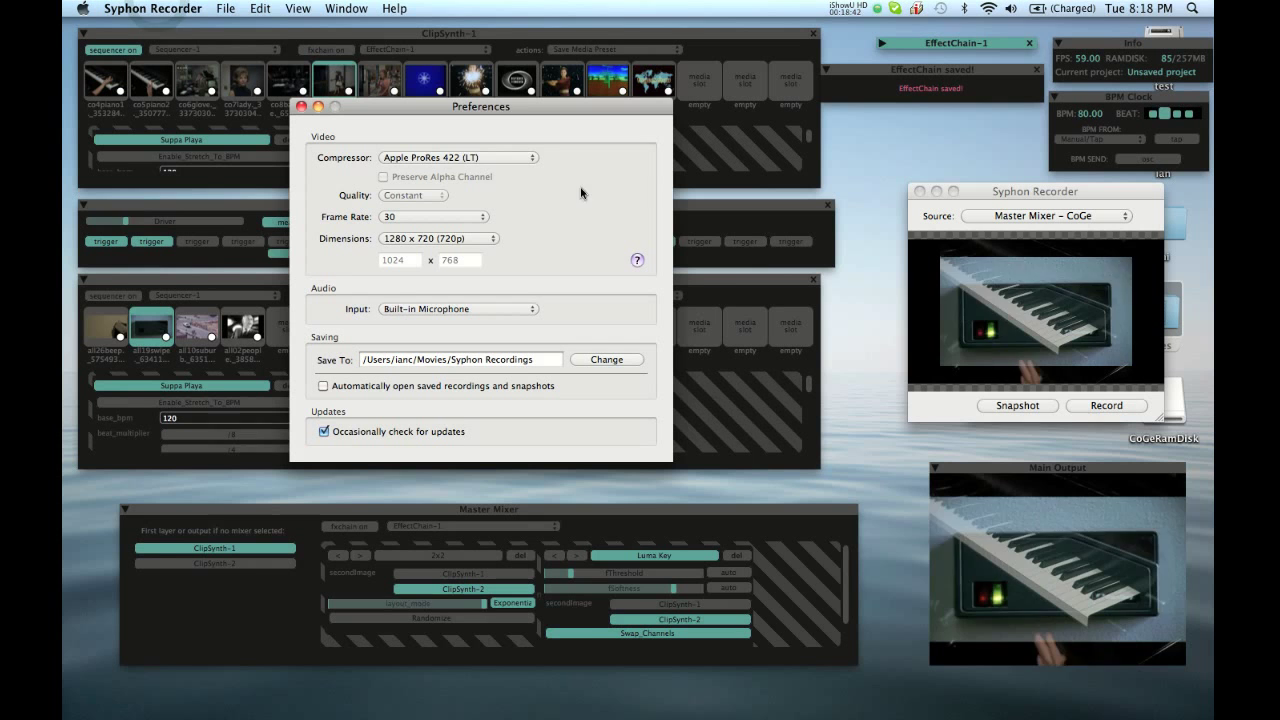
left_click(490, 157)
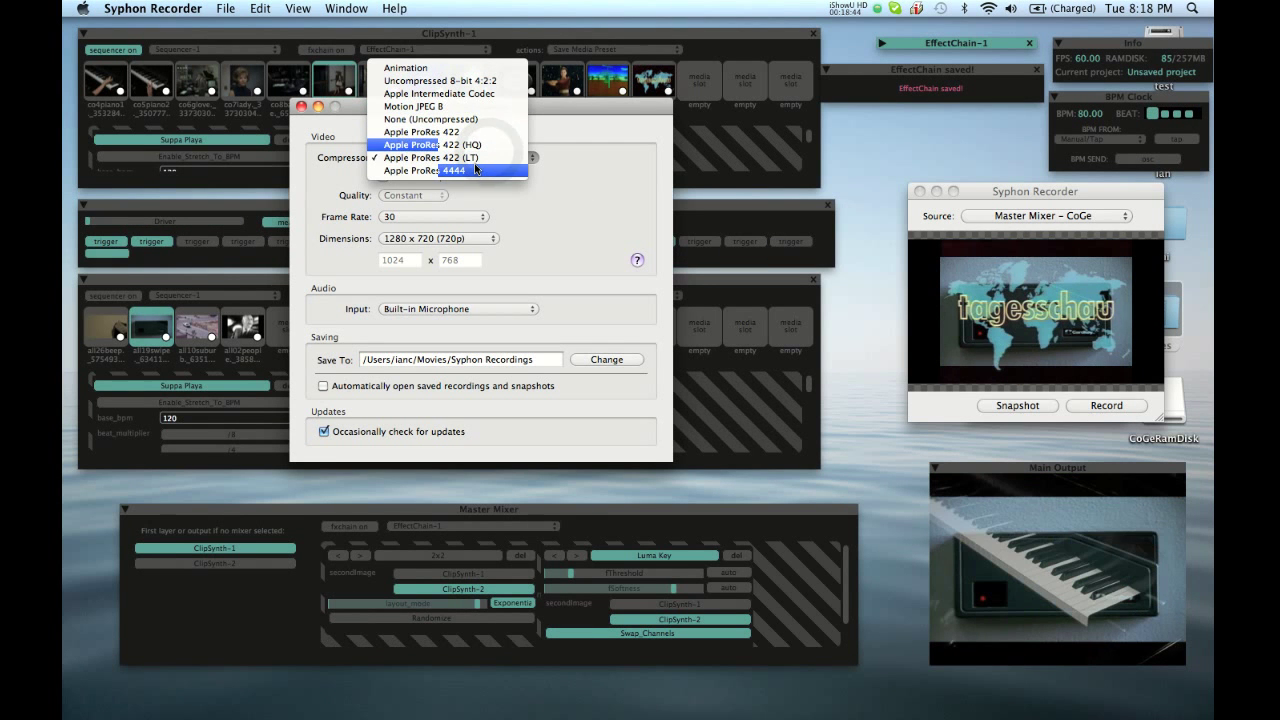
left_click(589, 163)
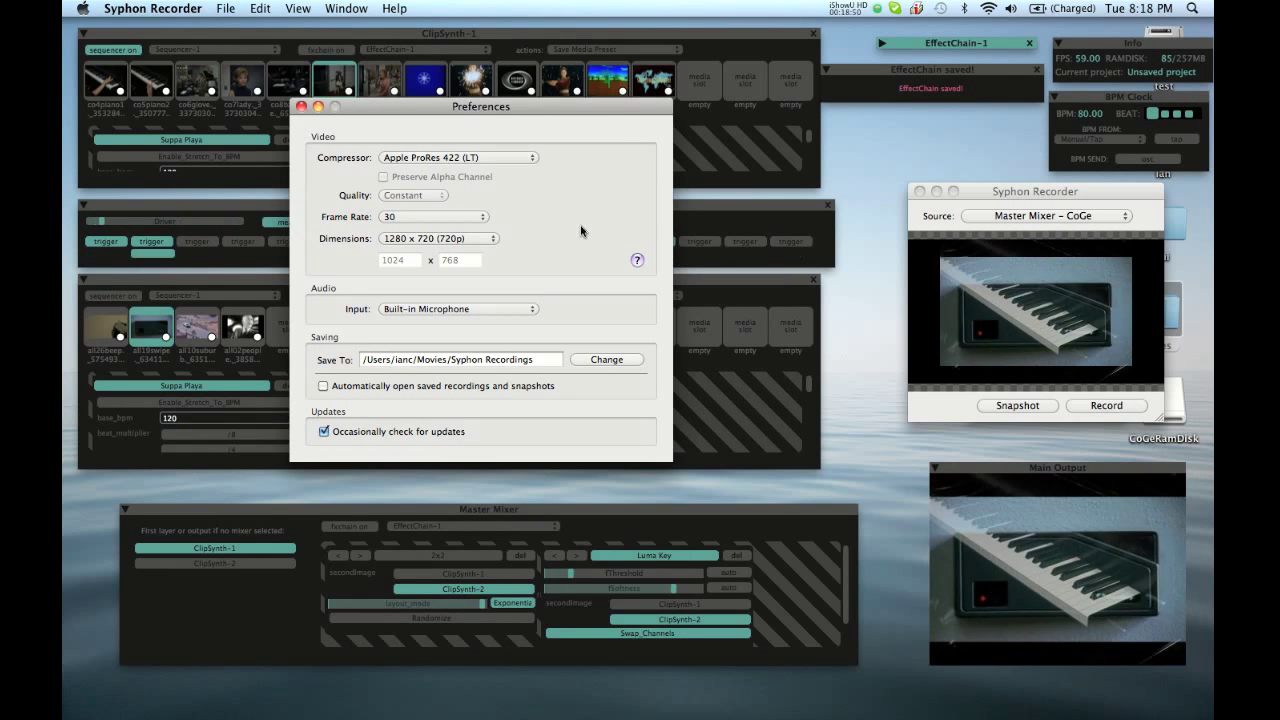
left_click(445, 310)
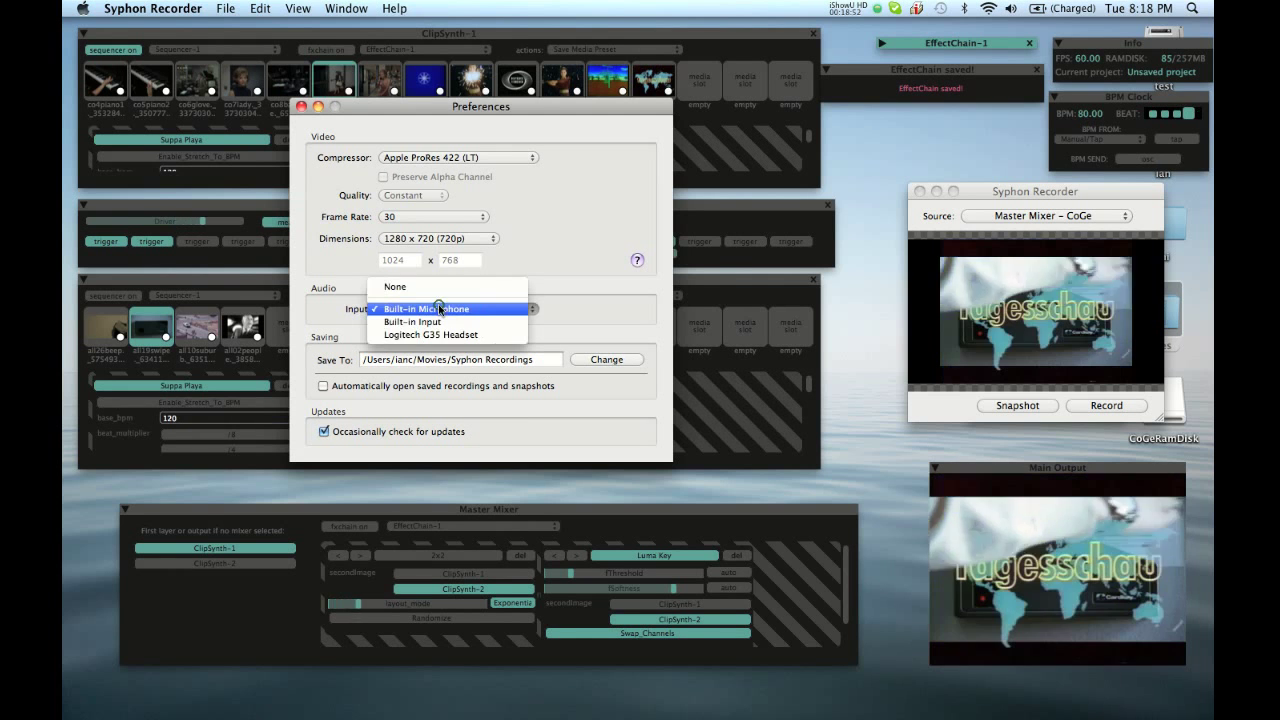
left_click(445, 309)
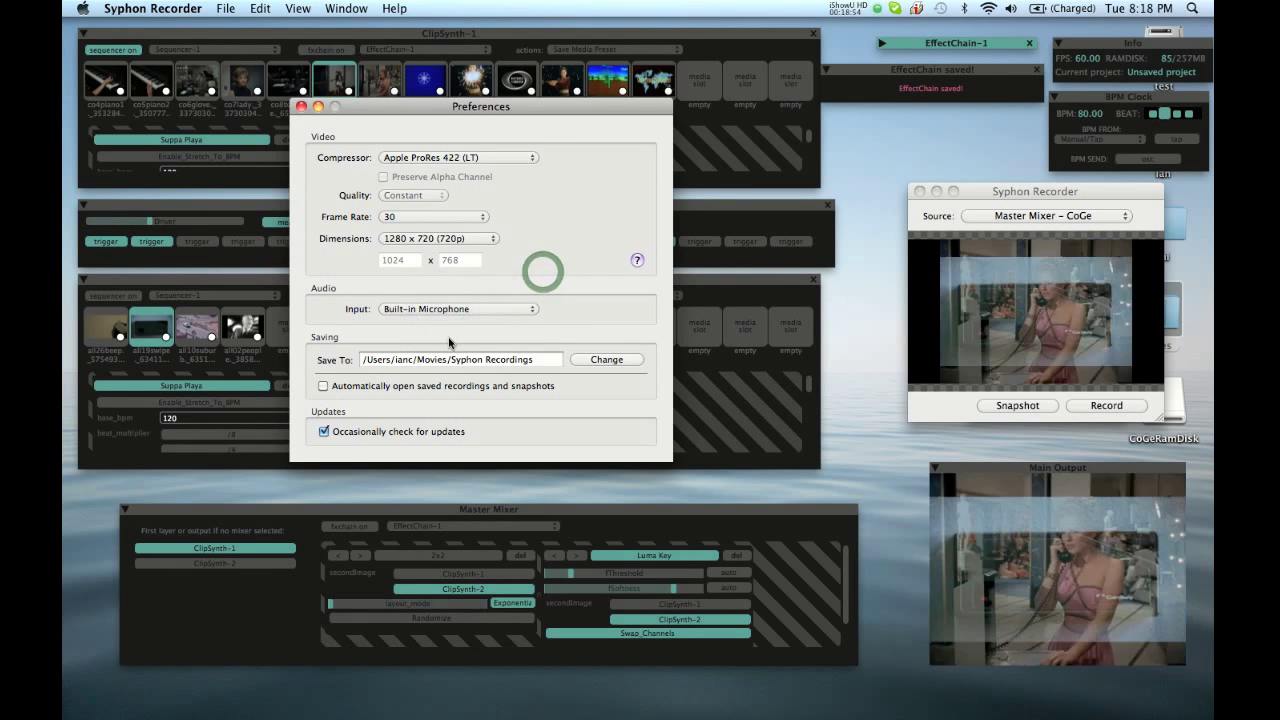
left_click(301, 106)
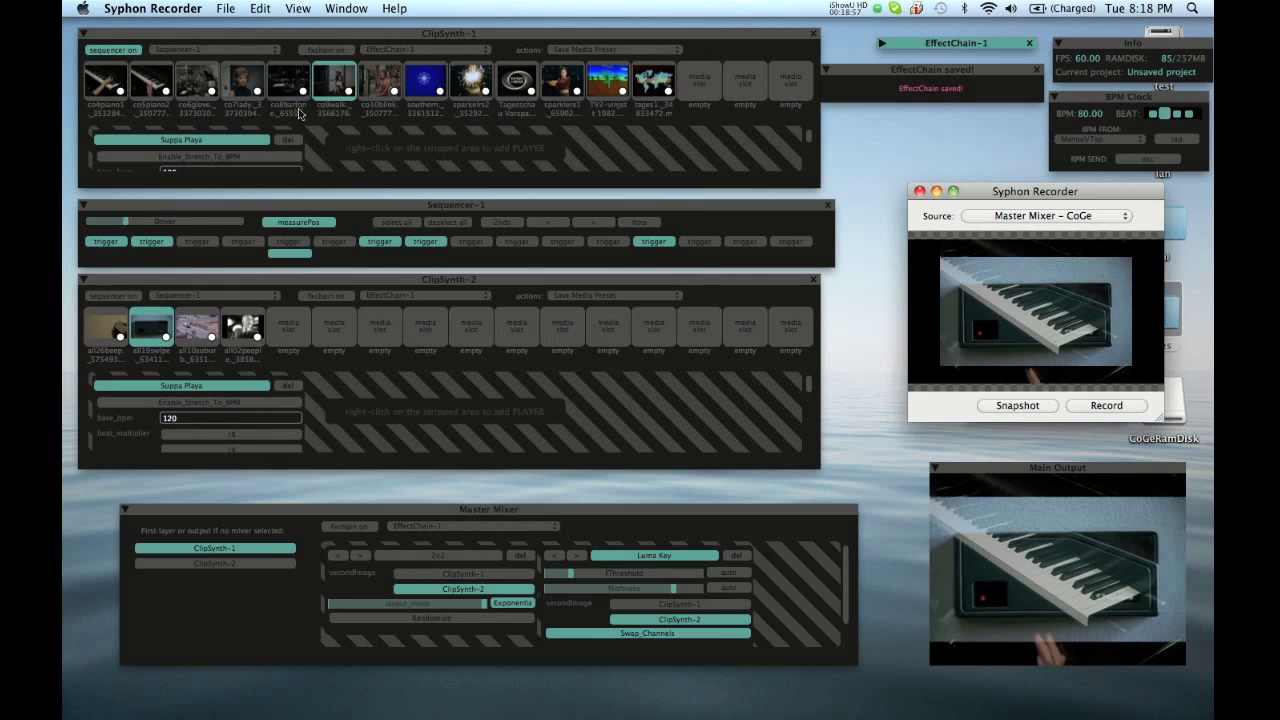
- Start recording the Master Mixer output, and in CoGe turn on the 2x2 mixer and turn off Luma Key
left_click(1123, 410)
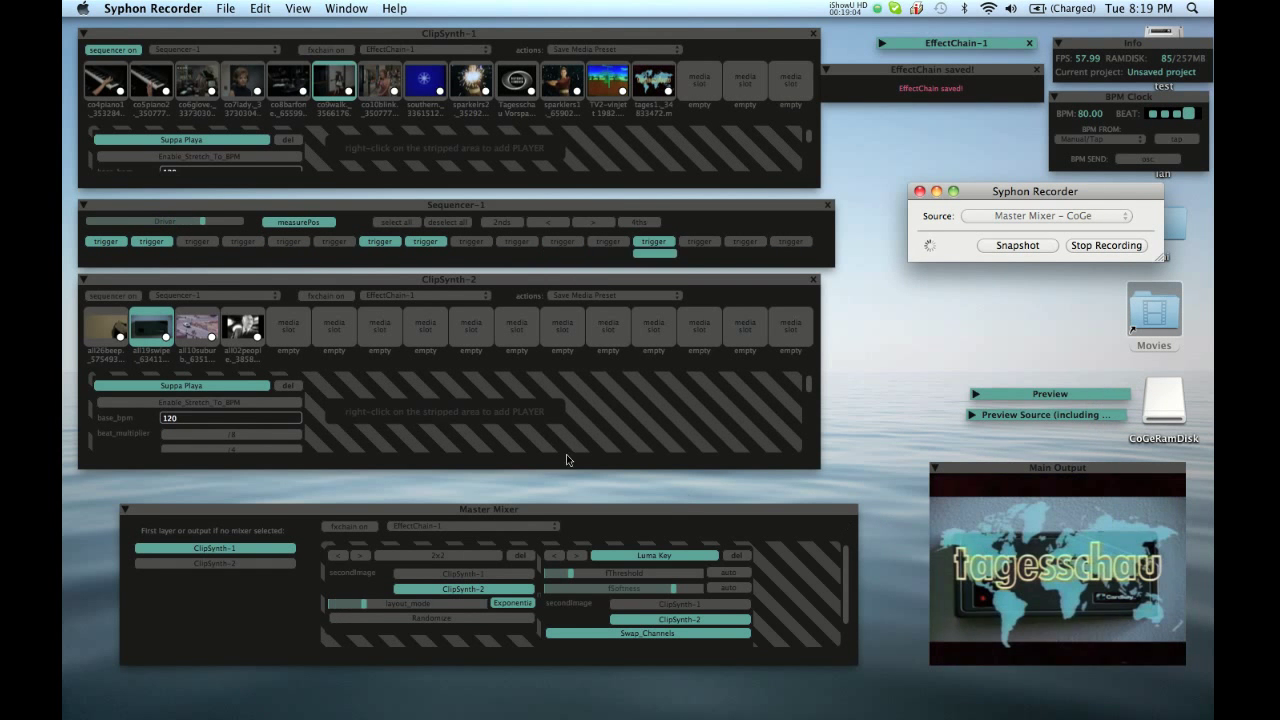
left_click(488, 559)
left_click(624, 556)
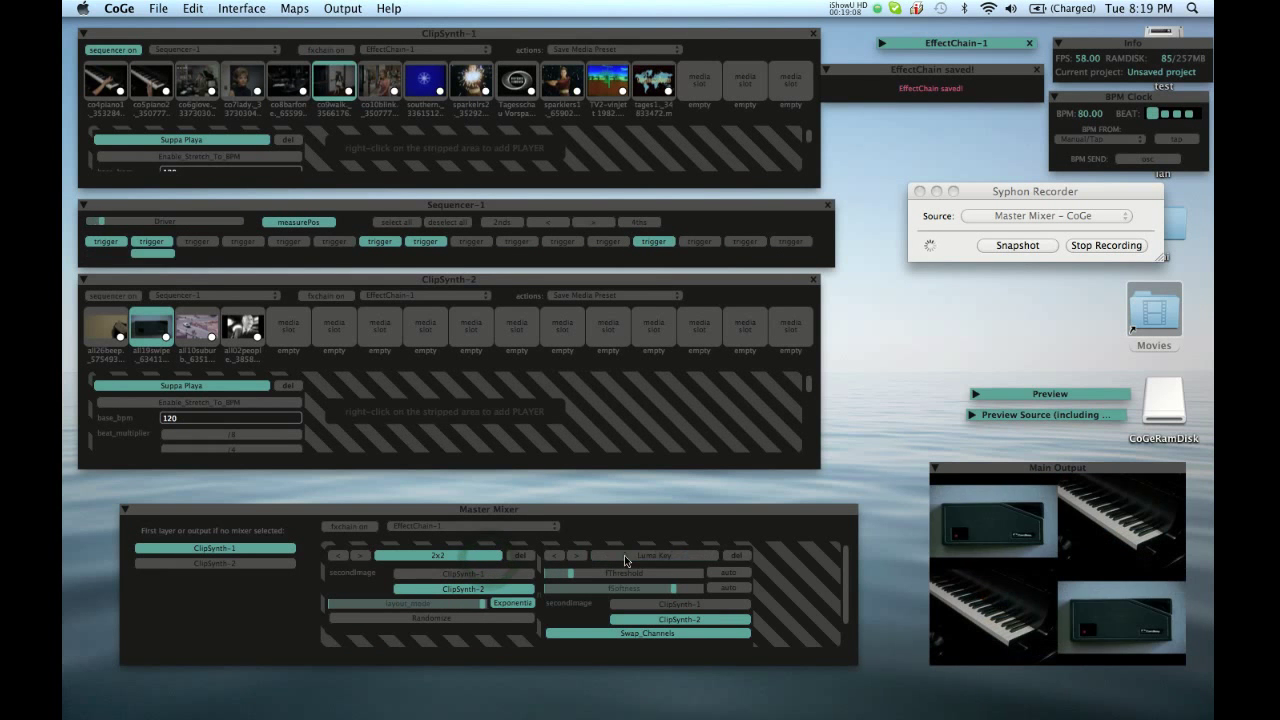
- Switch the 2x2 mixer's secondImage to ClipSynth-1 and back to ClipSynth-2, and stop the Syphon recording
left_click(504, 575)
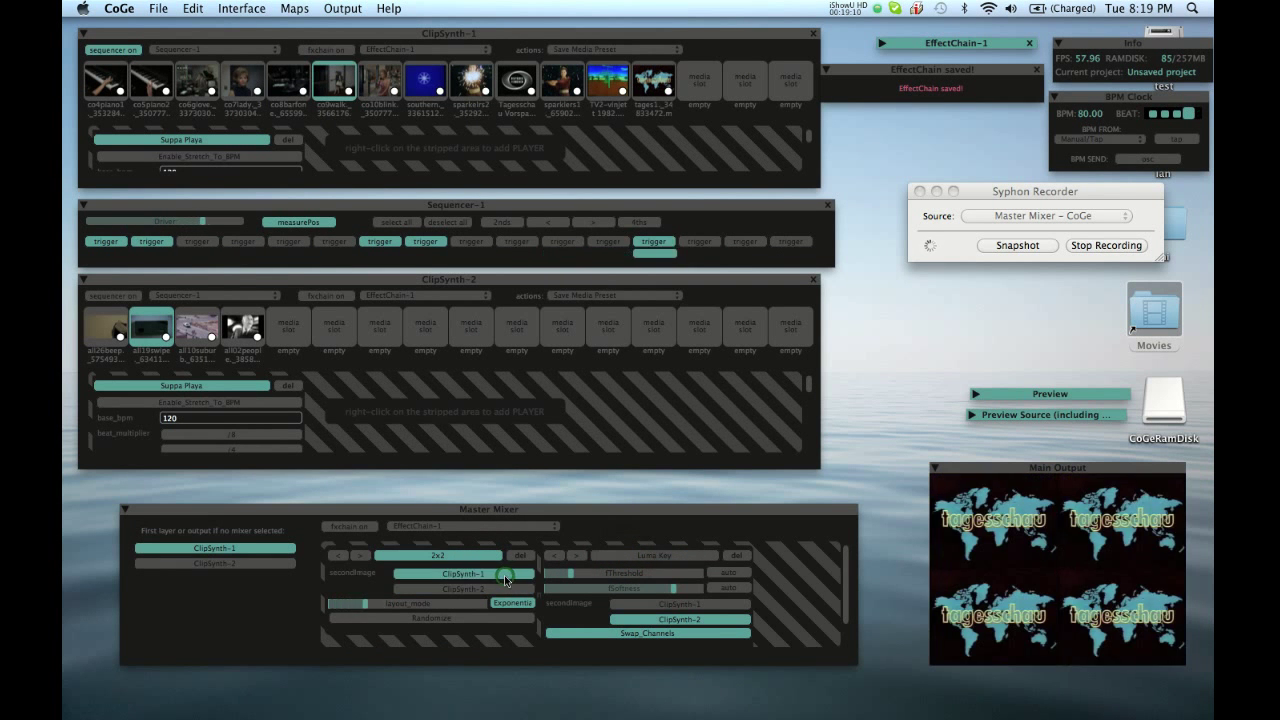
left_click(502, 587)
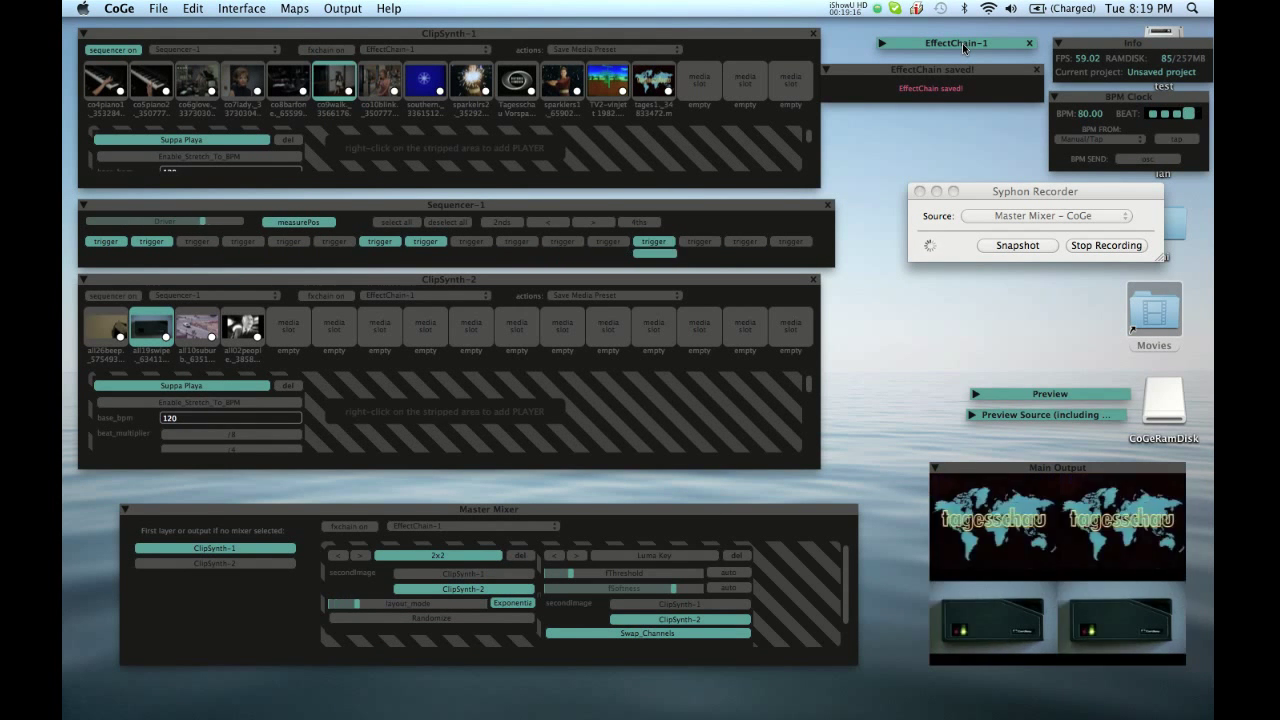
left_click(1106, 245)
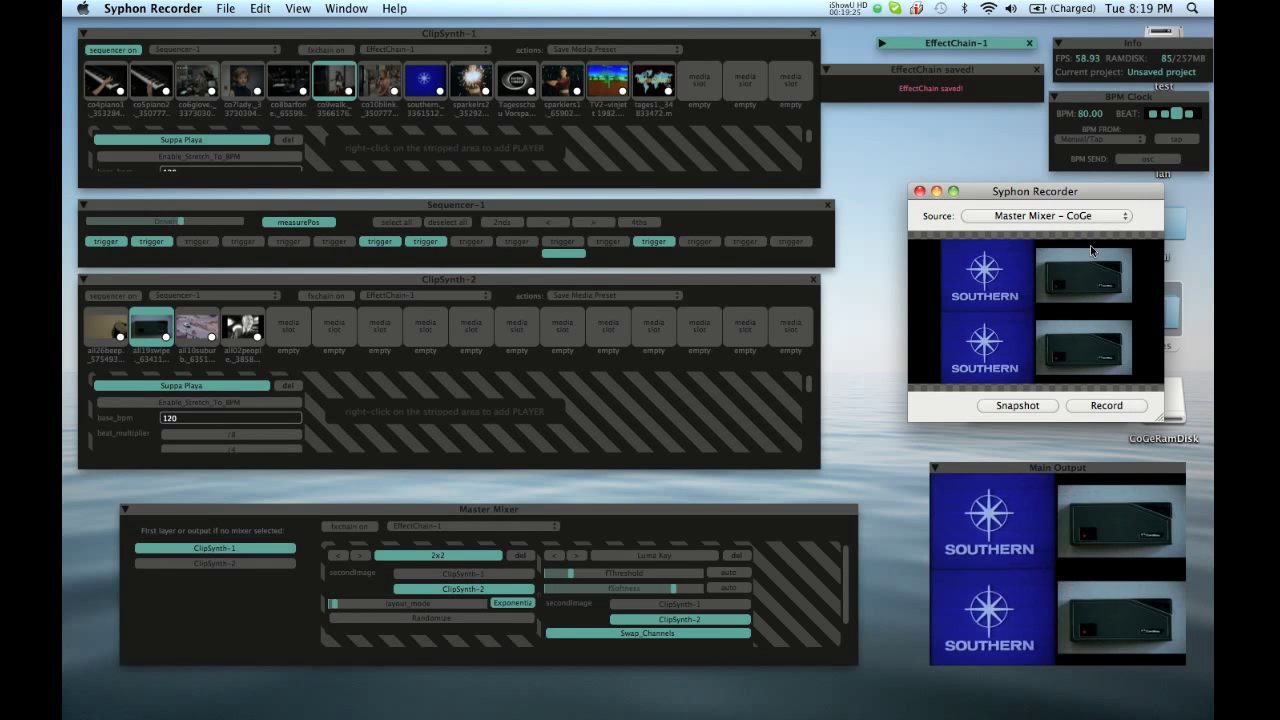
- Close Syphon Recorder and move CoGe's Master Mixer window directly beneath ClipSynth-2, aligned with its edge
left_click(920, 192)
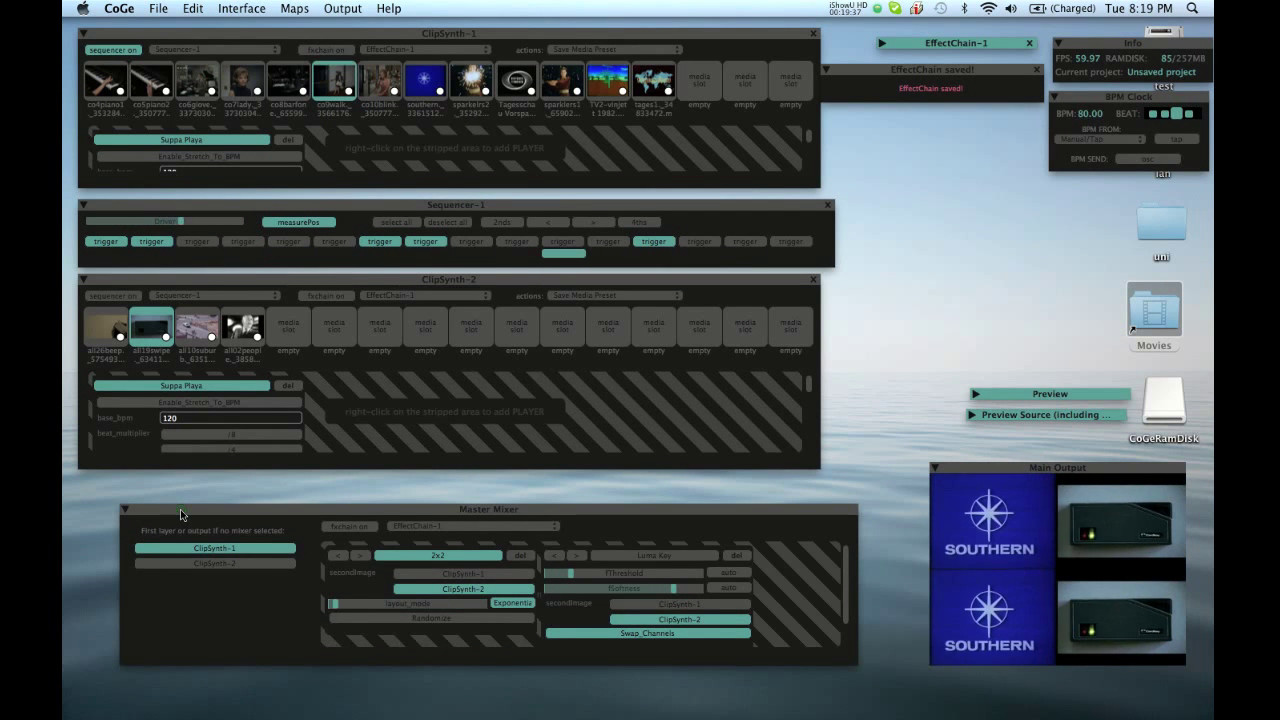
left_click_drag(180, 509, 138, 482)
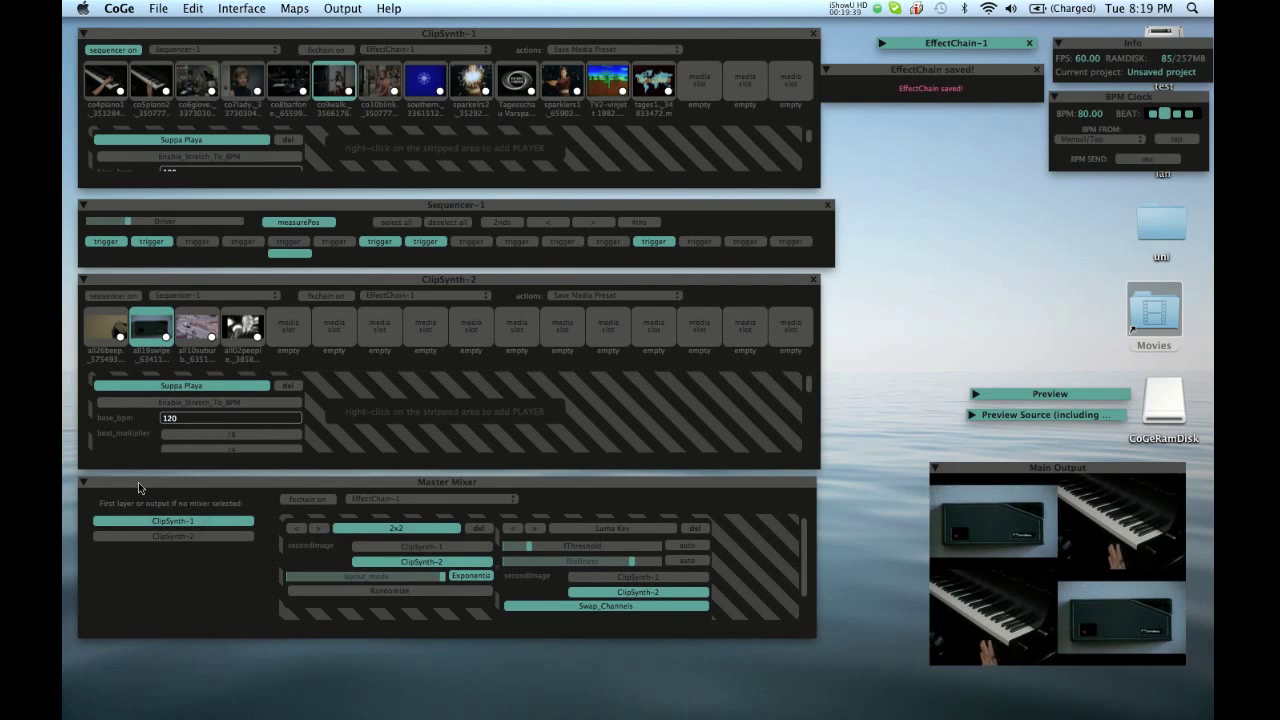